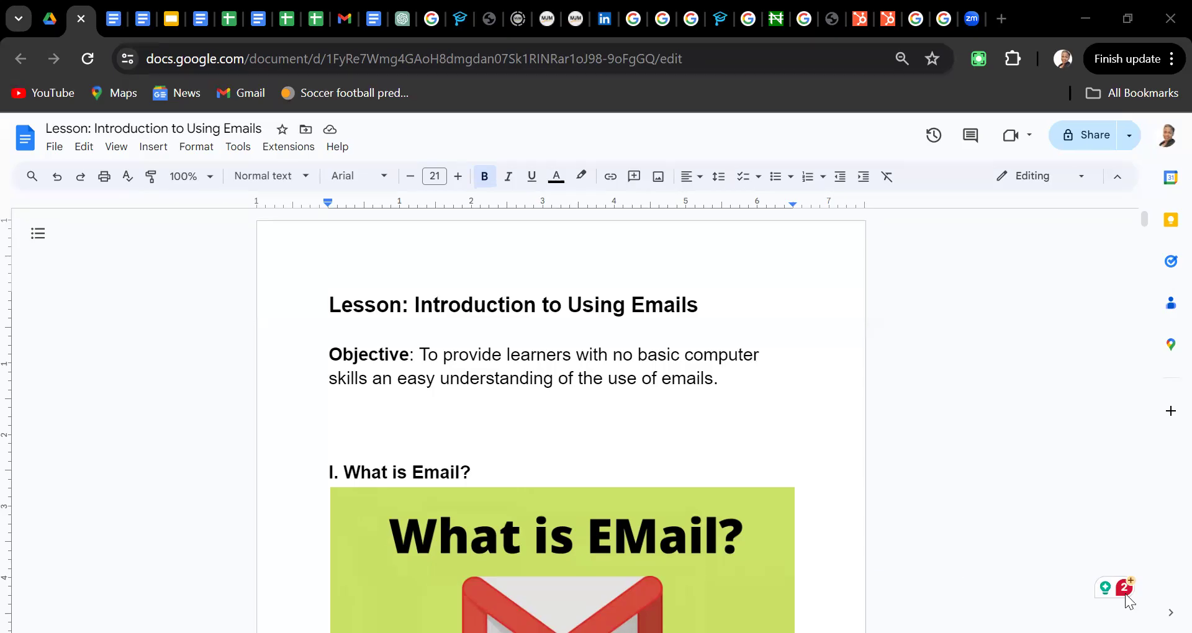
# Move through the opening lesson text to the line below the provider logos
pyautogui.press('Down')
pyautogui.press('Down')
pyautogui.press('Down')
pyautogui.press('Down')
pyautogui.press('Down')
pyautogui.press('Down')
pyautogui.press('Down')
pyautogui.press('Down')
pyautogui.press('Down')
pyautogui.press('Down')
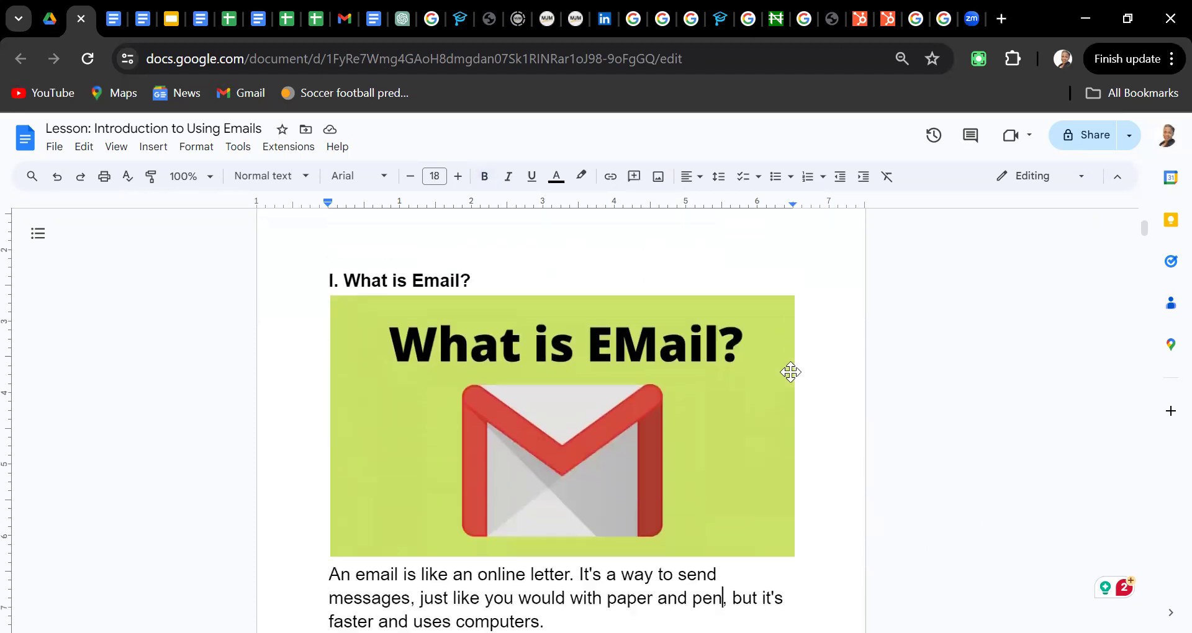
pyautogui.press('Down')
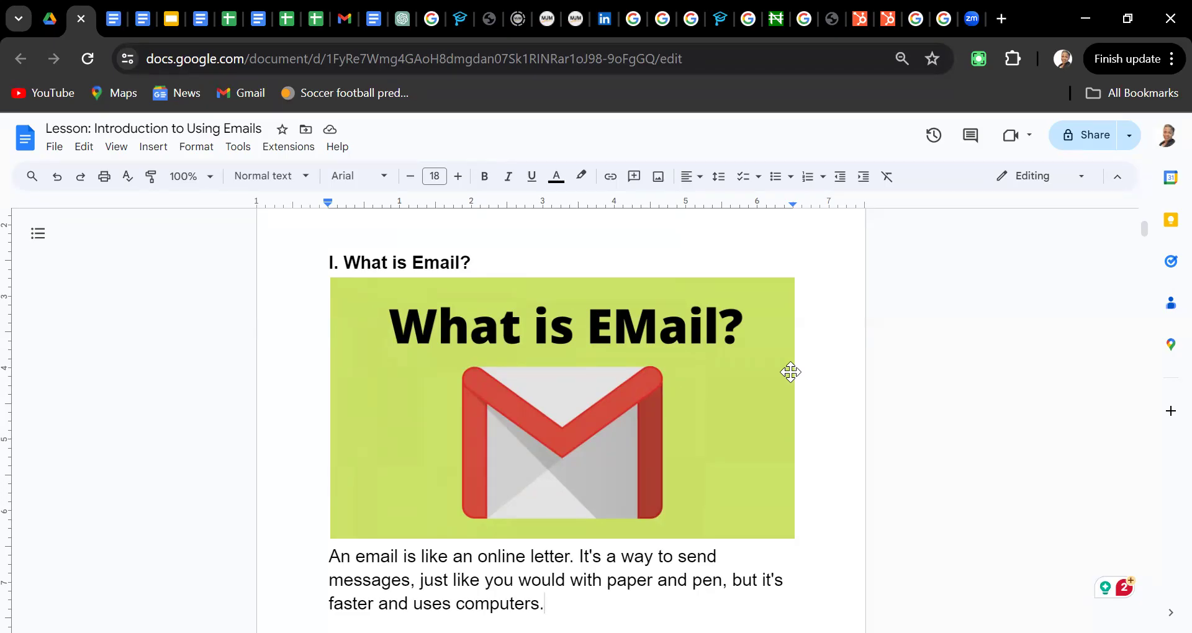
pyautogui.press('Down')
pyautogui.press('Down')
pyautogui.press('Down')
pyautogui.press('Down')
pyautogui.press('Down')
pyautogui.press('Down')
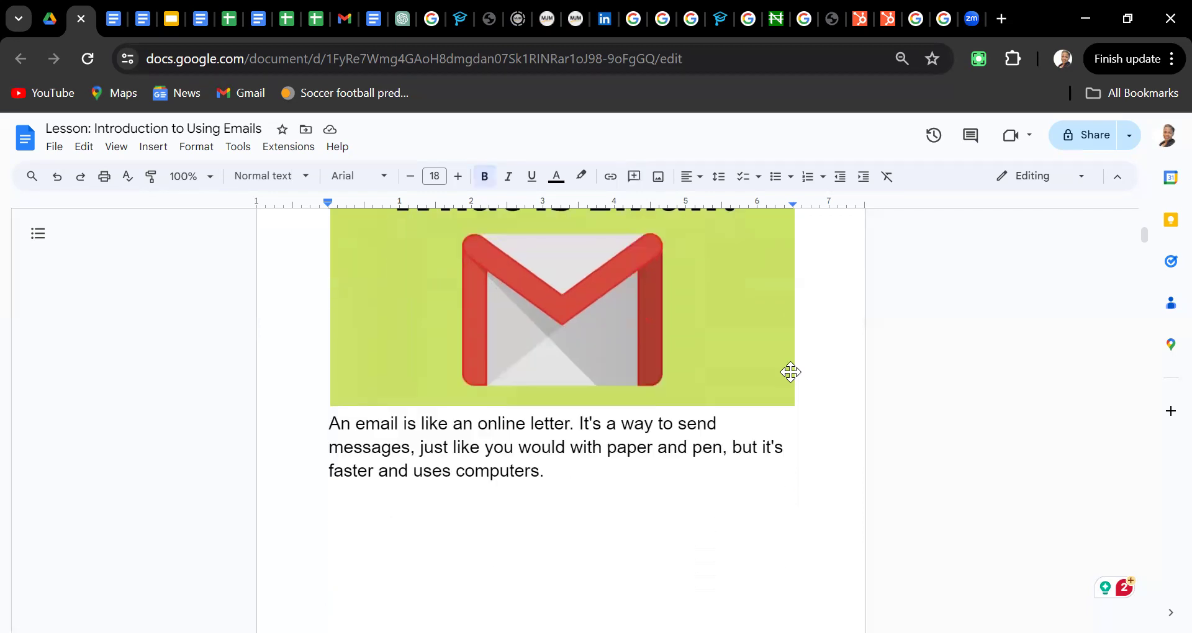
pyautogui.press('Left')
pyautogui.press('Up')
pyautogui.press('Up')
pyautogui.press('Up')
pyautogui.press('Up')
pyautogui.press('Up')
pyautogui.press('Up')
pyautogui.press('Up')
pyautogui.press('Up')
pyautogui.press('Up')
pyautogui.press('Up')
pyautogui.press('Up')
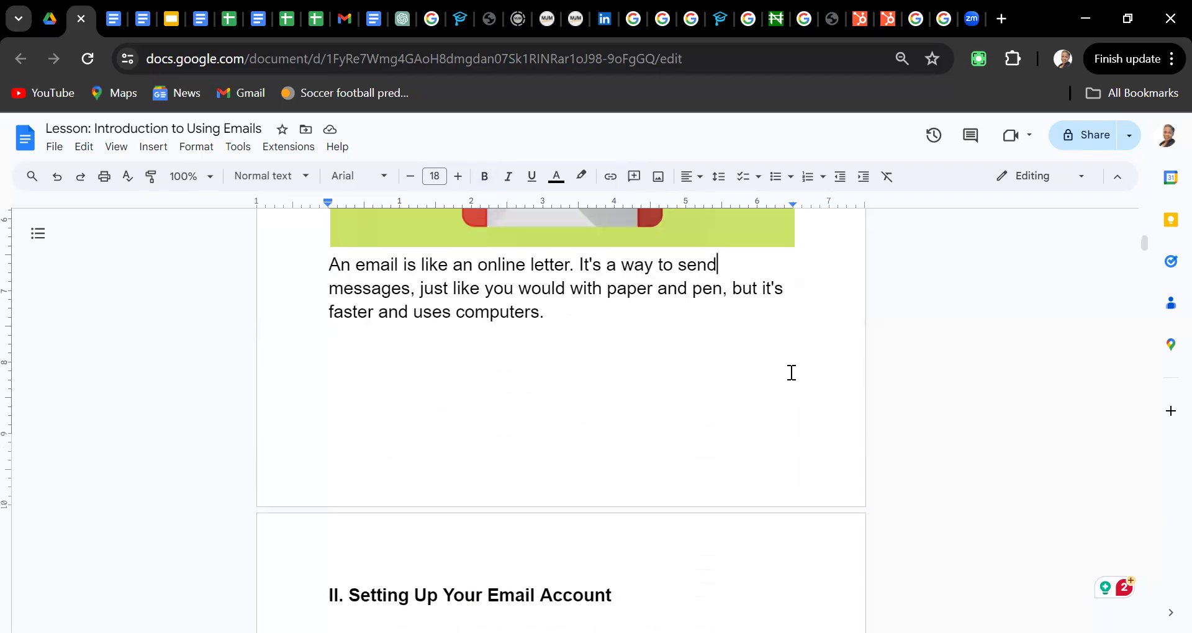
pyautogui.press('Down')
pyautogui.press('Down')
pyautogui.press('Down')
pyautogui.press('Down')
pyautogui.press('Down')
pyautogui.press('Down')
pyautogui.press('Down')
pyautogui.press('Down')
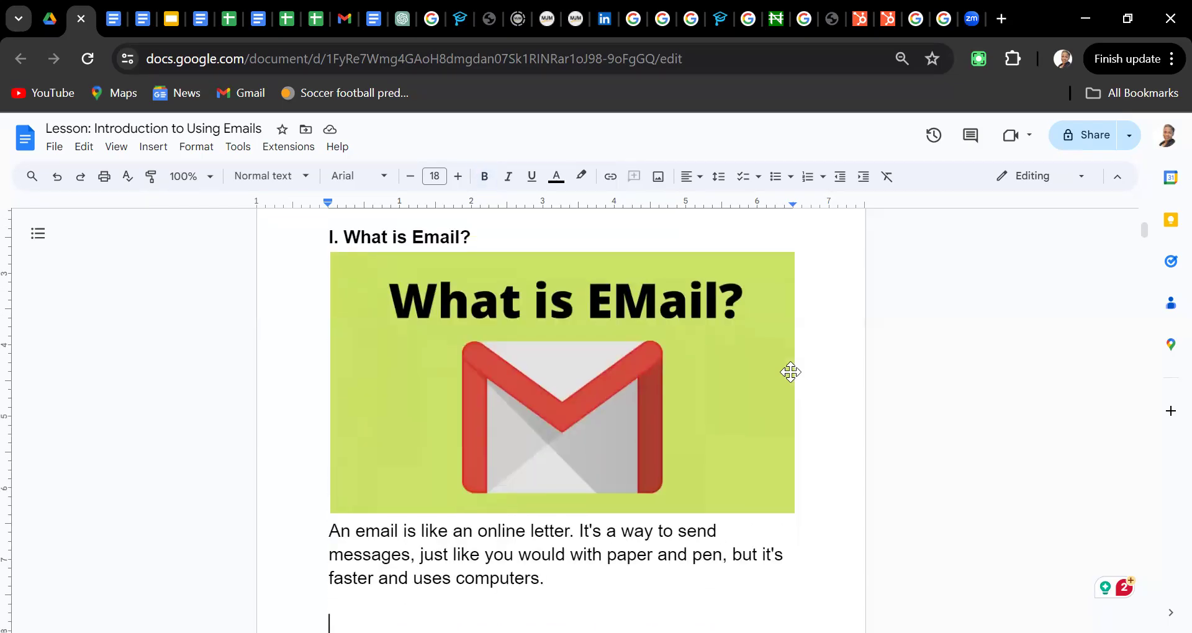
pyautogui.press('Down')
pyautogui.press('Down')
pyautogui.press('Down')
pyautogui.press('Down')
pyautogui.press('Down')
pyautogui.press('Down')
pyautogui.press('Down')
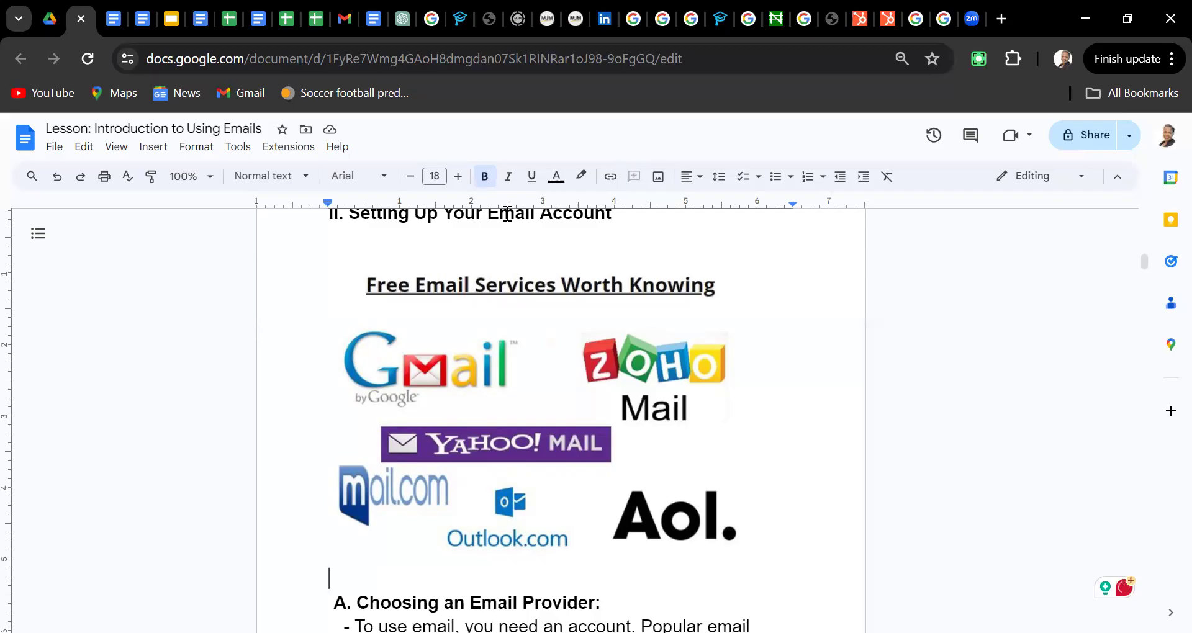
pyautogui.click(818, 366)
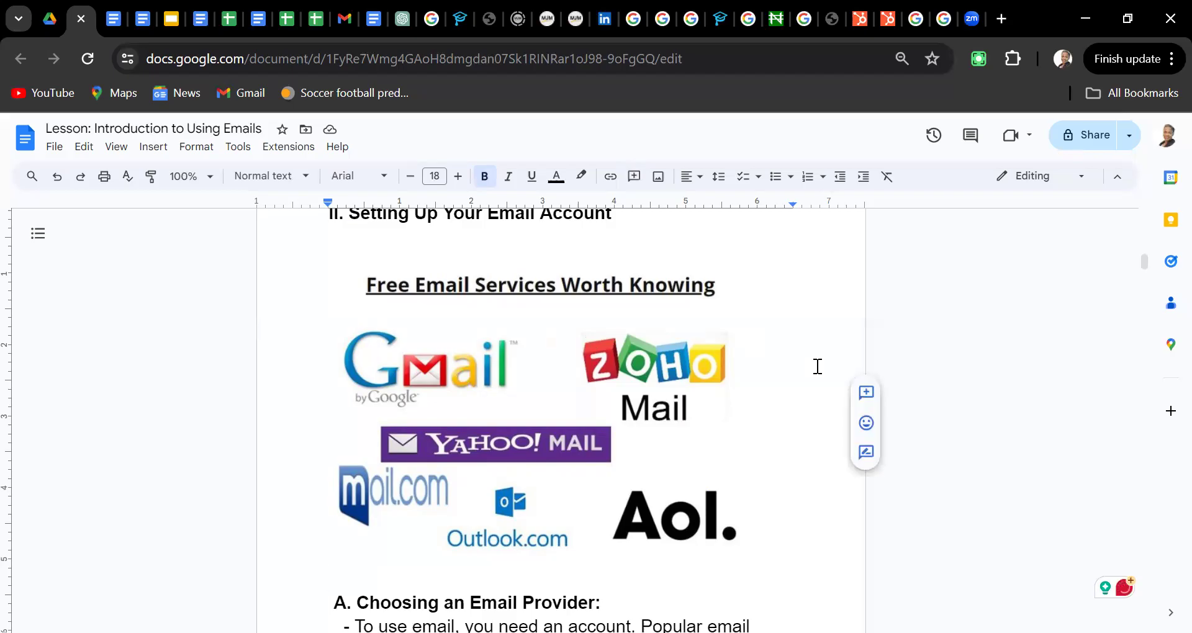
# Step through the Choosing an Email Provider and Creating Your Account text to the Follow the steps line
pyautogui.press('Down')
pyautogui.press('Down')
pyautogui.press('Down')
pyautogui.press('Down')
pyautogui.press('Down')
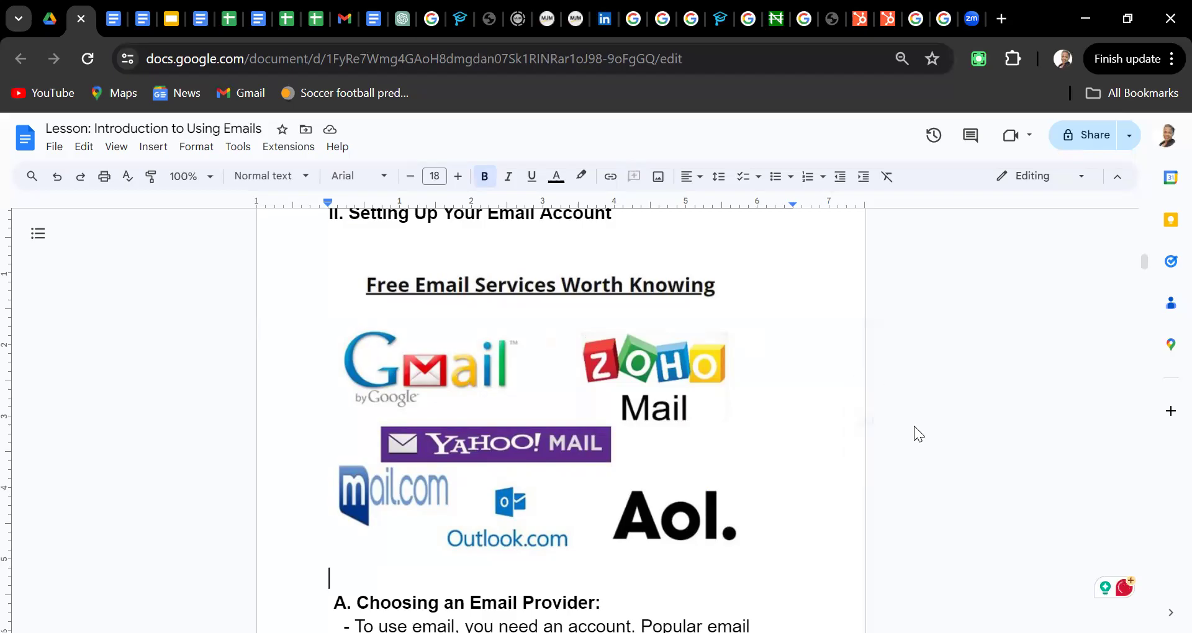
pyautogui.press('Down')
pyautogui.press('Down')
pyautogui.press('Down')
pyautogui.press('Down')
pyautogui.press('Down')
pyautogui.press('Down')
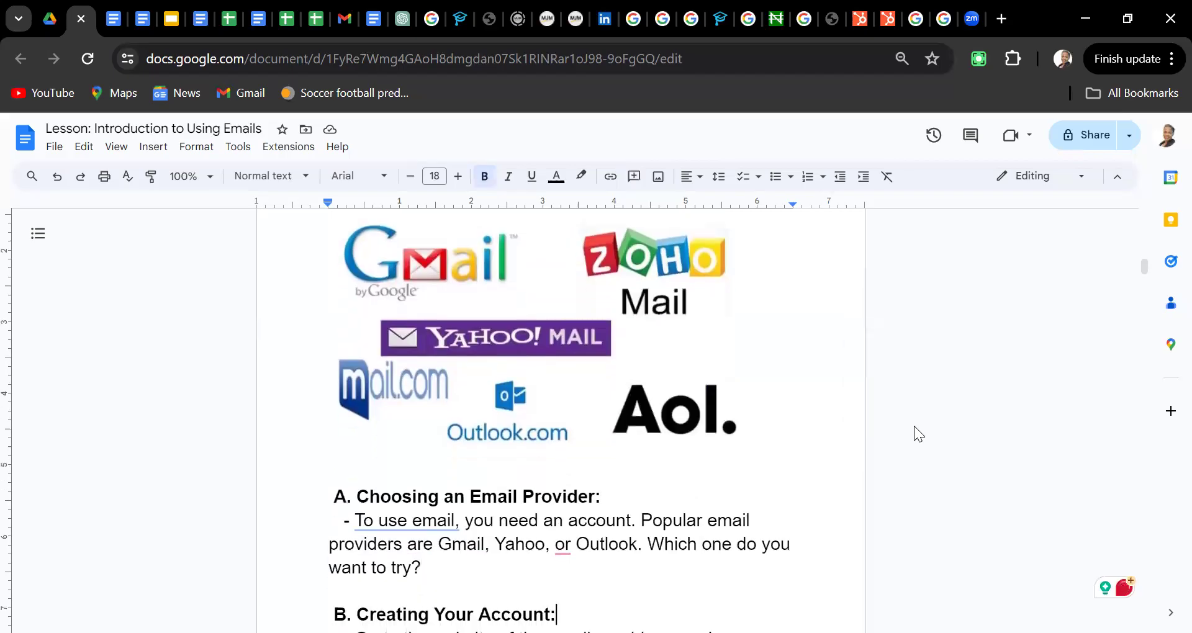
pyautogui.press('Down')
pyautogui.press('Down')
pyautogui.press('Down')
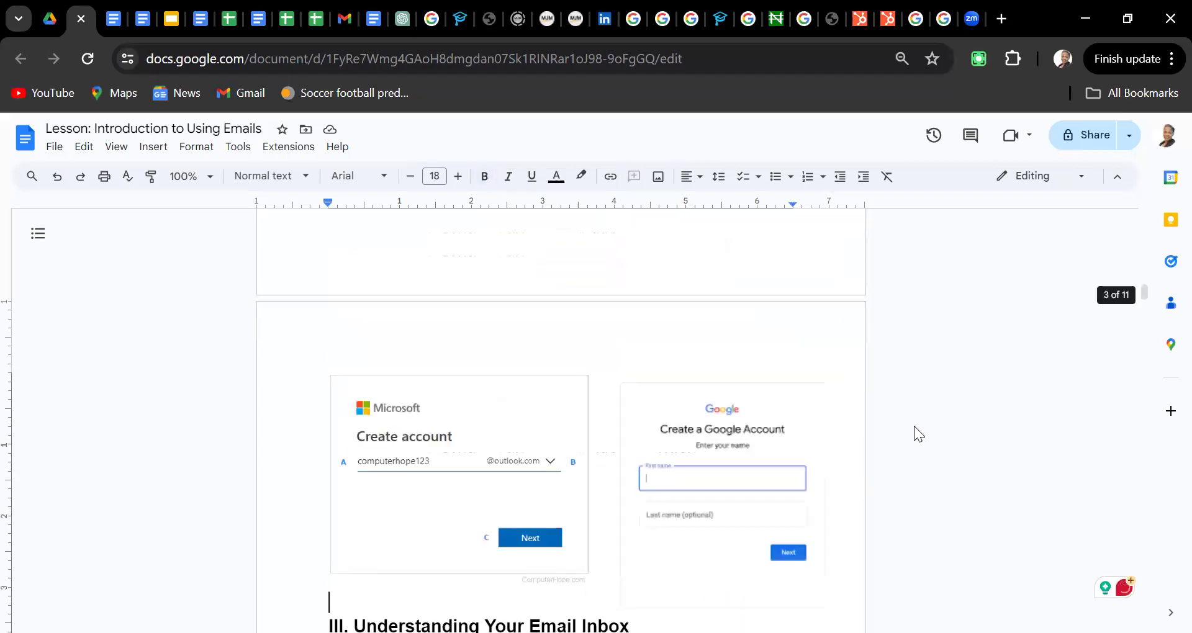
pyautogui.press('Up')
pyautogui.press('Up')
pyautogui.press('Left')
pyautogui.press('Up')
pyautogui.press('Up')
pyautogui.press('Up')
pyautogui.press('Up')
pyautogui.press('Up')
pyautogui.press('Up')
pyautogui.press('Up')
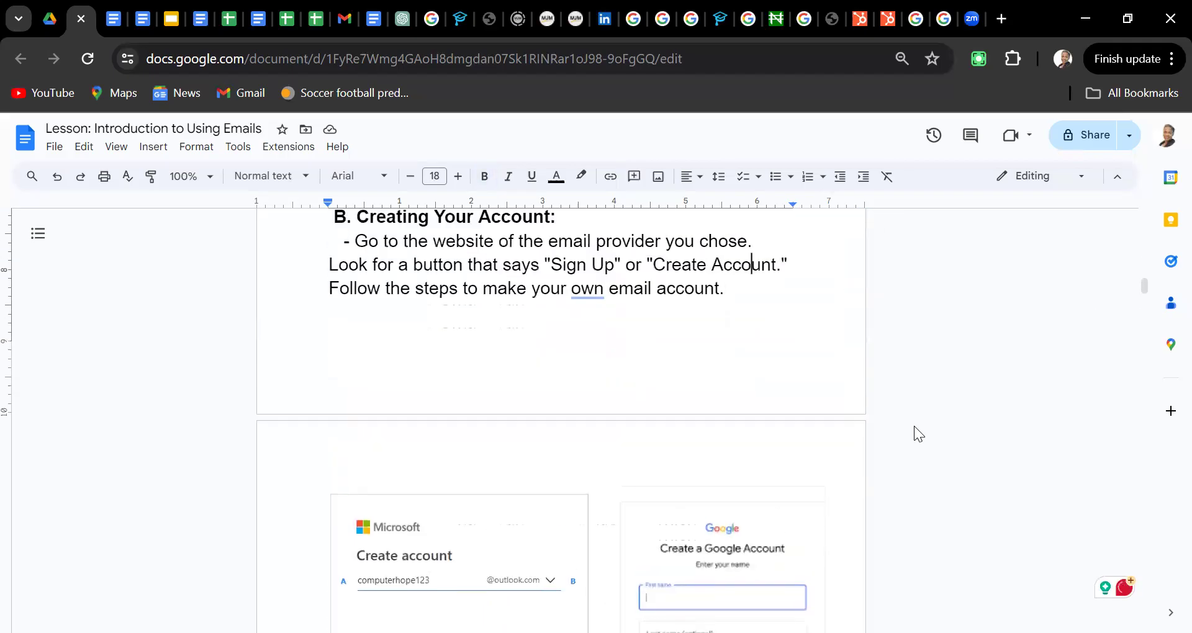
pyautogui.press('Up')
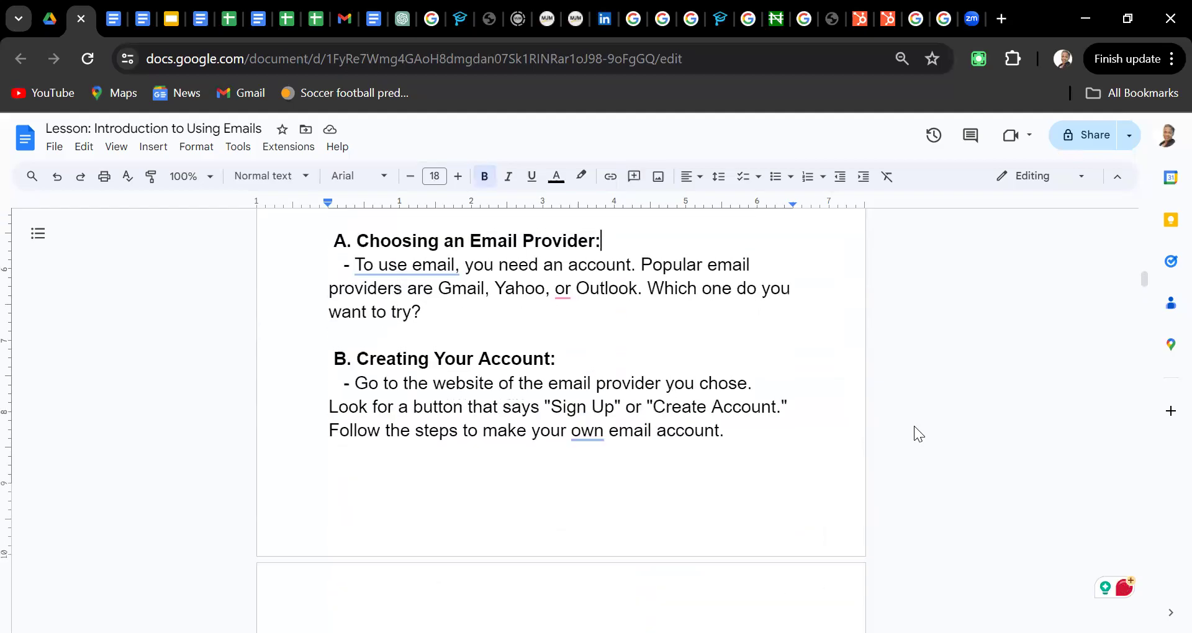
pyautogui.press('Up')
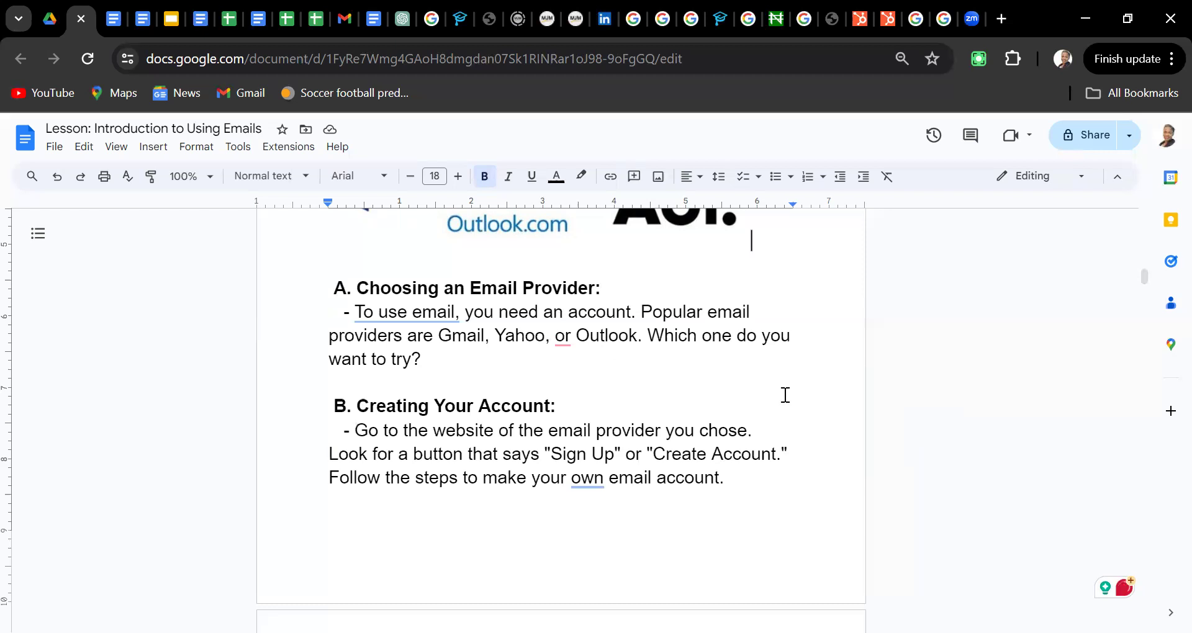
pyautogui.click(545, 522)
pyautogui.press('Down')
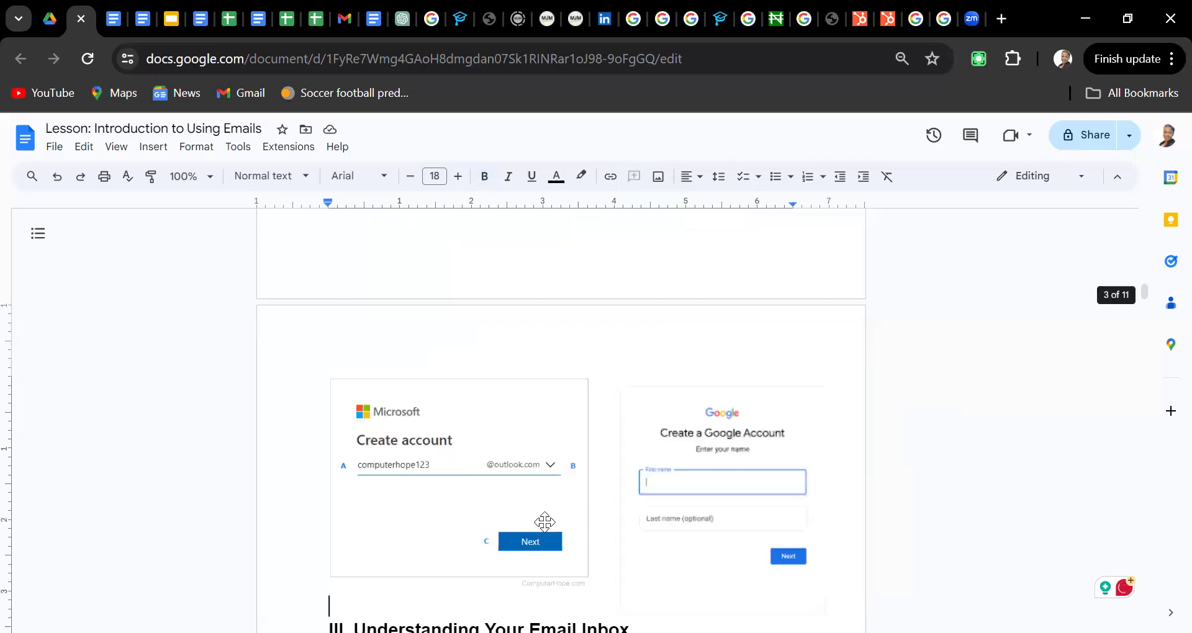
pyautogui.press('Up')
pyautogui.press('Up')
pyautogui.press('Up')
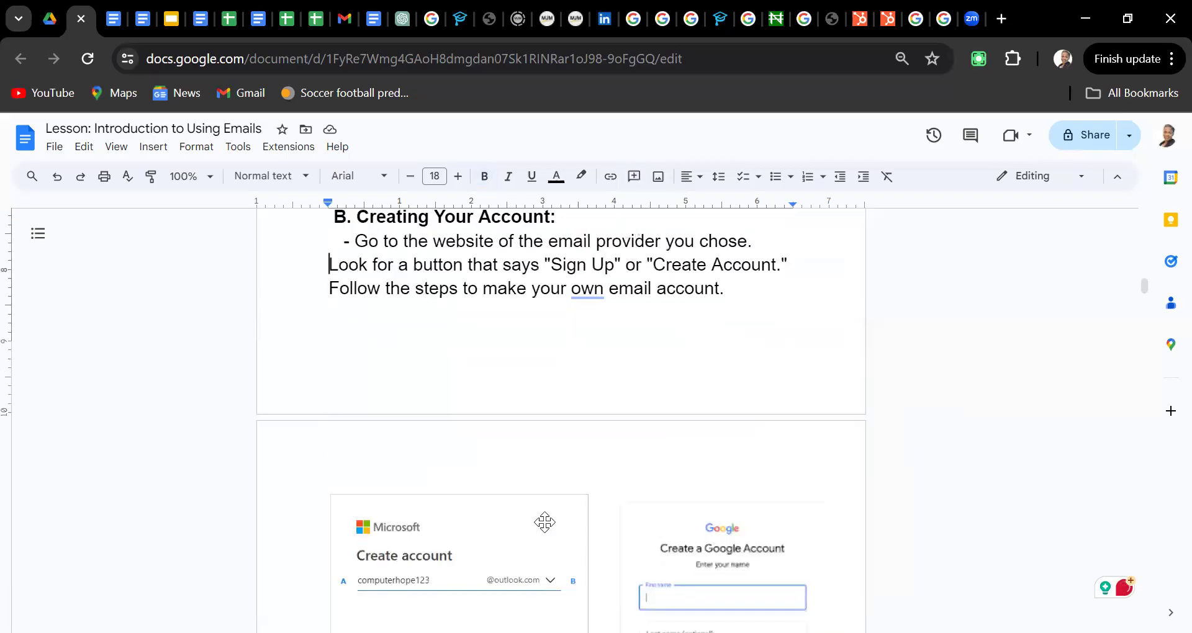
# Insert '. In this class, we are using gmail.com.' after 'chose', putting 'Look for a button…' on its own line
pyautogui.click(752, 244)
pyautogui.write('.In this c')
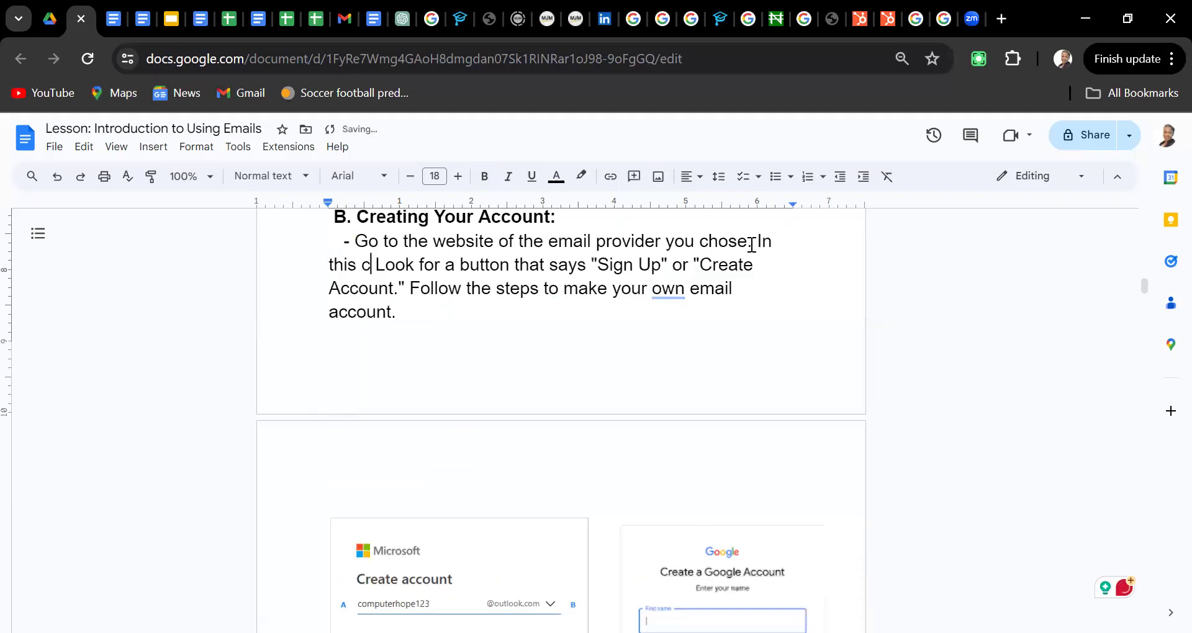
pyautogui.write('a')
pyautogui.press('BackSpace')
pyautogui.write('lass')
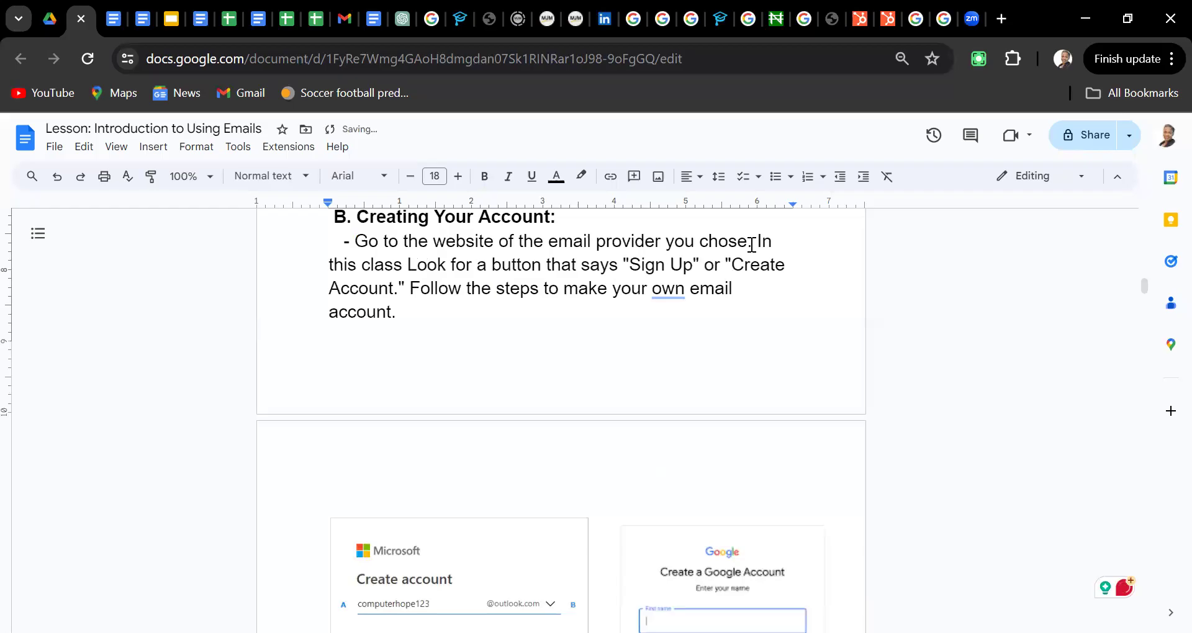
pyautogui.write(', we ar')
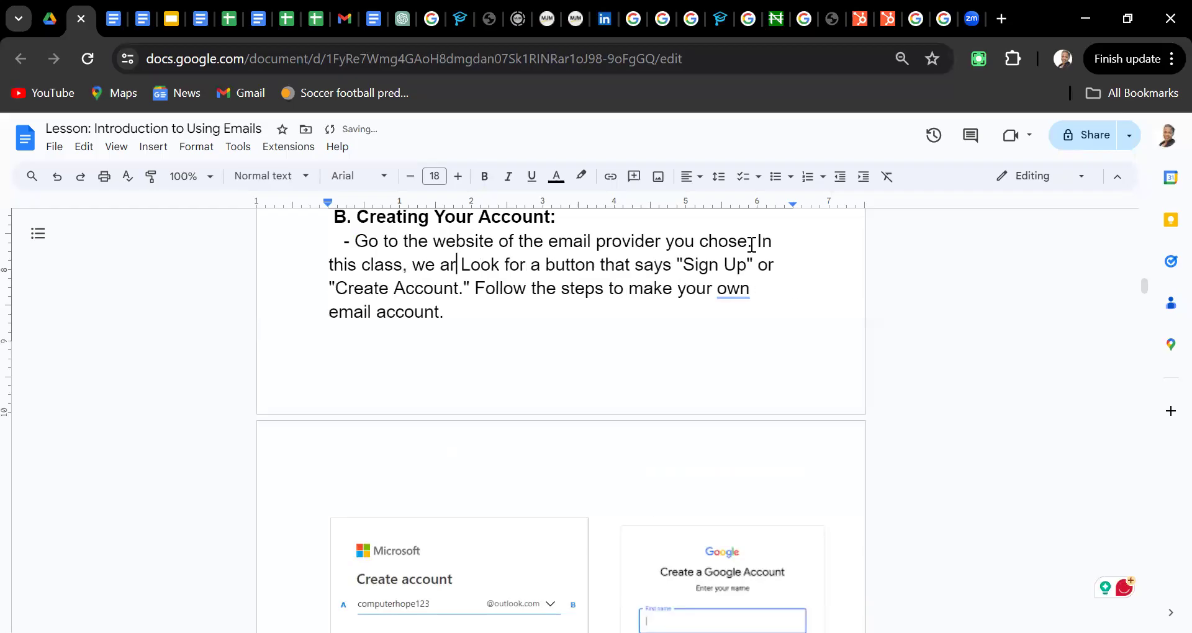
pyautogui.write('e ')
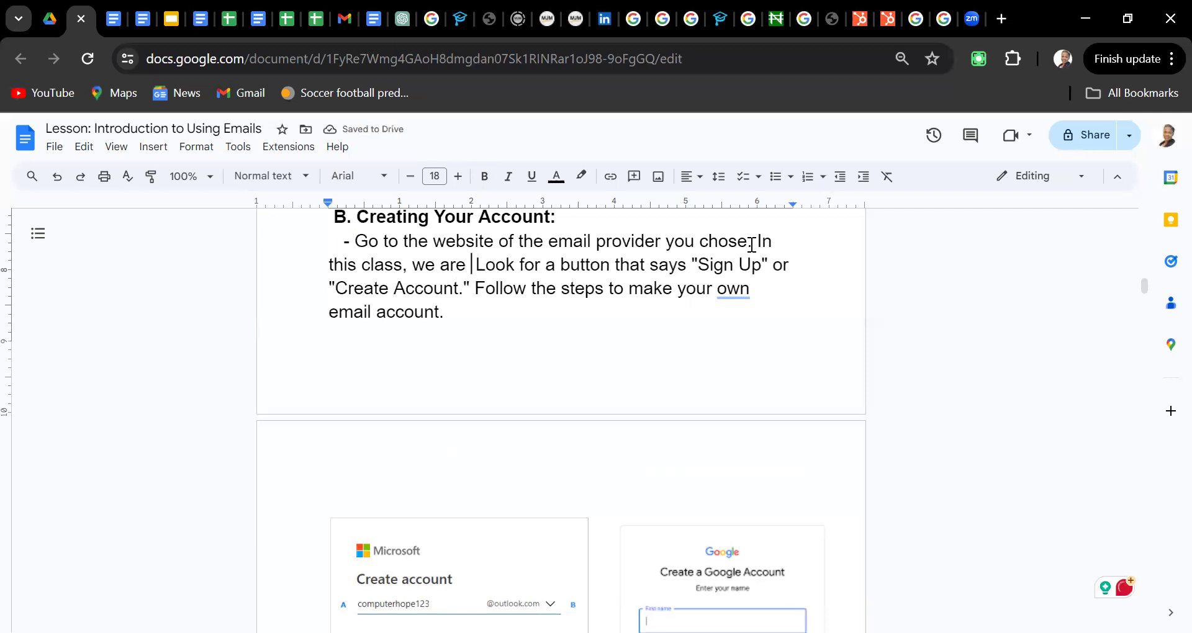
pyautogui.write('using')
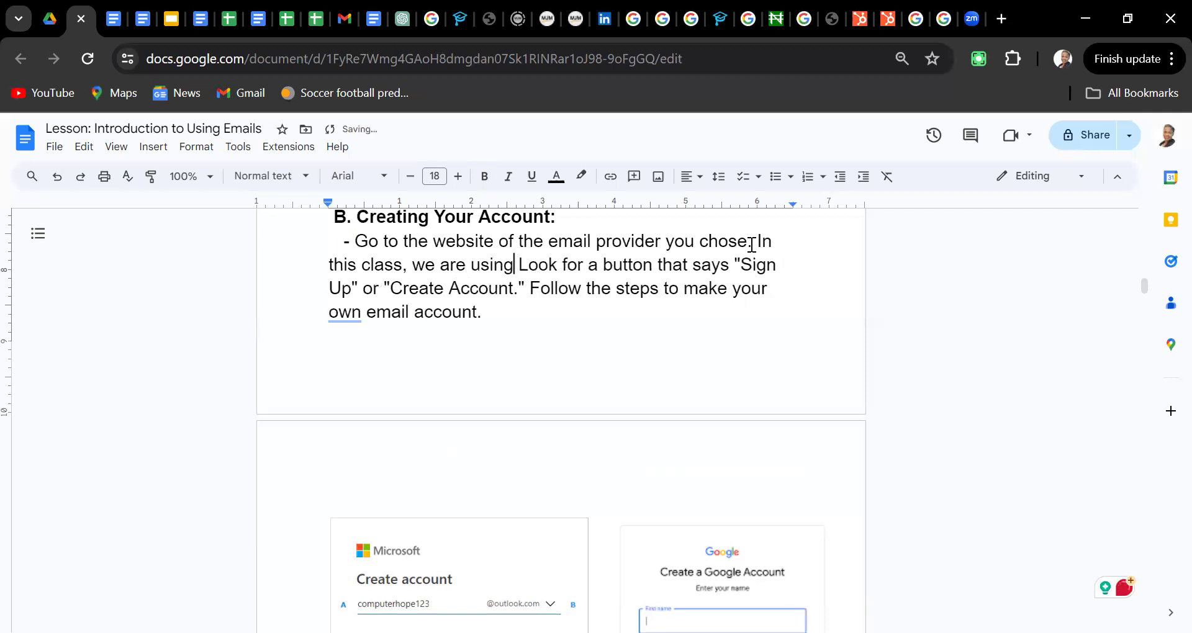
pyautogui.write(' gm')
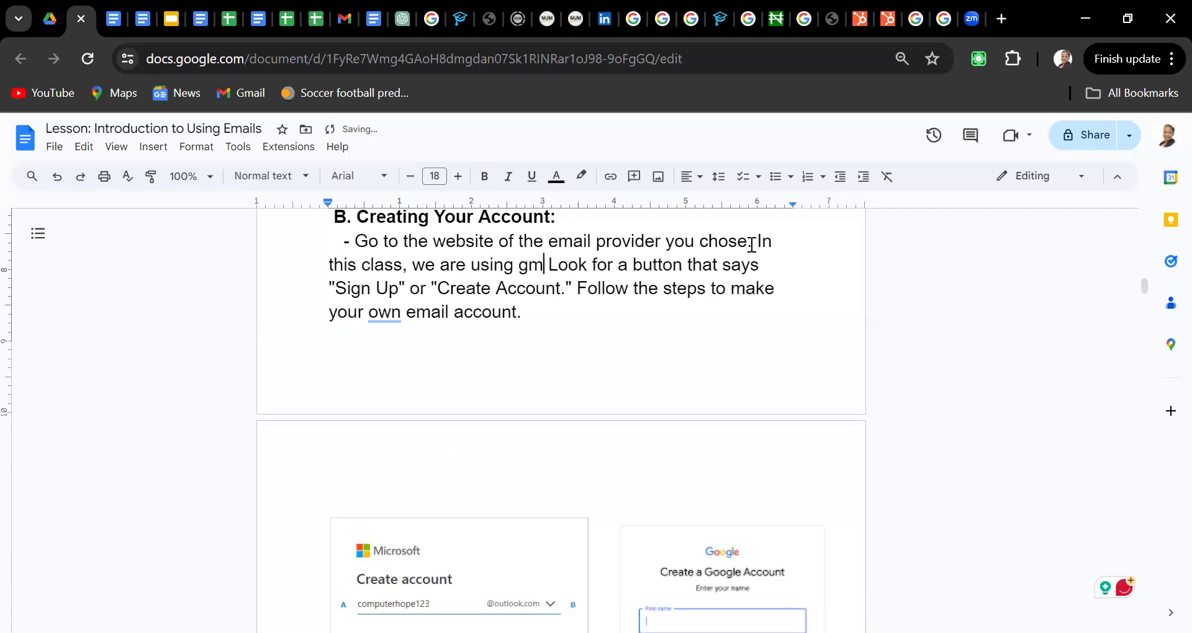
pyautogui.write('ail.com')
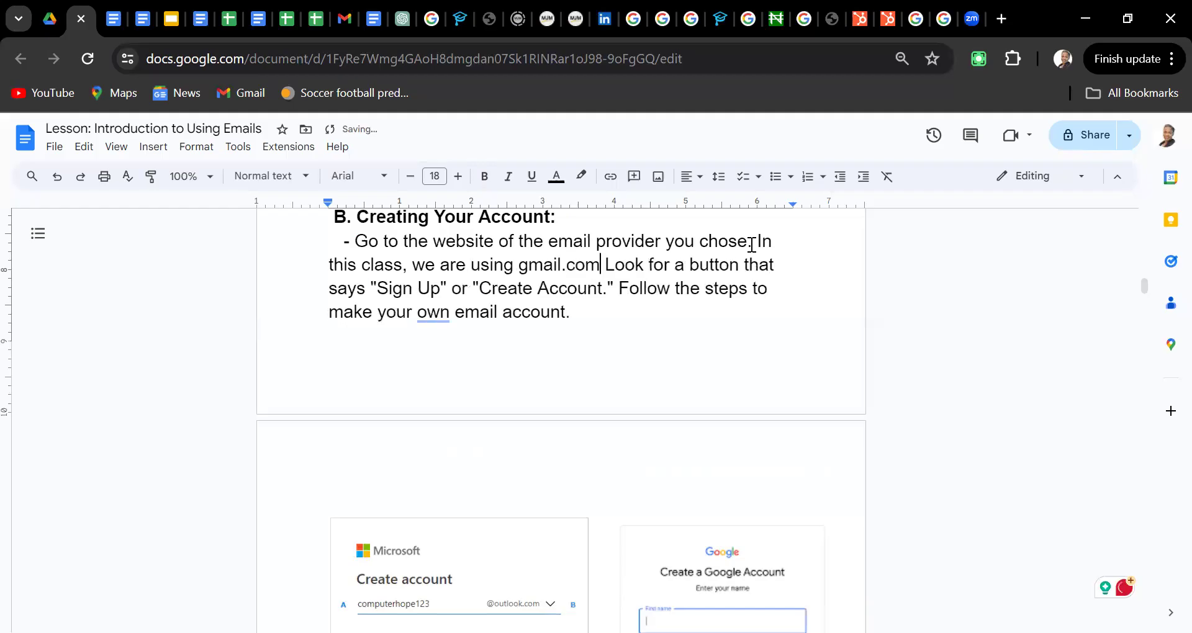
pyautogui.write('.')
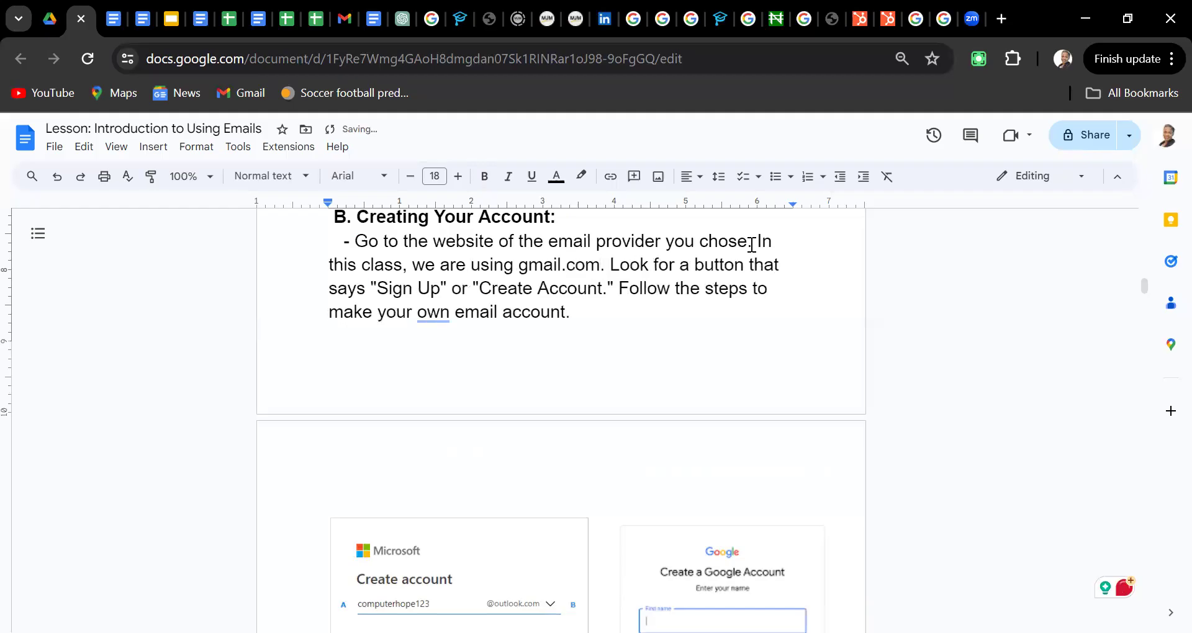
pyautogui.press('Return')
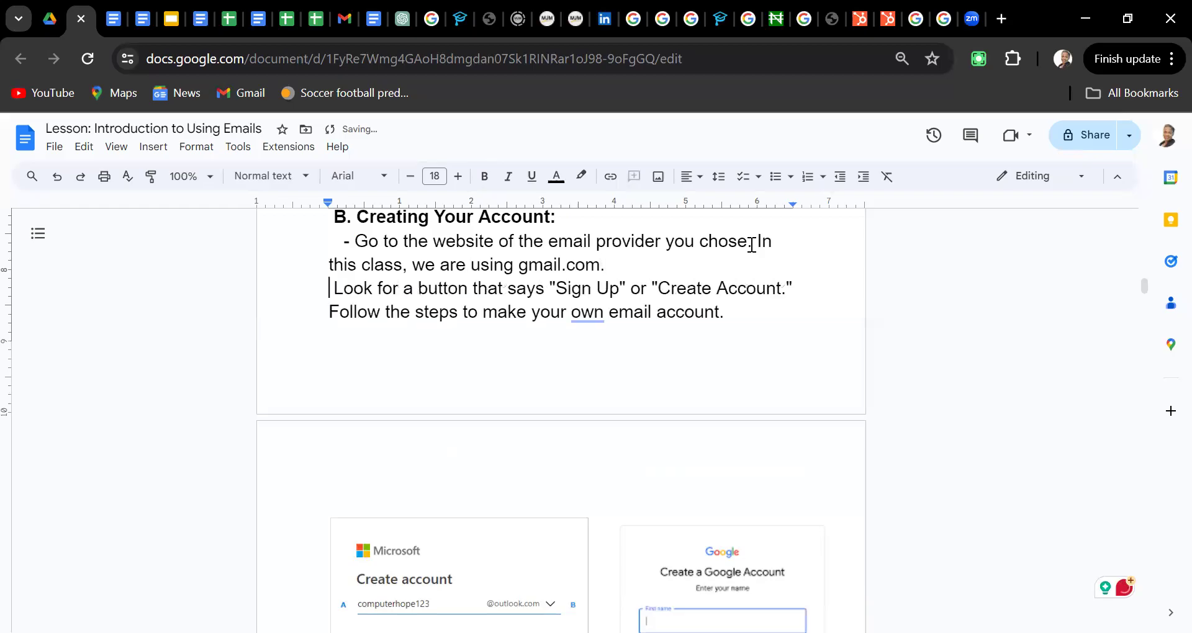
pyautogui.press('Delete')
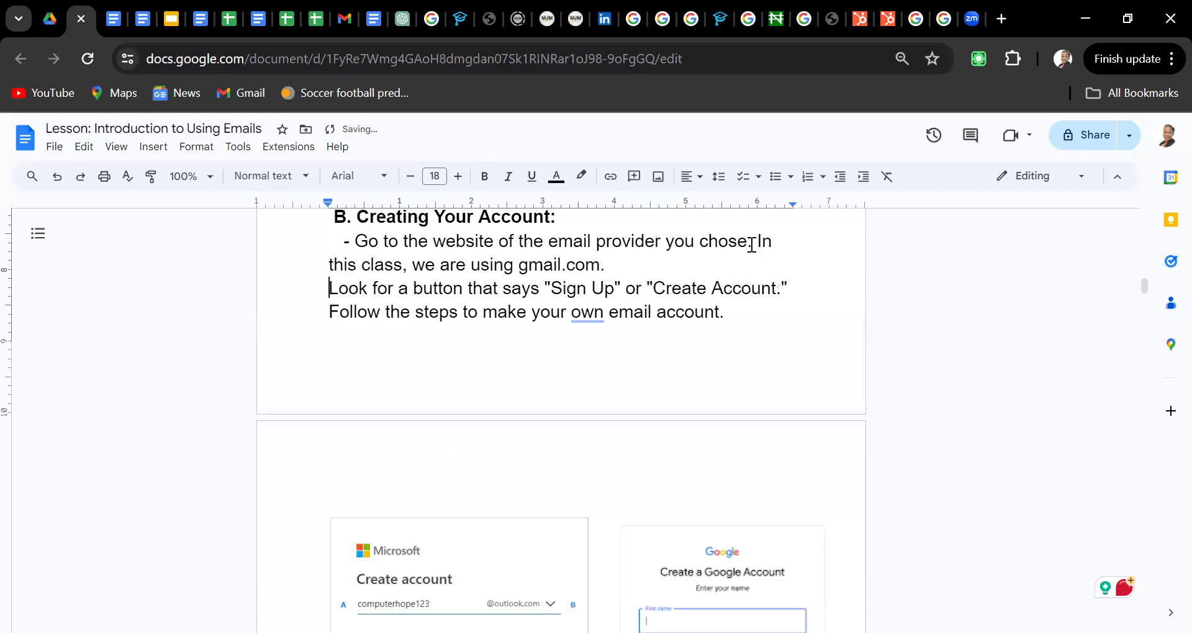
pyautogui.press('Down')
pyautogui.scroll(-2, 752, 245)
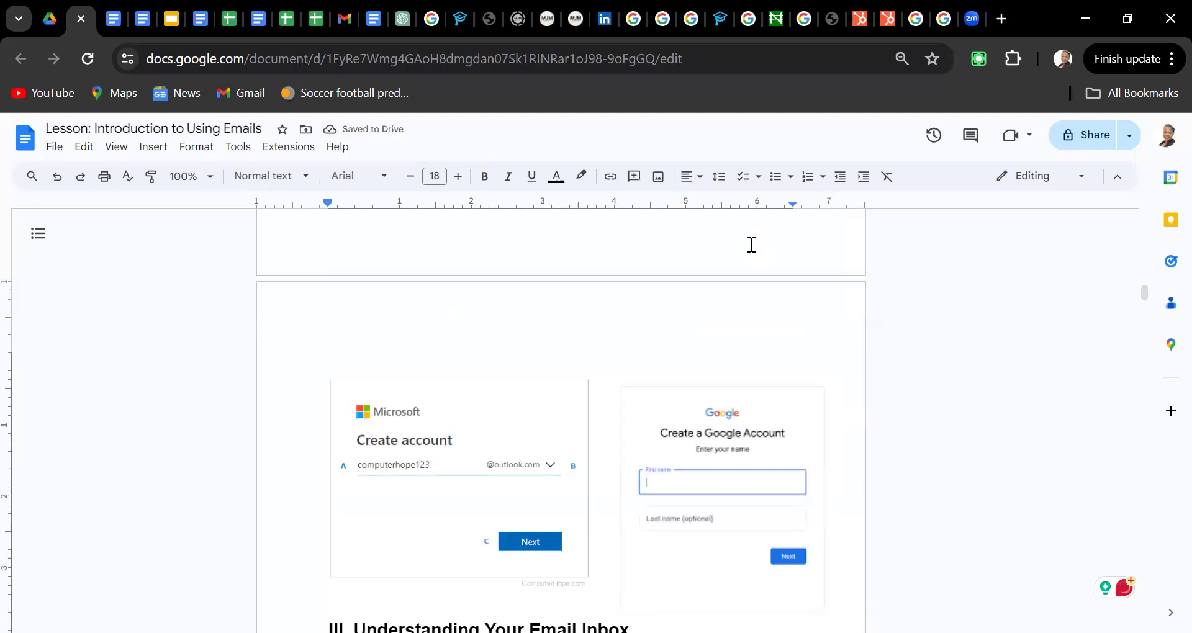
pyautogui.press('Down')
pyautogui.press('Up')
pyautogui.press('Down')
pyautogui.press('Down')
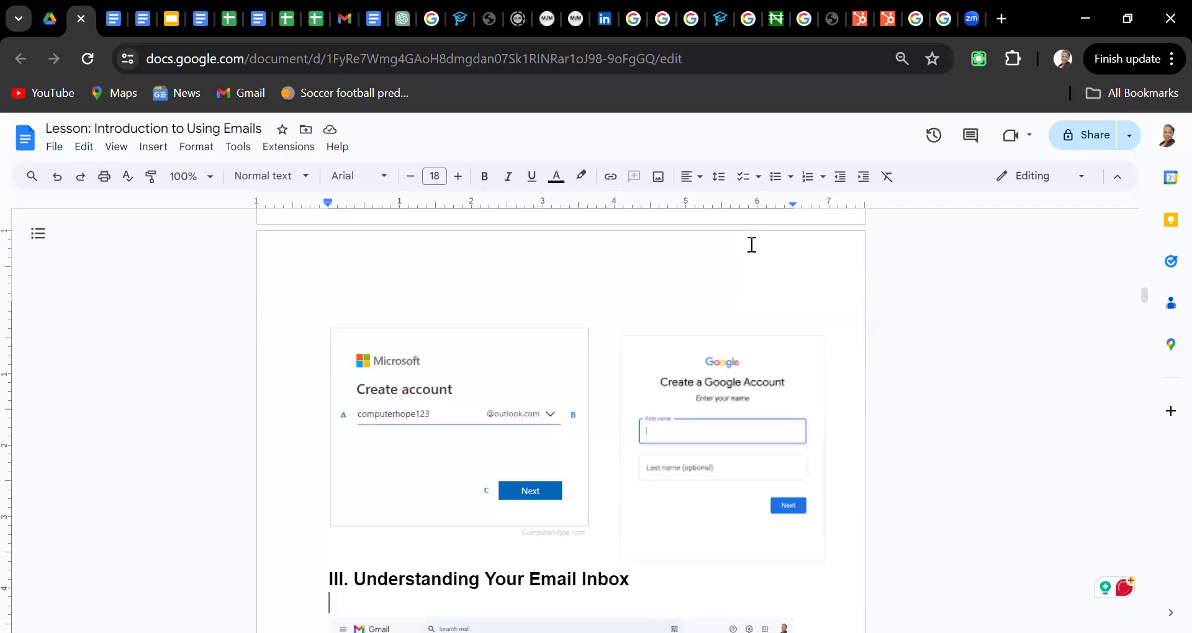
pyautogui.click(709, 396)
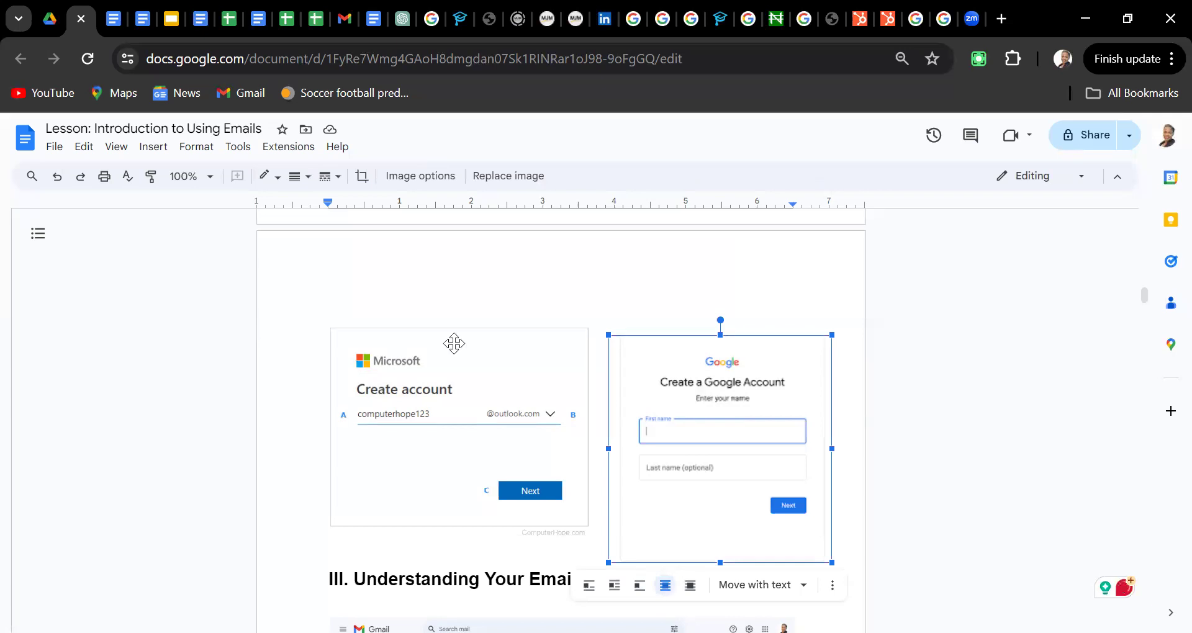
pyautogui.click(425, 377)
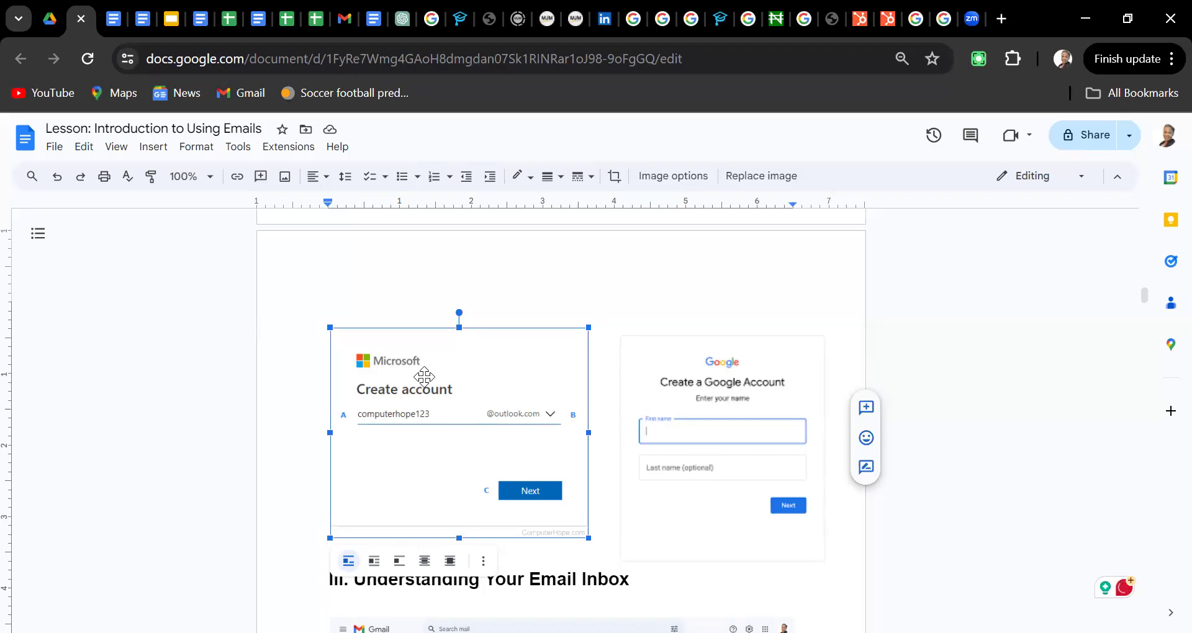
pyautogui.press('Down')
pyautogui.press('Down')
pyautogui.press('Down')
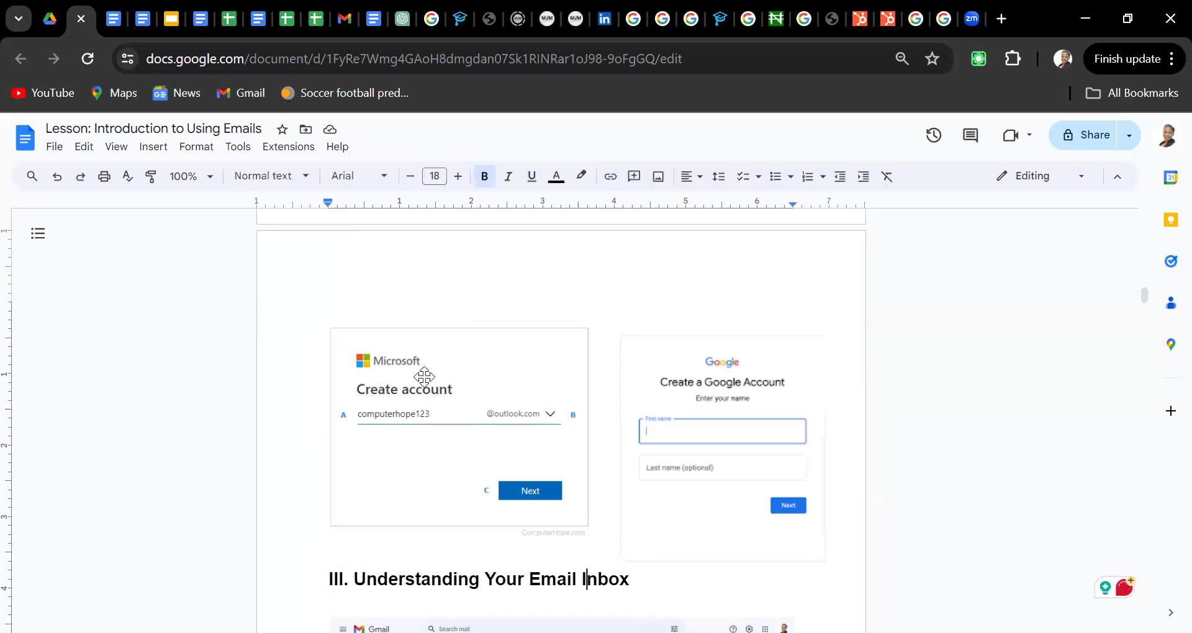
pyautogui.press('Up')
pyautogui.press('Up')
pyautogui.press('Up')
pyautogui.press('Up')
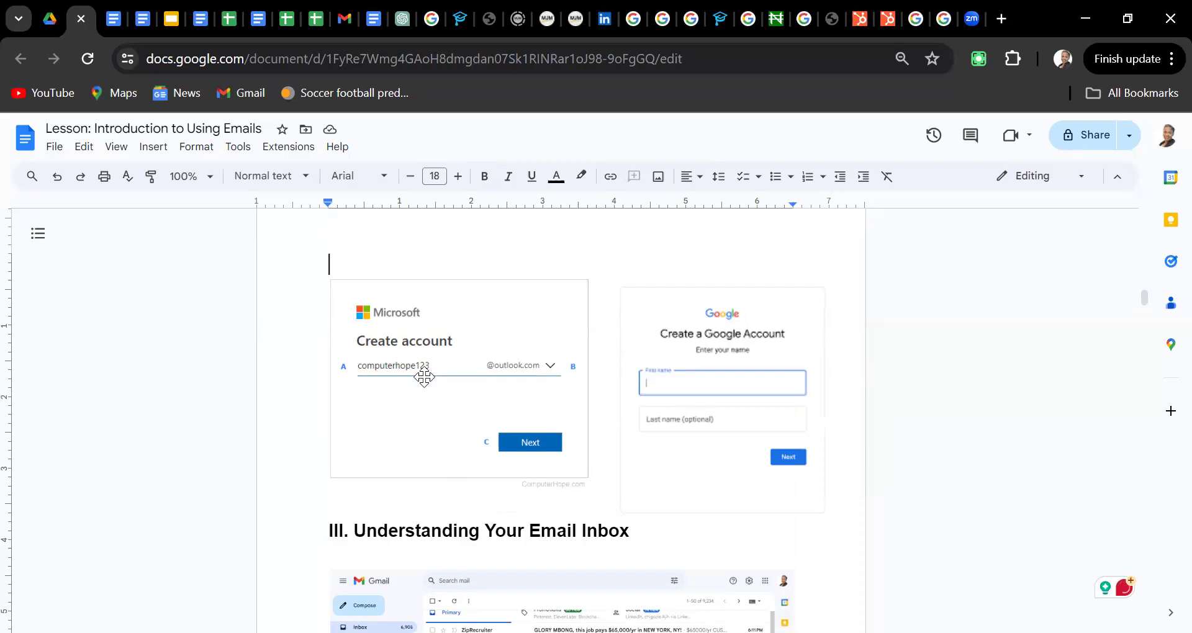
pyautogui.scroll(3, 424, 377)
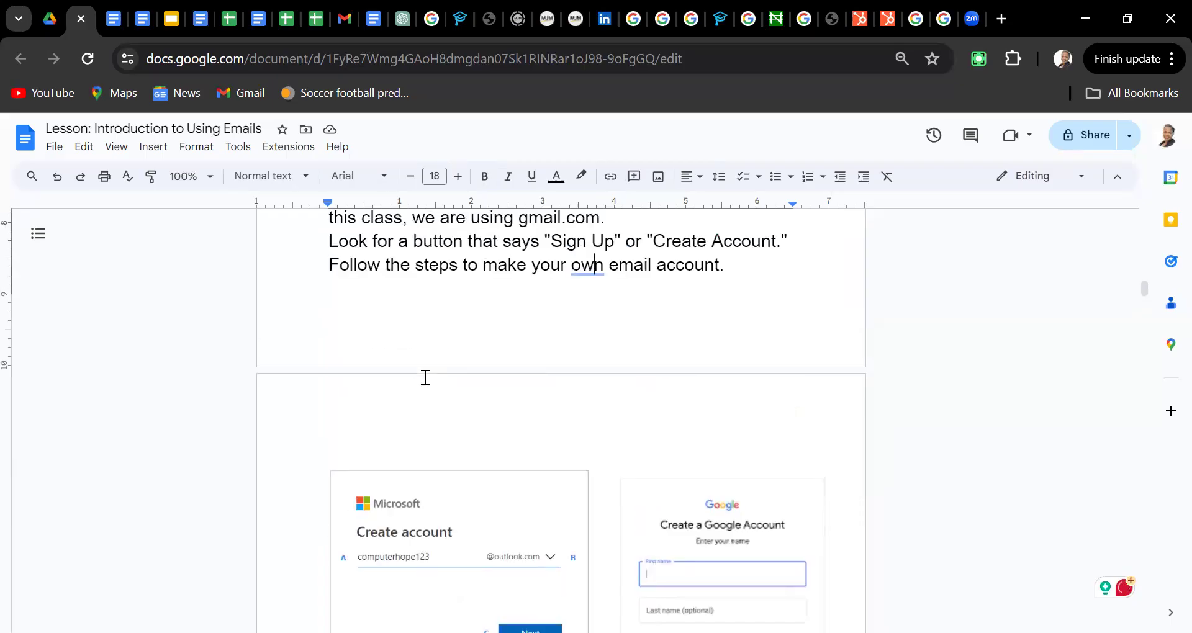
pyautogui.click(425, 376)
pyautogui.scroll(-6, 425, 377)
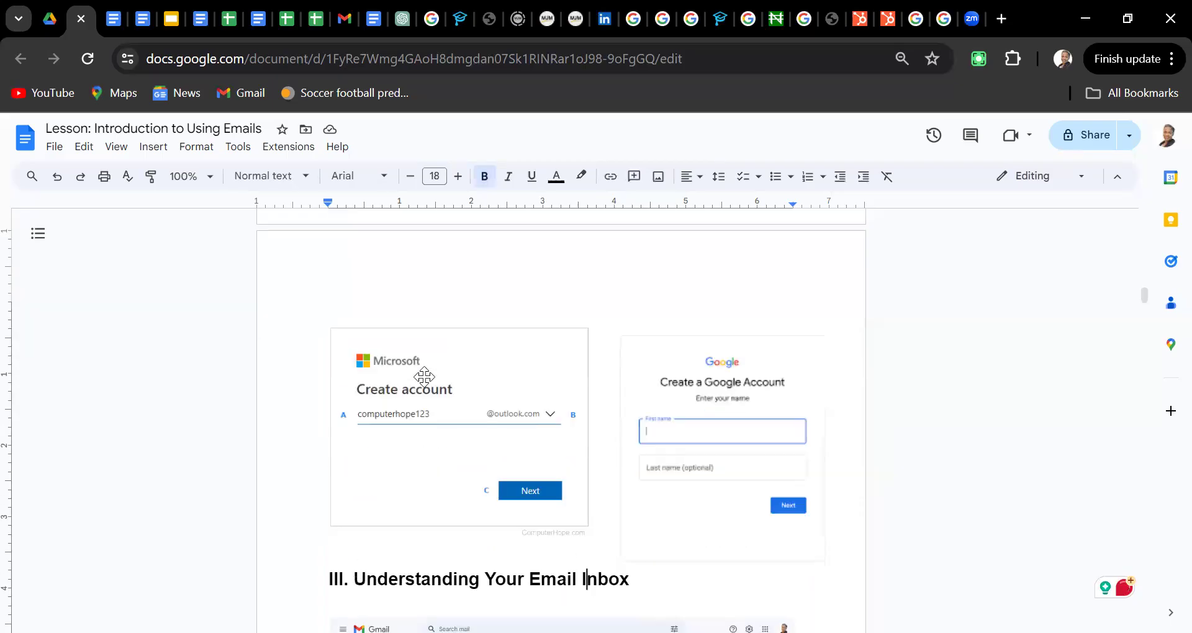
pyautogui.press('Up')
pyautogui.press('Up')
pyautogui.press('Up')
pyautogui.press('Up')
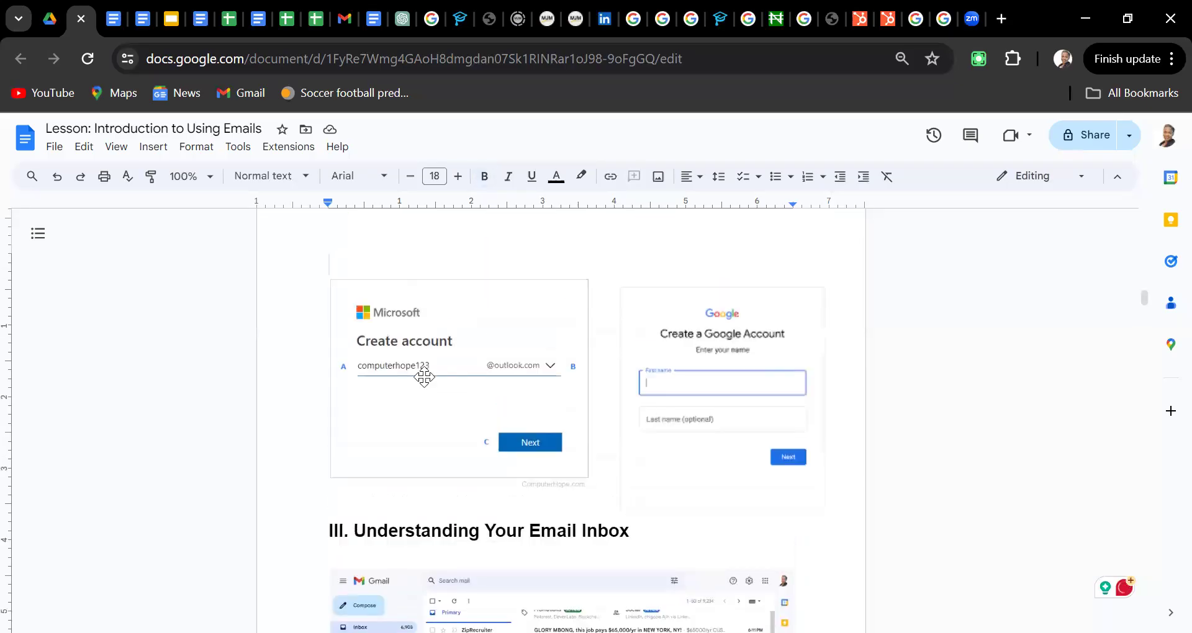
pyautogui.press('Down')
pyautogui.press('Down')
pyautogui.press('Down')
pyautogui.press('Down')
pyautogui.press('Down')
pyautogui.press('Down')
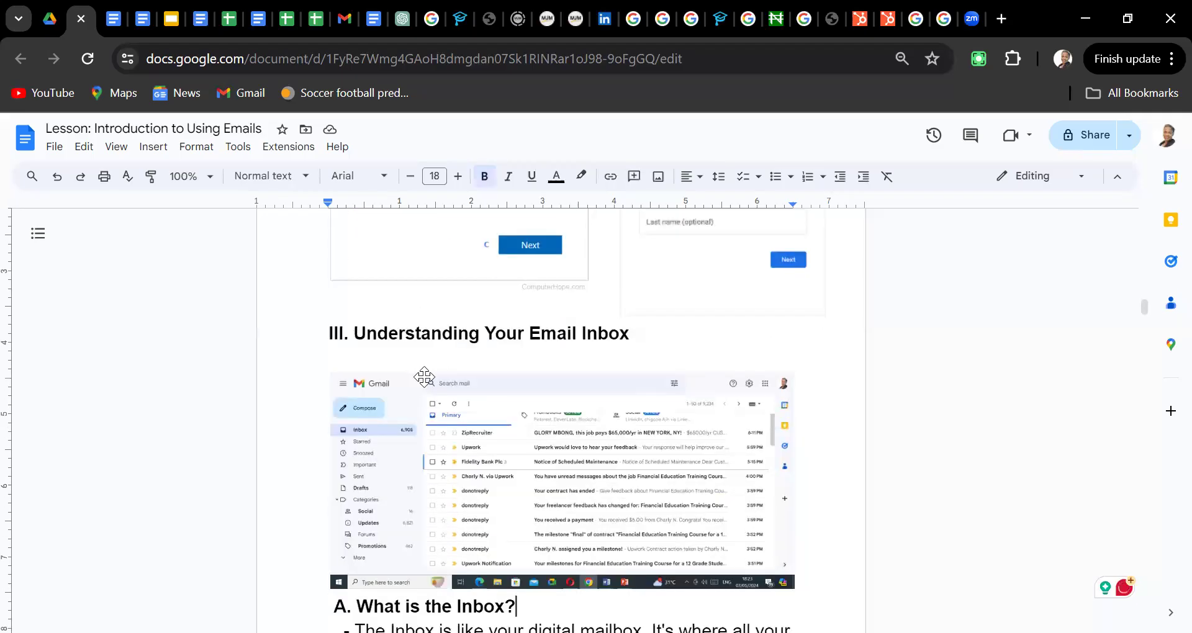
pyautogui.press('Up')
pyautogui.press('Up')
pyautogui.press('Up')
pyautogui.press('Up')
pyautogui.press('Up')
pyautogui.press('Up')
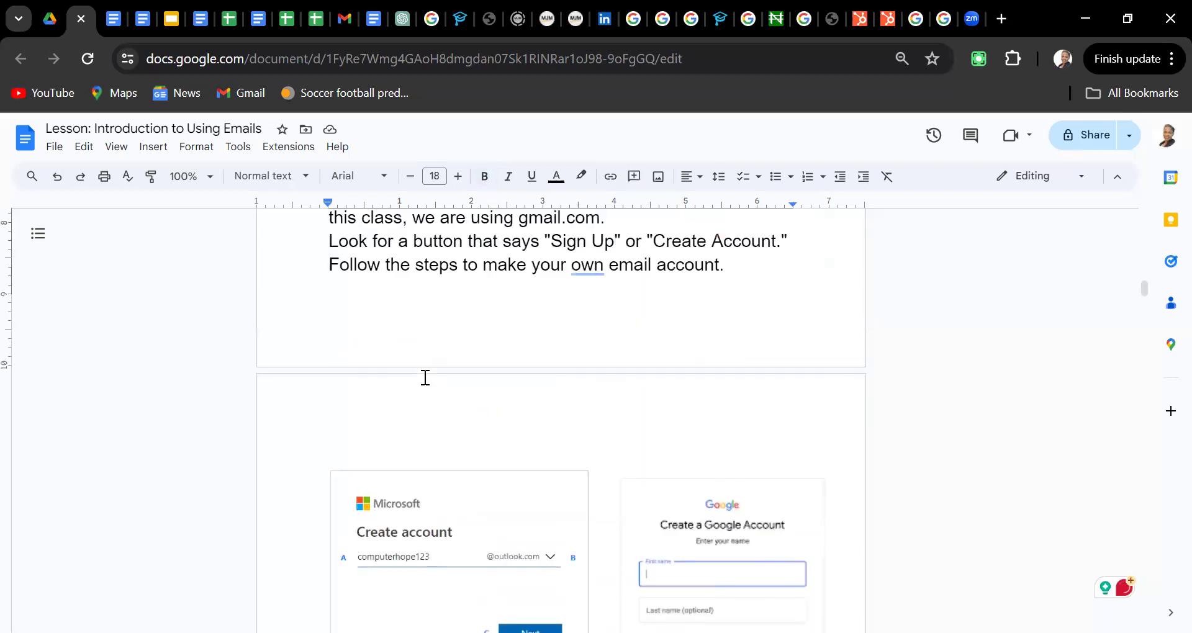
pyautogui.press('Down')
pyautogui.press('Down')
pyautogui.press('Down')
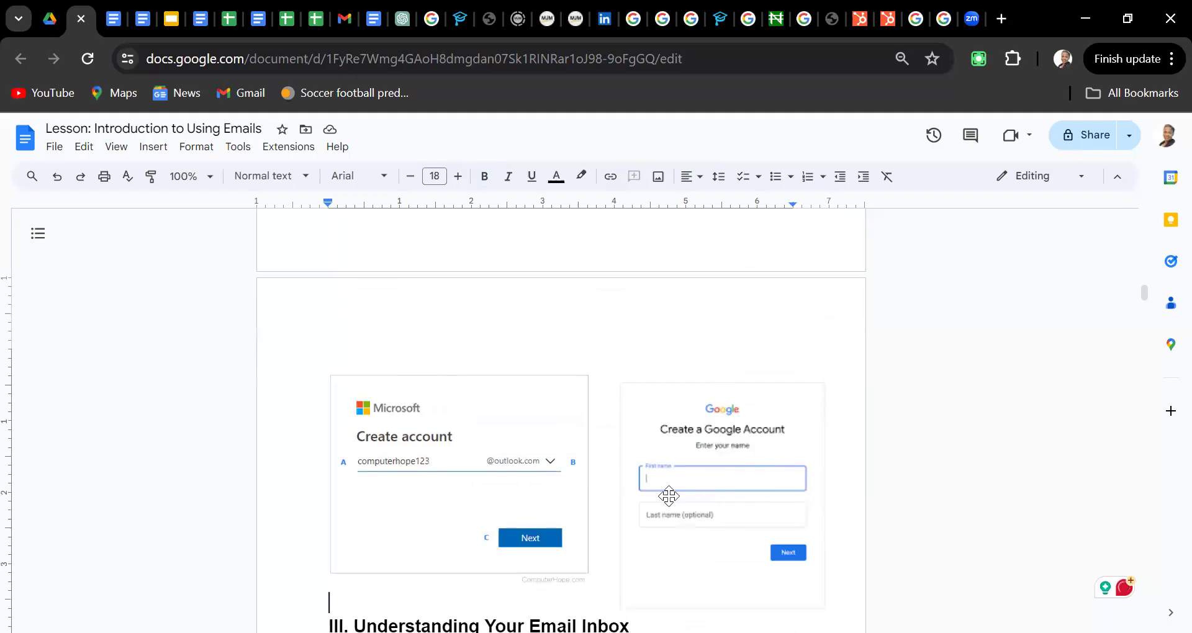
pyautogui.click(786, 557)
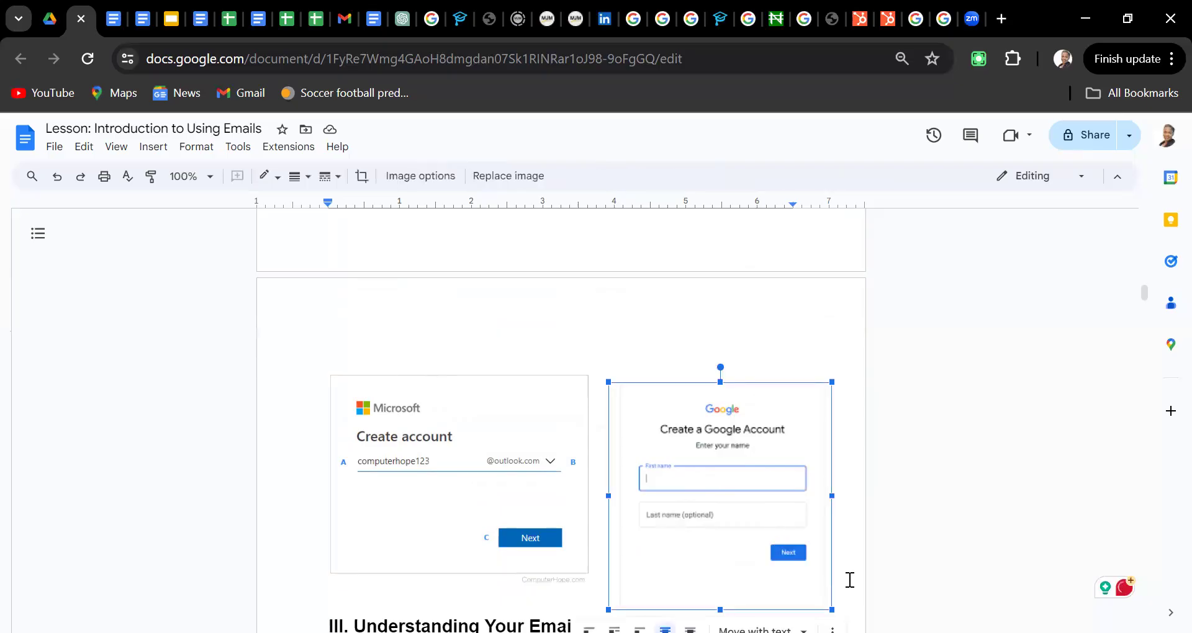
pyautogui.click(850, 580)
pyautogui.press('Down')
pyautogui.press('Down')
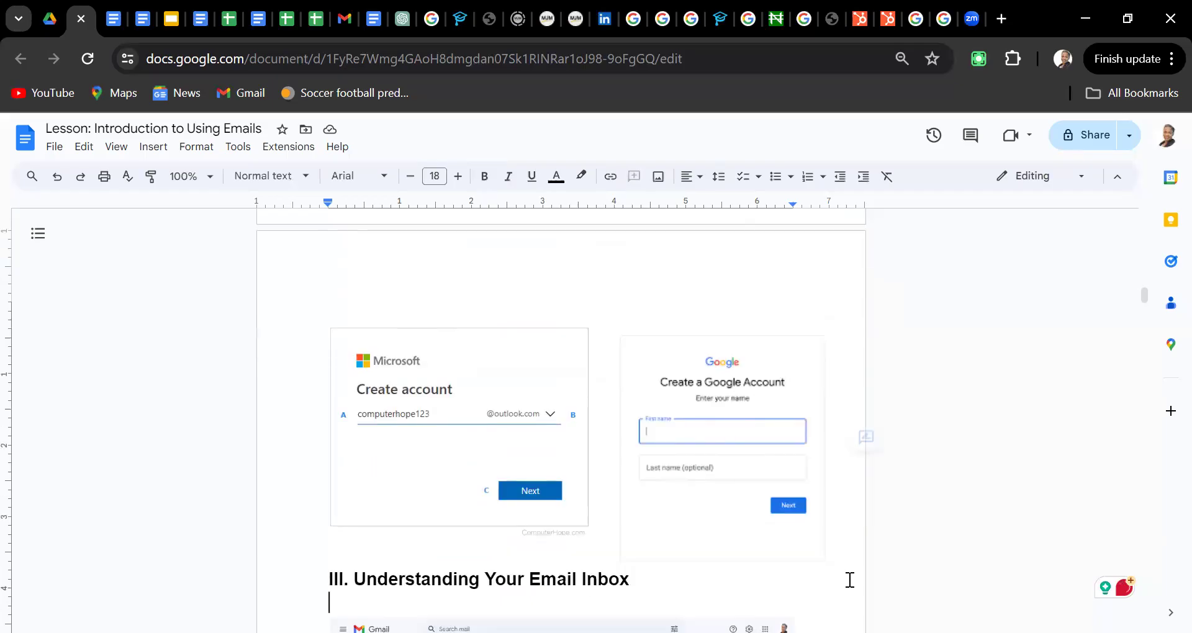
pyautogui.press('Down')
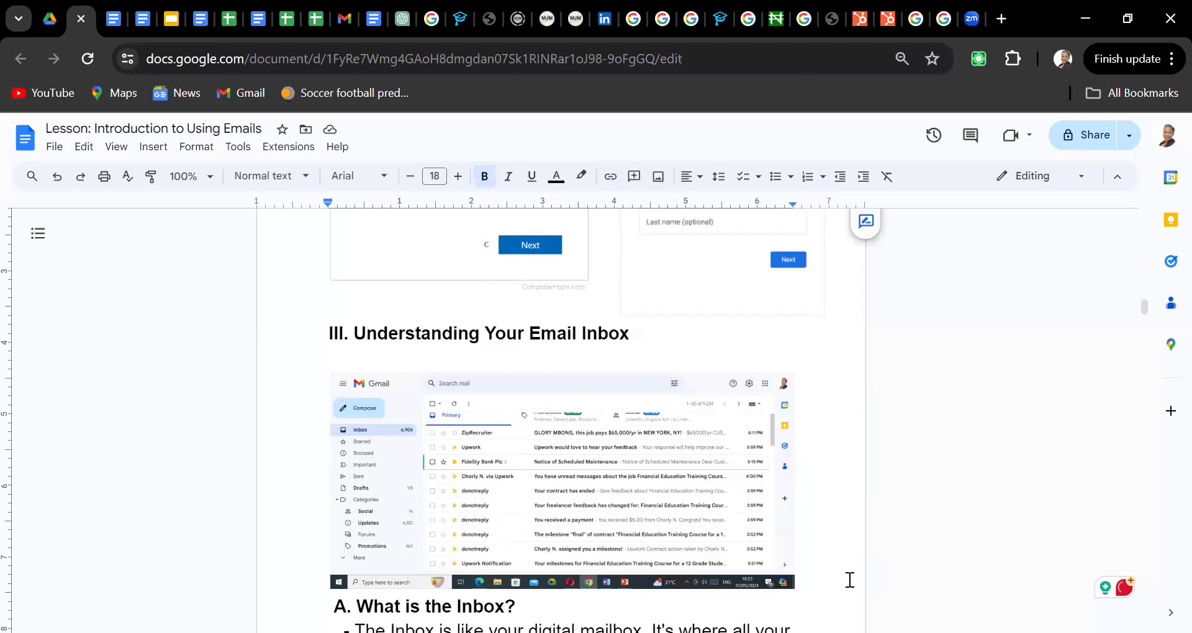
pyautogui.press('Down')
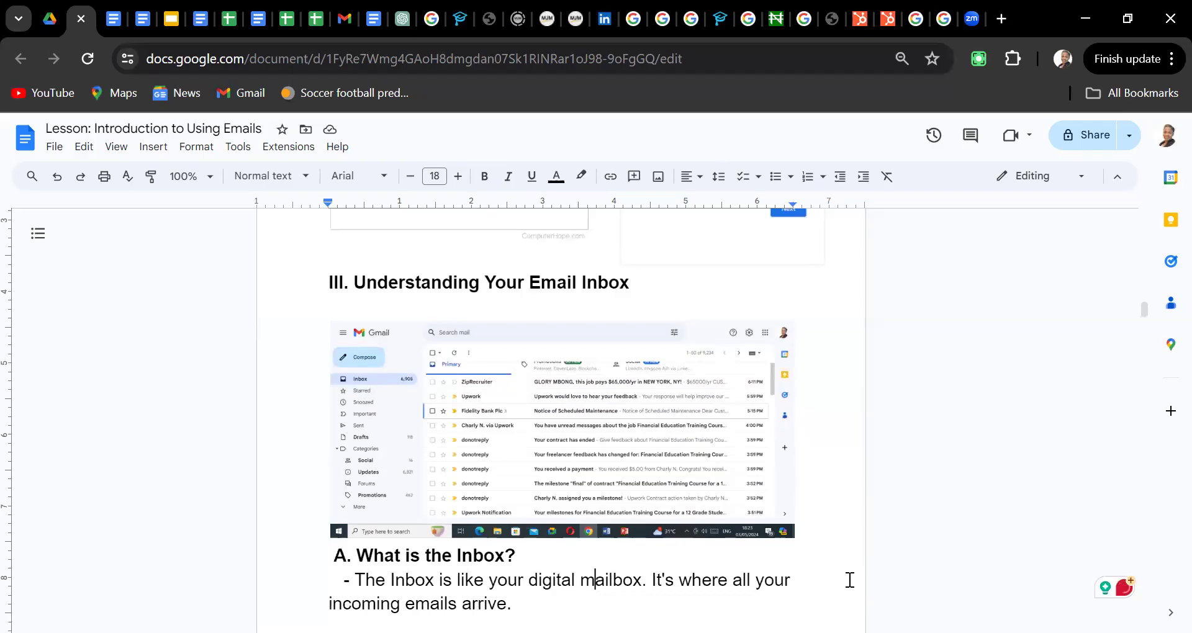
pyautogui.press('Down')
pyautogui.press('Down')
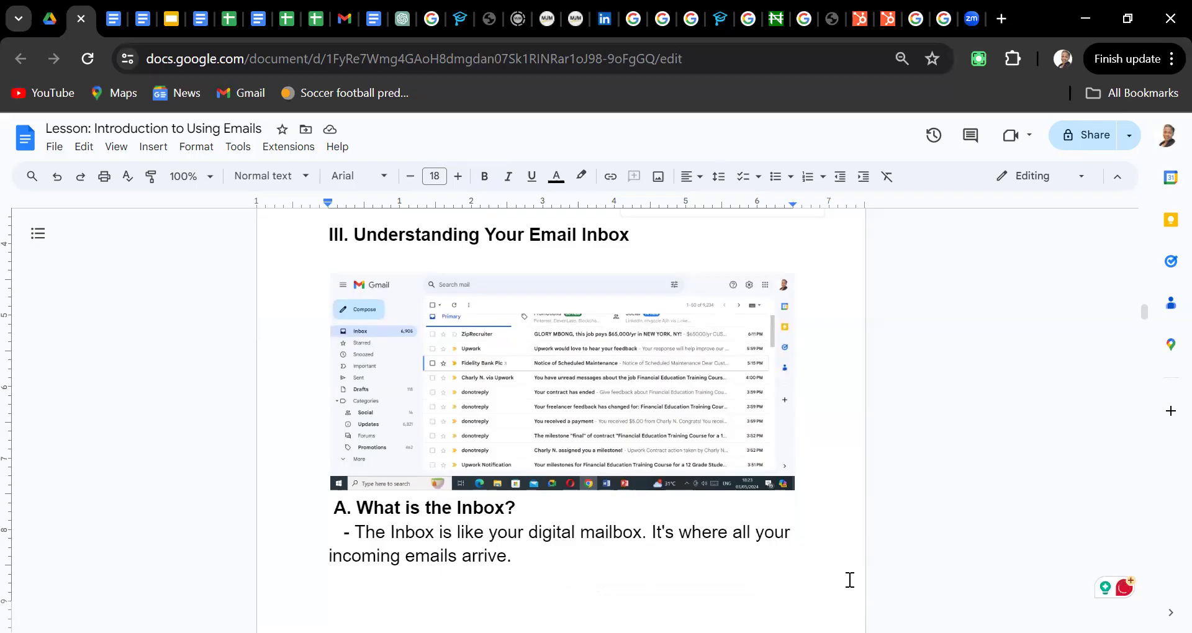
pyautogui.scroll(-3, 849, 580)
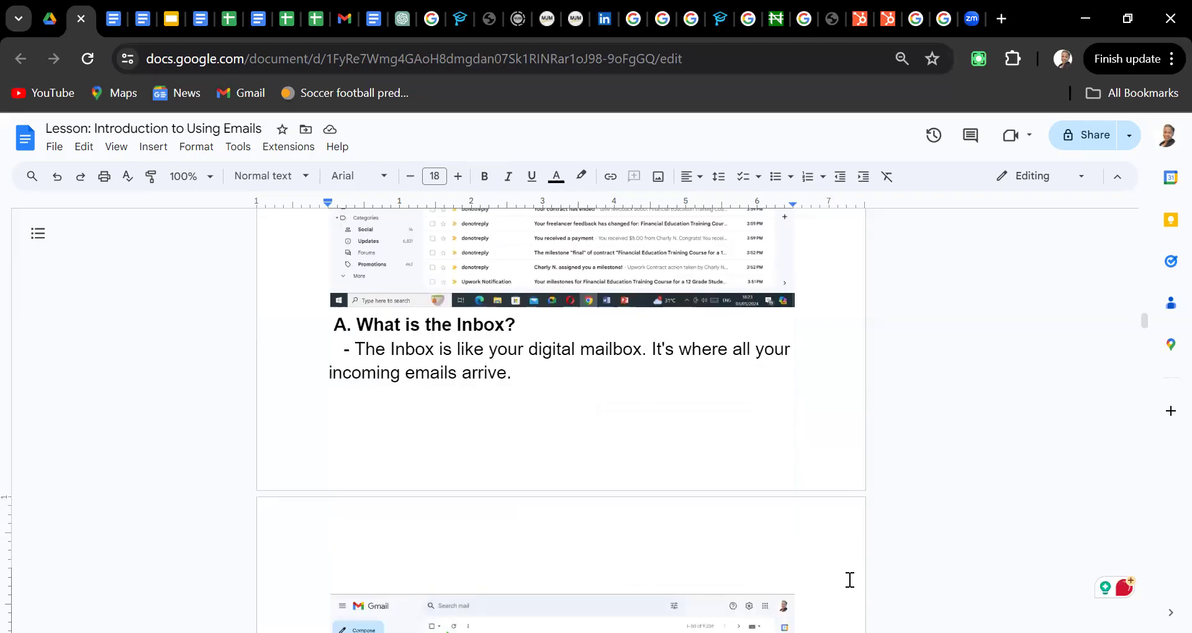
pyautogui.press('BackSpace')
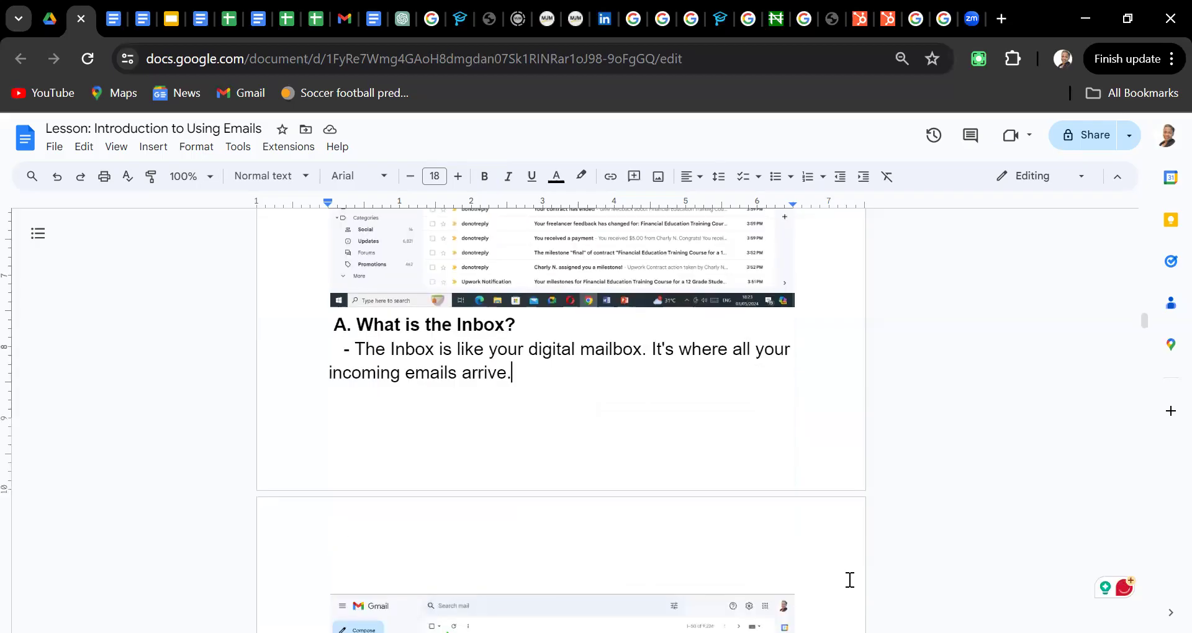
pyautogui.press('Up')
pyautogui.scroll(2, 850, 580)
pyautogui.scroll(1, 850, 580)
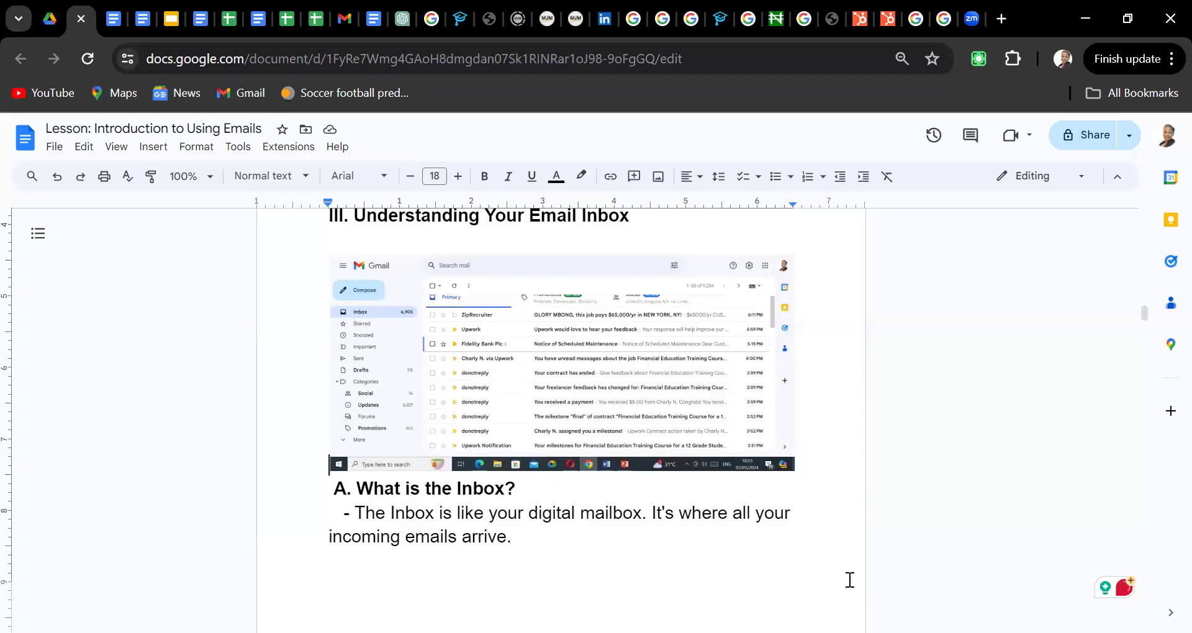
pyautogui.press('Down')
pyautogui.press('End')
pyautogui.press('Down')
pyautogui.press('Down')
pyautogui.press('Down')
pyautogui.press('Down')
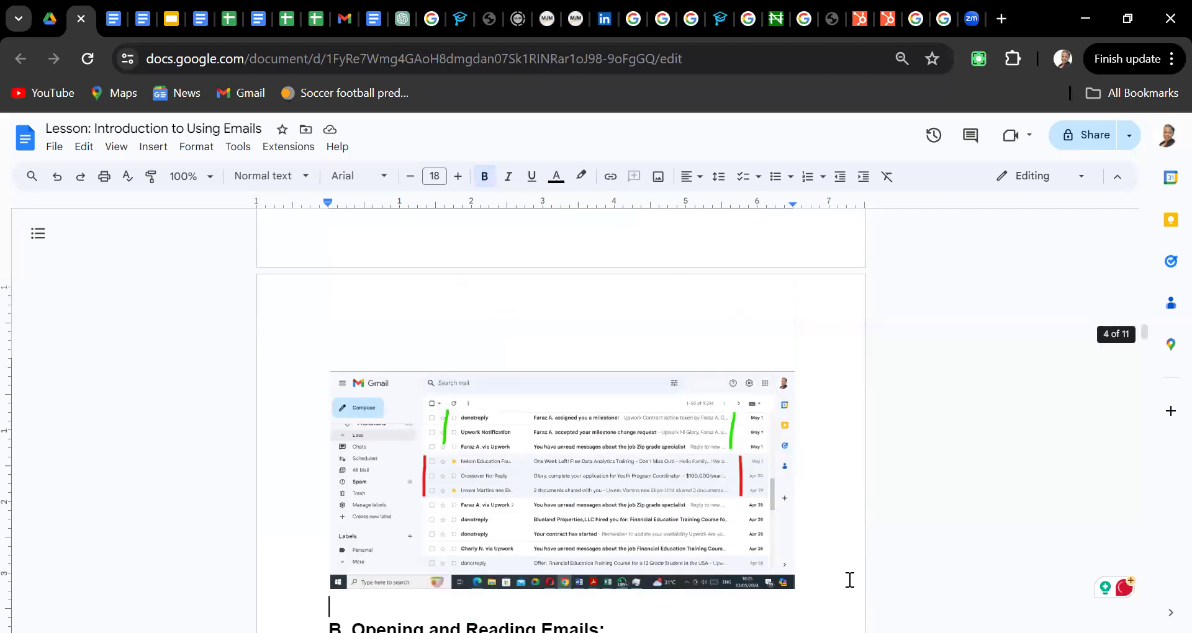
pyautogui.press('Up')
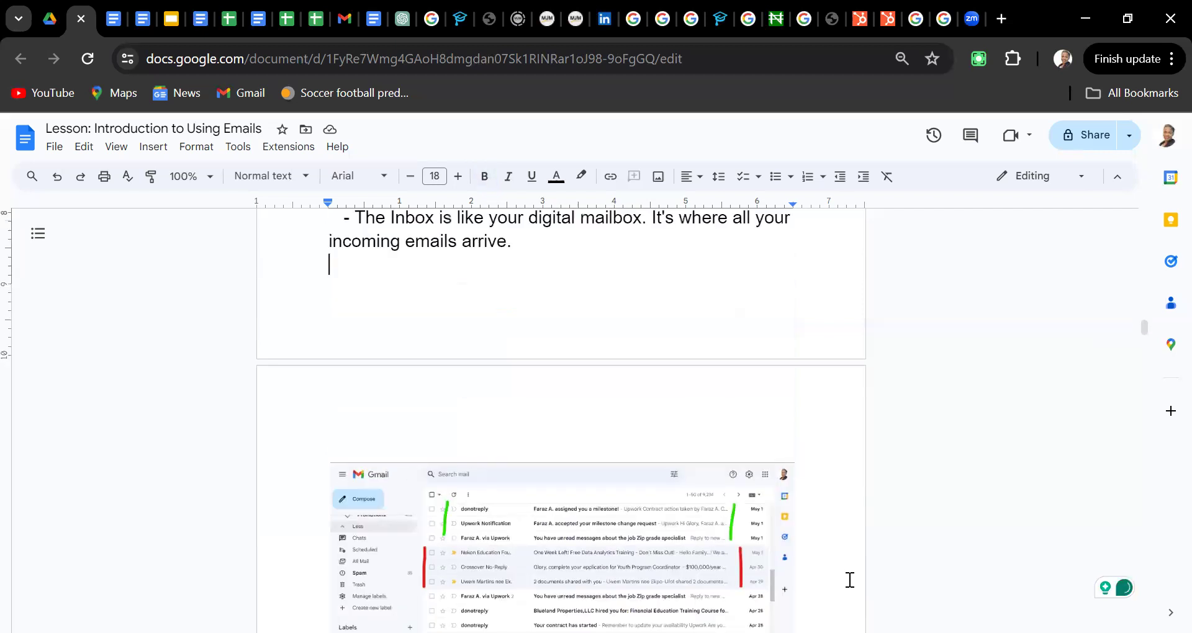
pyautogui.press('Up')
pyautogui.press('Up')
pyautogui.press('Up')
pyautogui.press('Up')
pyautogui.press('Up')
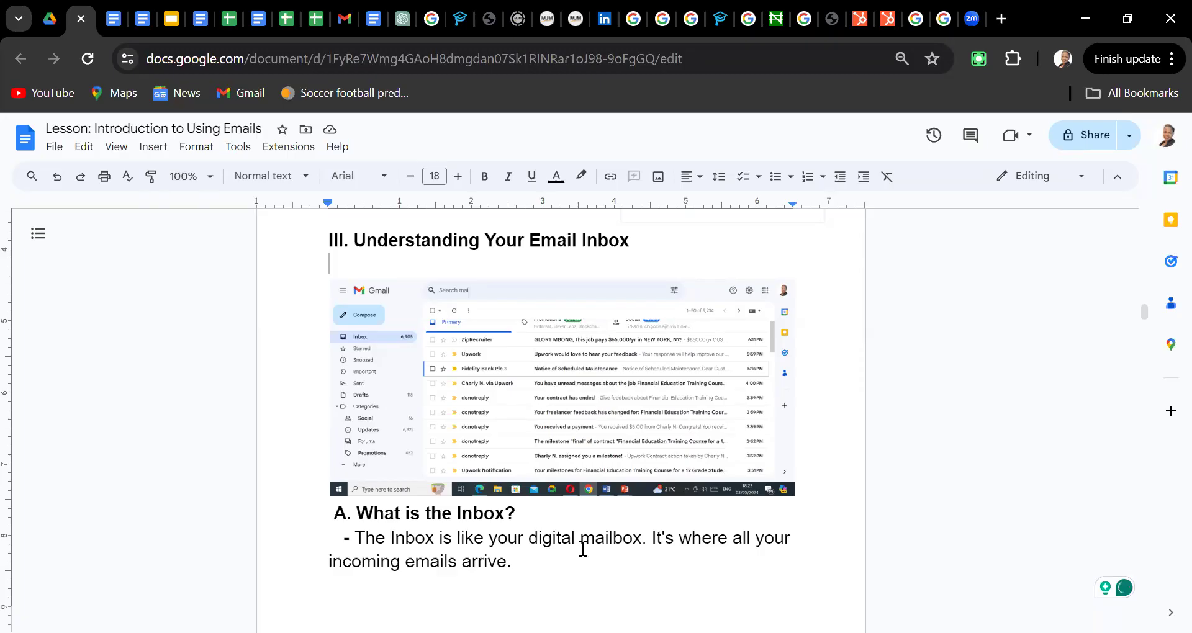
pyautogui.scroll(-3, 583, 549)
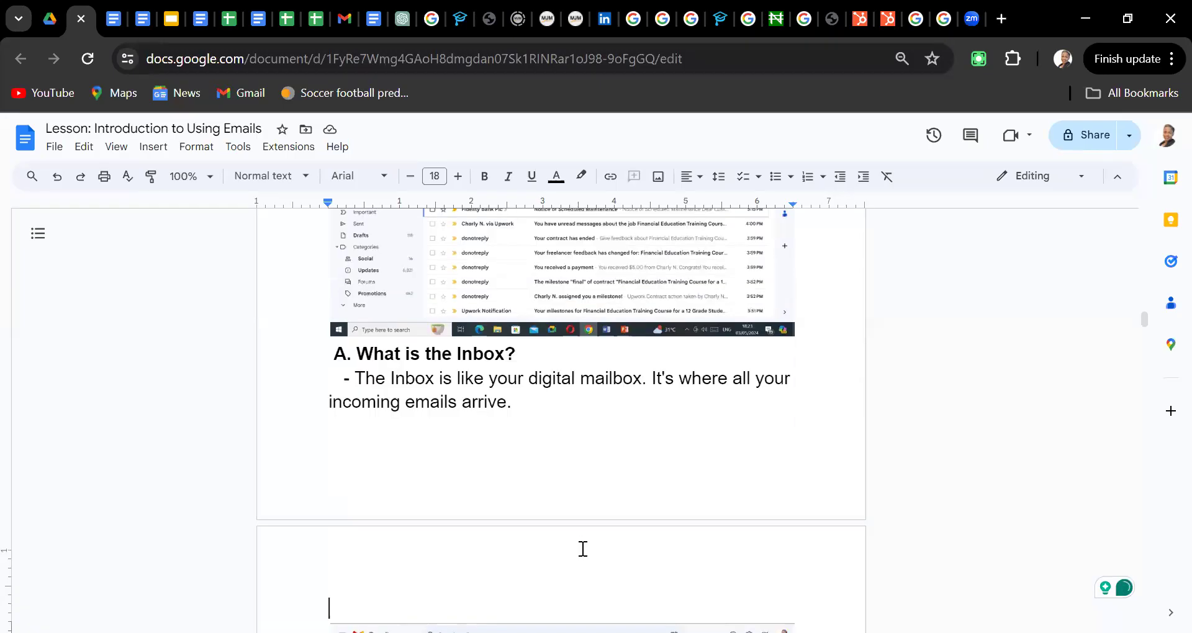
pyautogui.scroll(-5, 582, 549)
pyautogui.click(583, 549)
pyautogui.press('Down')
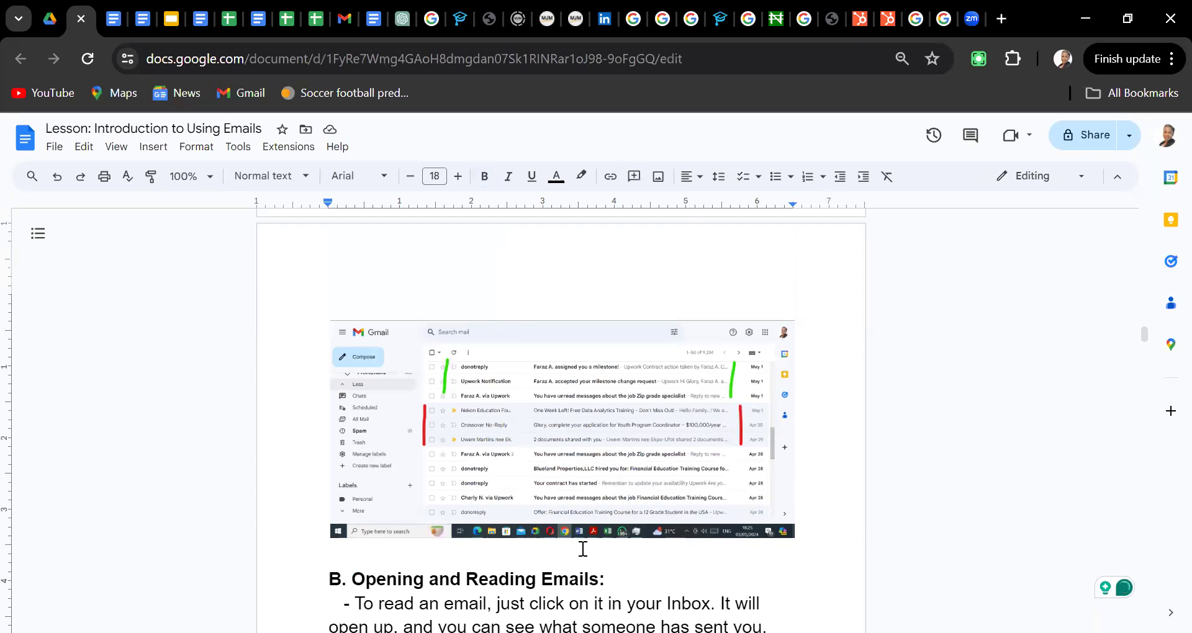
pyautogui.press('Down')
pyautogui.scroll(-1, 583, 549)
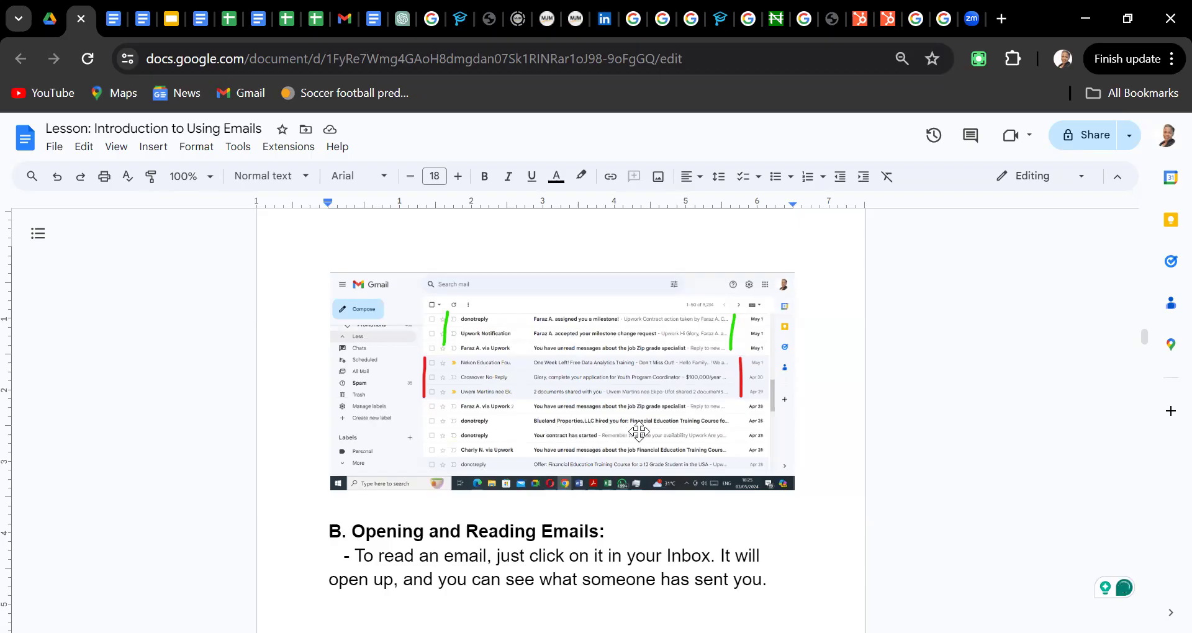
pyautogui.click(297, 505)
pyautogui.press('Down')
pyautogui.press('Down')
pyautogui.press('Down')
pyautogui.press('Down')
pyautogui.press('Down')
pyautogui.press('Down')
pyautogui.press('Down')
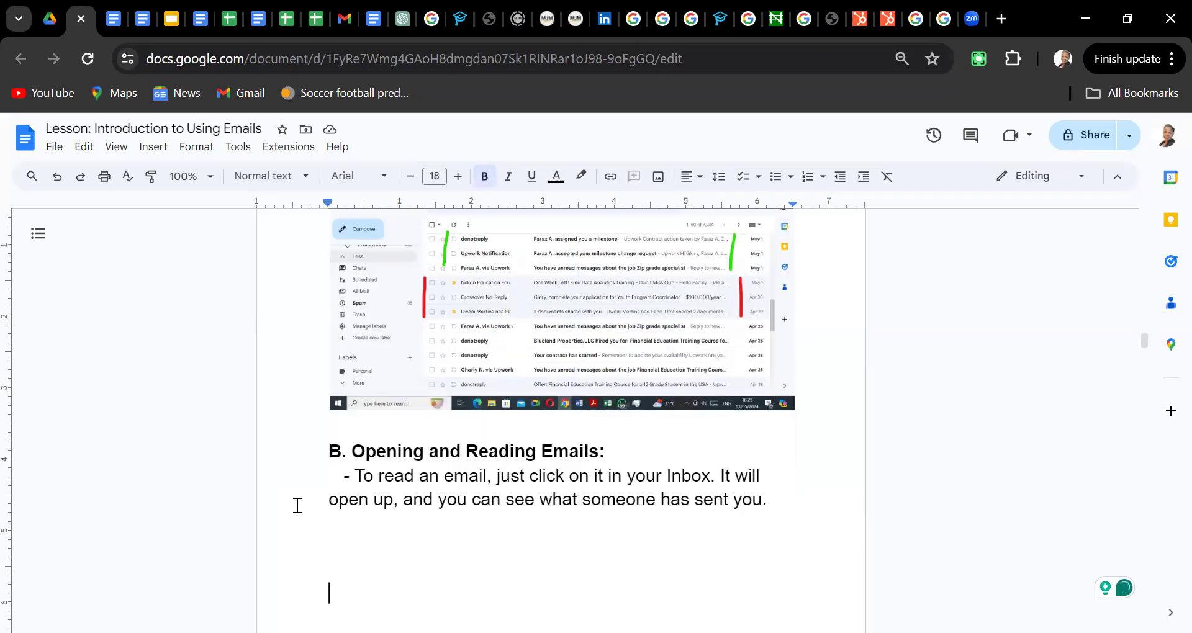
pyautogui.press('Down')
pyautogui.press('Down')
pyautogui.press('Down')
pyautogui.press('Down')
pyautogui.press('Down')
pyautogui.press('Down')
pyautogui.press('Down')
pyautogui.press('Down')
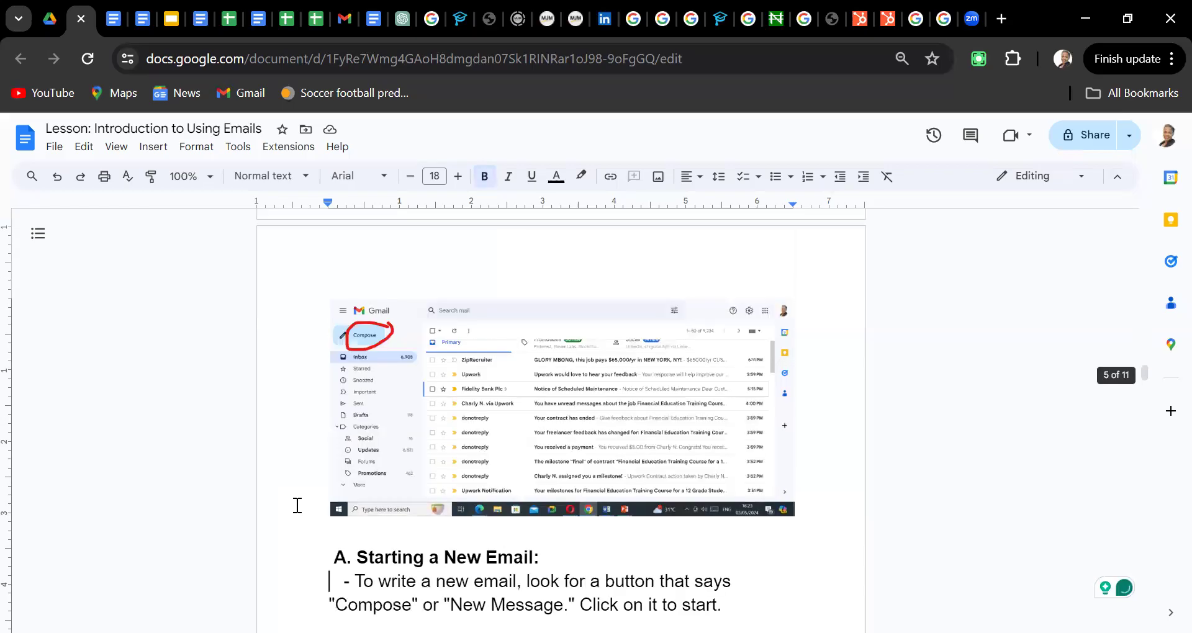
pyautogui.press('Down')
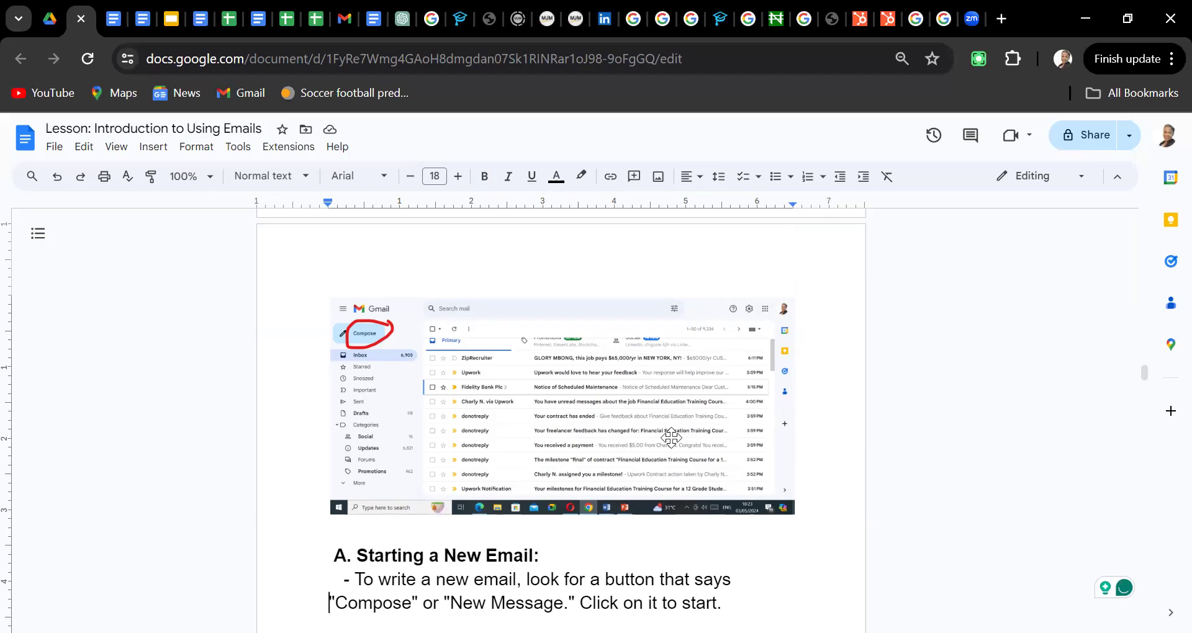
# Move the cursor to the start of the Compose sentence in the Starting a New Email section
pyautogui.press('Down')
pyautogui.press('Down')
pyautogui.press('Down')
pyautogui.press('Down')
pyautogui.press('Down')
pyautogui.press('Down')
pyautogui.press('Down')
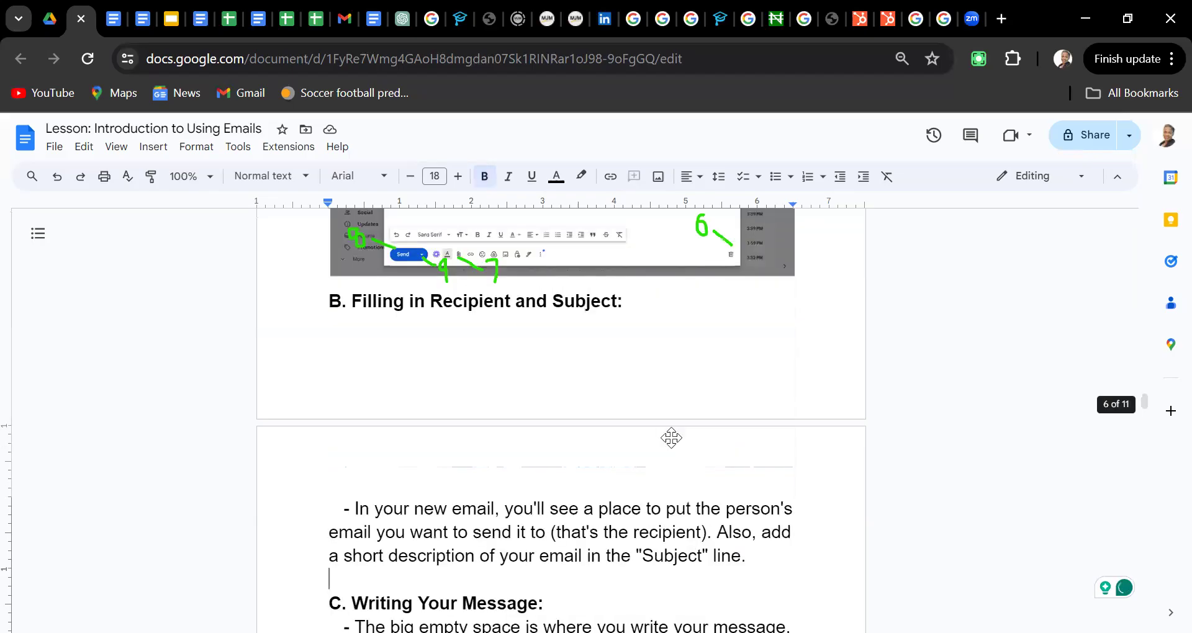
pyautogui.press('Up')
pyautogui.press('Up')
pyautogui.press('Up')
pyautogui.press('Up')
pyautogui.press('Up')
pyautogui.press('Up')
pyautogui.press('Up')
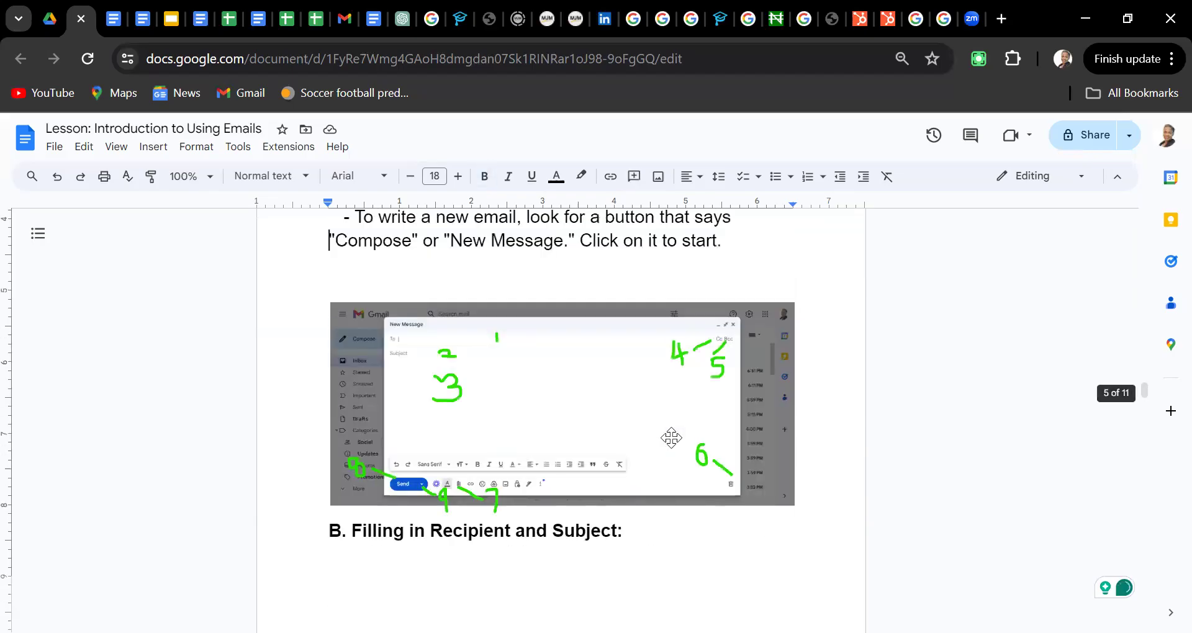
pyautogui.press('Up')
pyautogui.press('Up')
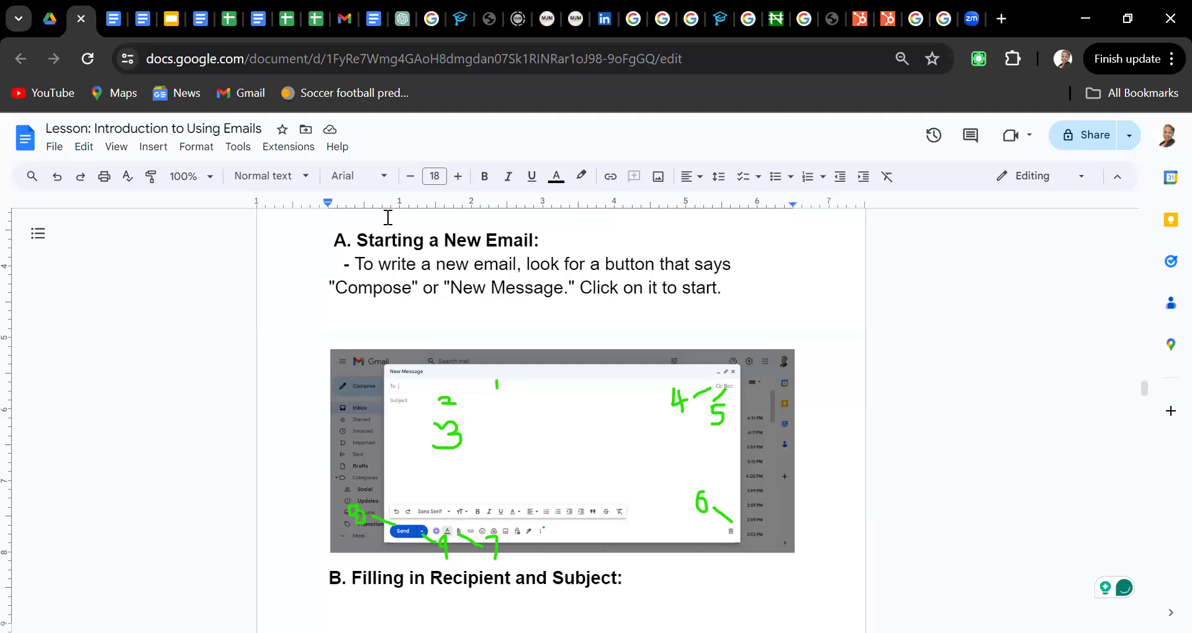
# Star the Zoom meeting and Google security alert emails, then view the Starred list
pyautogui.click(337, 25)
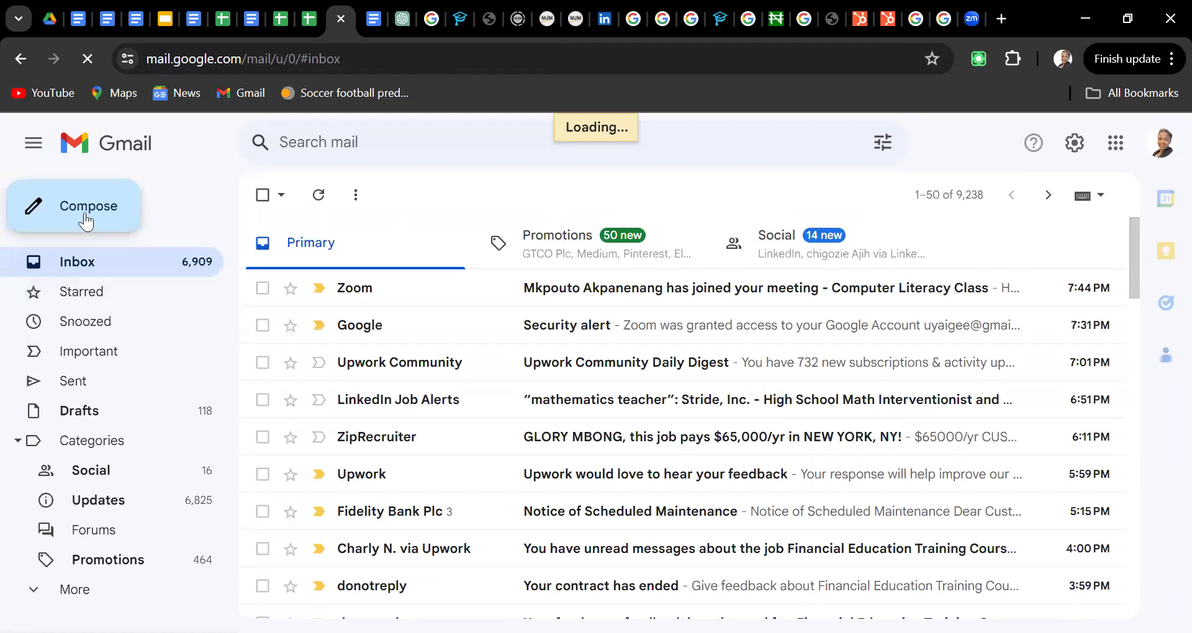
pyautogui.click(291, 292)
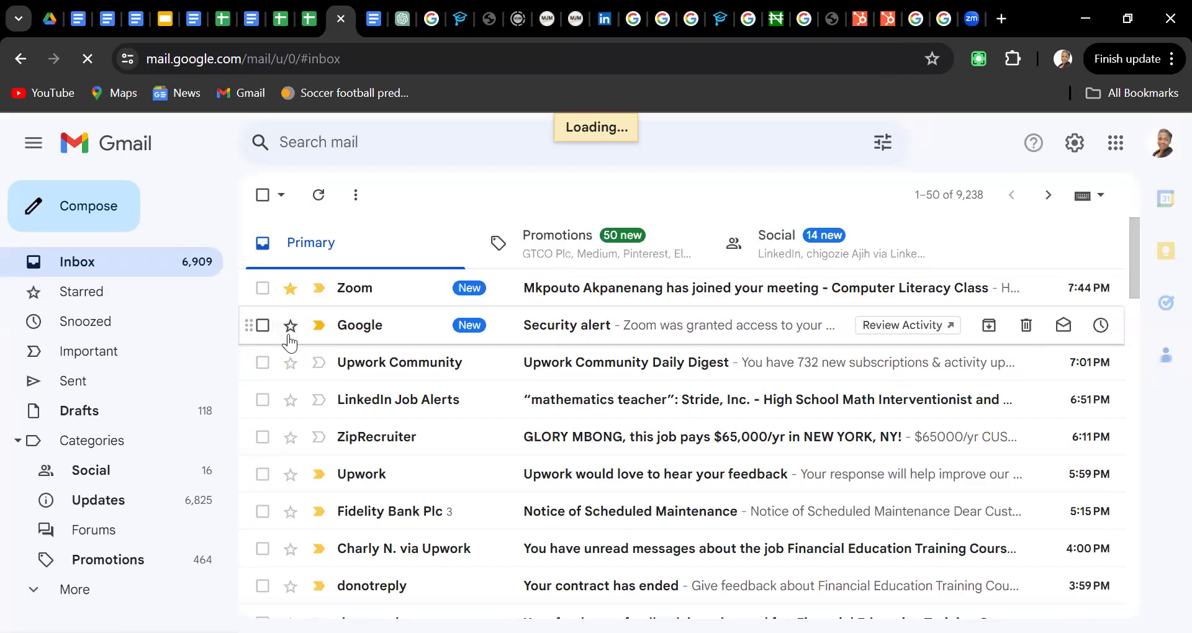
pyautogui.click(289, 329)
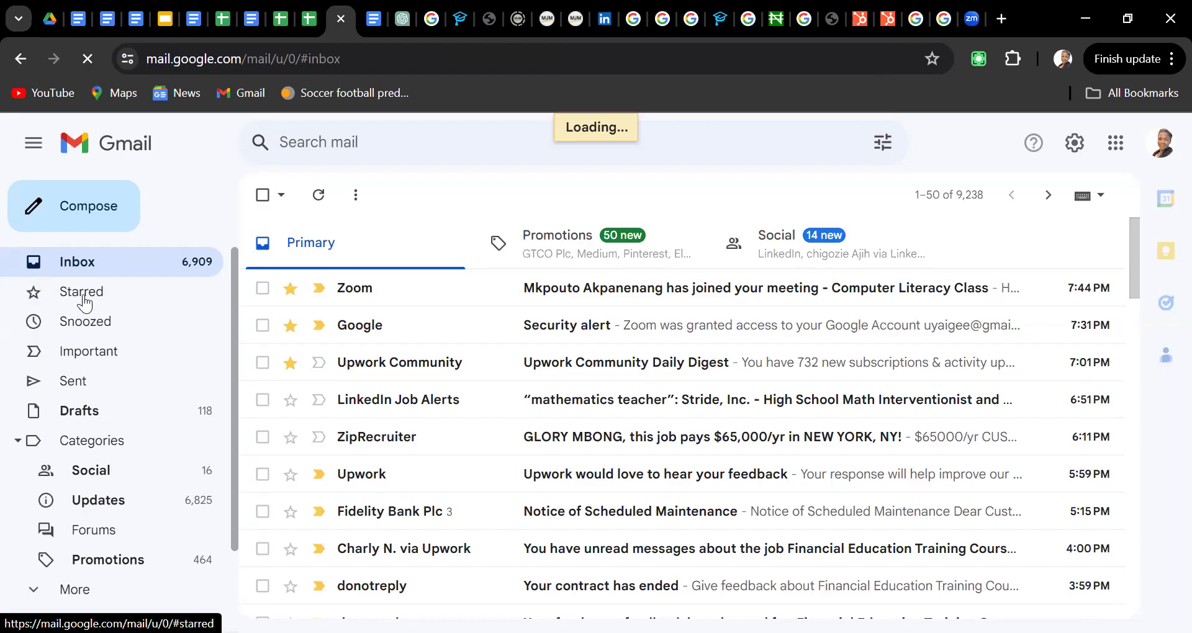
pyautogui.click(85, 304)
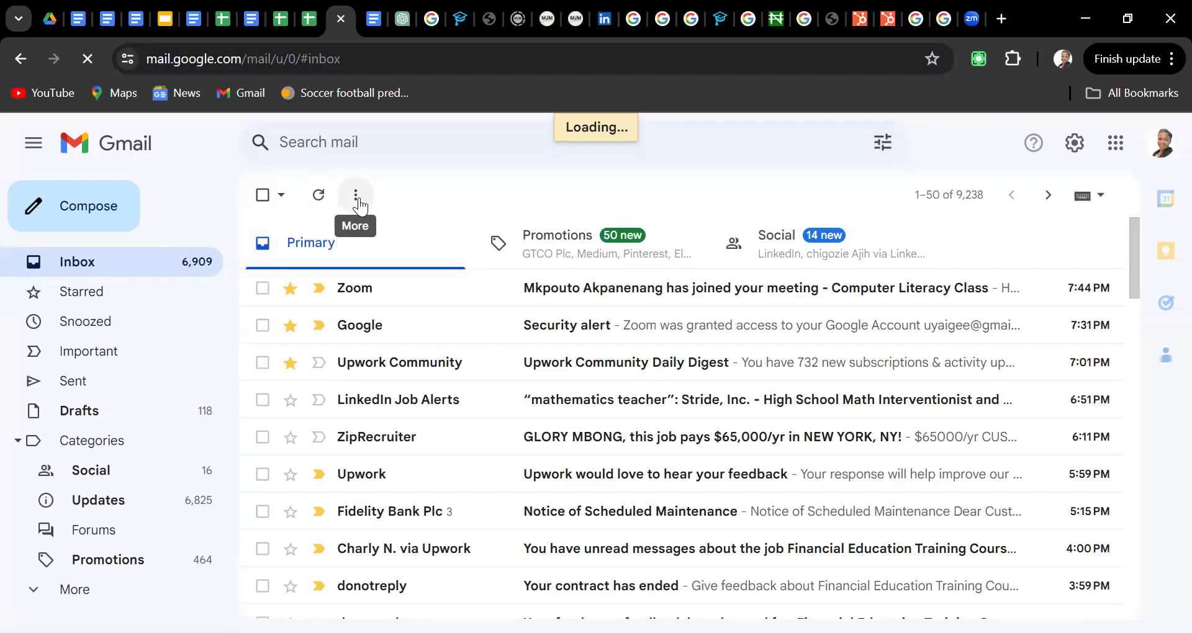
pyautogui.click(263, 289)
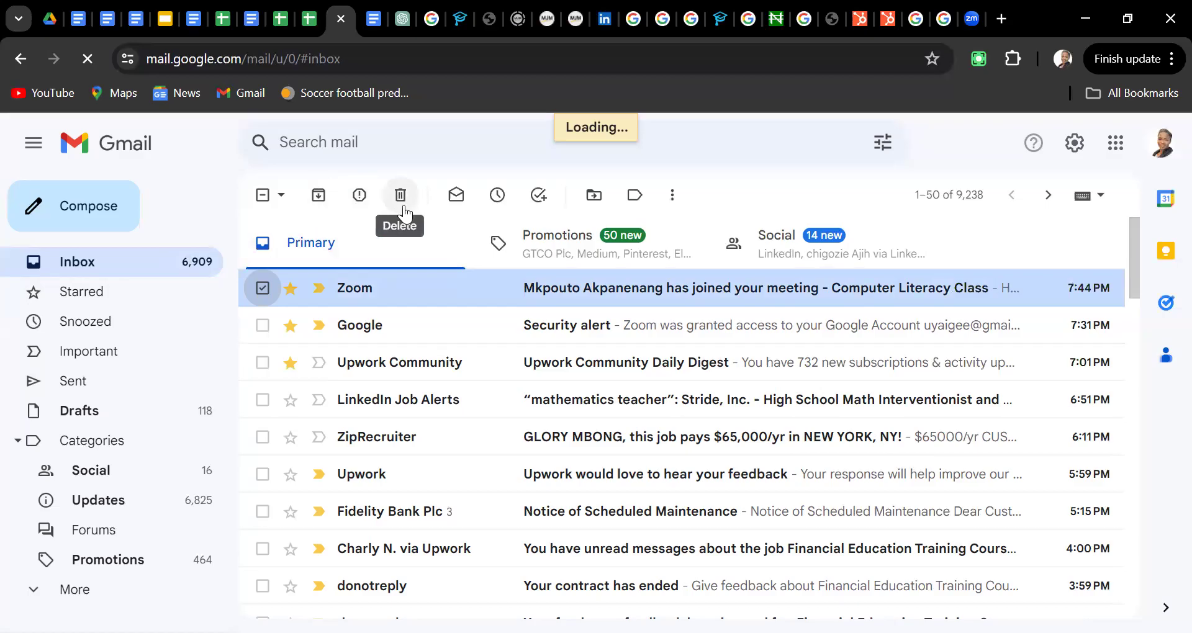
# Select and delete the Zoom, Google, LinkedIn Job Alerts, ZipRecruiter and Fidelity Bank messages
pyautogui.press('c')
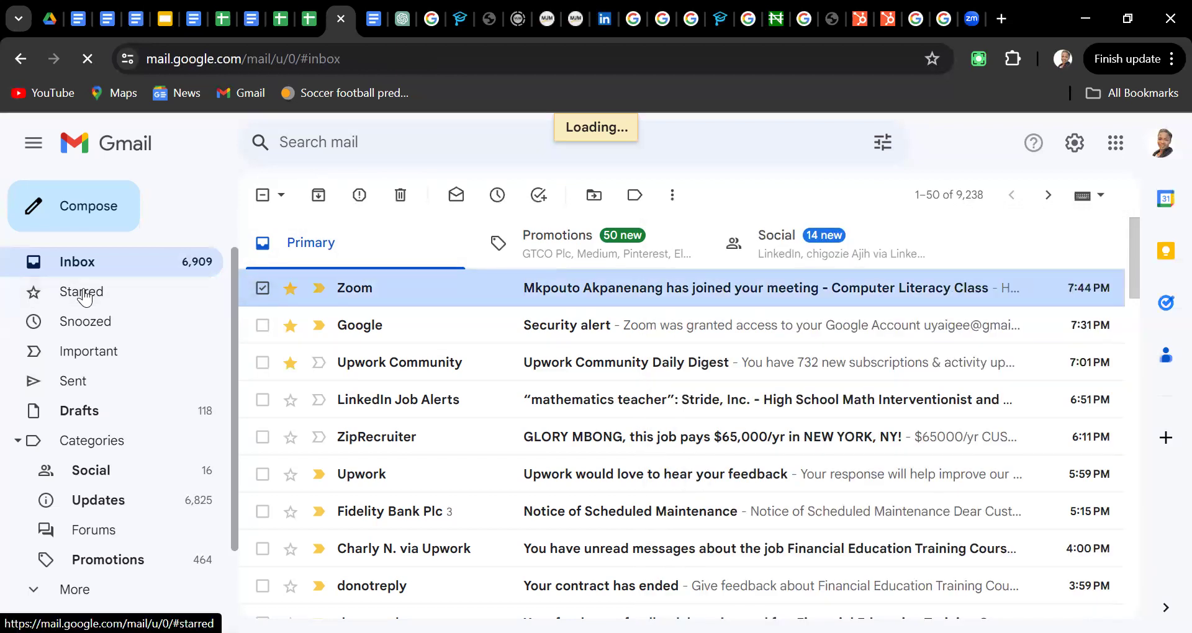
pyautogui.click(263, 290)
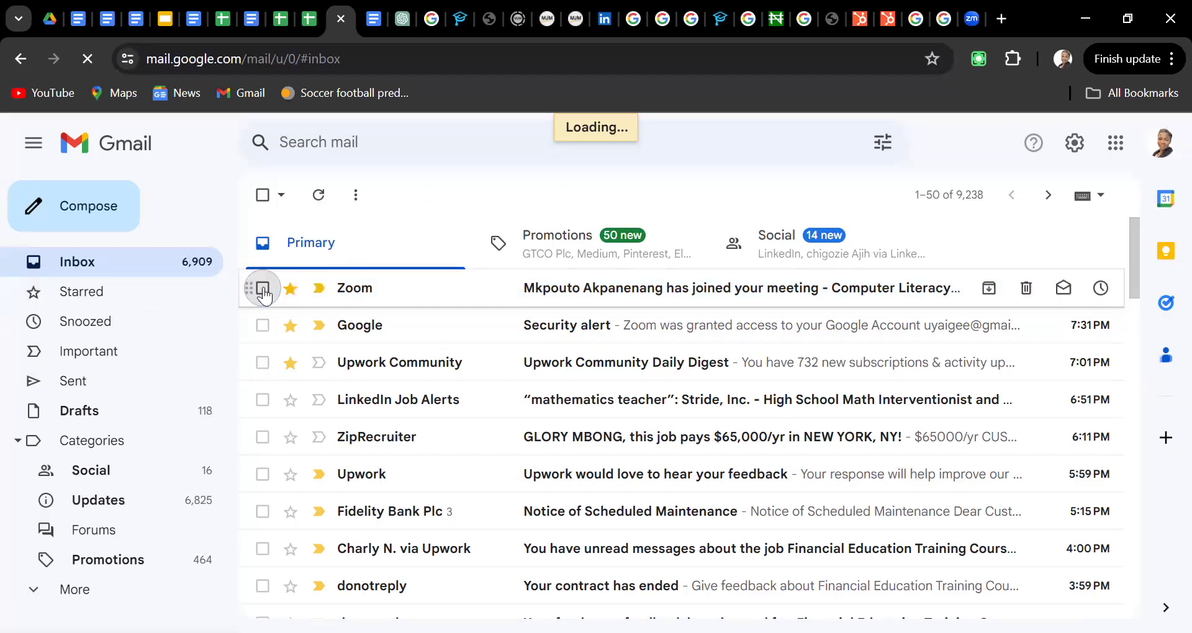
pyautogui.click(263, 289)
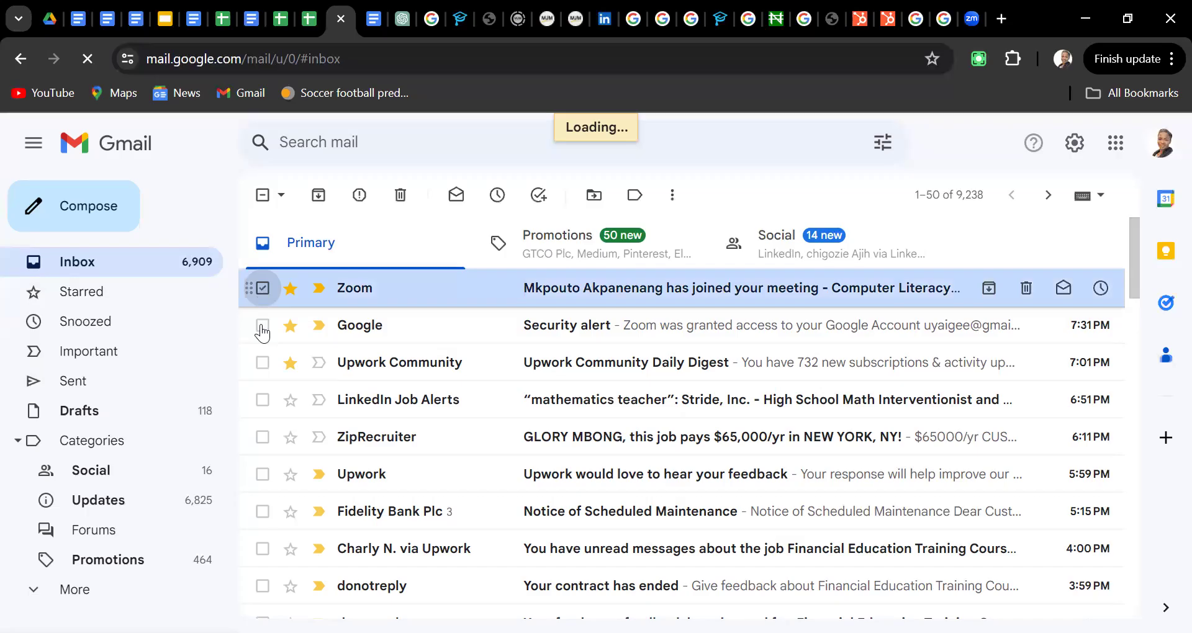
pyautogui.click(262, 329)
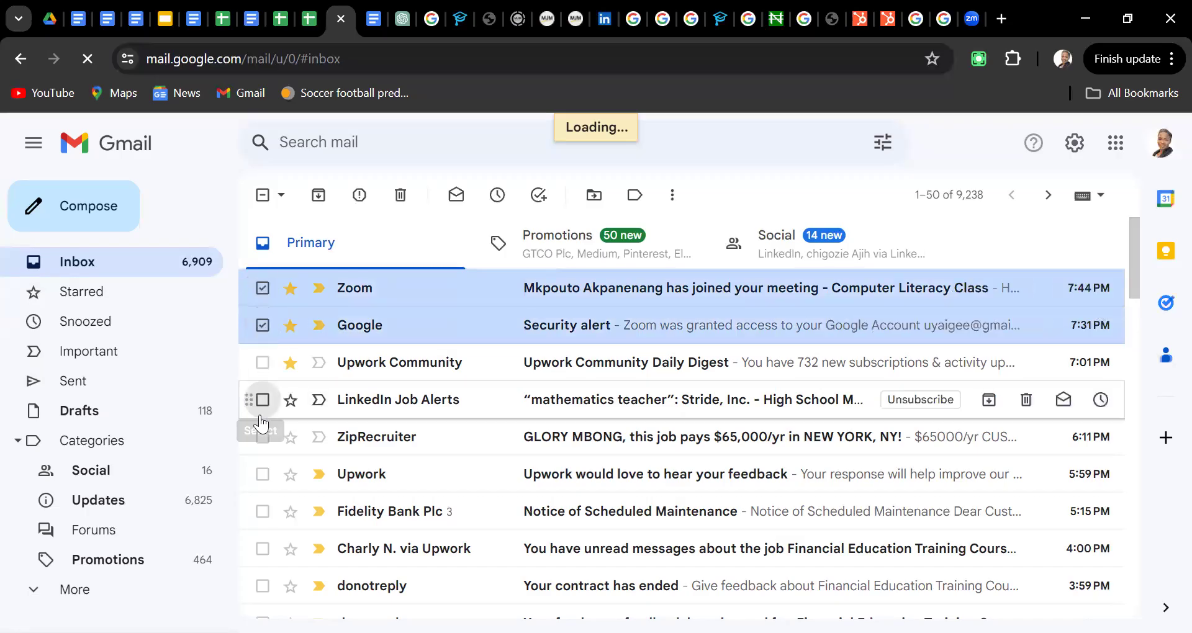
pyautogui.click(262, 402)
pyautogui.click(263, 440)
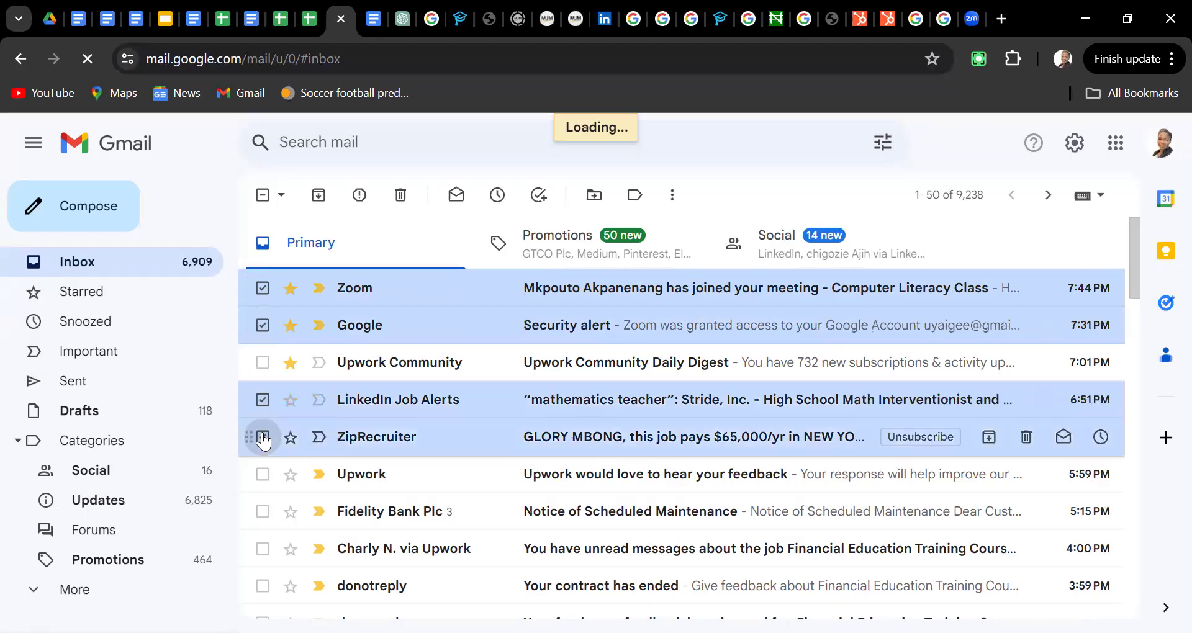
pyautogui.click(261, 513)
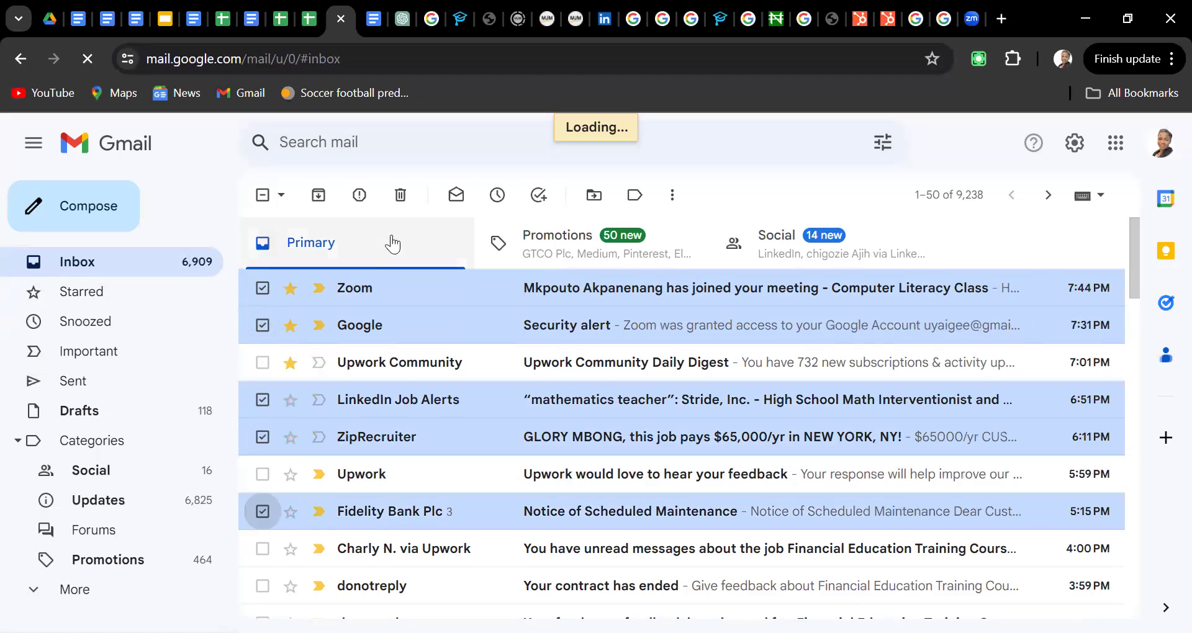
pyautogui.click(401, 197)
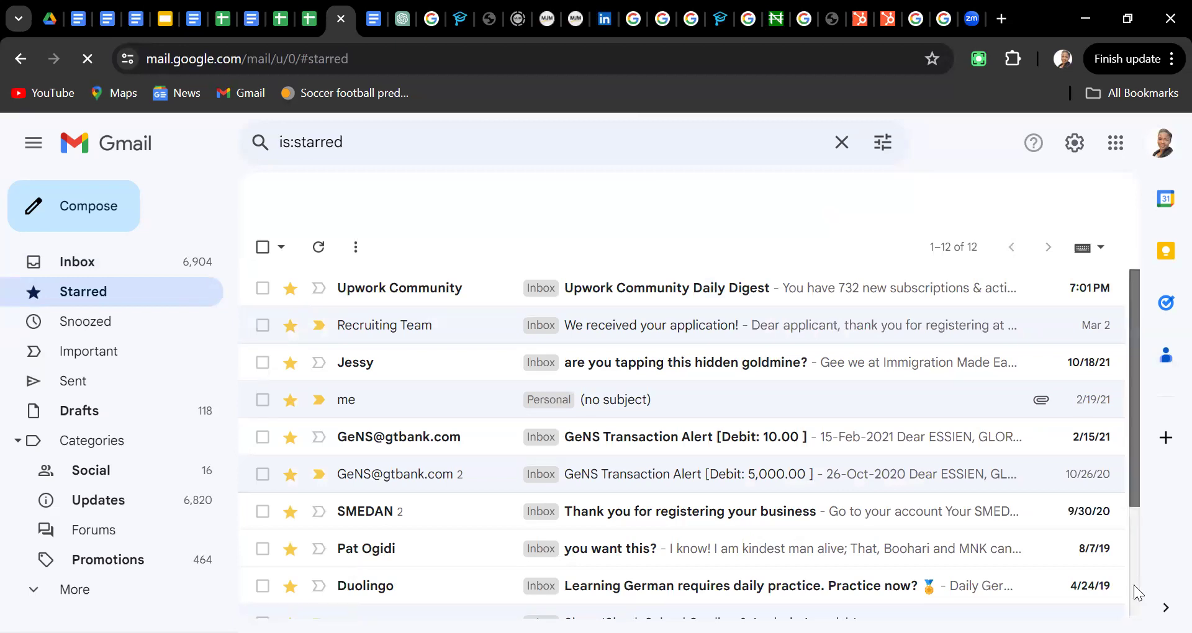
pyautogui.scroll(-3, 1133, 584)
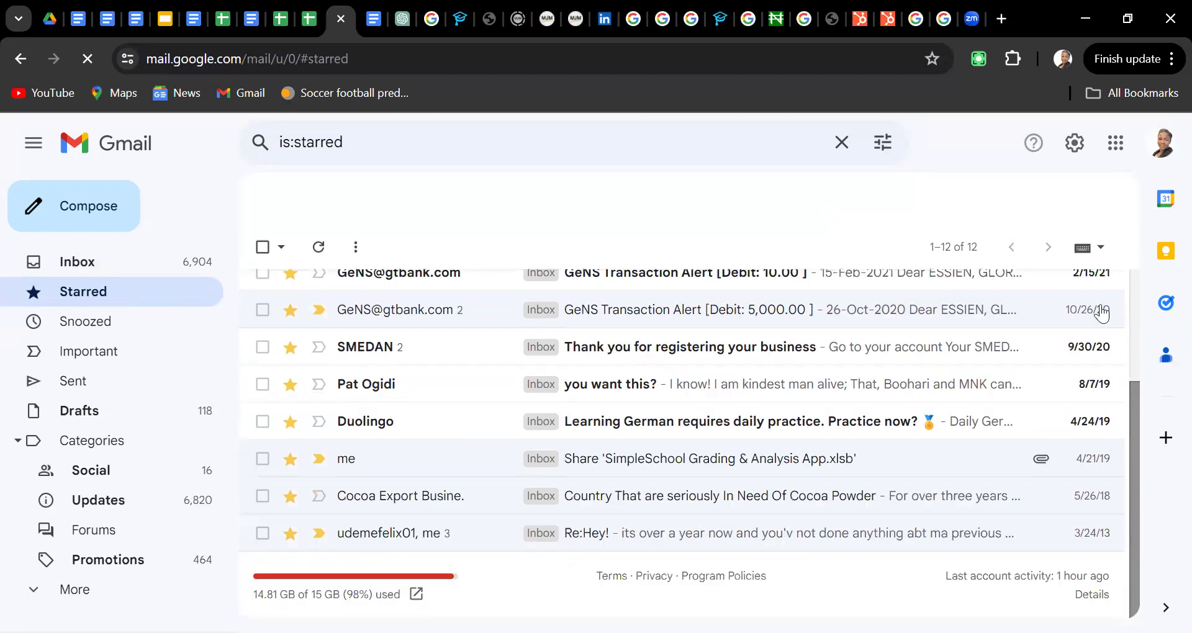
pyautogui.click(1100, 249)
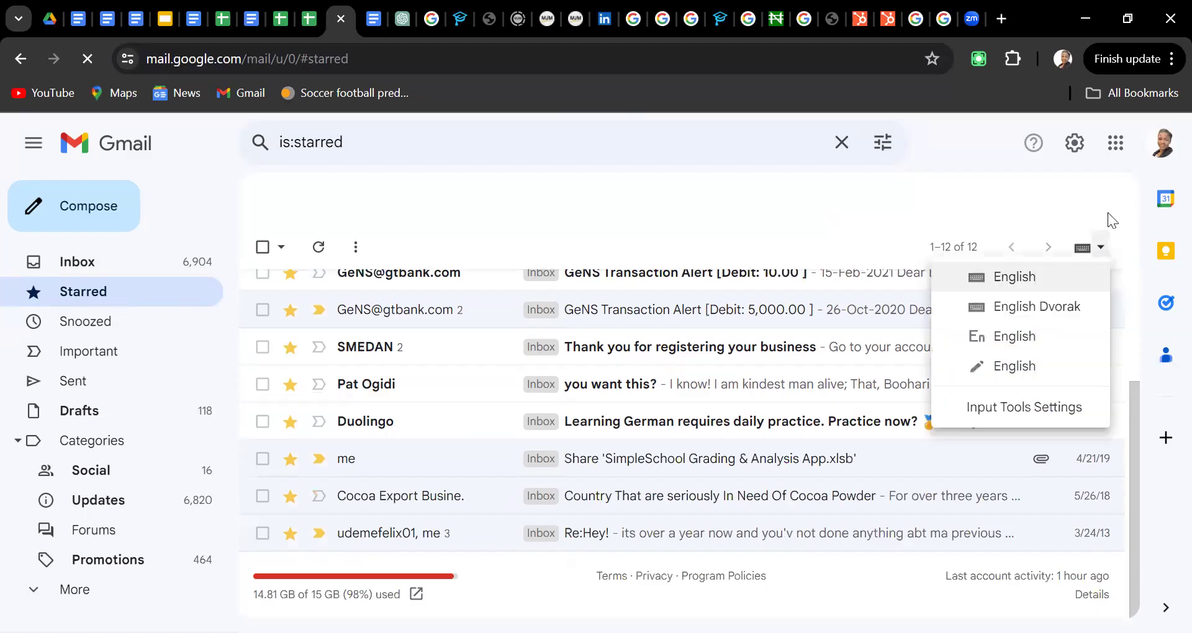
pyautogui.click(1101, 250)
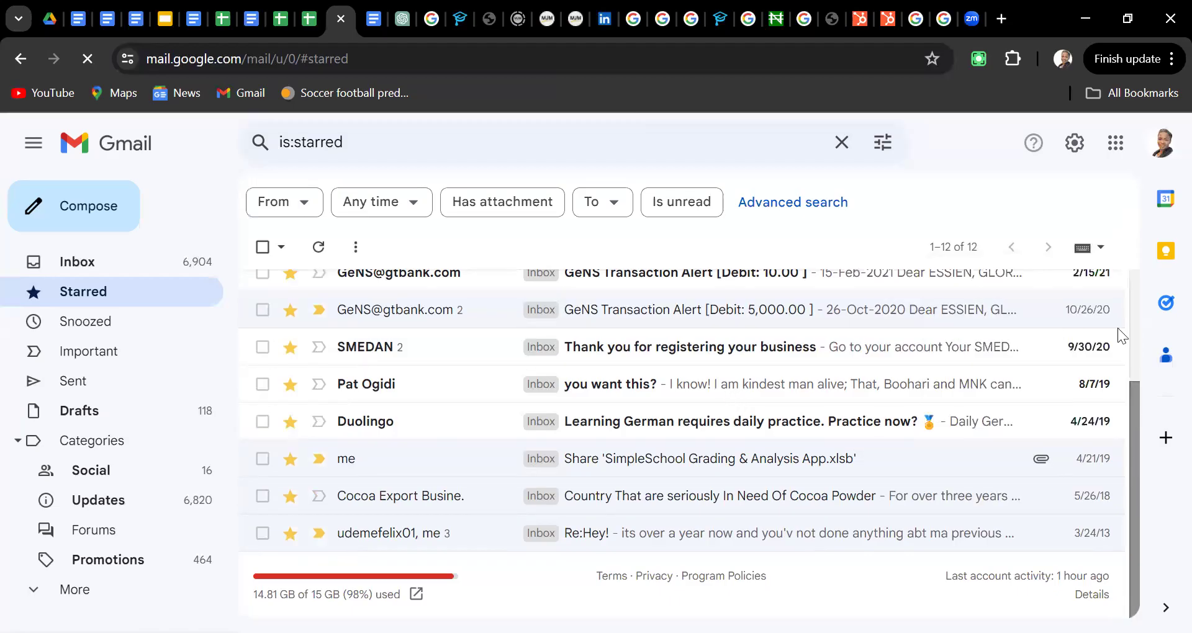
pyautogui.scroll(3, 1118, 285)
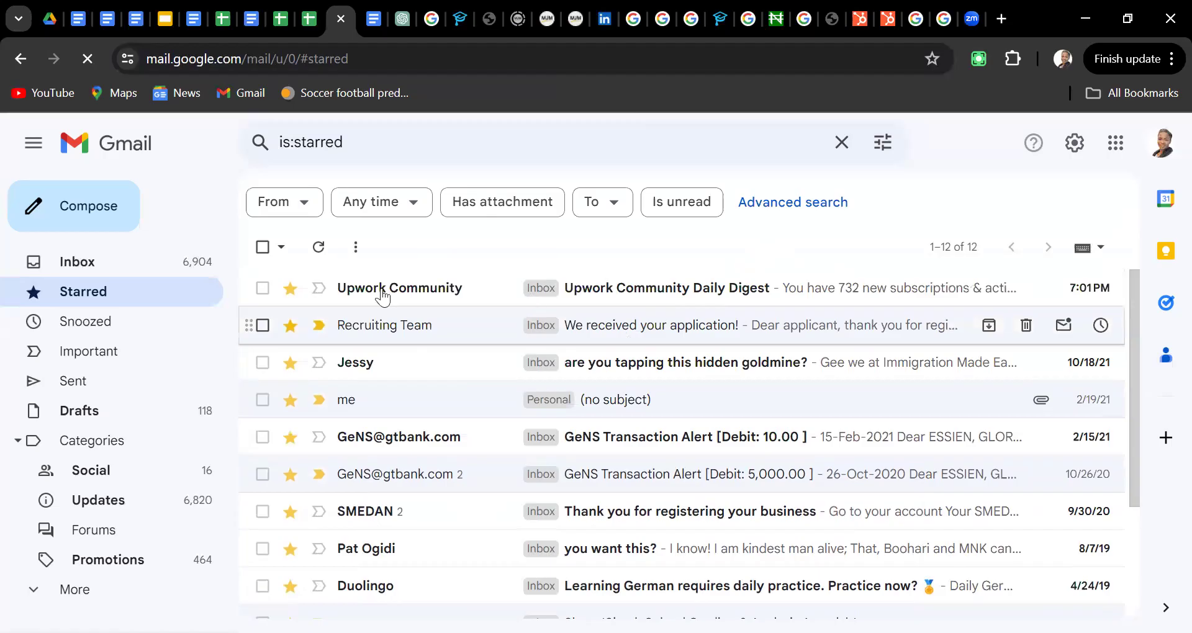
pyautogui.click(76, 263)
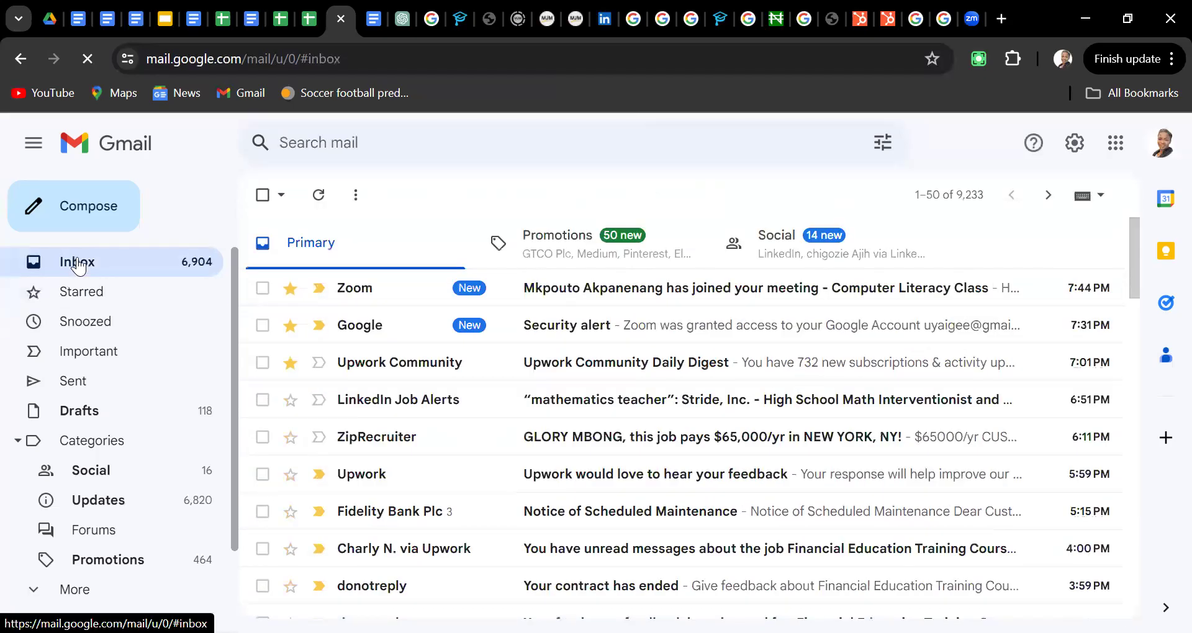
# Start a new full-screen message with a Cc line
pyautogui.click(77, 219)
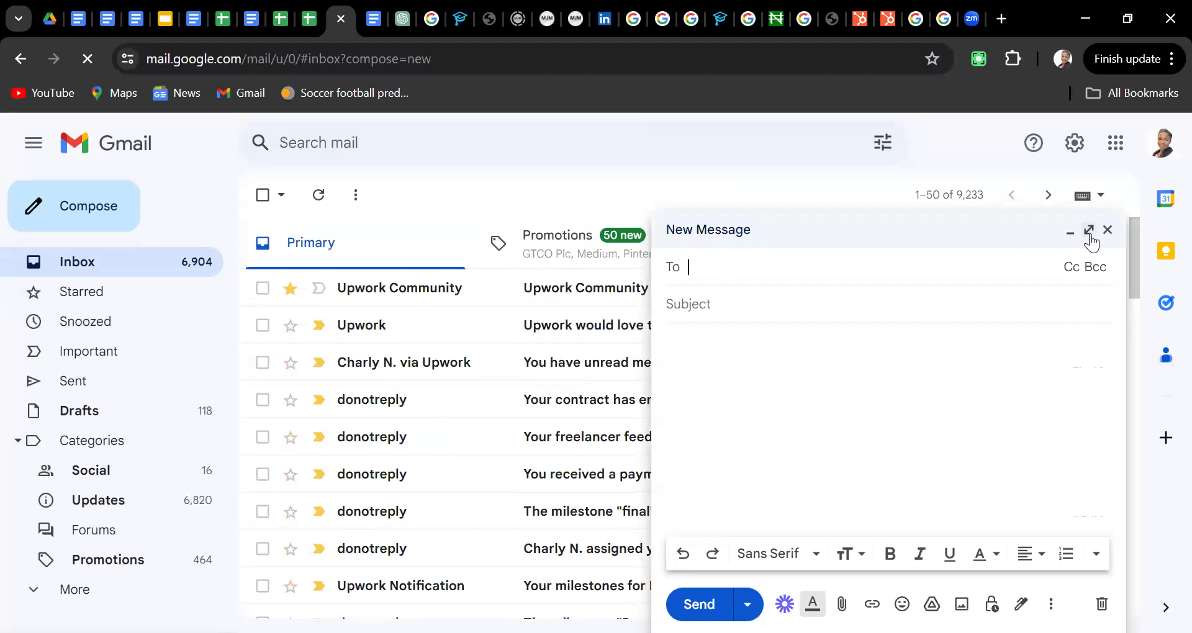
pyautogui.click(1091, 234)
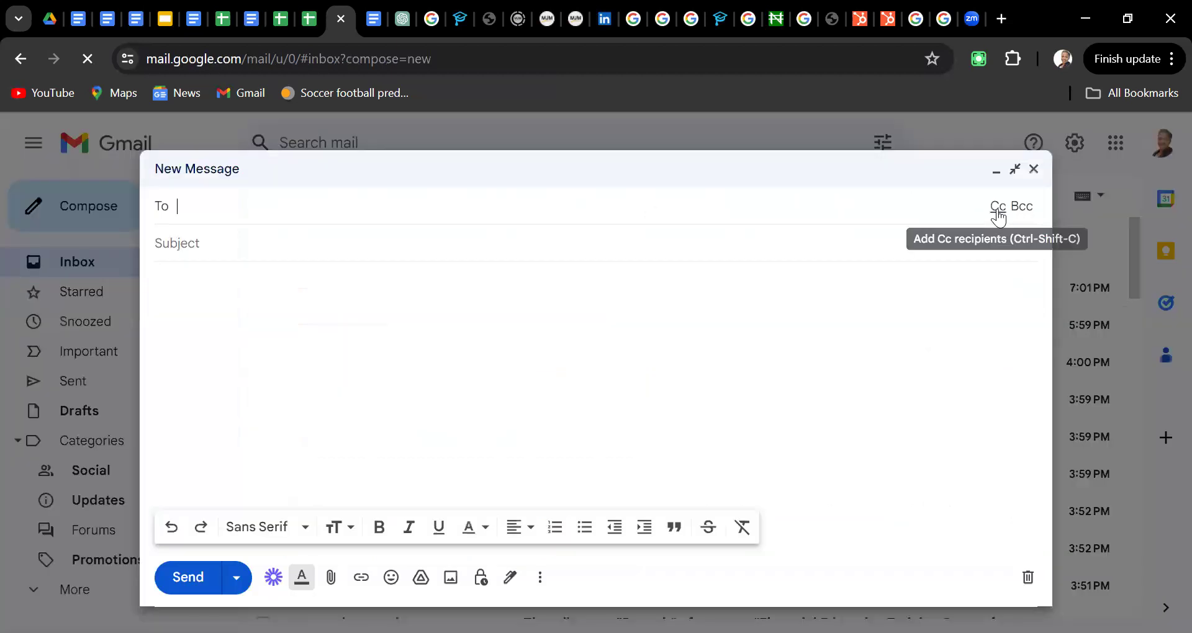
pyautogui.click(998, 207)
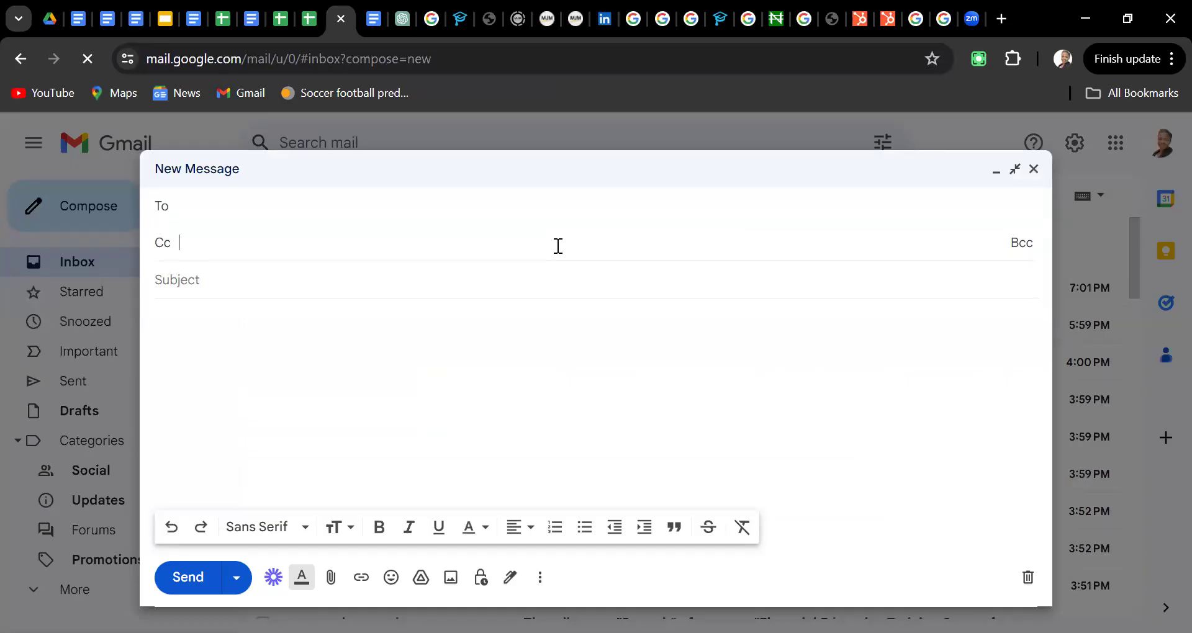
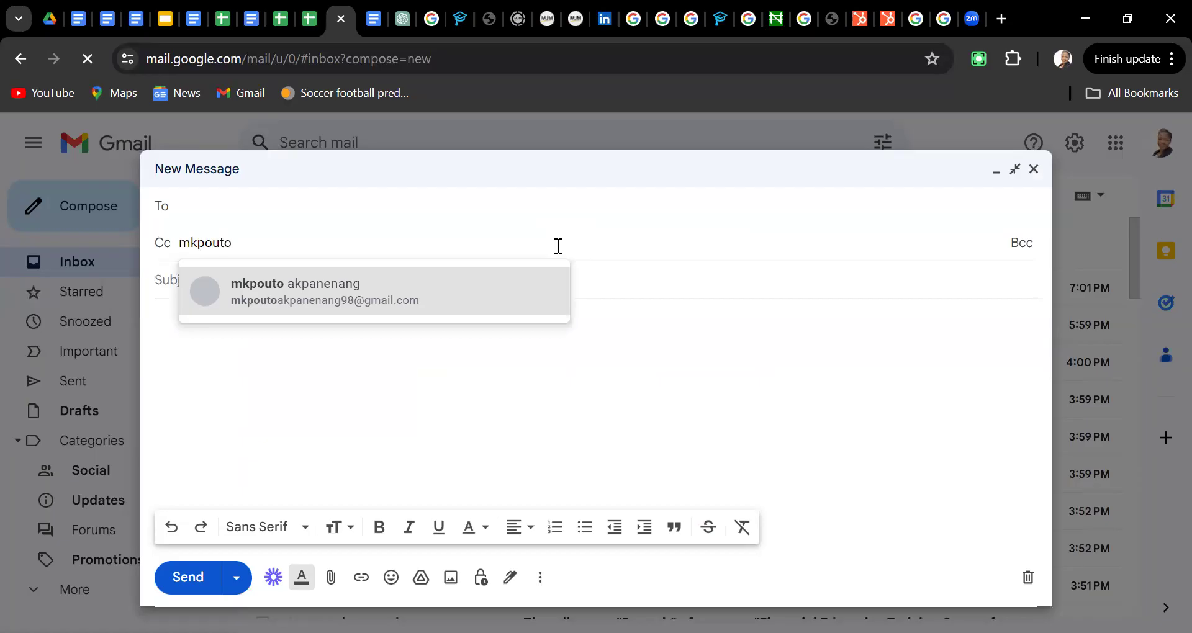
# Enter three Cc recipients, two from autocomplete suggestions and one typed Outlook address
pyautogui.click(441, 294)
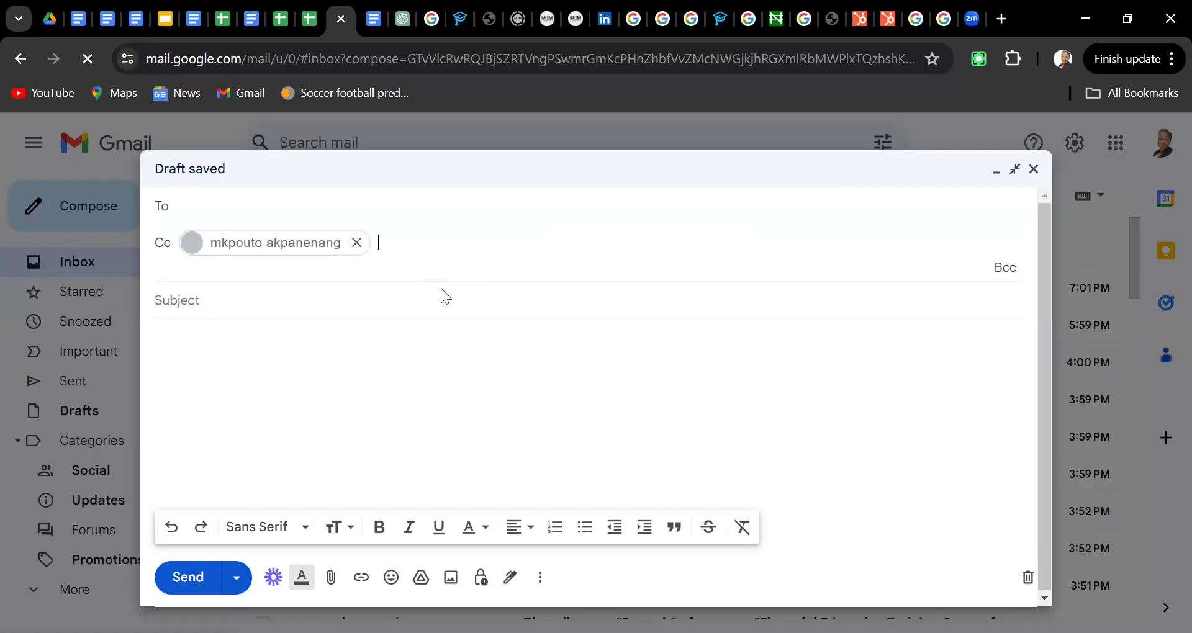
pyautogui.write('grace')
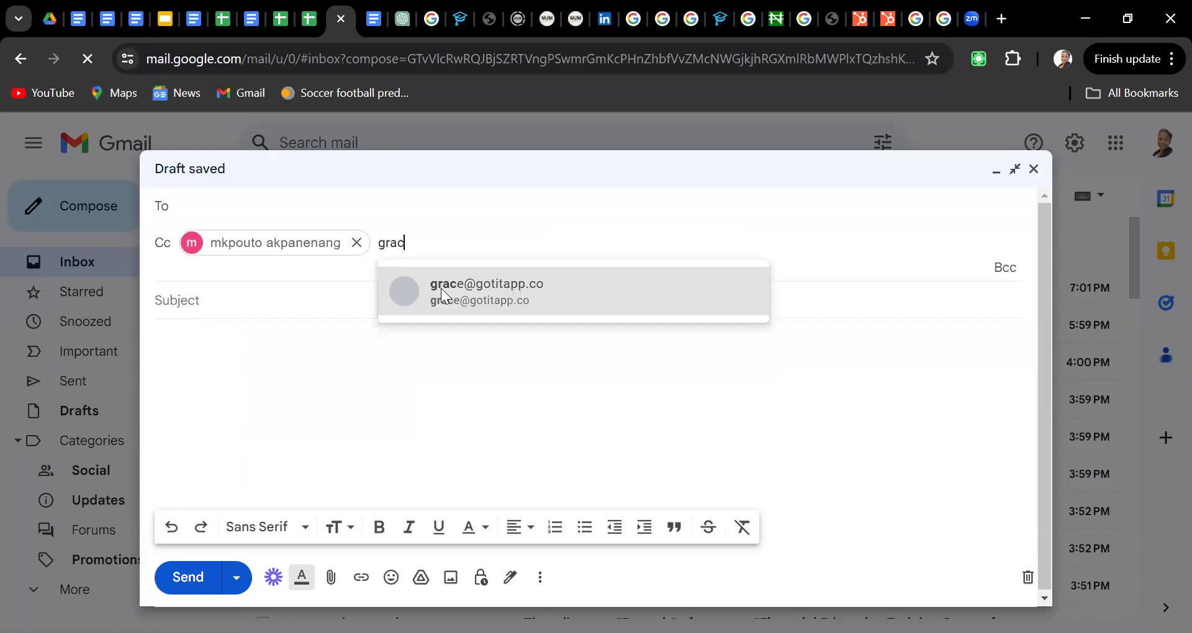
pyautogui.click(468, 293)
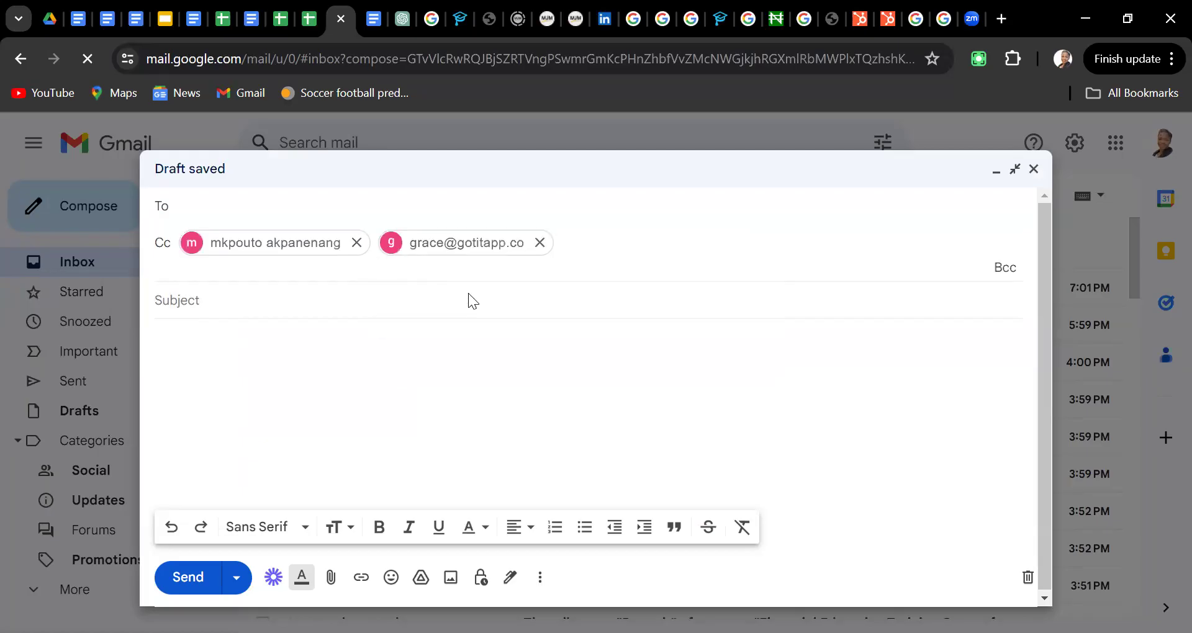
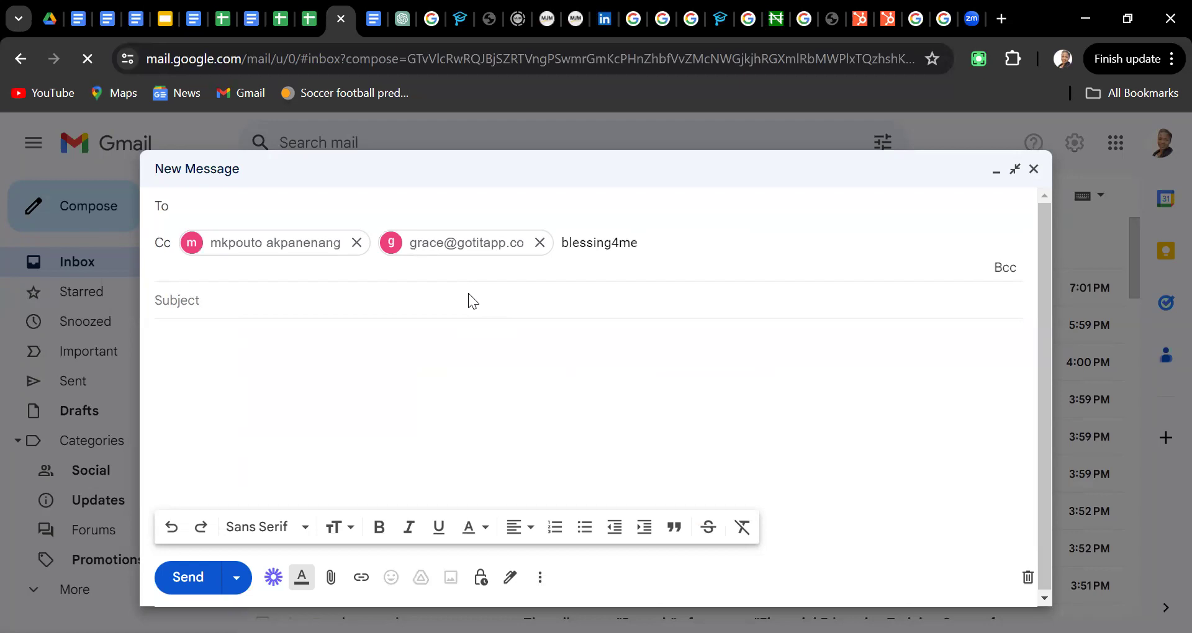
pyautogui.click(1006, 272)
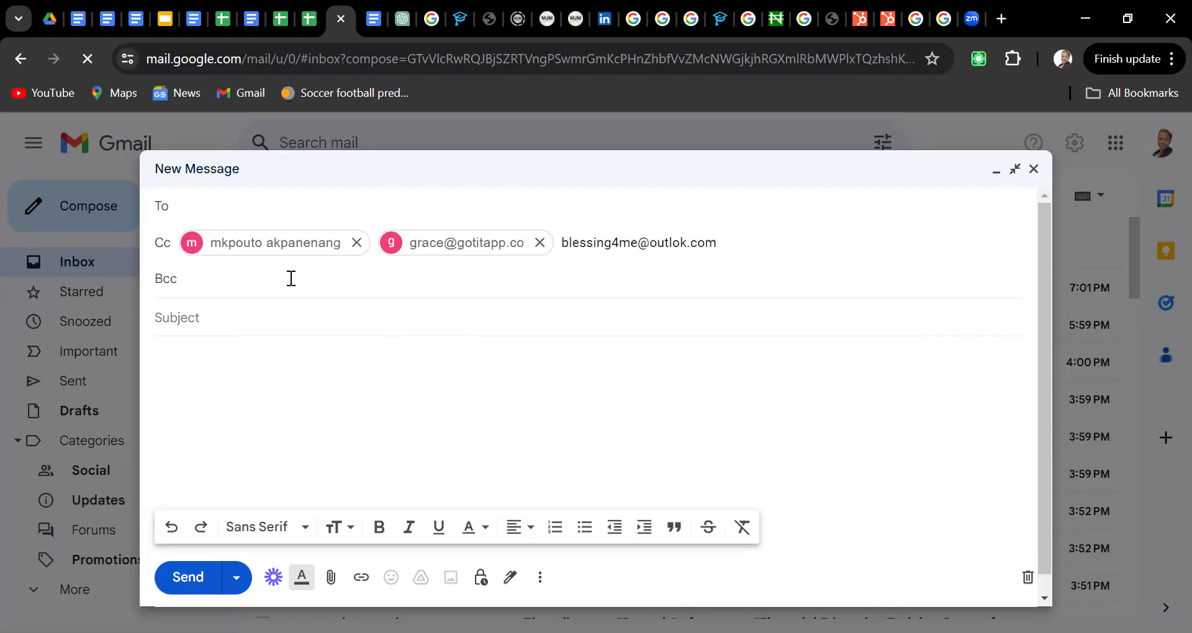
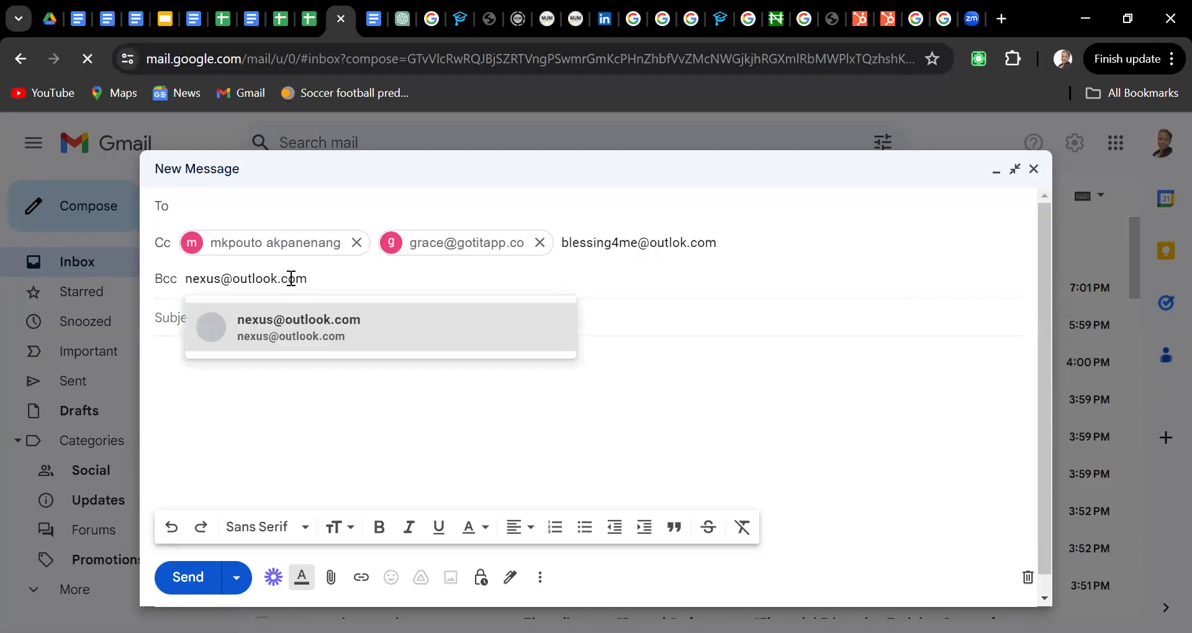
# Add two Bcc recipients using the suggested addresses
pyautogui.click(292, 320)
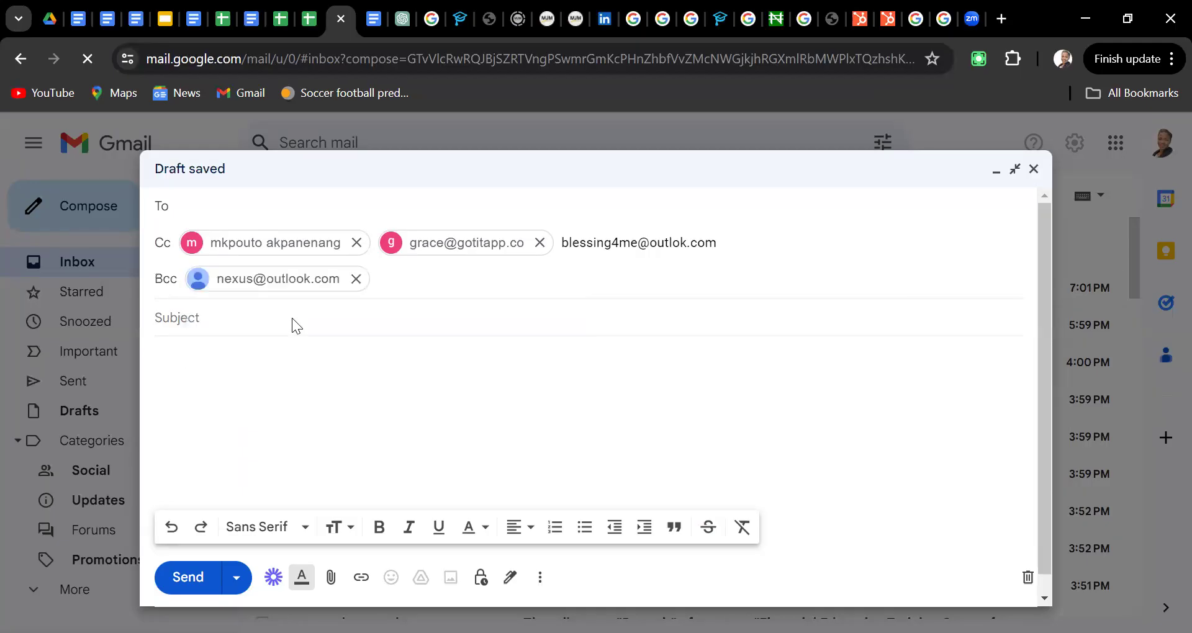
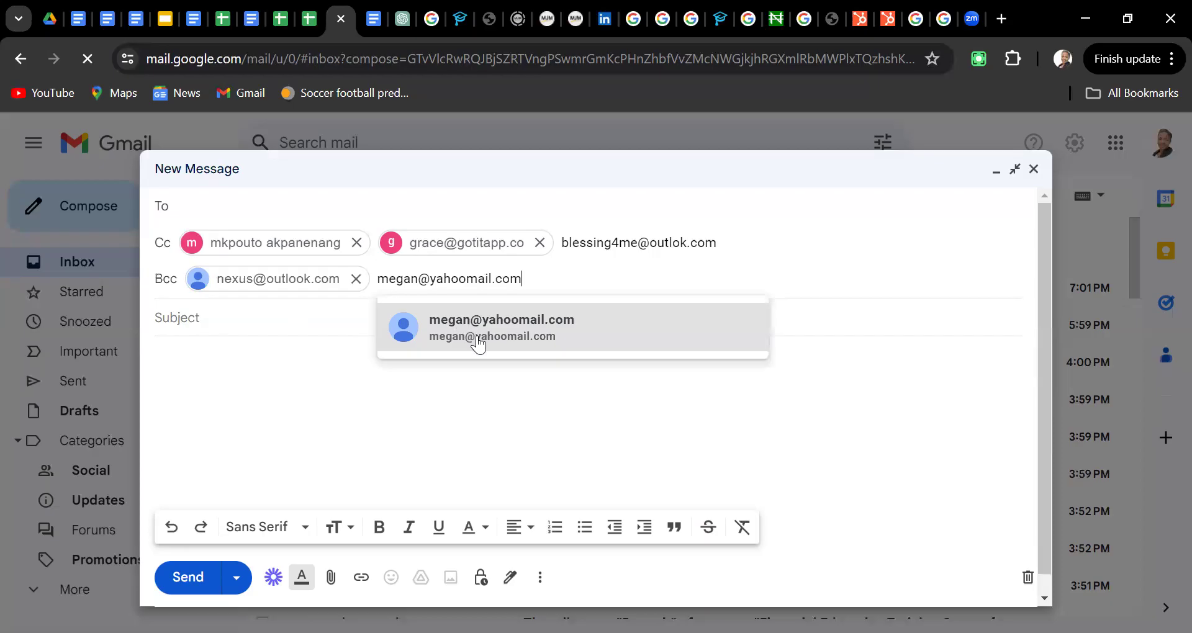
pyautogui.click(479, 341)
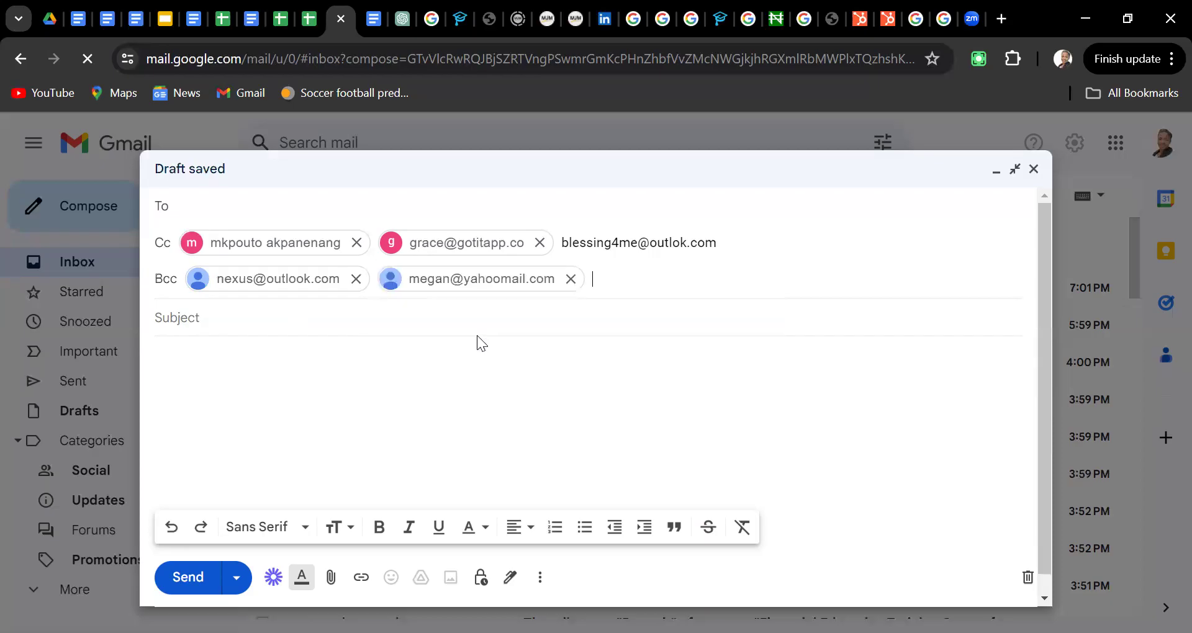
# Set the main To recipient from the contact suggestions
pyautogui.click(301, 208)
pyautogui.write('uya')
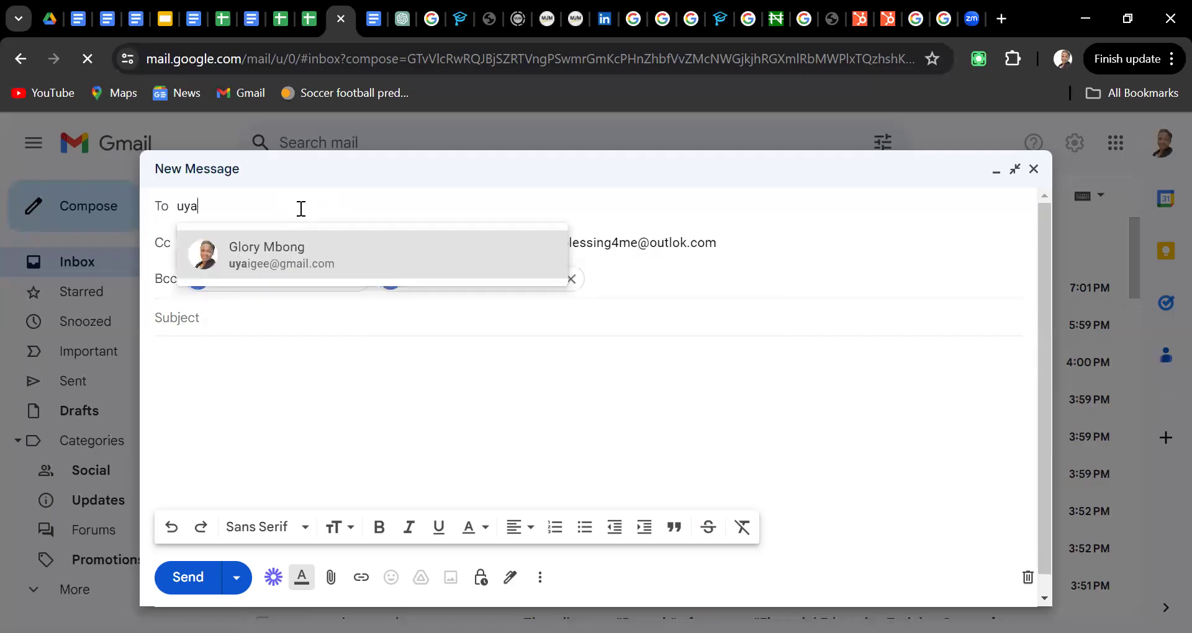
pyautogui.write('i')
pyautogui.click(287, 251)
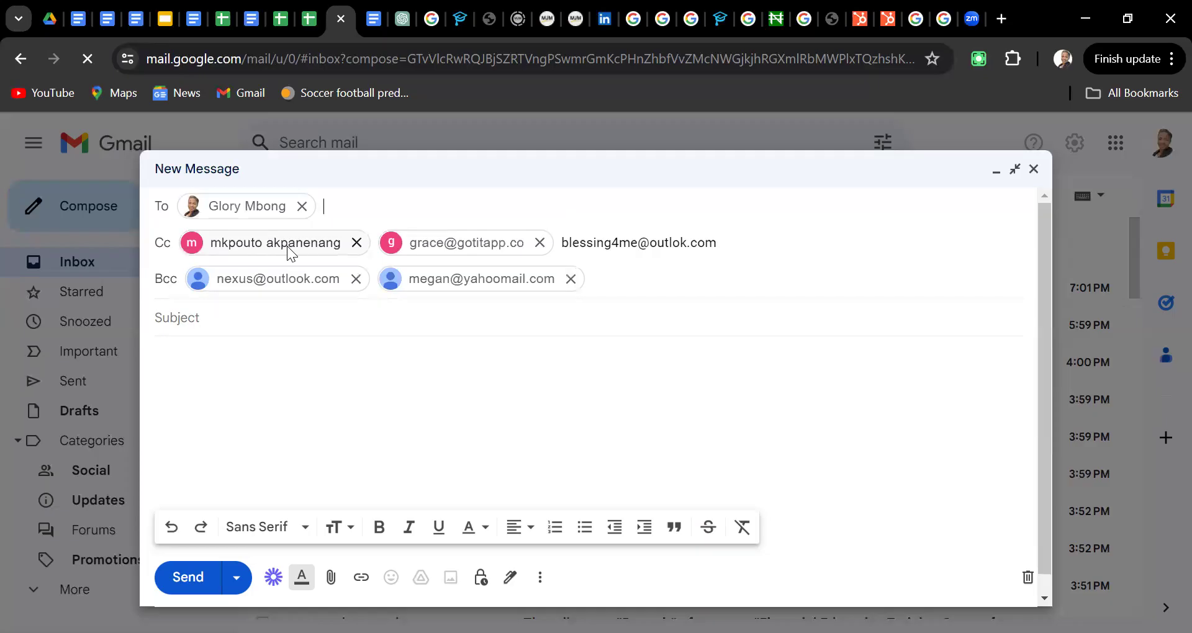
pyautogui.click(247, 322)
# Enter the subject 'Testing Emails'
pyautogui.write('Tes')
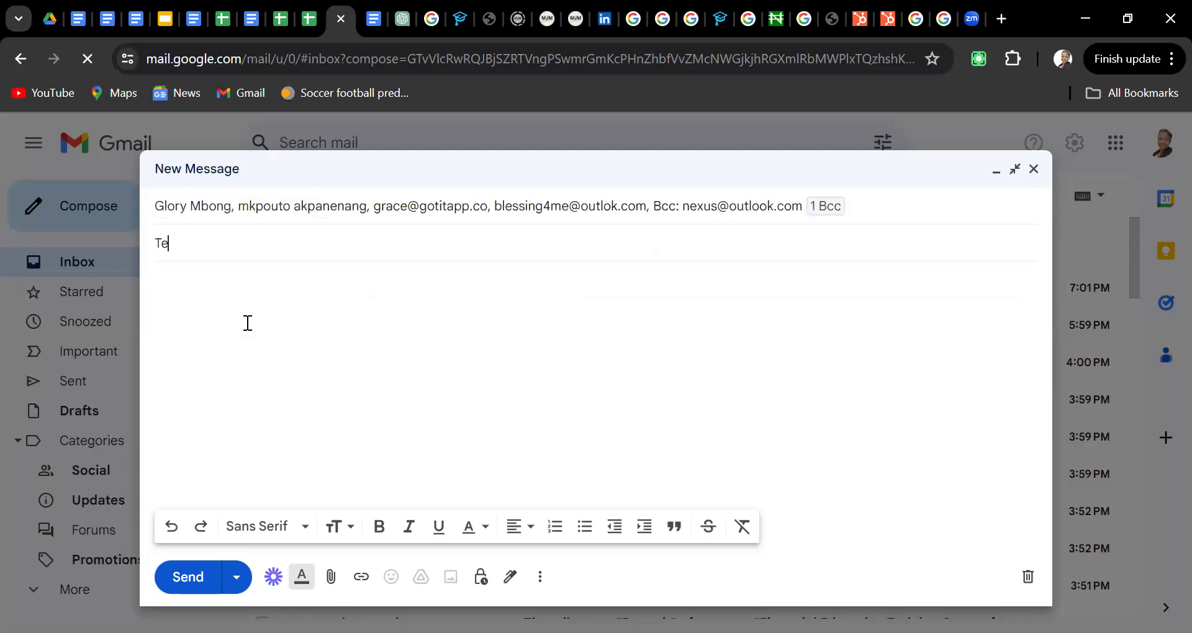
pyautogui.press('BackSpace')
pyautogui.press('BackSpace')
pyautogui.press('BackSpace')
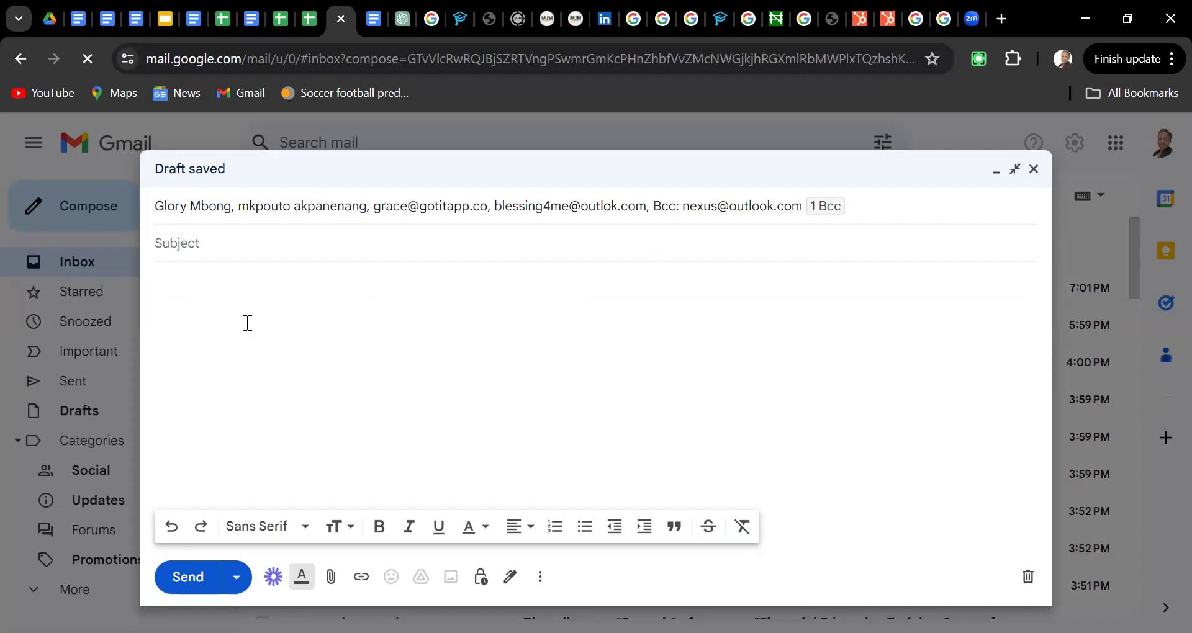
pyautogui.write('Testing Emails')
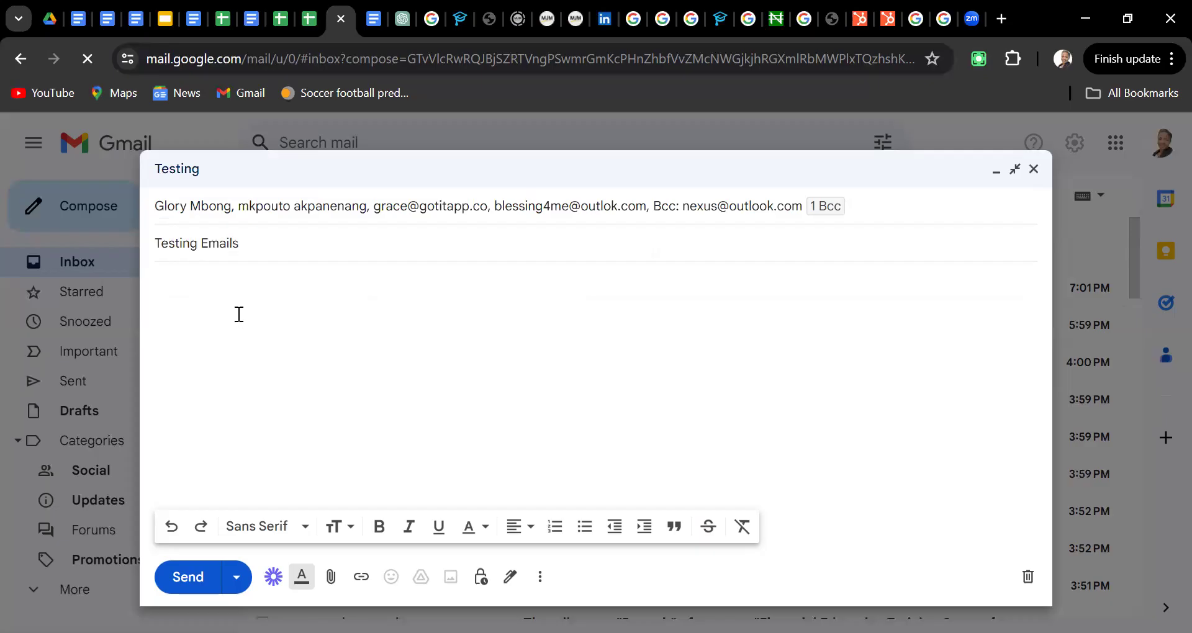
# Write 'Hi Ma'am, Just to let you know that I now have an email you can reach me on' and 'Thanks.'
pyautogui.press('Tab')
pyautogui.write('H')
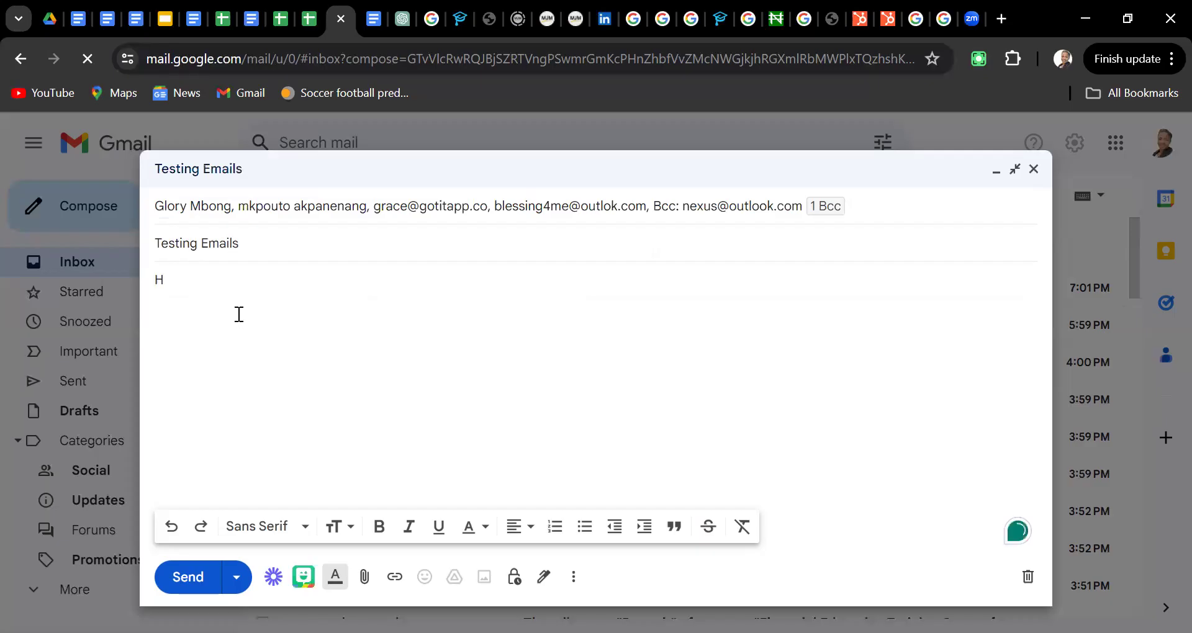
pyautogui.write('i')
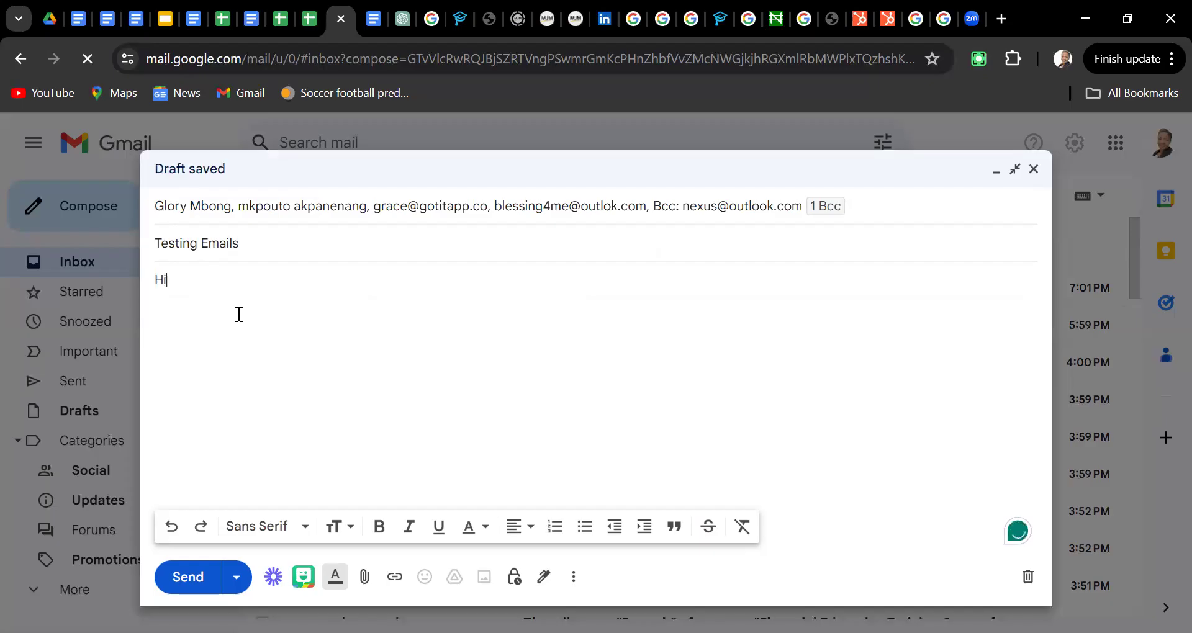
pyautogui.write(" Ma'a")
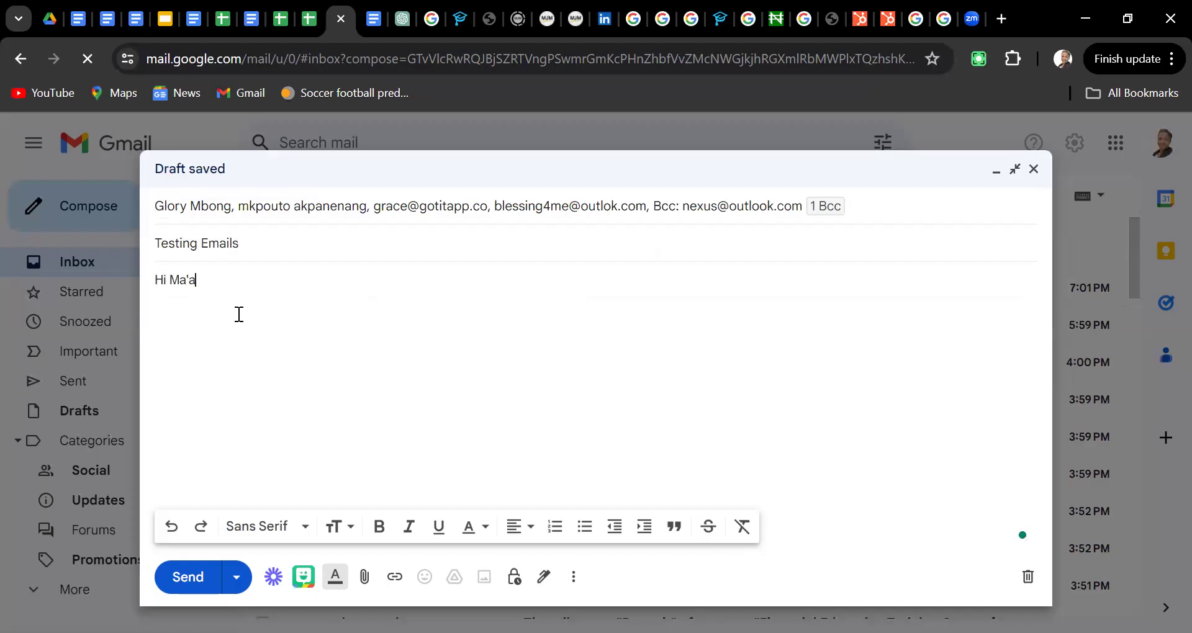
pyautogui.write('m<')
pyautogui.press('Return')
pyautogui.write(',')
pyautogui.press('BackSpace')
pyautogui.press('BackSpace')
pyautogui.write(', Just ')
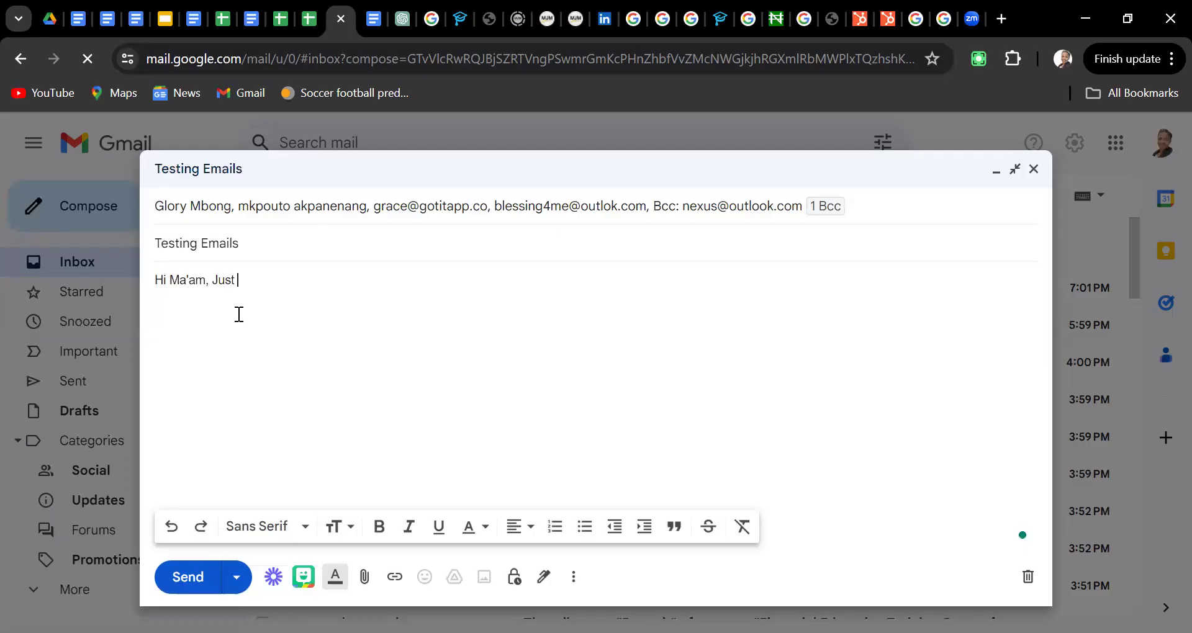
pyautogui.write('to let you')
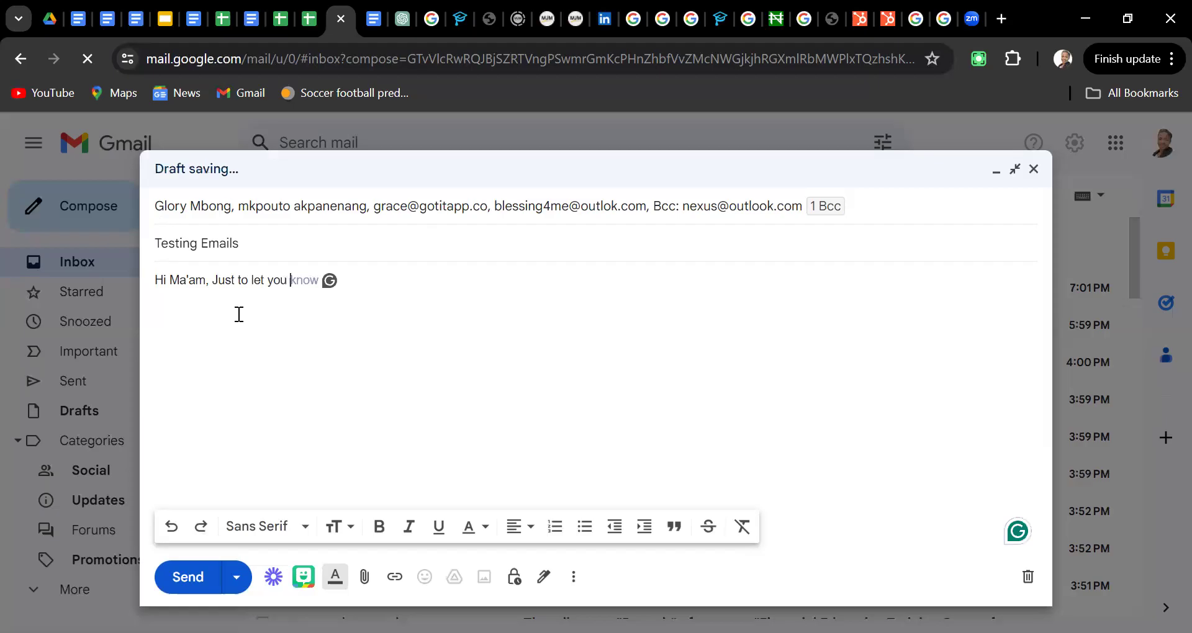
pyautogui.press('Tab')
pyautogui.write('that I now have a ')
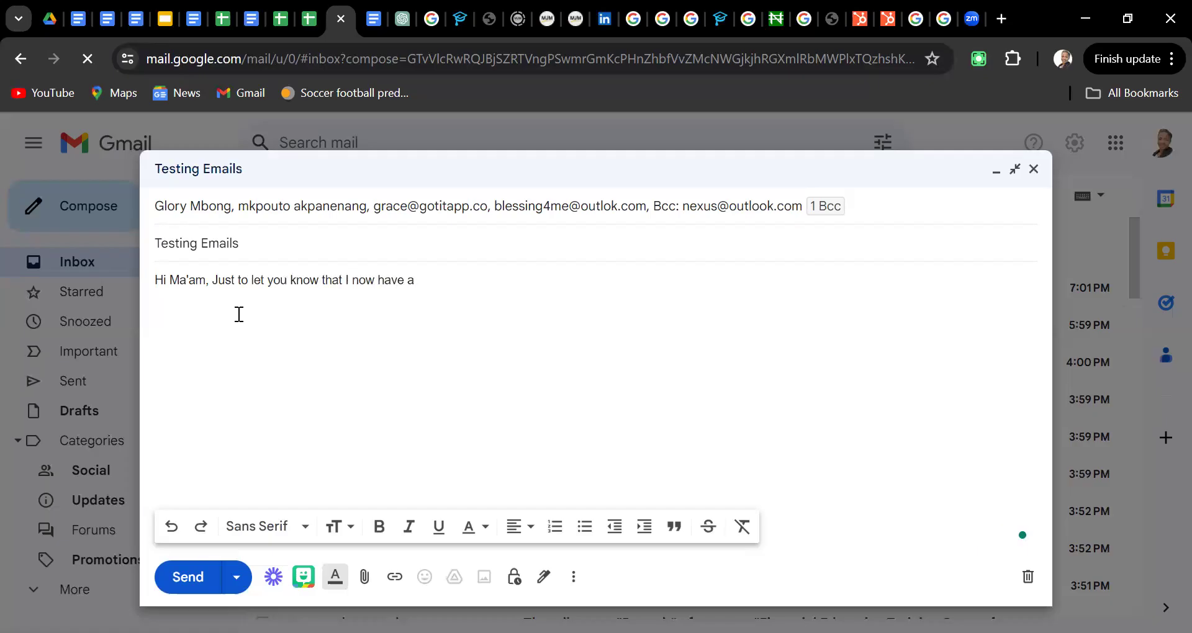
pyautogui.write('n email you can reach me on')
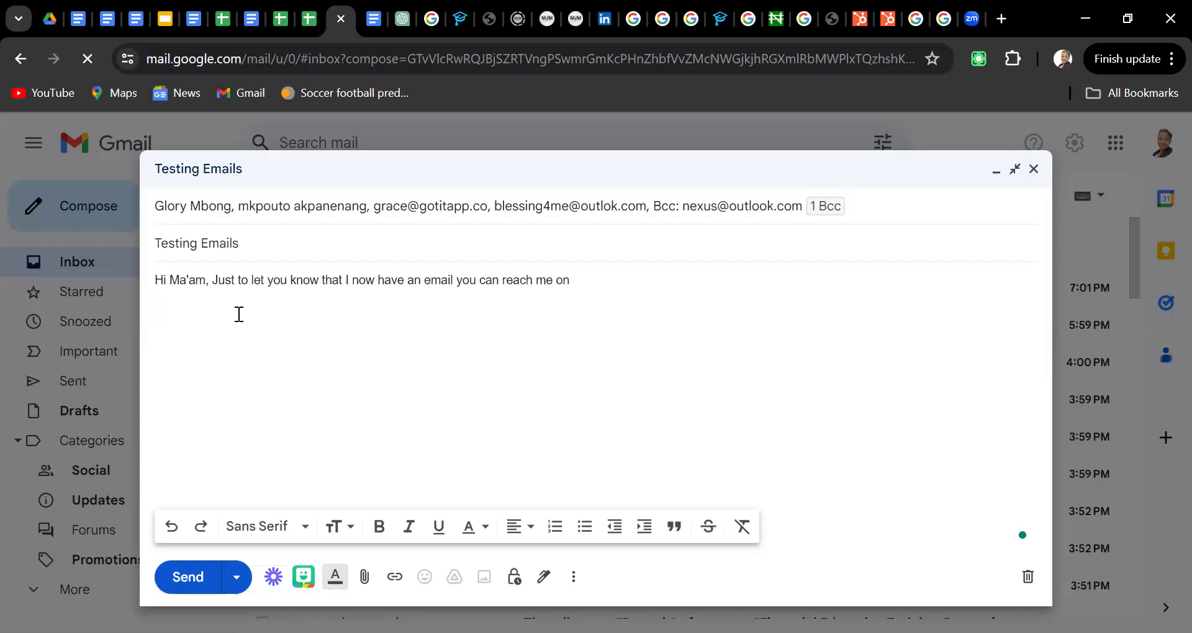
pyautogui.write('Thanks')
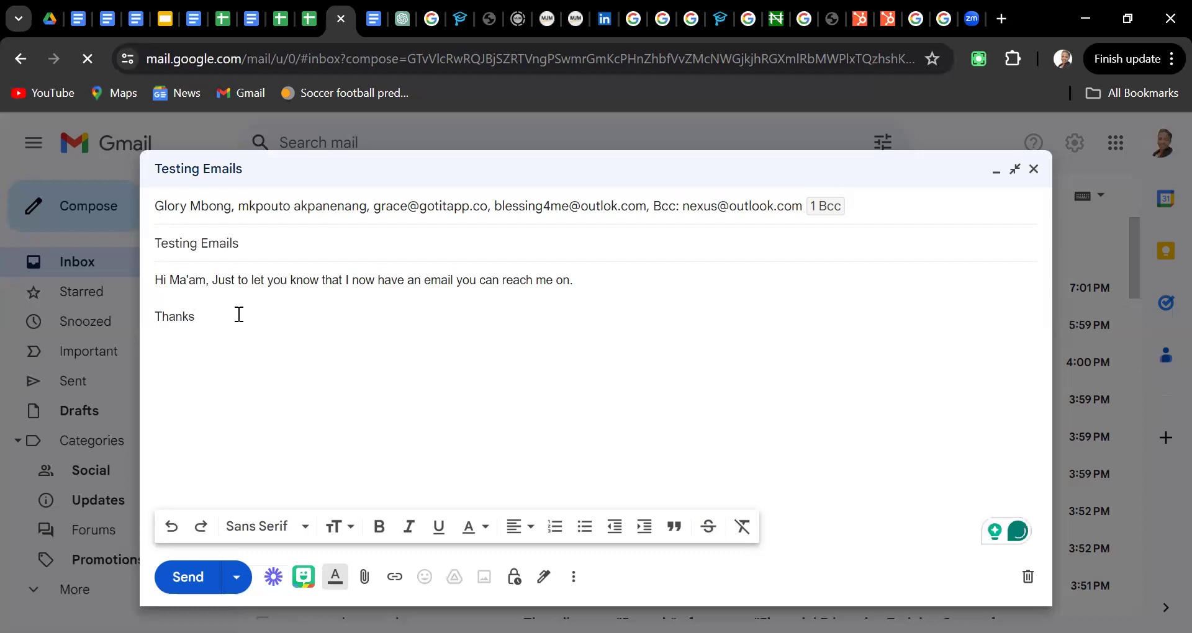
pyautogui.write('.')
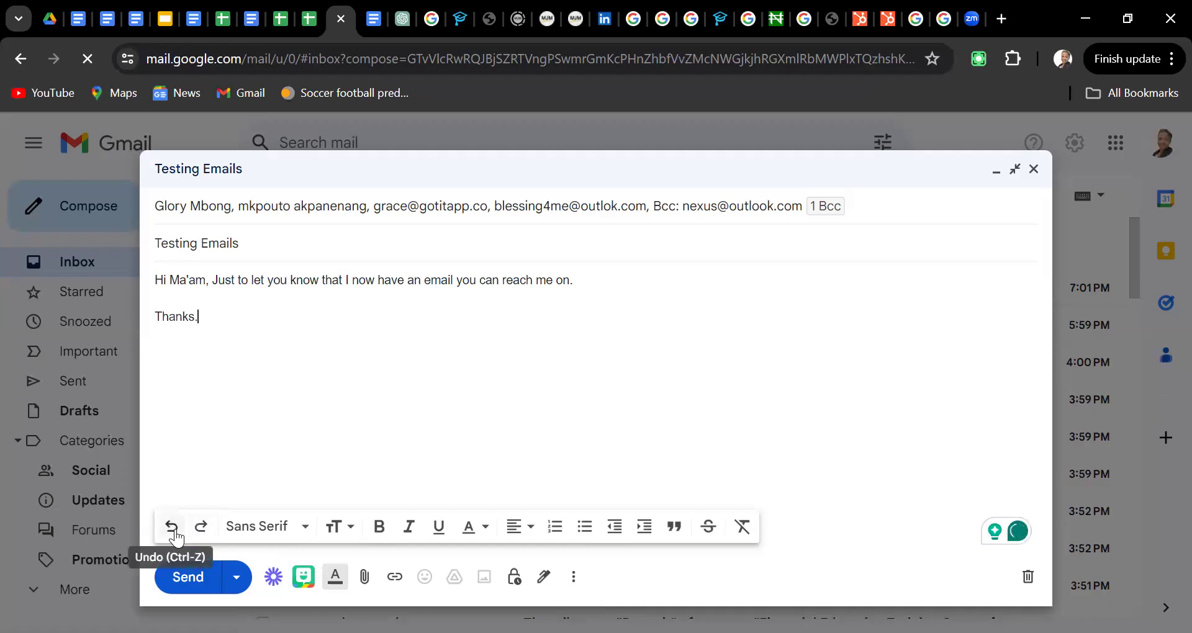
# Format the sentence 'Just to let you know…' as bold, orange Comic Sans MS
pyautogui.click(304, 529)
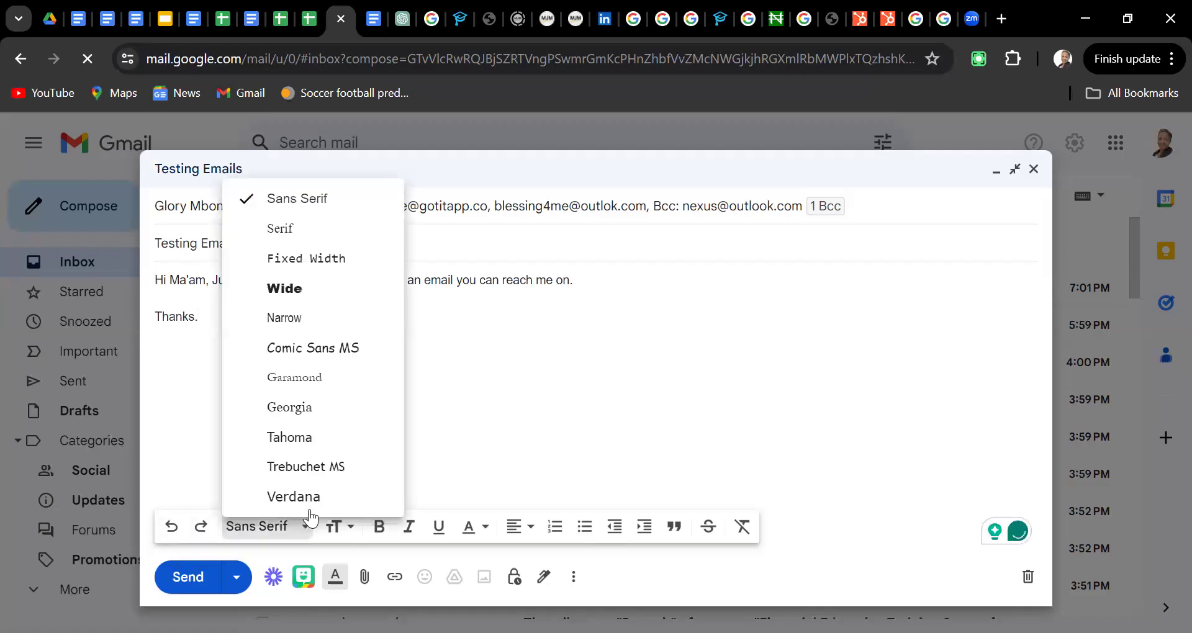
pyautogui.click(482, 407)
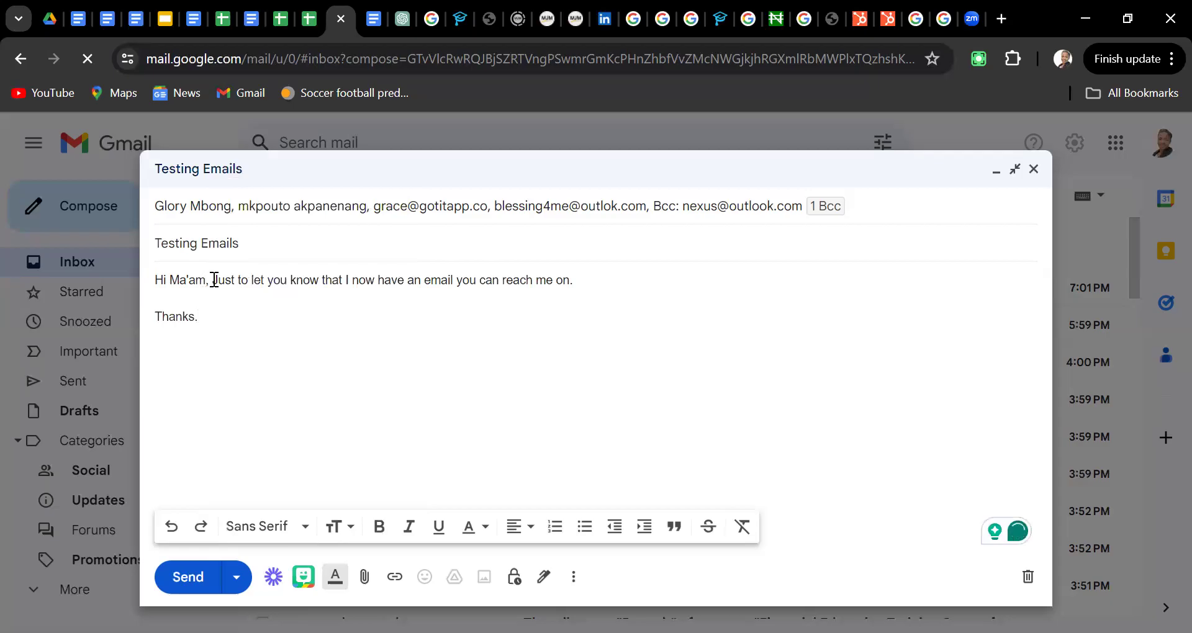
pyautogui.moveTo(213, 280); pyautogui.dragTo(575, 281)
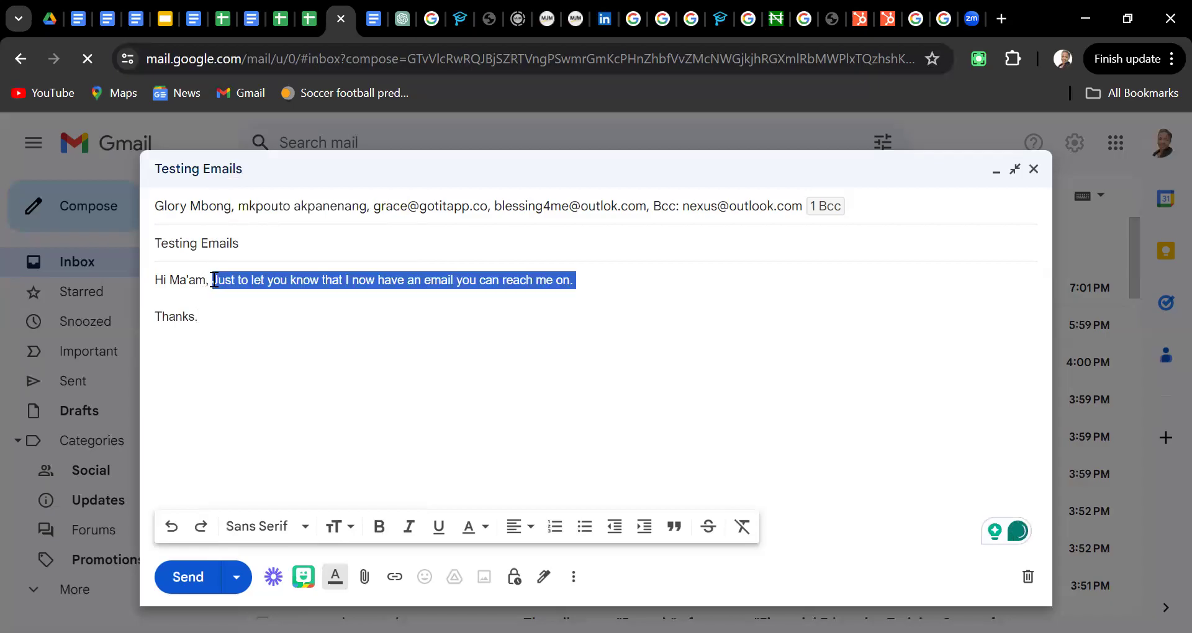
pyautogui.click(306, 529)
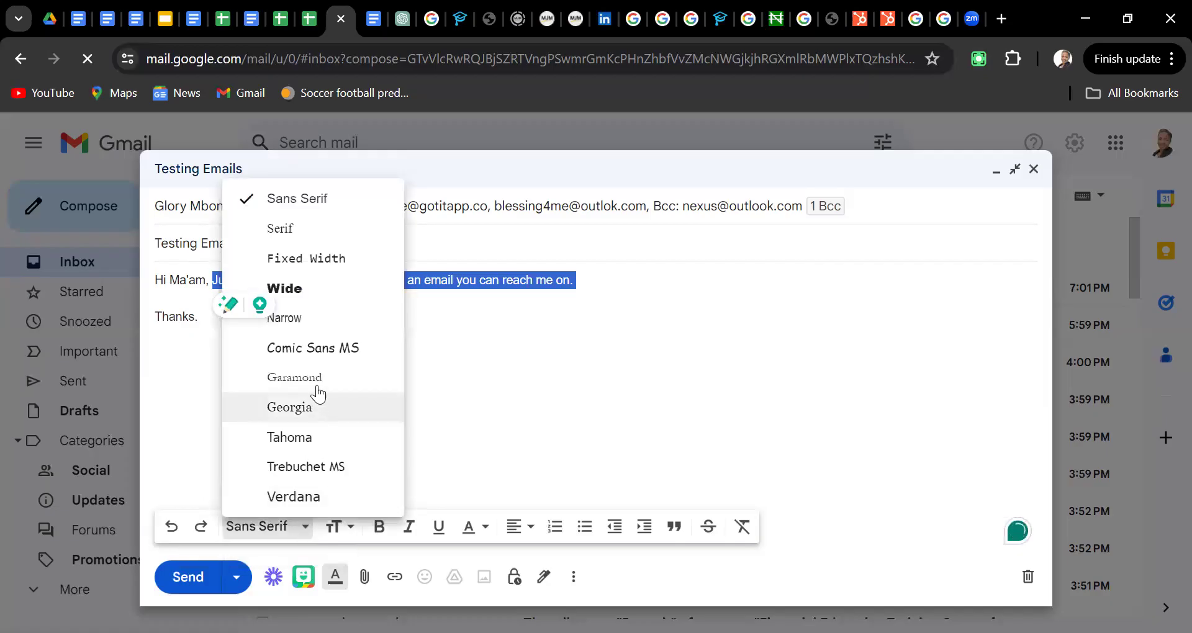
pyautogui.click(321, 353)
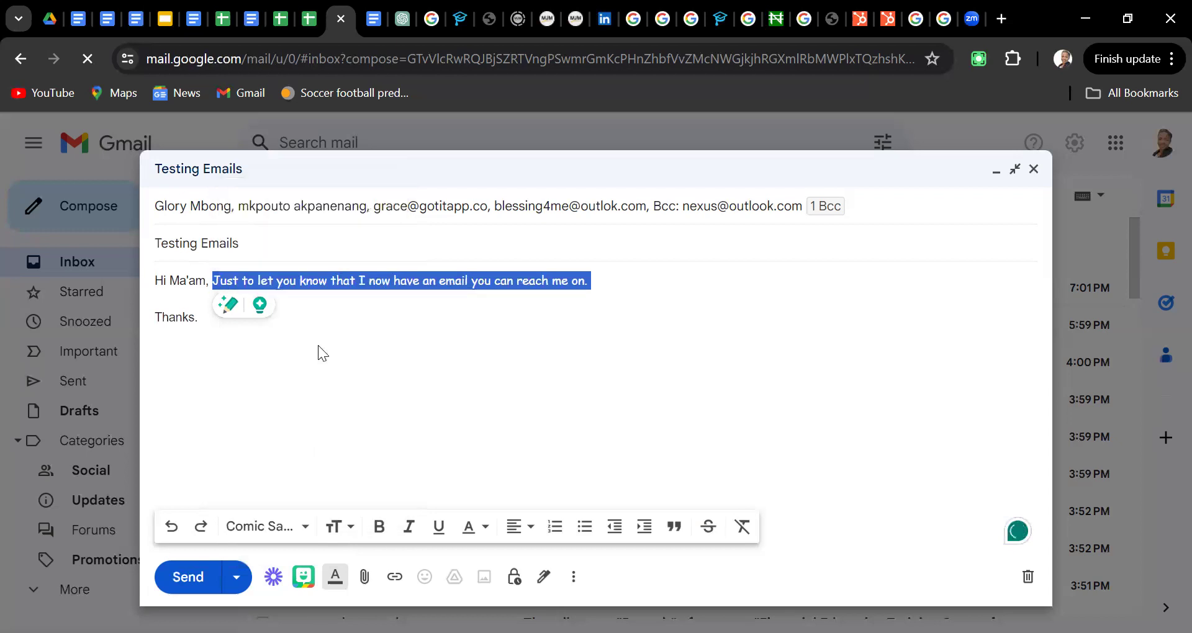
pyautogui.click(380, 529)
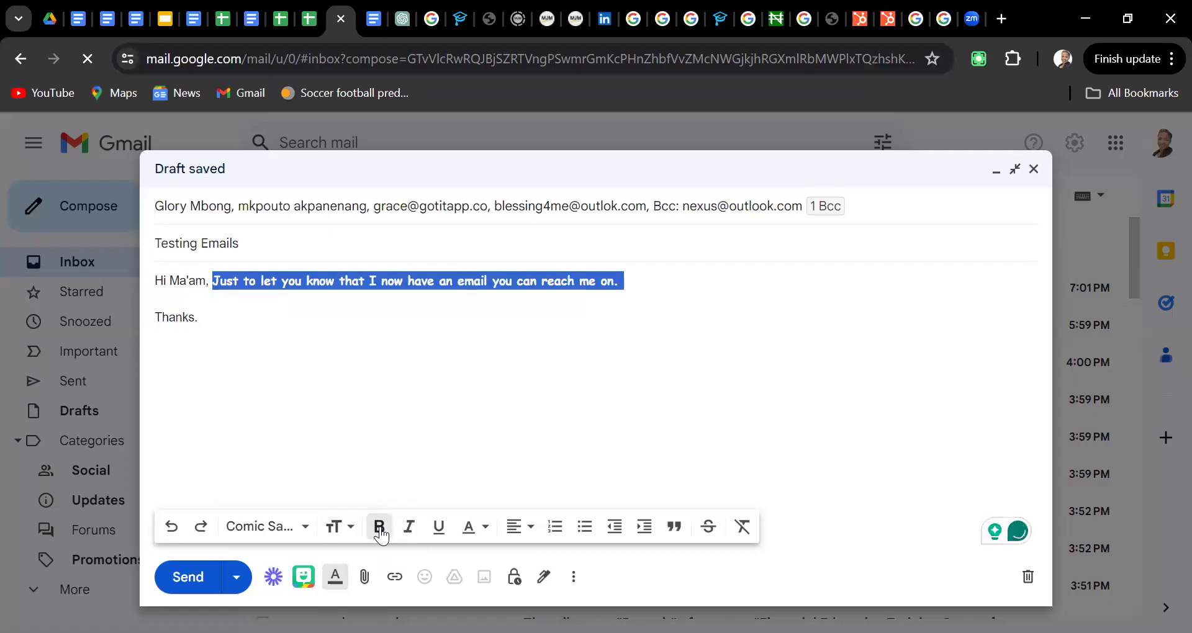
pyautogui.click(470, 536)
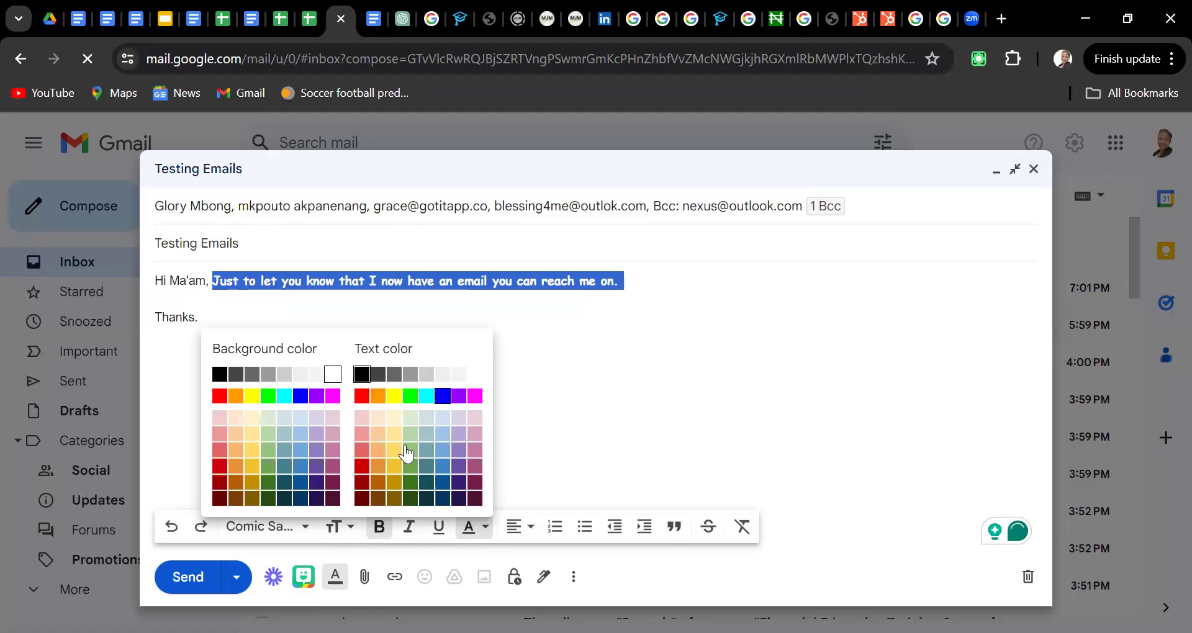
pyautogui.click(379, 396)
pyautogui.click(382, 398)
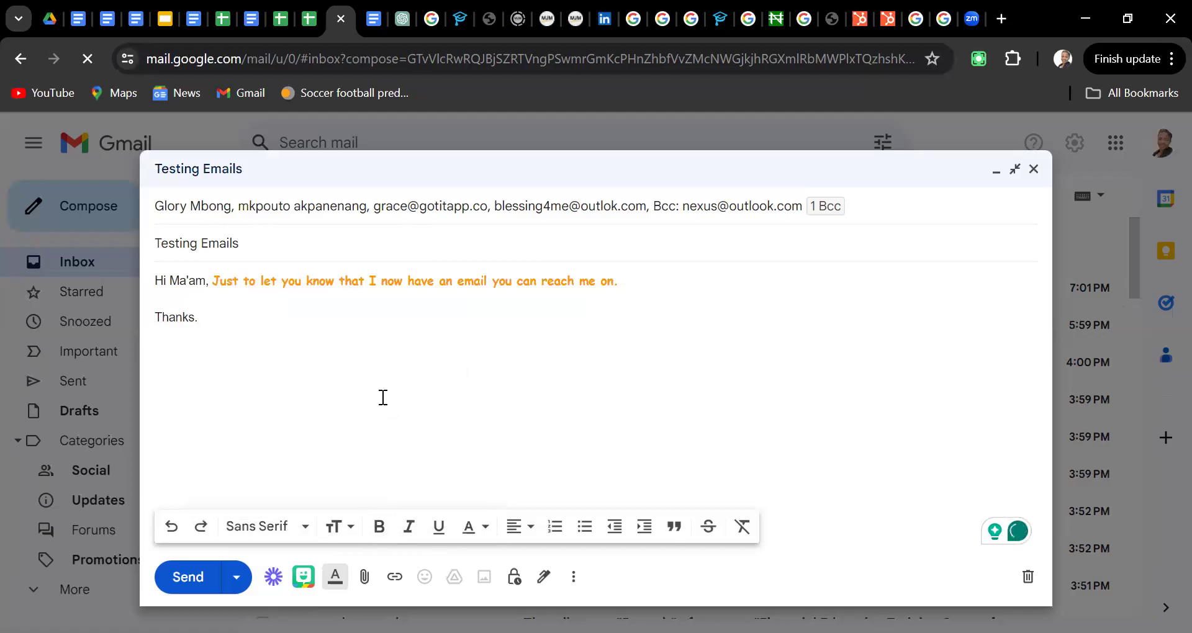
pyautogui.click(443, 535)
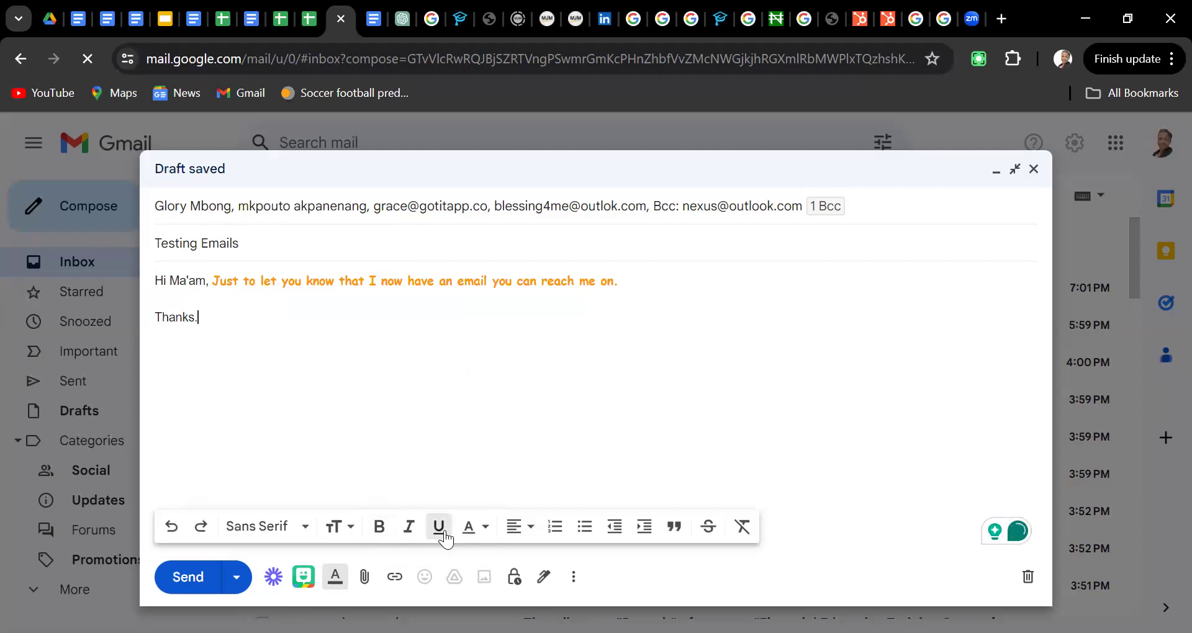
# Underline and italicise the closing 'Thanks.'
pyautogui.doubleClick(269, 346)
pyautogui.hotkey('shift', 'Left')
pyautogui.hotkey('shift', 'Left')
pyautogui.hotkey('shift', 'Left')
pyautogui.hotkey('shift', 'Left')
pyautogui.hotkey('shift', 'Left')
pyautogui.hotkey('shift', 'Left')
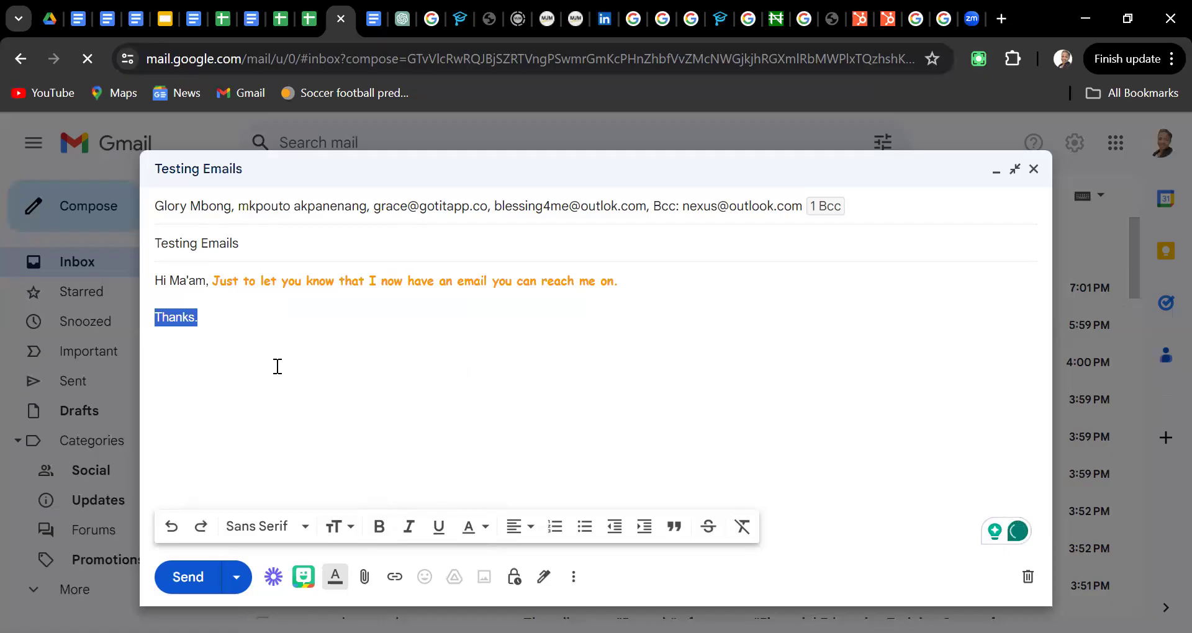
pyautogui.click(438, 533)
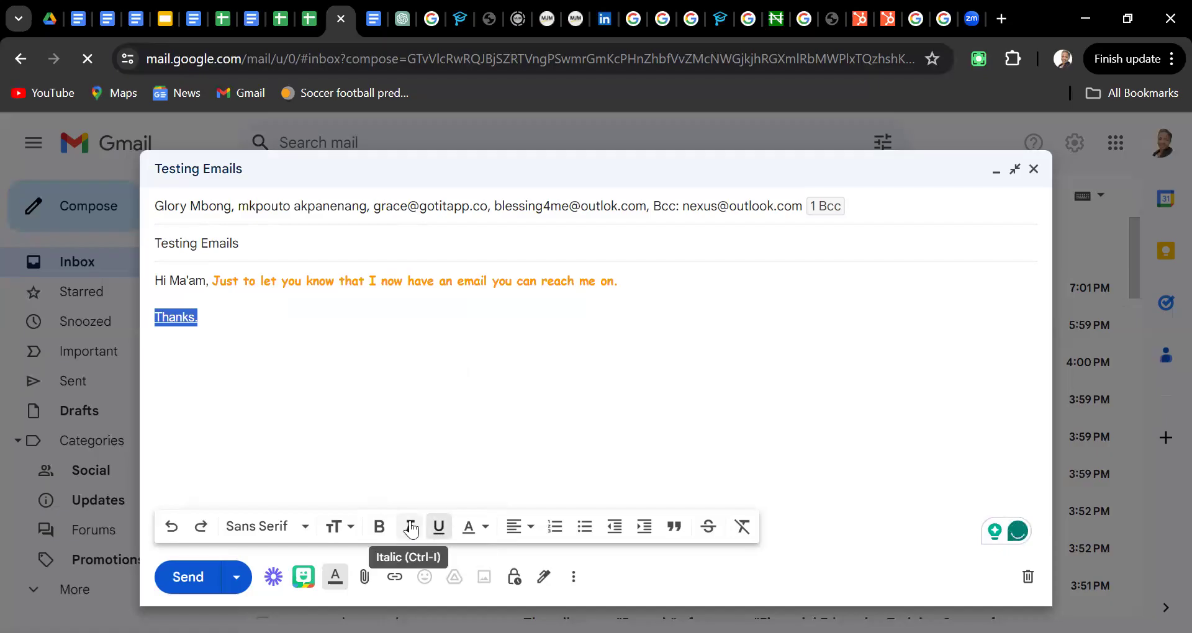
pyautogui.click(410, 527)
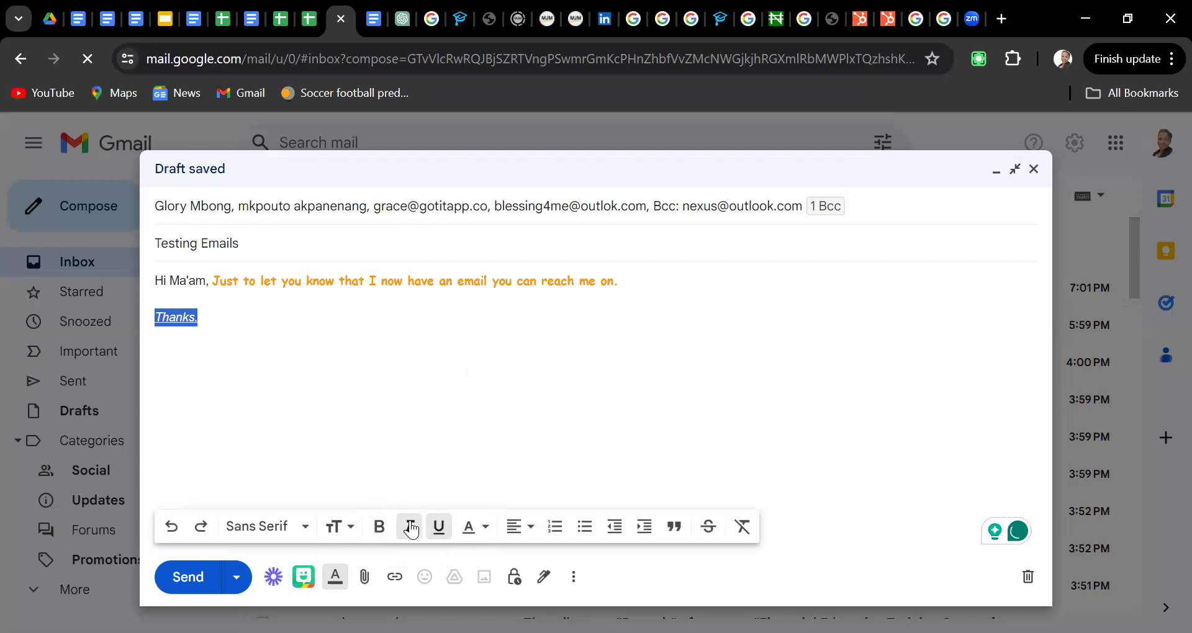
# Try centre and right alignment on the 'Thanks.' line, then set it back to left
pyautogui.click(532, 528)
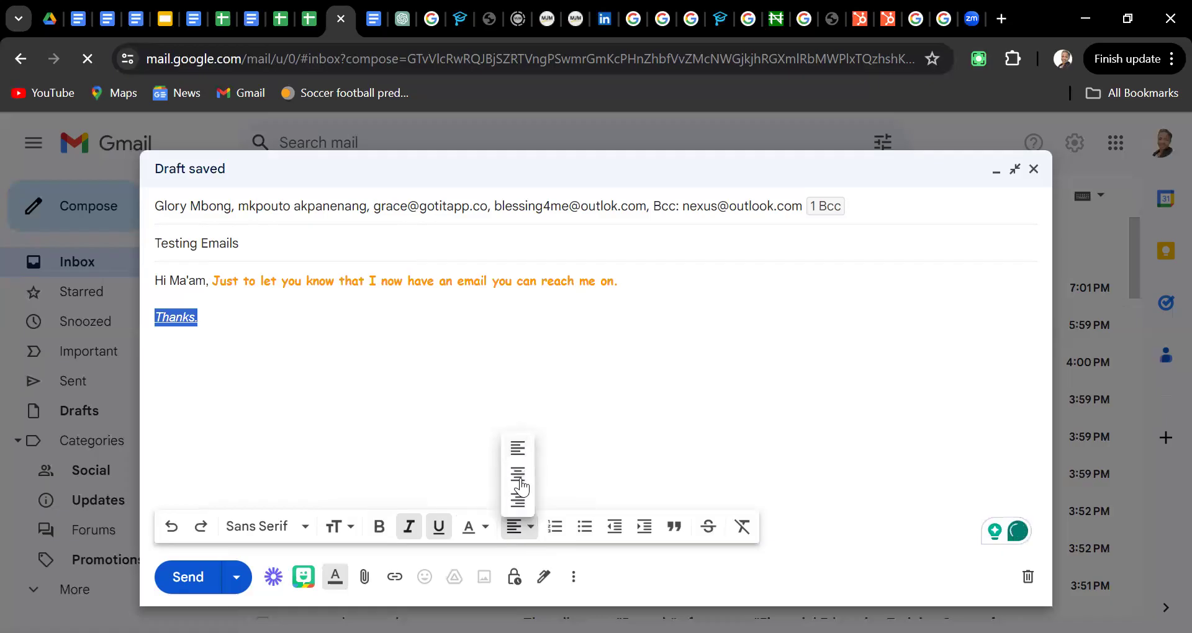
pyautogui.click(518, 475)
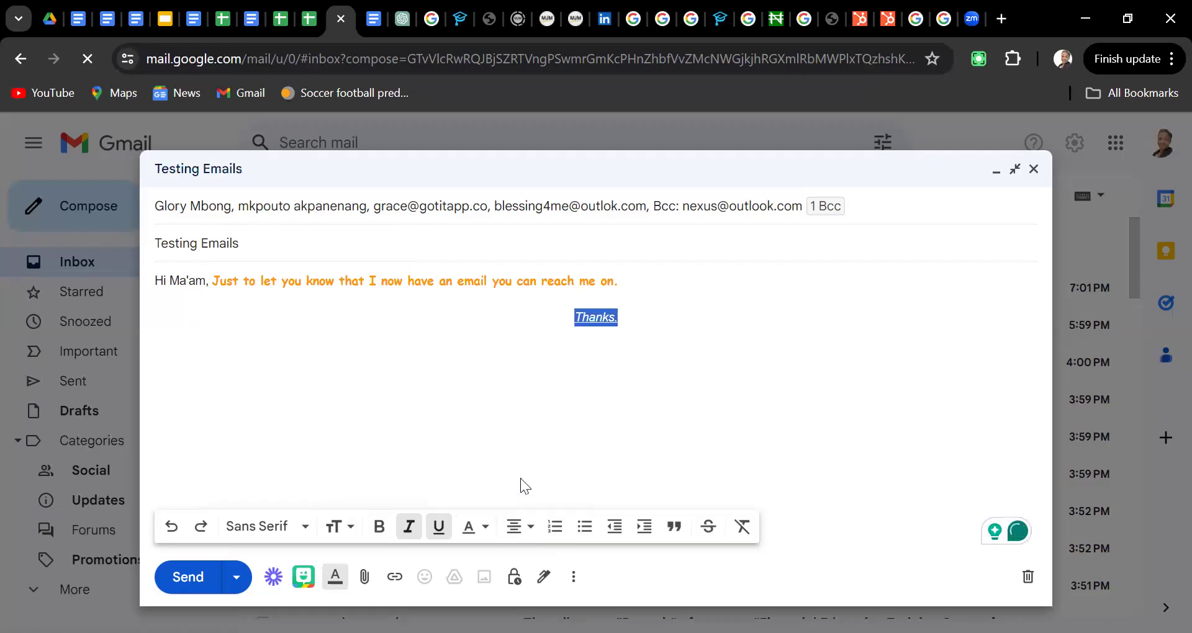
pyautogui.click(527, 533)
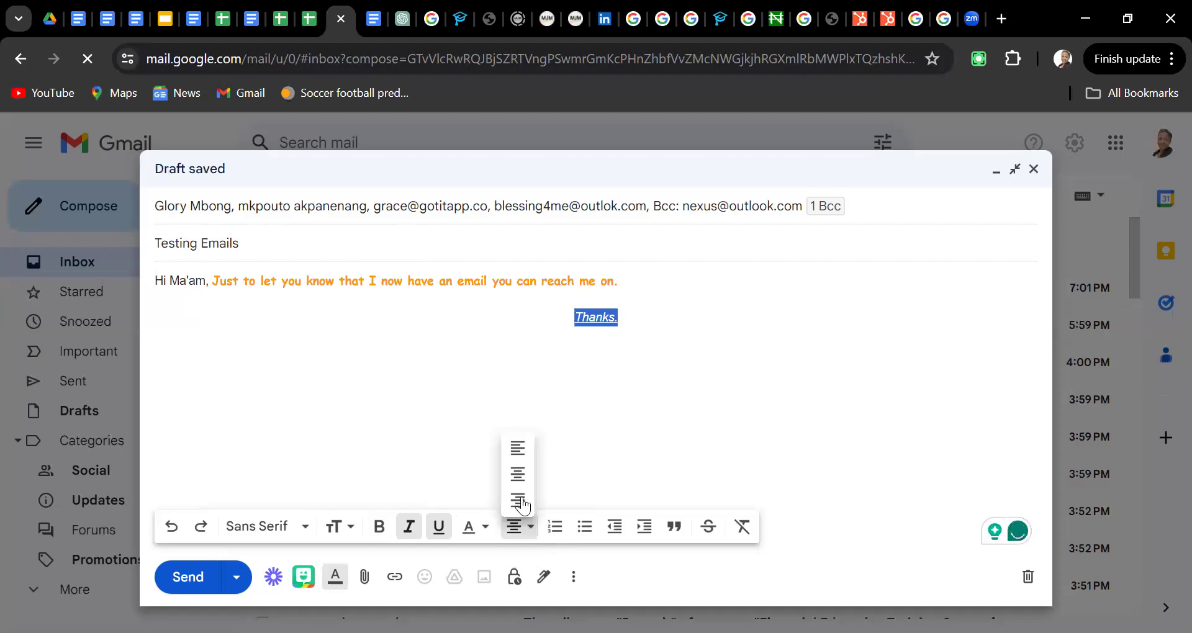
pyautogui.click(518, 500)
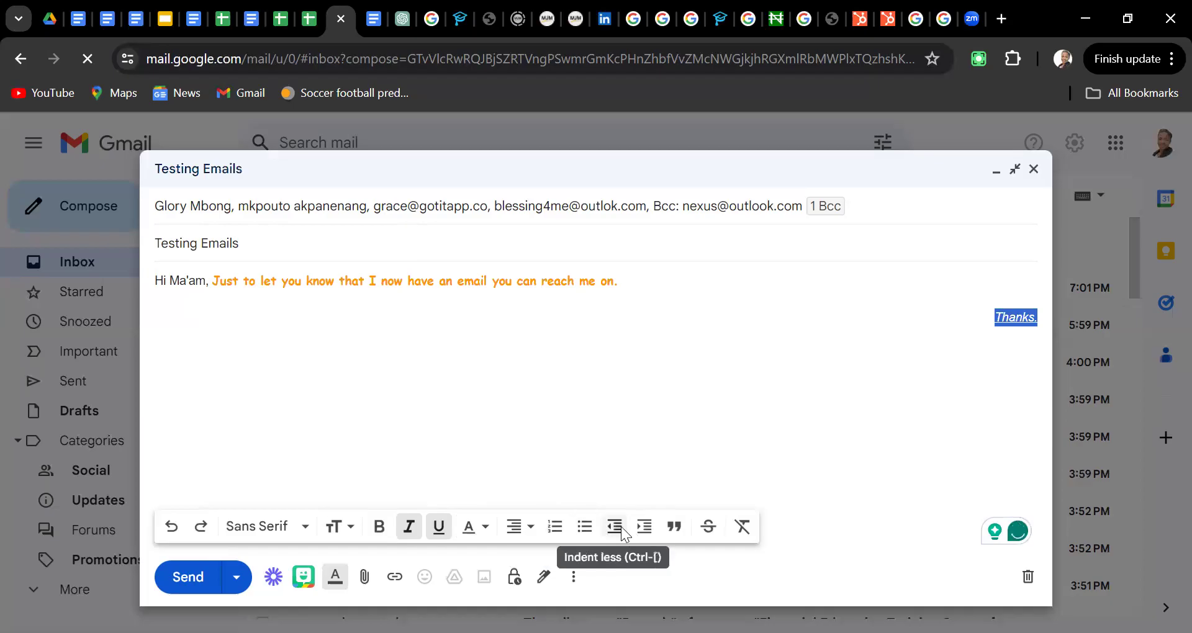
pyautogui.click(519, 536)
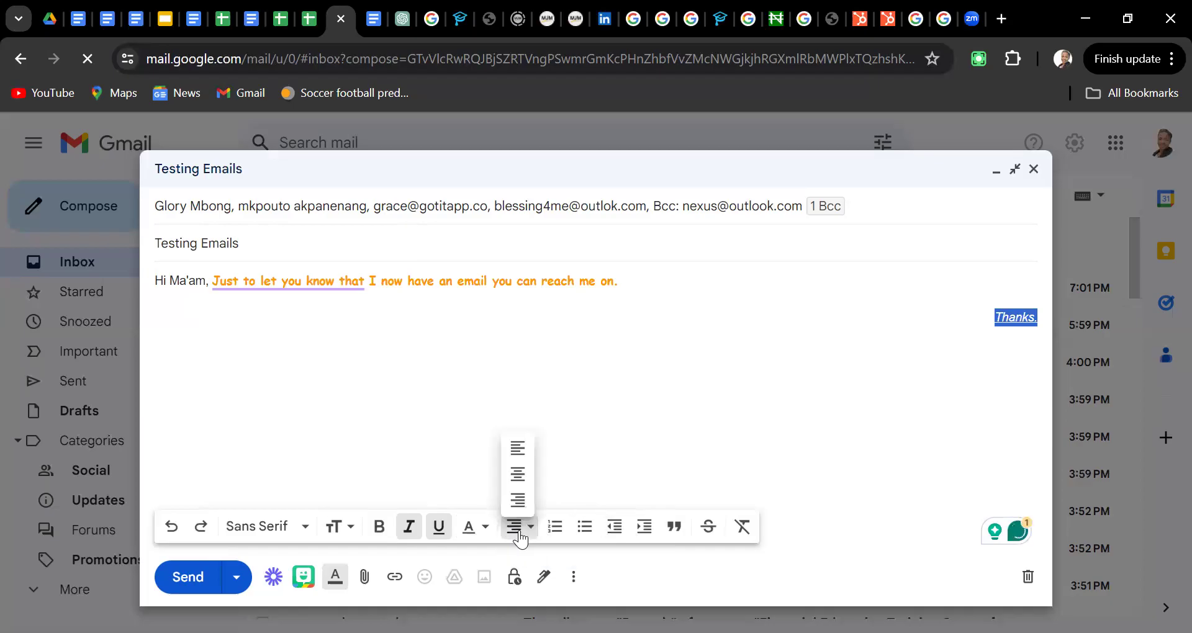
pyautogui.click(518, 449)
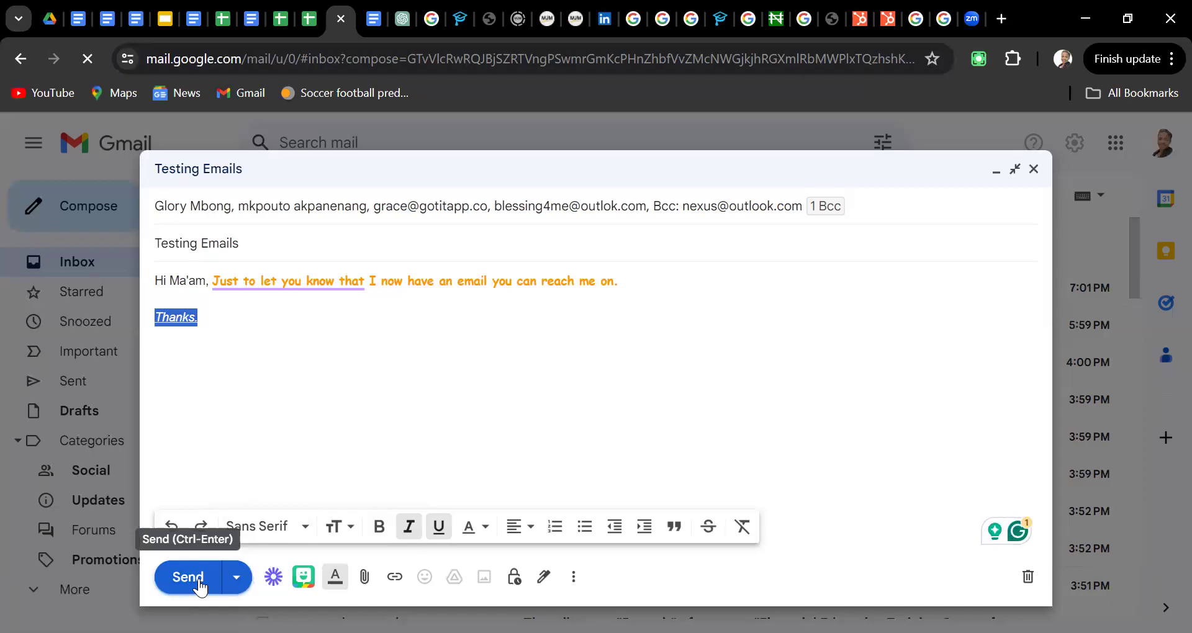
pyautogui.click(237, 580)
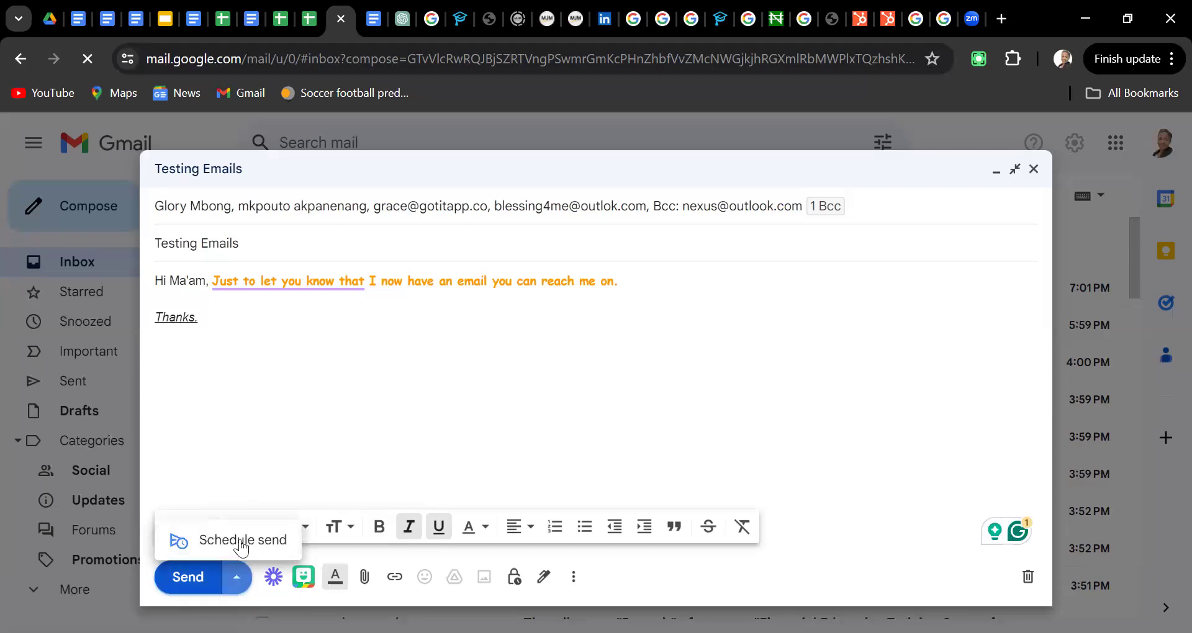
# Choose the 'Tomorrow morning' schedule option, May 4 at 8:00 AM
pyautogui.press('Escape')
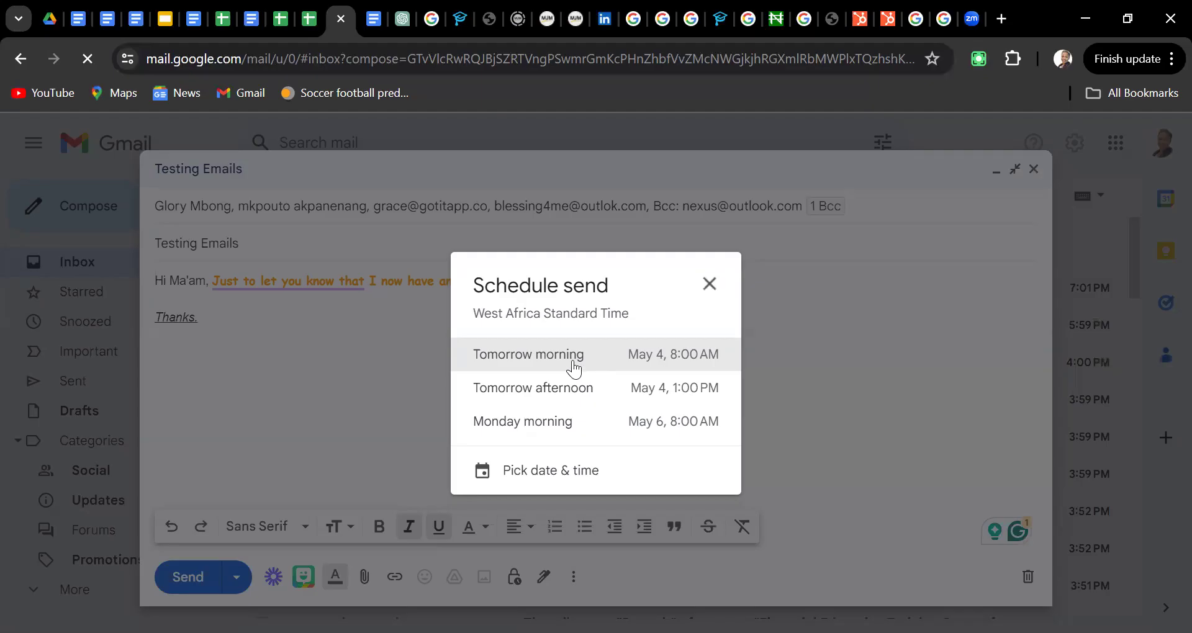
pyautogui.click(573, 370)
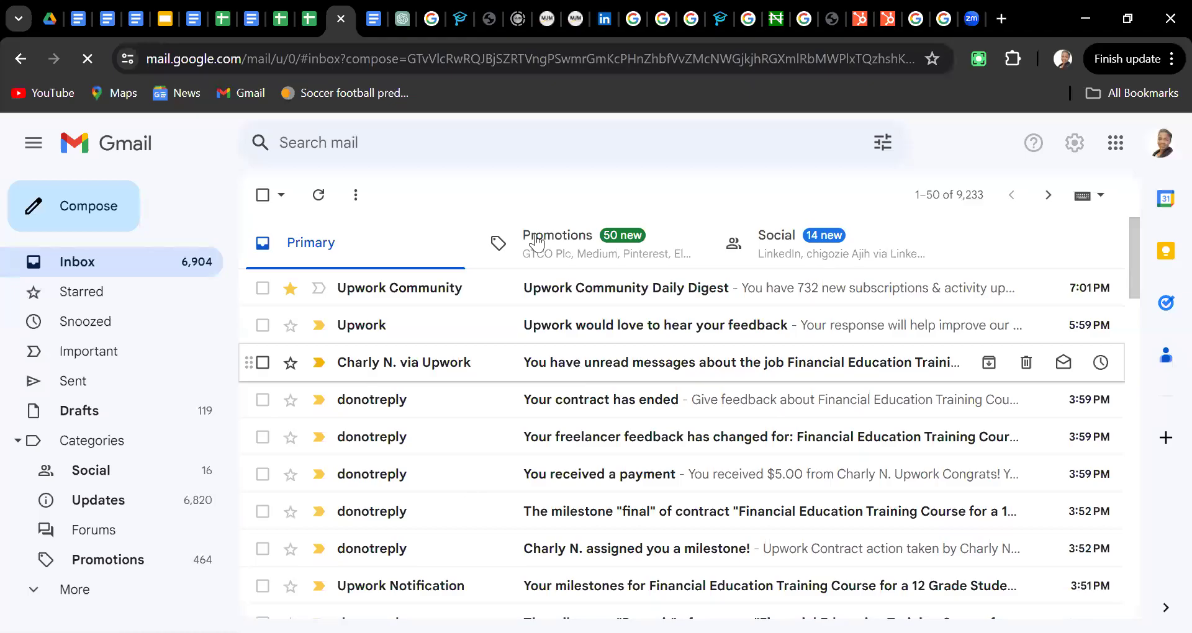
# Return to the email lesson document and scroll to sections 'C. Writing Your Message' and 'D. Adding Attachments'
pyautogui.click(79, 20)
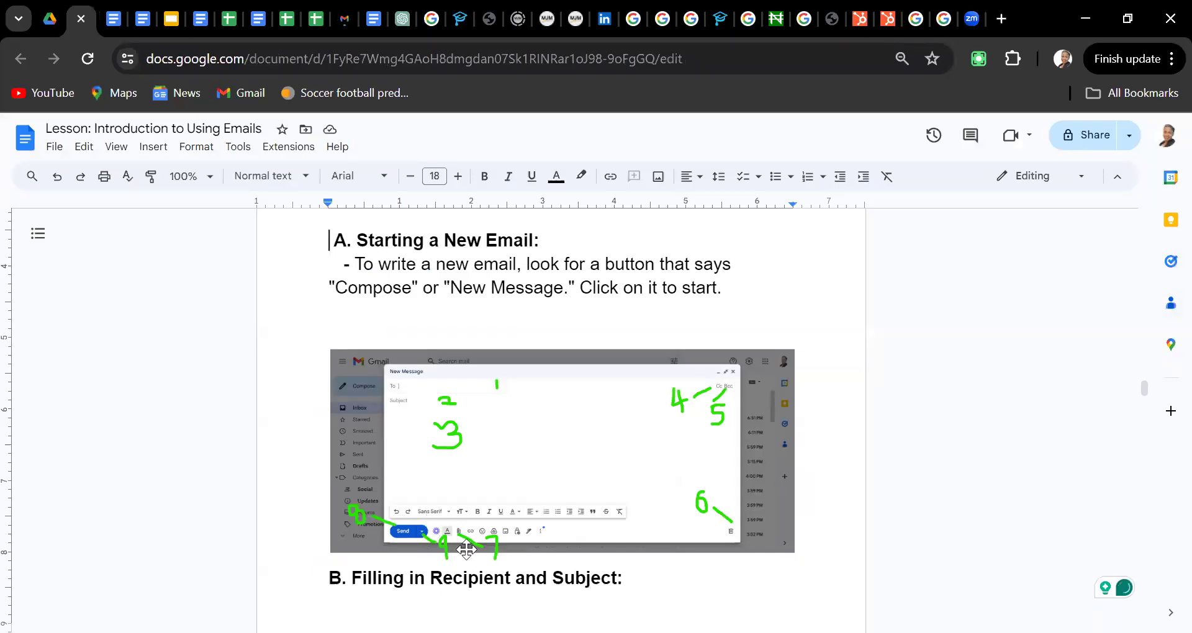
pyautogui.click(577, 328)
pyautogui.press('Down')
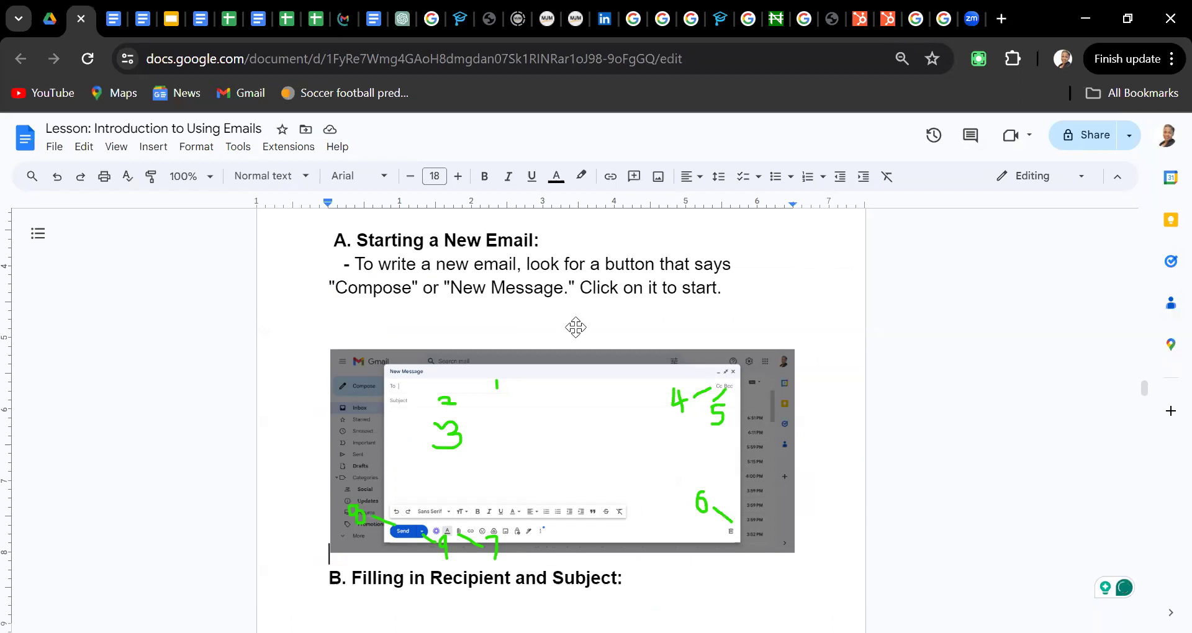
pyautogui.press('Down')
pyautogui.press('Down')
pyautogui.press('Down')
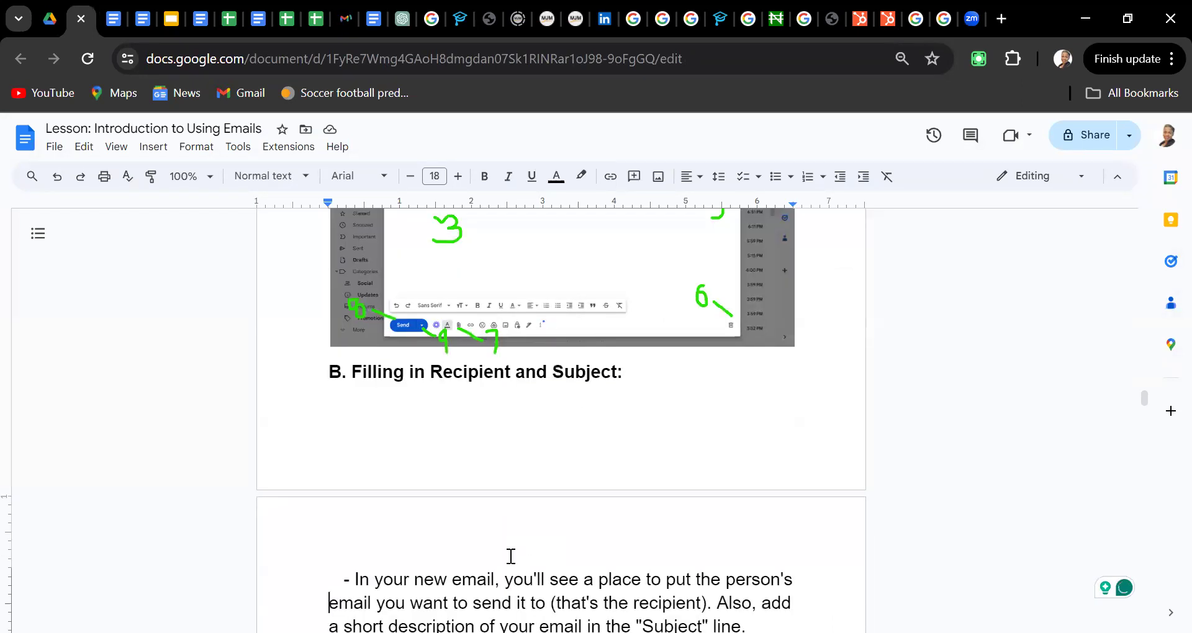
pyautogui.scroll(1, 511, 557)
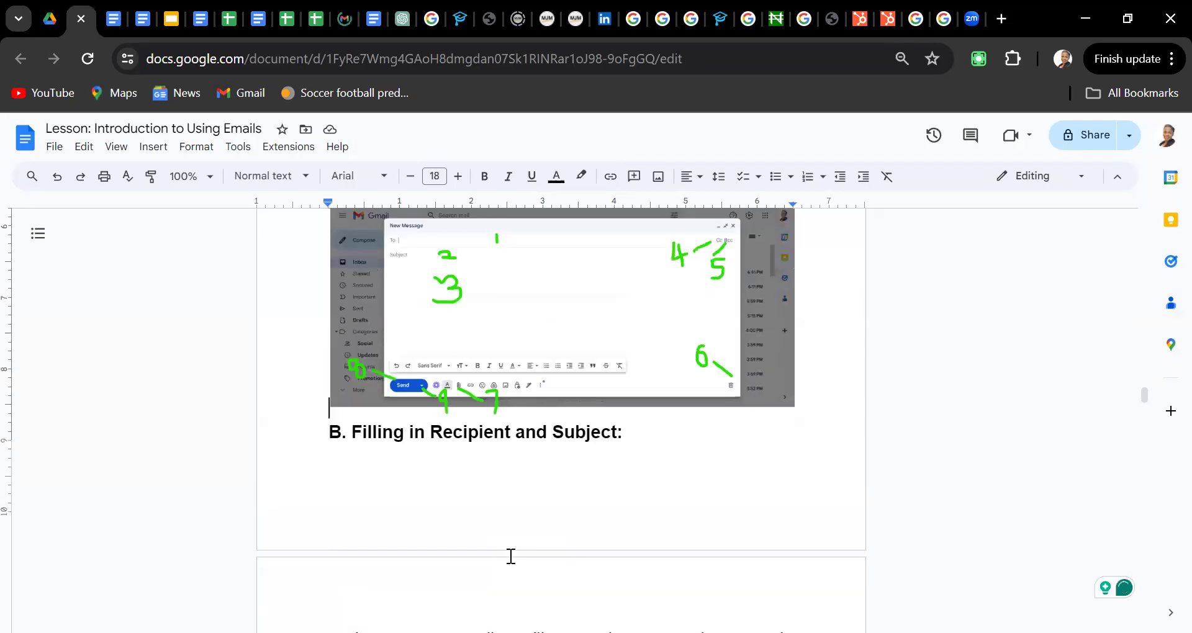
pyautogui.scroll(1, 497, 348)
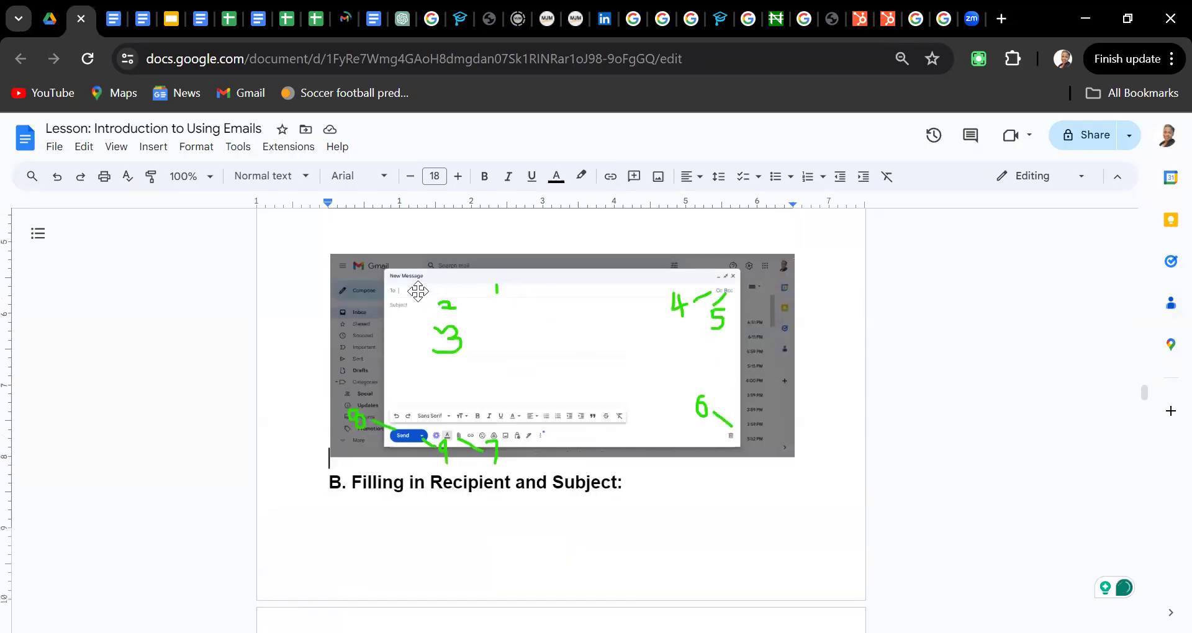
pyautogui.click(512, 556)
pyautogui.scroll(-2, 513, 557)
pyautogui.scroll(-2, 513, 556)
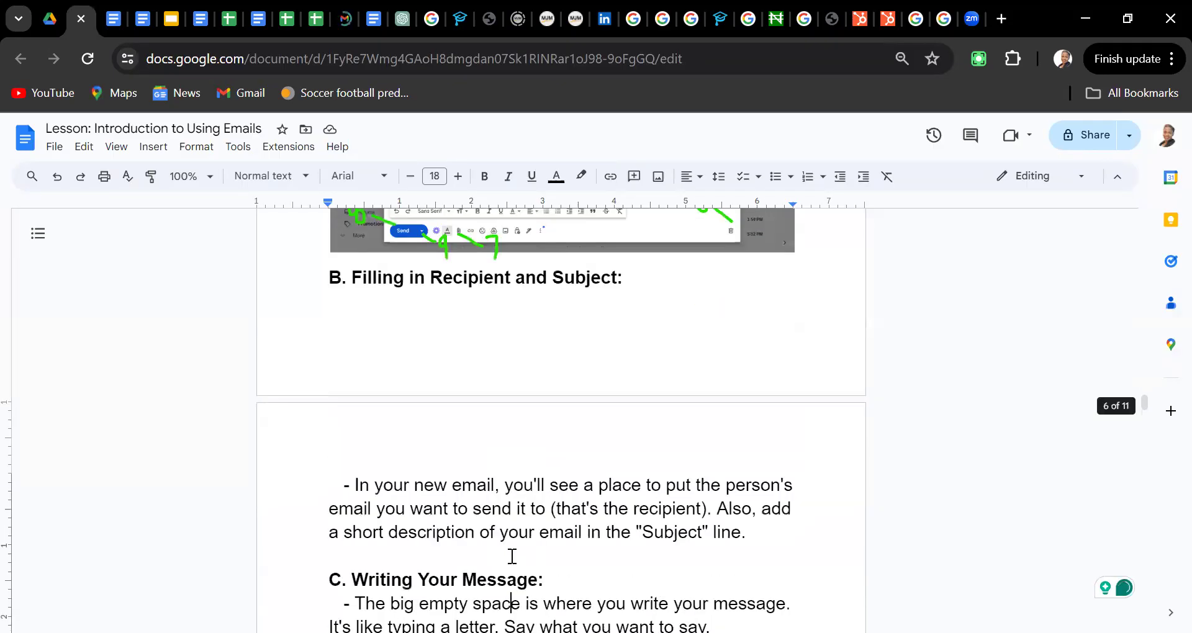
pyautogui.scroll(-2, 531, 499)
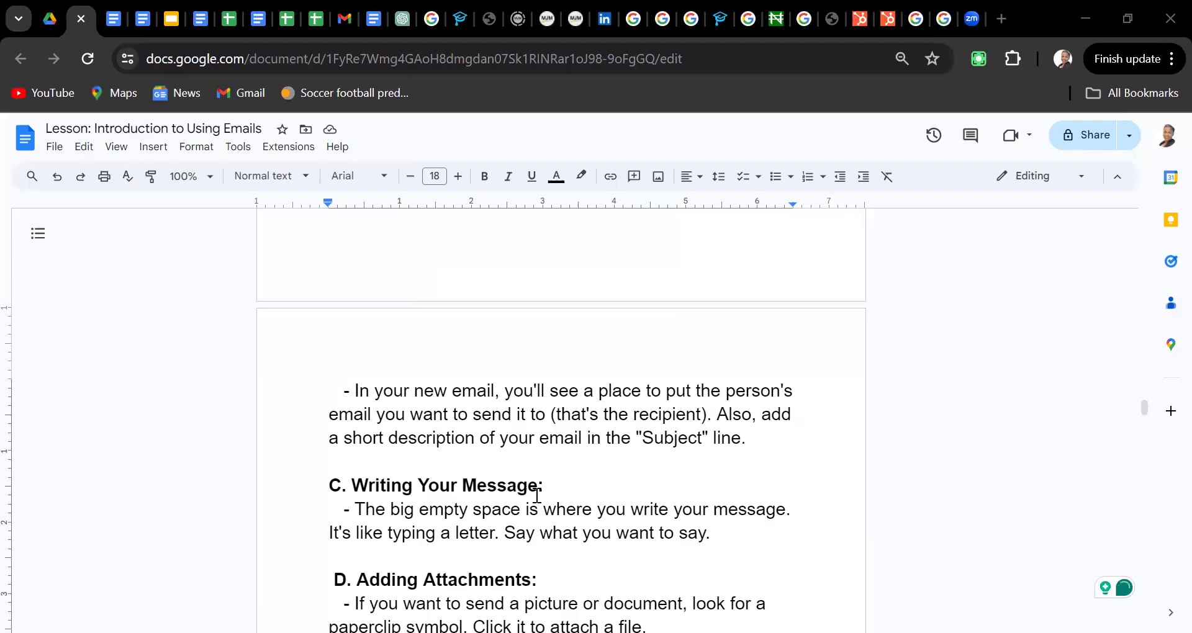
# Move down to section 'E. Sending Your Email' in the lesson, then go back to the Gmail inbox
pyautogui.press('Down')
pyautogui.press('Down')
pyautogui.press('Down')
pyautogui.press('Down')
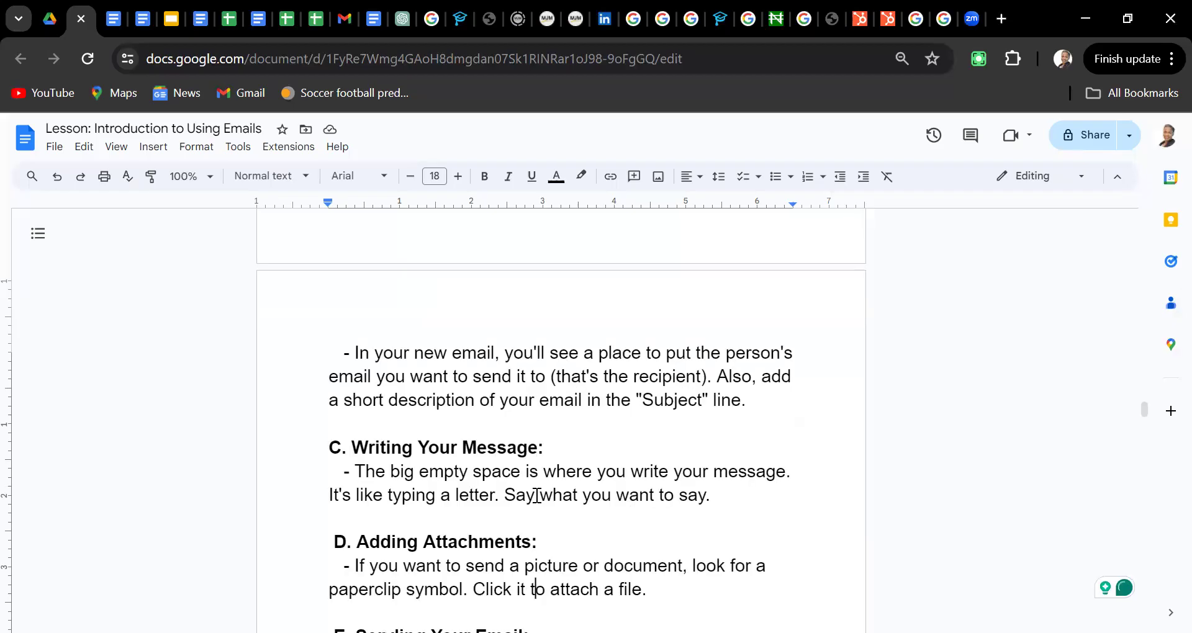
pyautogui.press('Down')
pyautogui.press('Down')
pyautogui.press('Down')
pyautogui.press('Down')
pyautogui.press('Down')
pyautogui.press('Down')
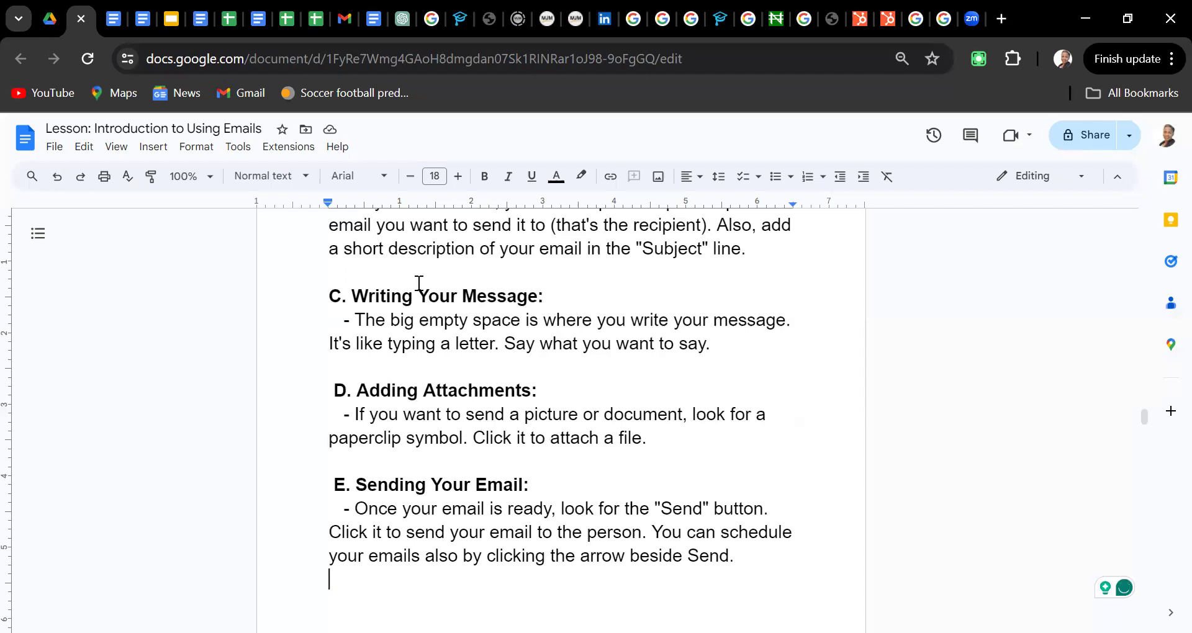
pyautogui.click(344, 19)
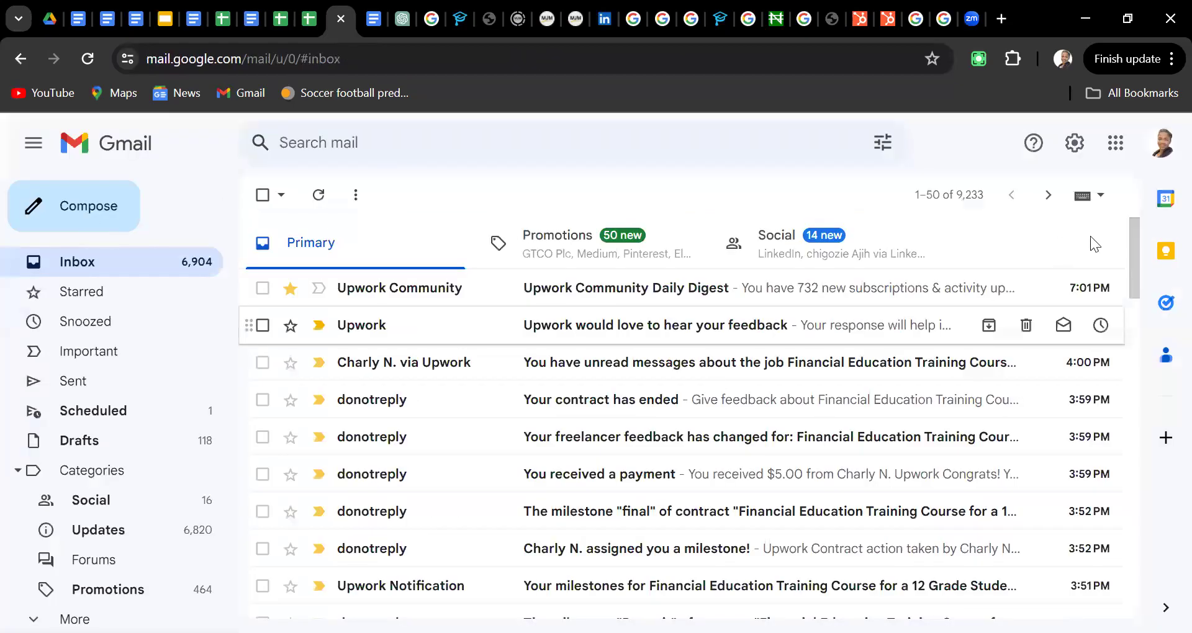
# Compose a new email, try Schedule send while it is empty, and dismiss the missing-recipient error
pyautogui.press('c')
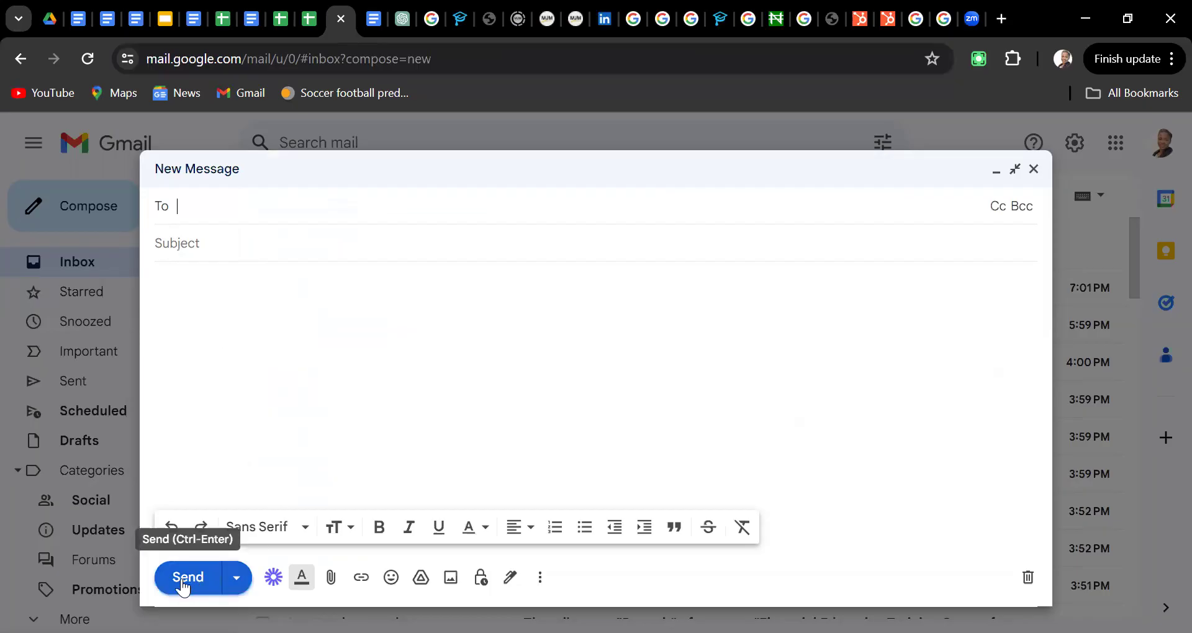
pyautogui.click(235, 590)
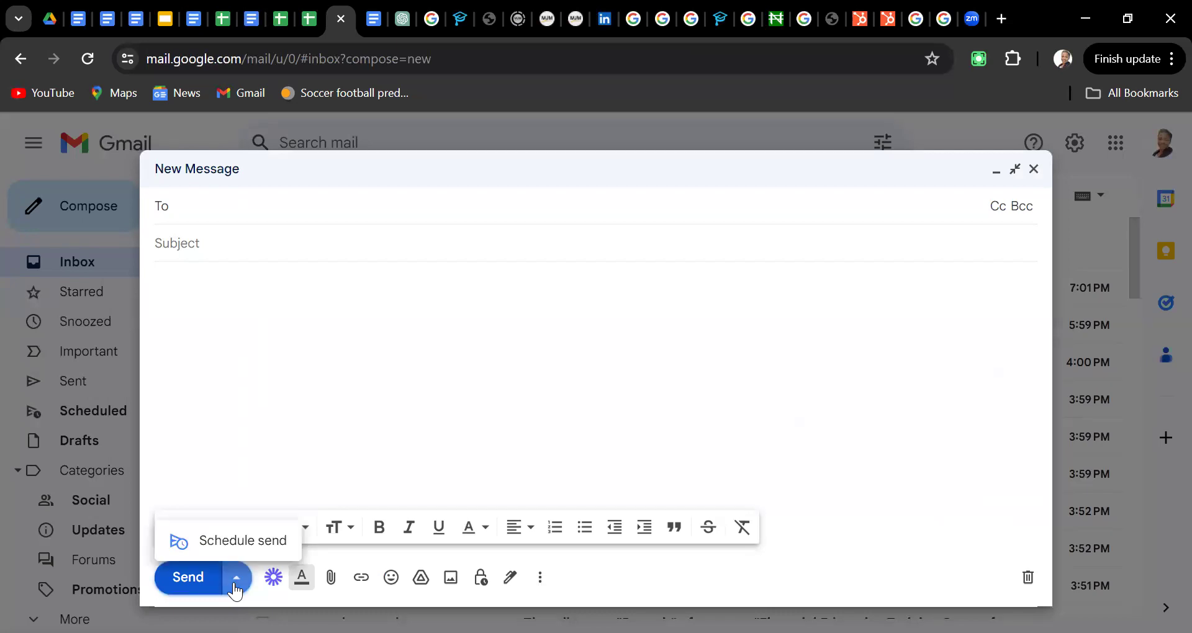
pyautogui.click(221, 543)
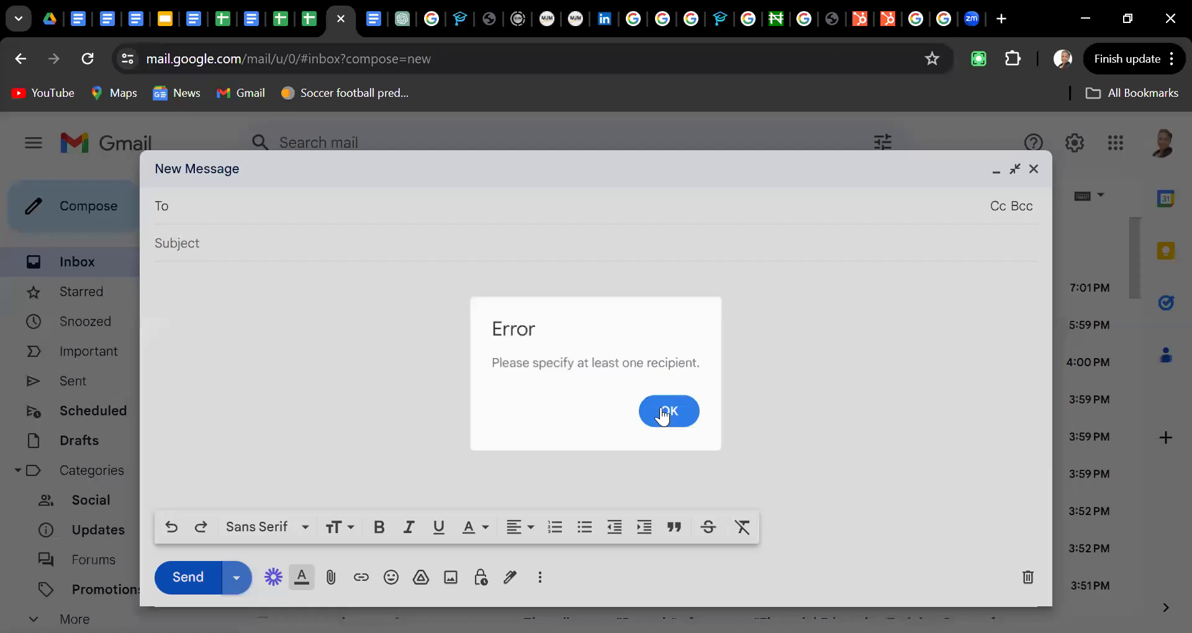
pyautogui.click(663, 415)
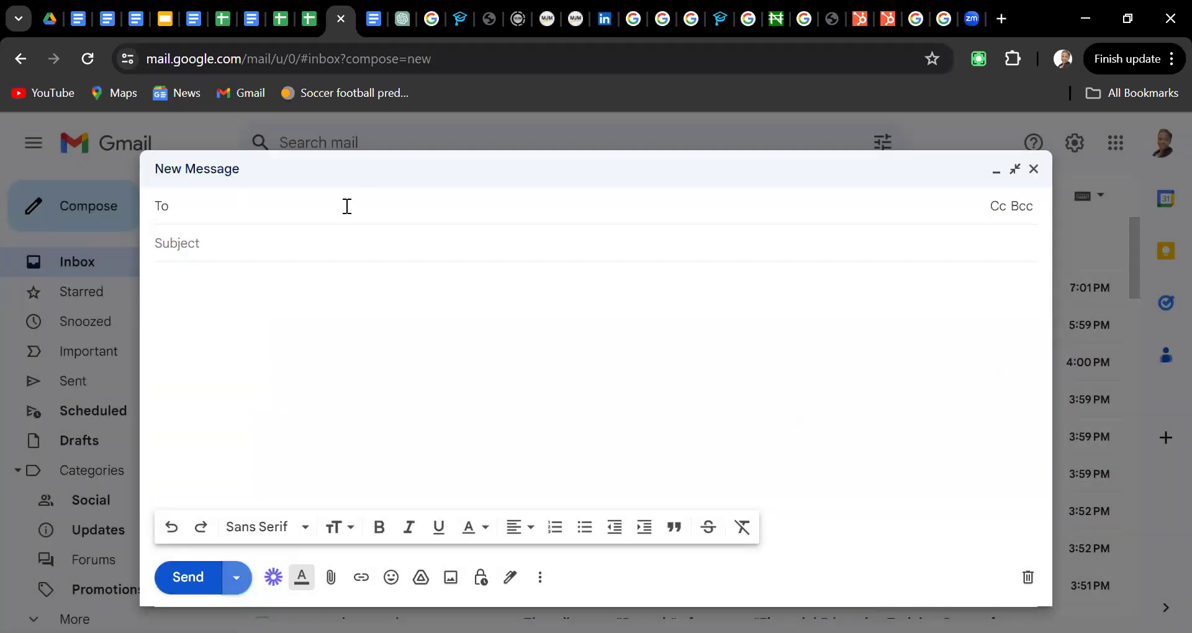
# Address the email to the suggested contact and give it the subject 'help'
pyautogui.click(347, 206)
pyautogui.write('uya')
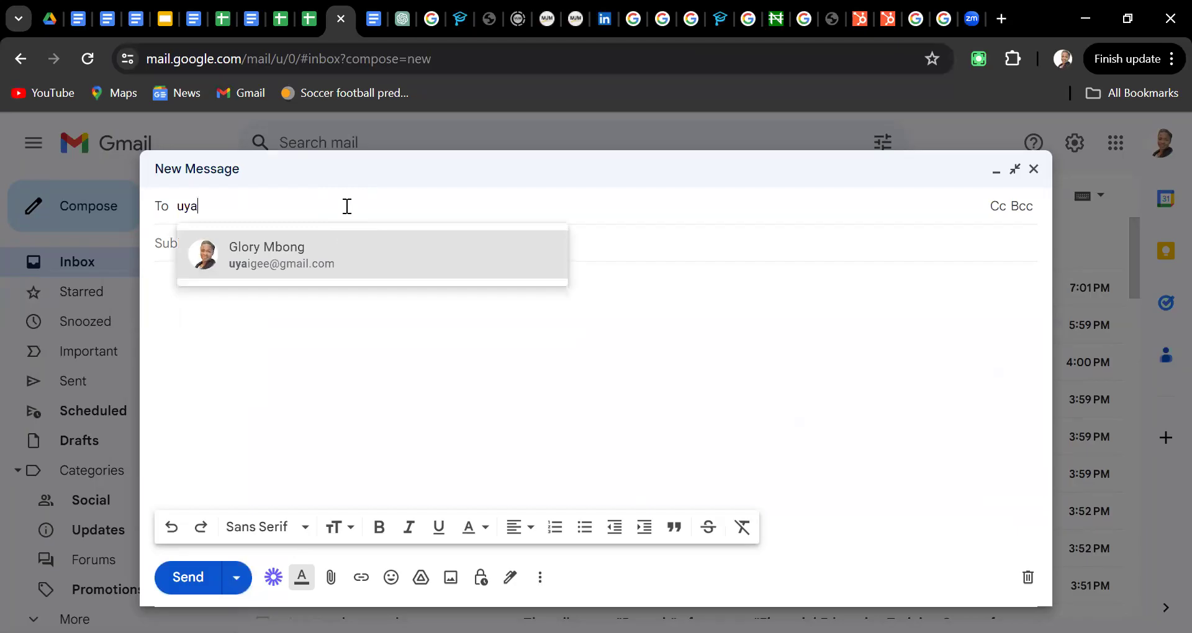
pyautogui.click(337, 256)
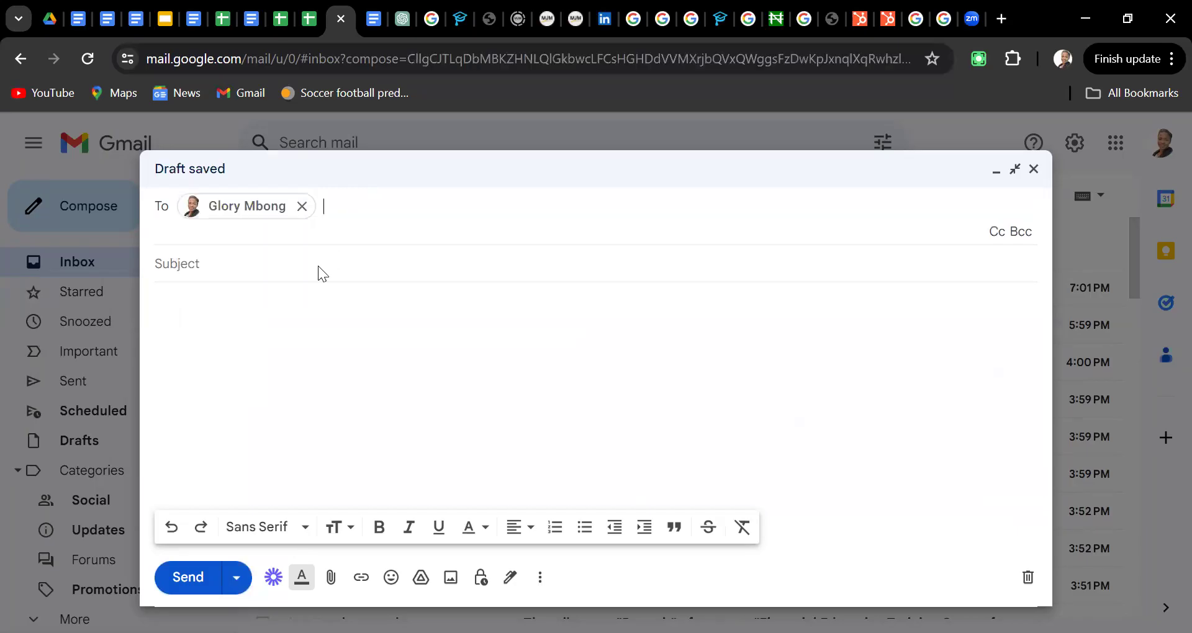
pyautogui.press('Tab')
pyautogui.write('h')
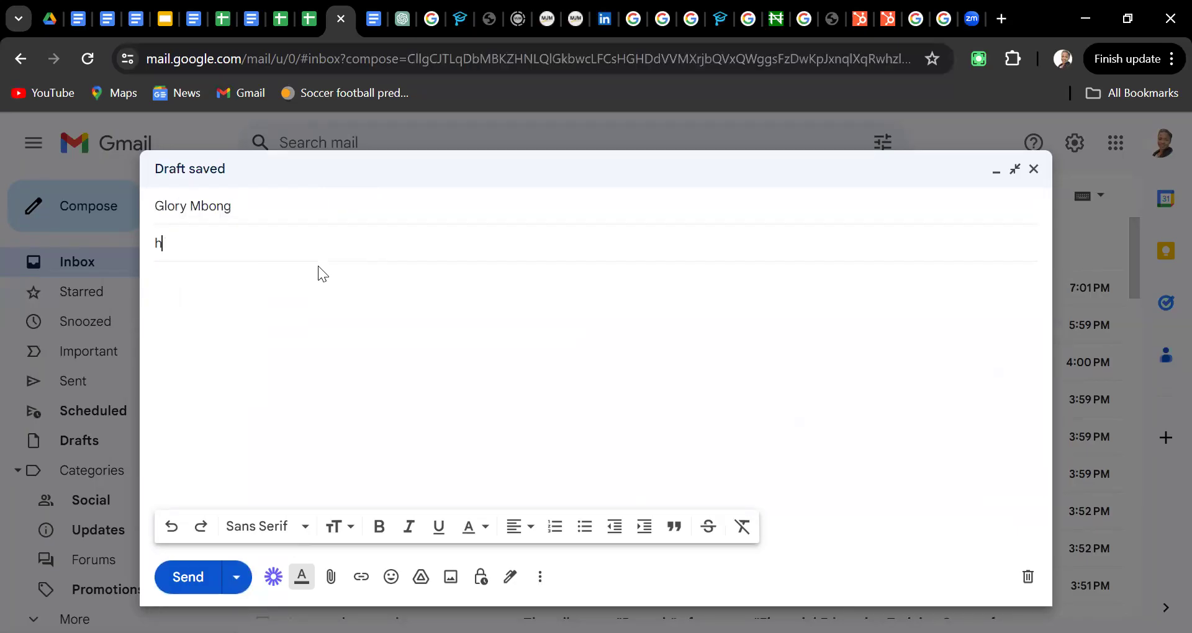
pyautogui.write('elp')
# Write the body 'Please see attached my credentials.' using the suggested word completions
pyautogui.click(270, 289)
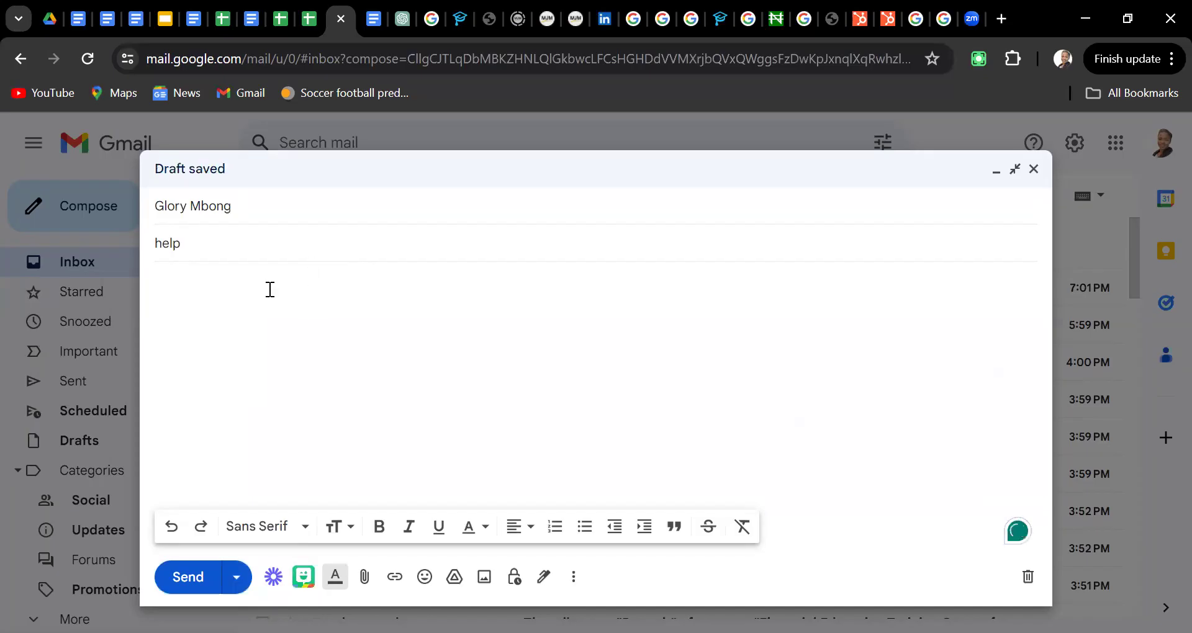
pyautogui.write('Please se')
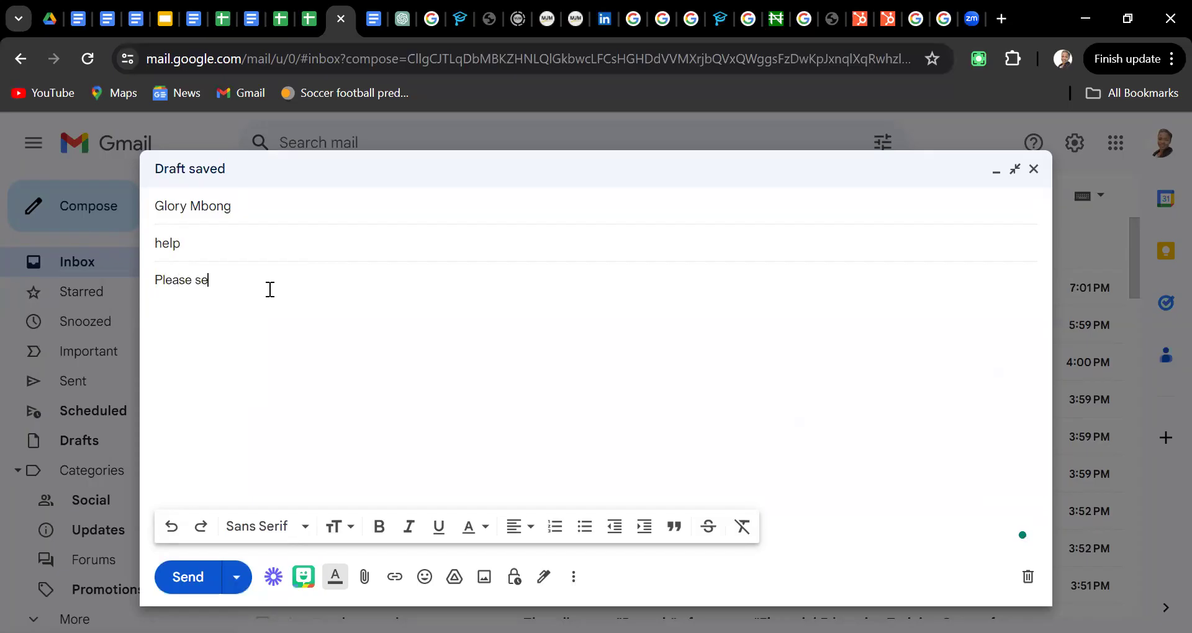
pyautogui.write('e att')
pyautogui.press('Tab')
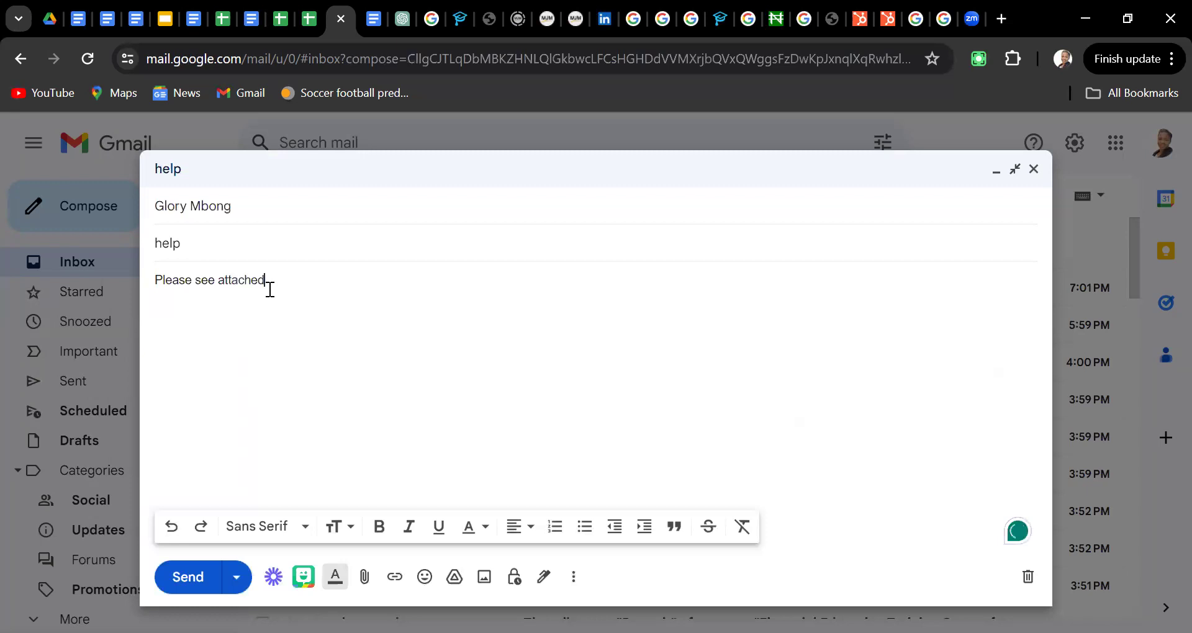
pyautogui.write('my credenti')
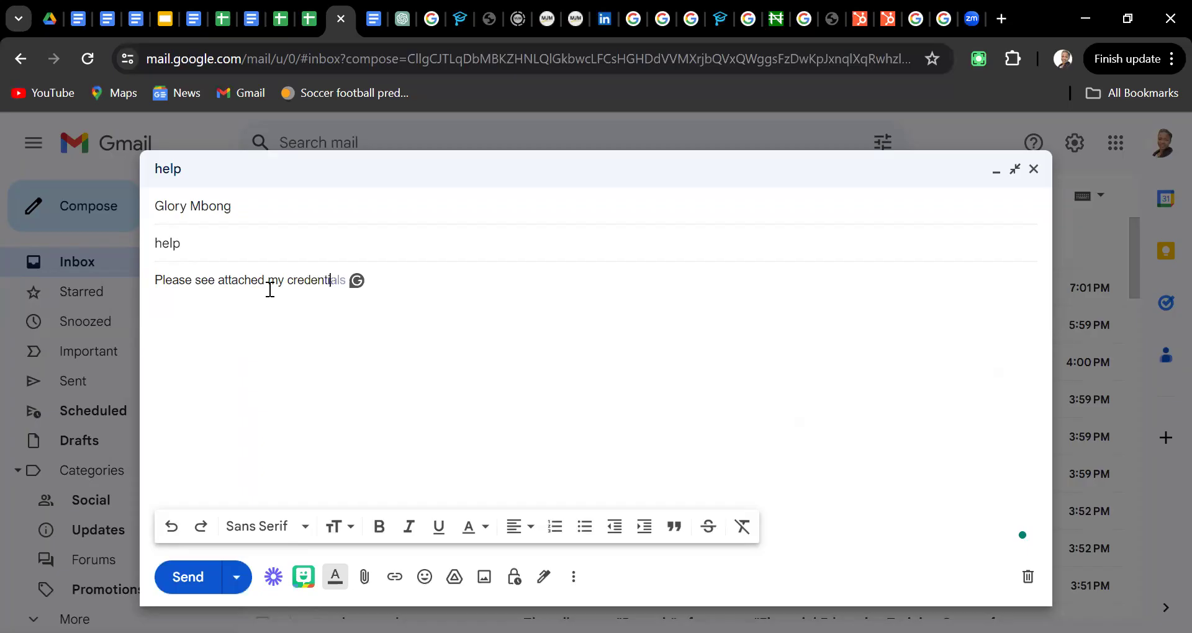
pyautogui.press('Tab')
pyautogui.write('.')
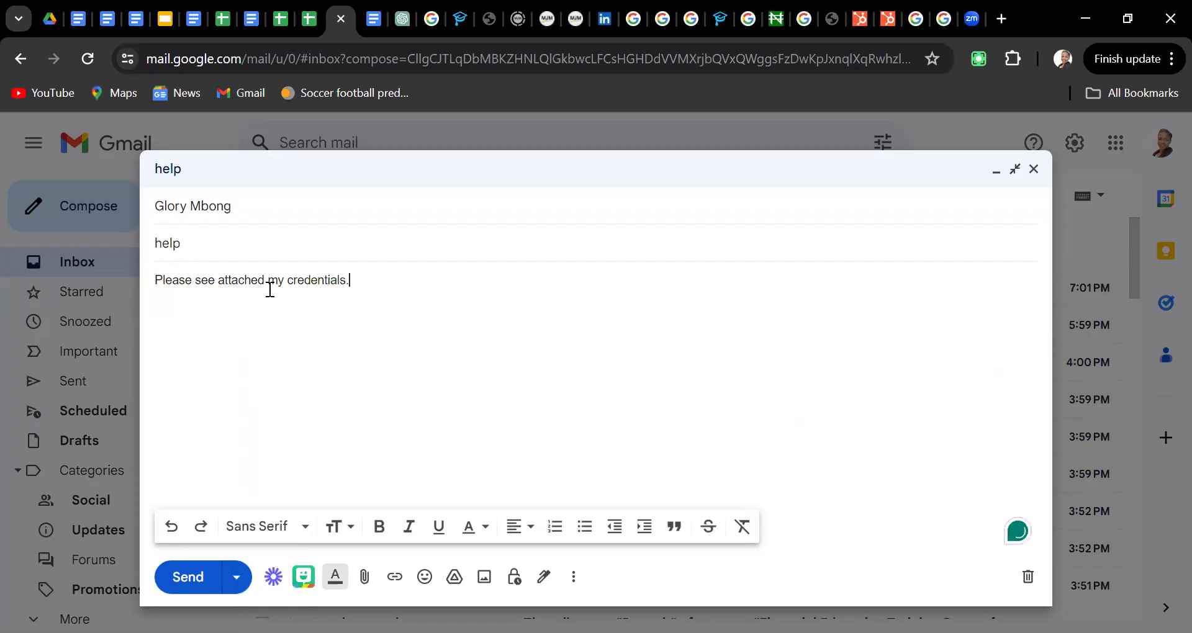
pyautogui.click(239, 582)
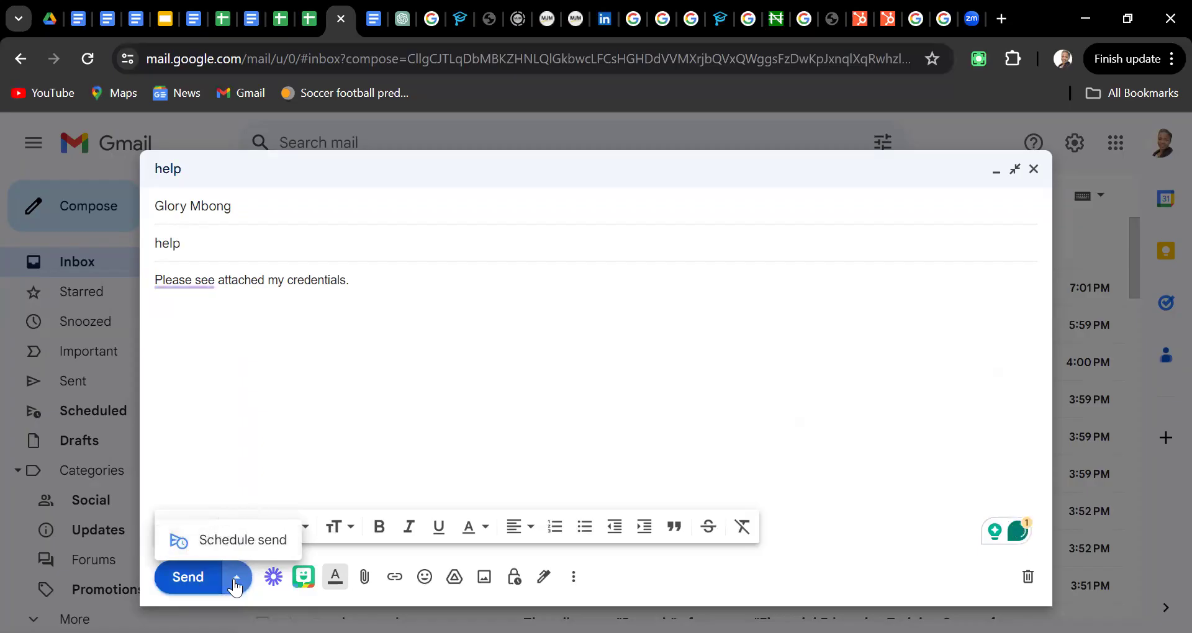
# Pick a custom send date of May 4 with time 6:00 am and confirm Schedule send
pyautogui.click(228, 541)
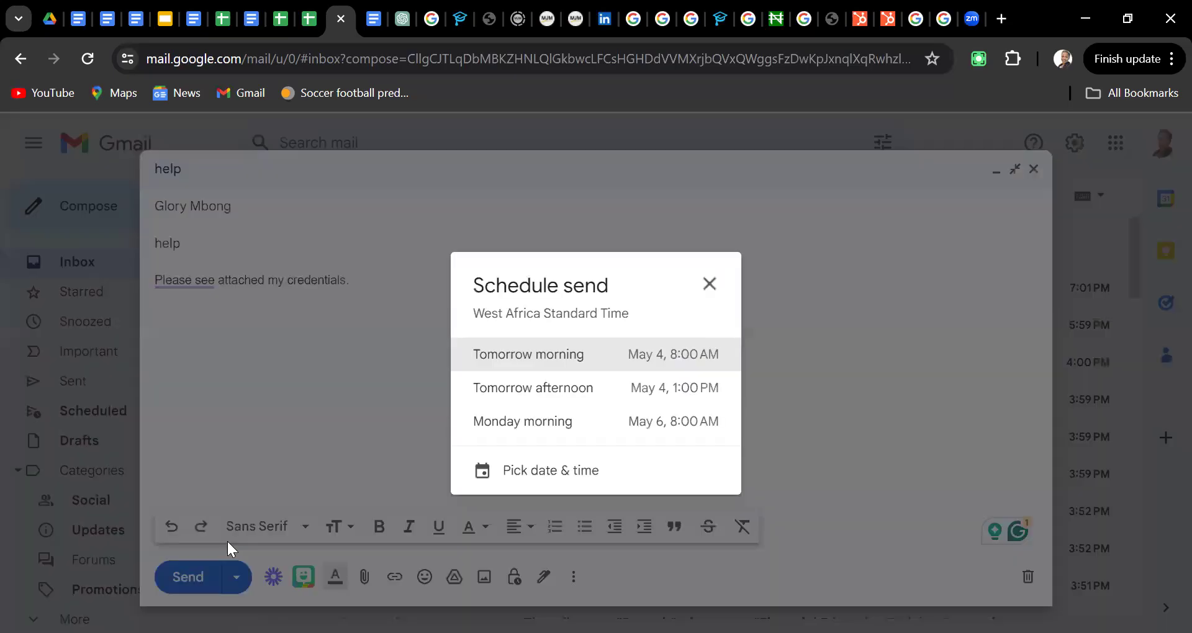
pyautogui.click(525, 475)
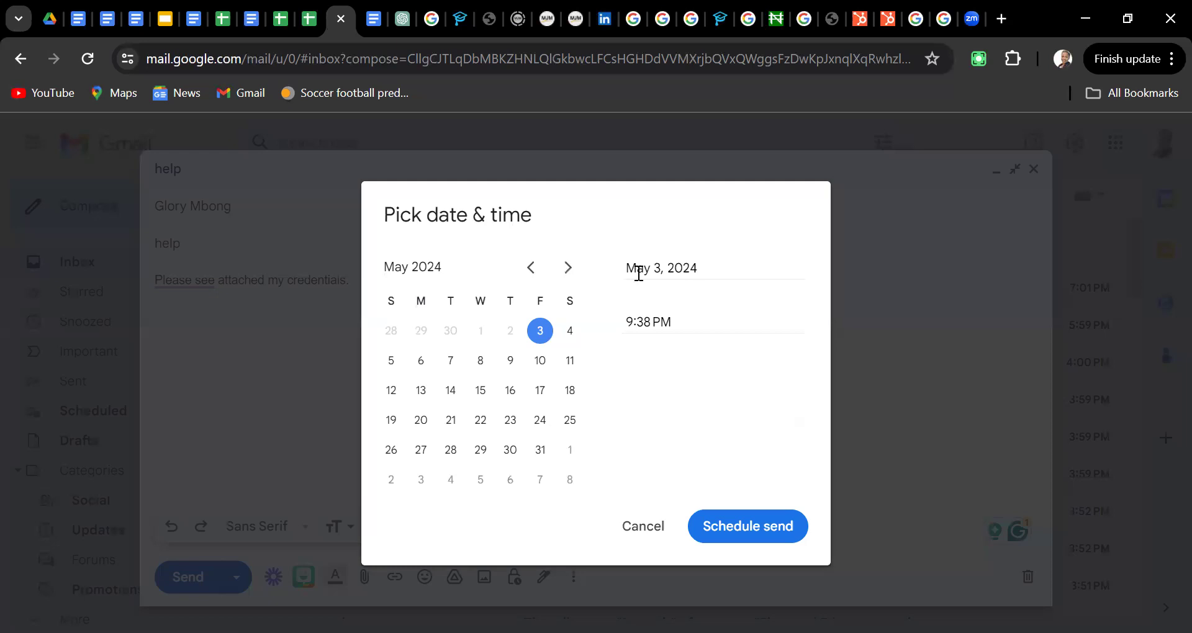
pyautogui.click(570, 331)
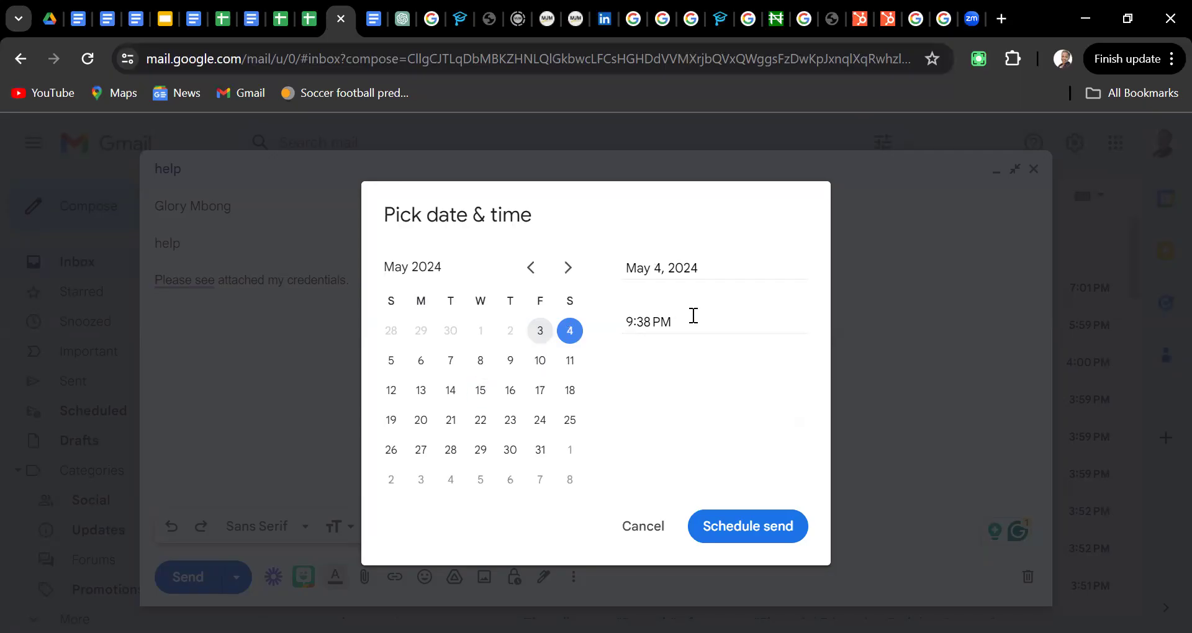
pyautogui.press('BackSpace')
pyautogui.press('BackSpace')
pyautogui.press('BackSpace')
pyautogui.press('BackSpace')
pyautogui.press('BackSpace')
pyautogui.press('BackSpace')
pyautogui.press('BackSpace')
pyautogui.write('6')
pyautogui.write(':00 am')
pyautogui.click(724, 542)
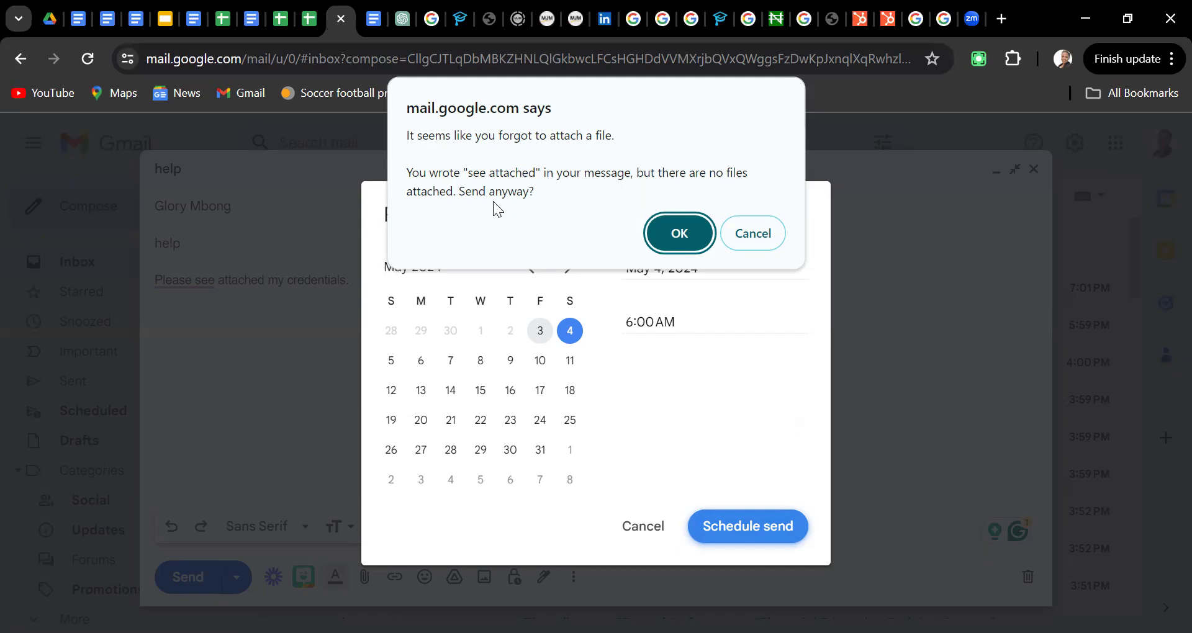
# Dismiss the missing-attachment alert and cancel the date-and-time picker to return to the 'help' draft
pyautogui.click(750, 235)
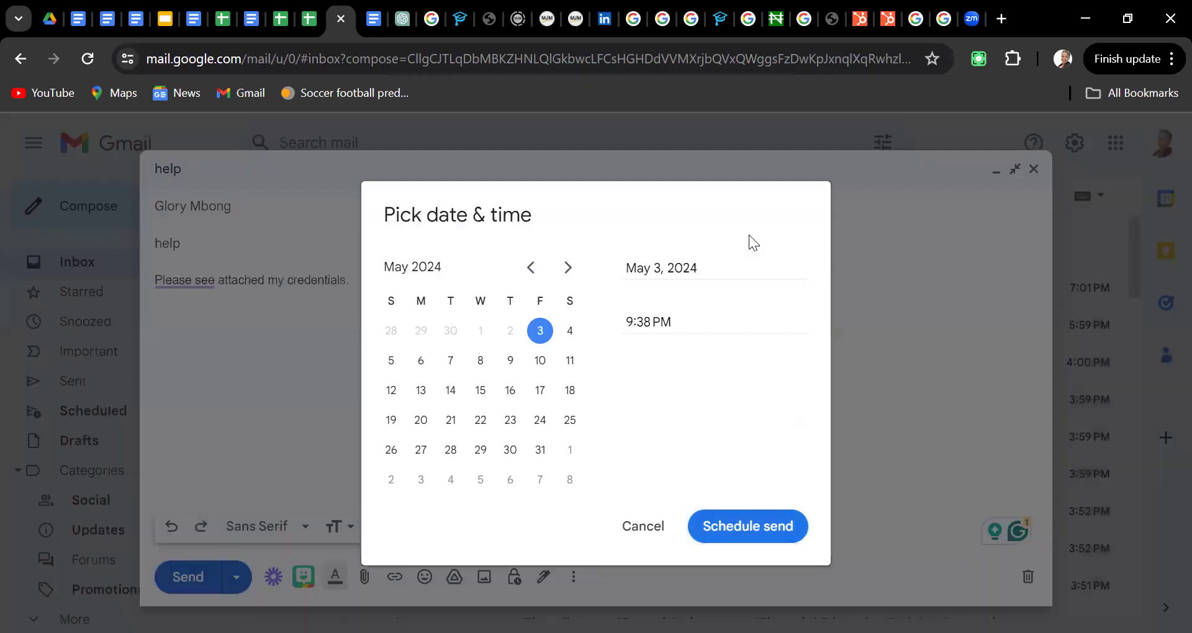
pyautogui.click(649, 530)
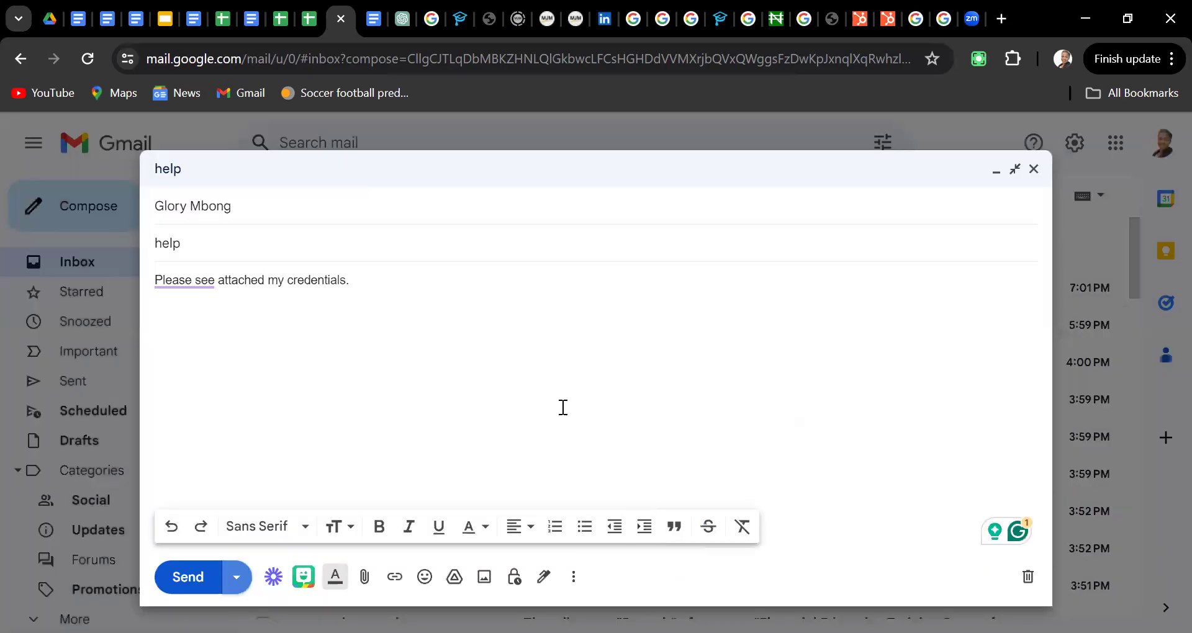
# Attach the HR Operations CV Word file from Documents > My CVs to the draft
pyautogui.click(365, 582)
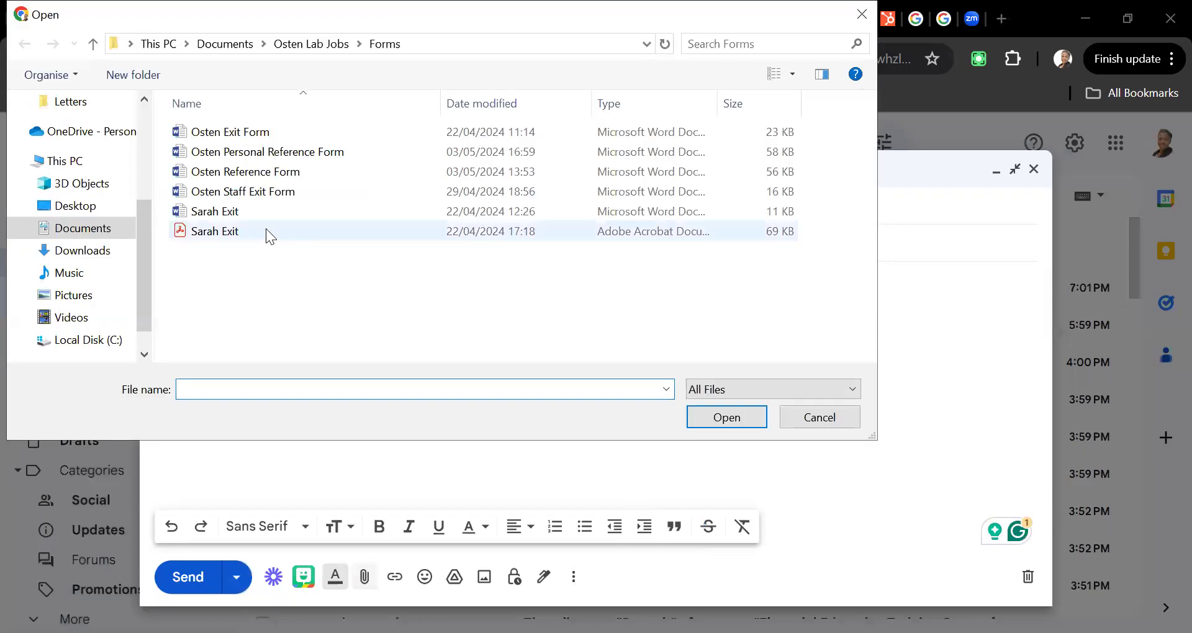
pyautogui.click(225, 45)
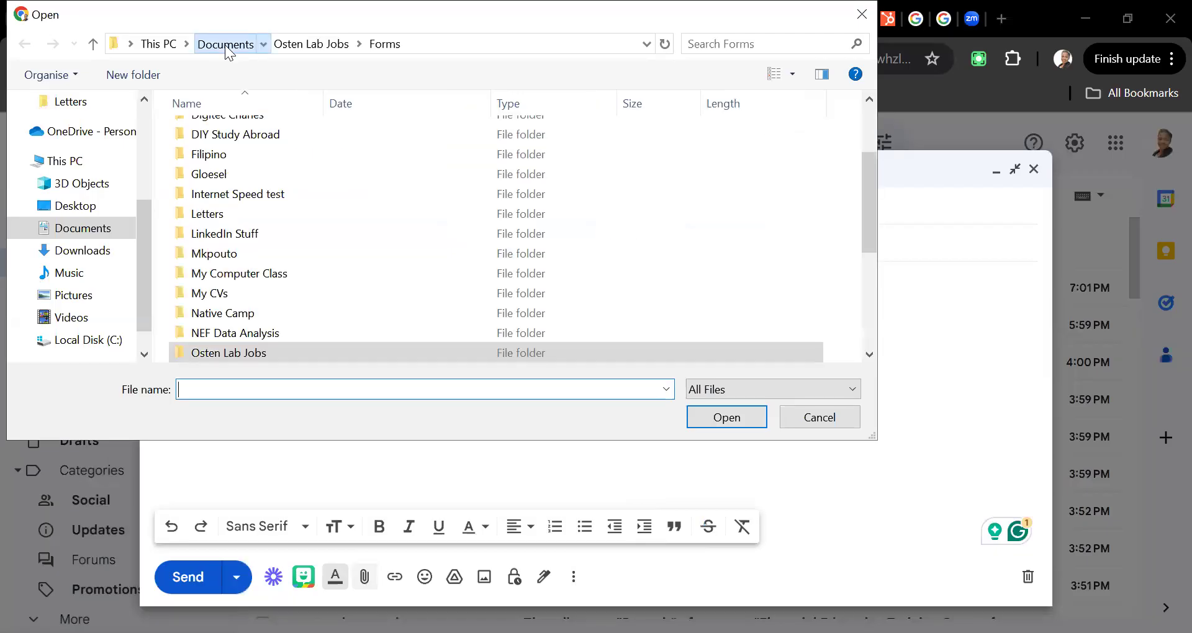
pyautogui.click(214, 300)
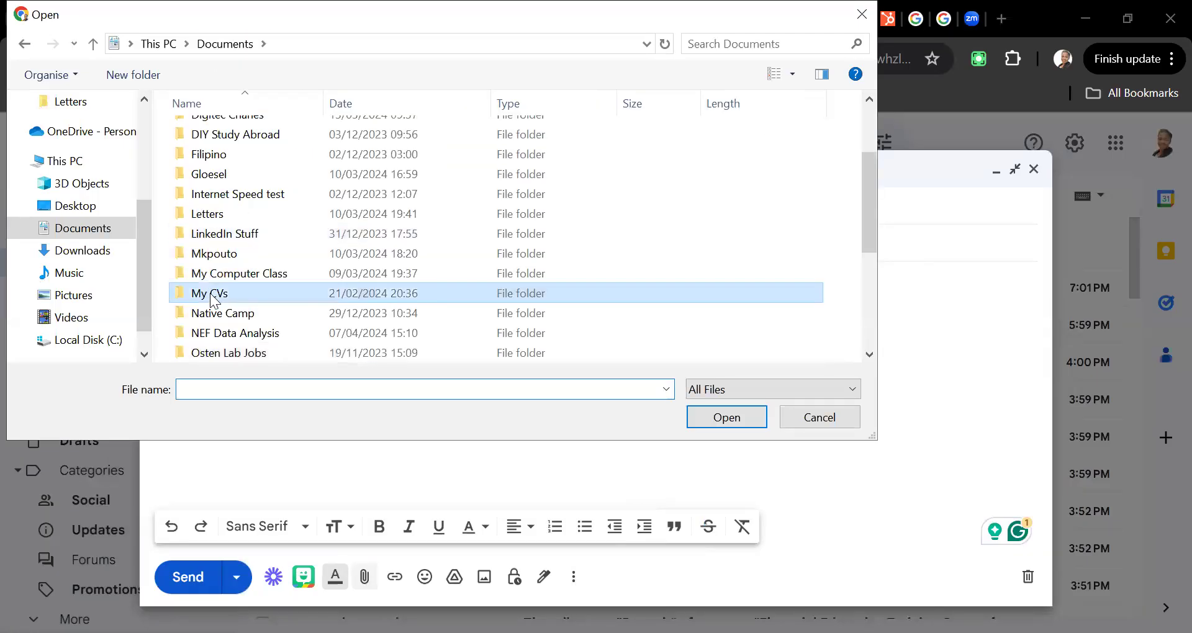
pyautogui.doubleClick(214, 300)
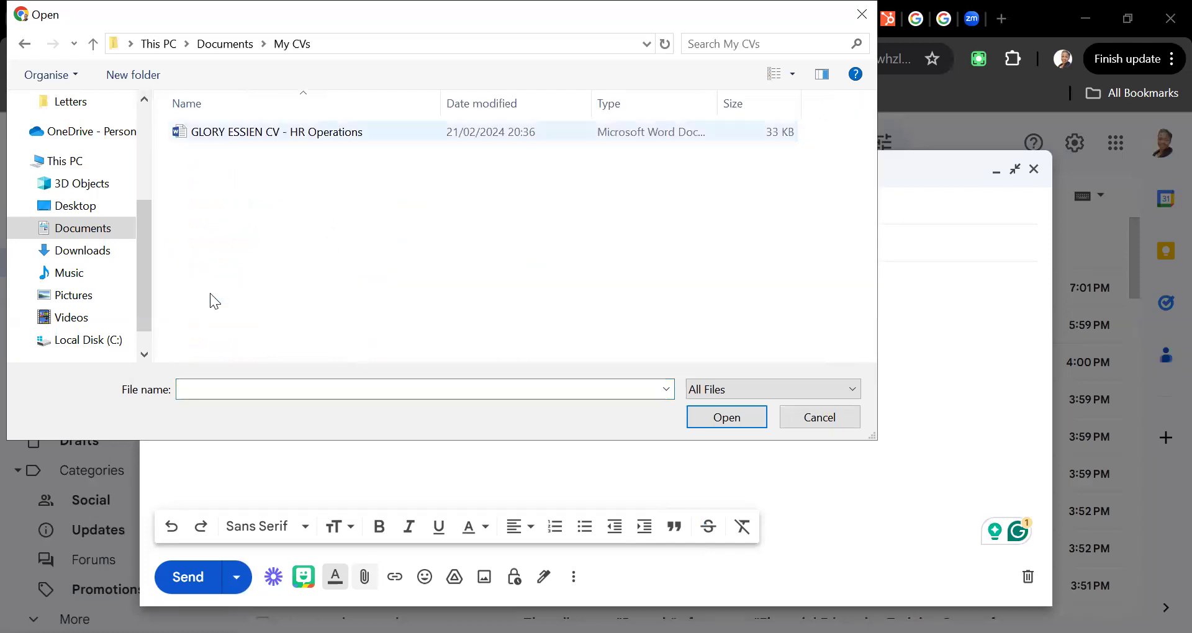
pyautogui.press('Down')
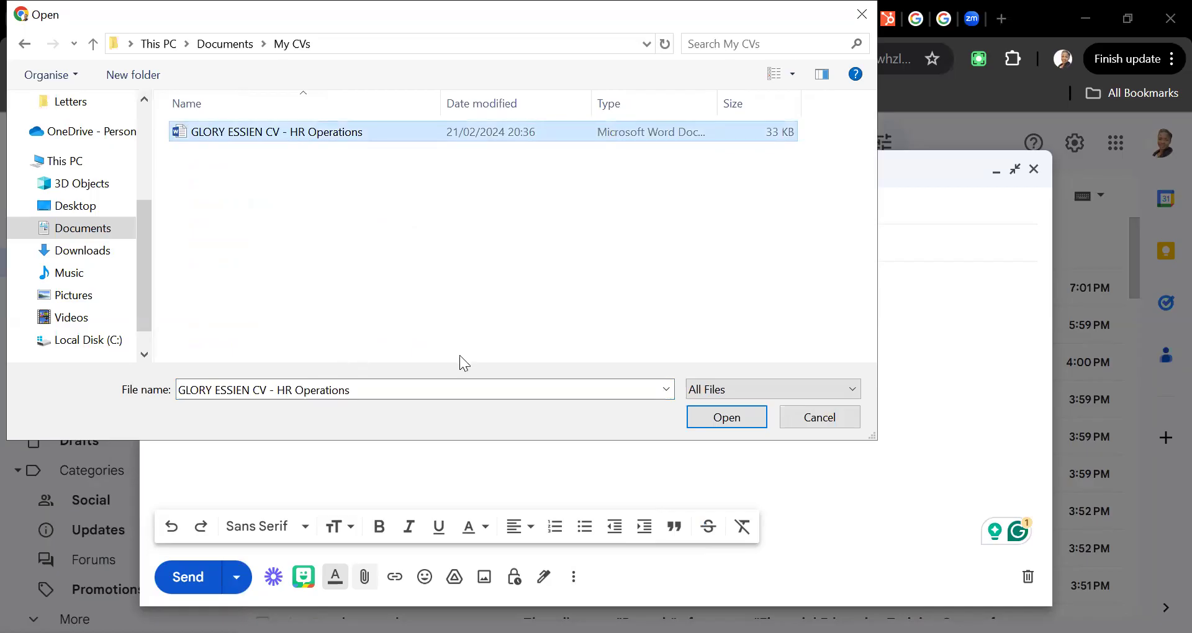
pyautogui.click(739, 416)
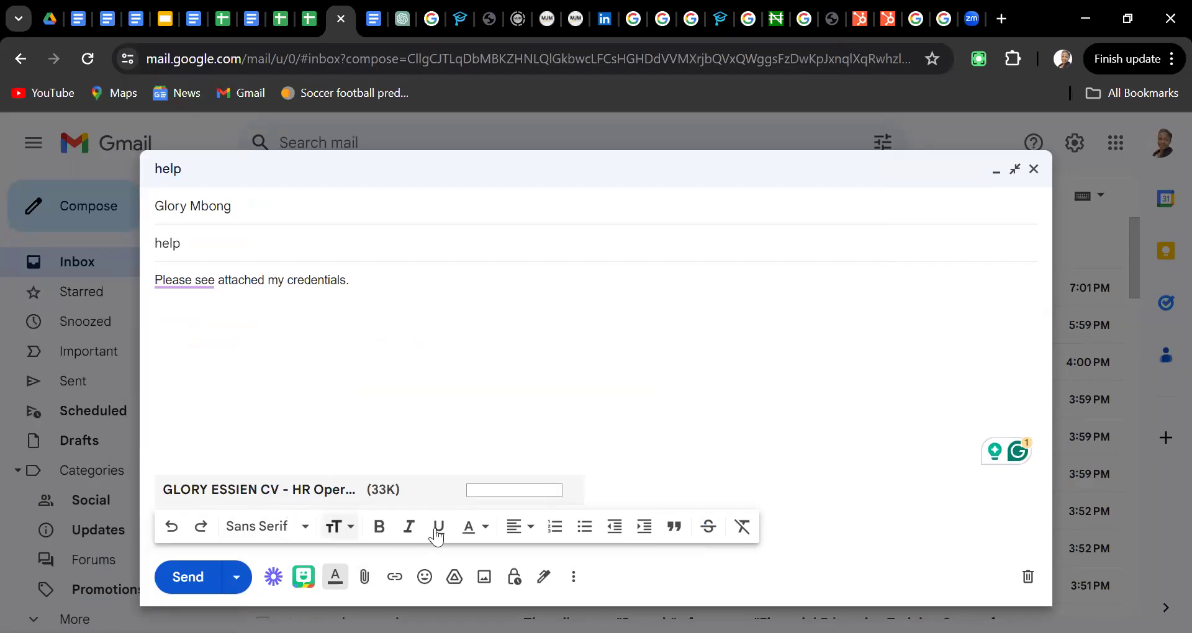
pyautogui.click(365, 579)
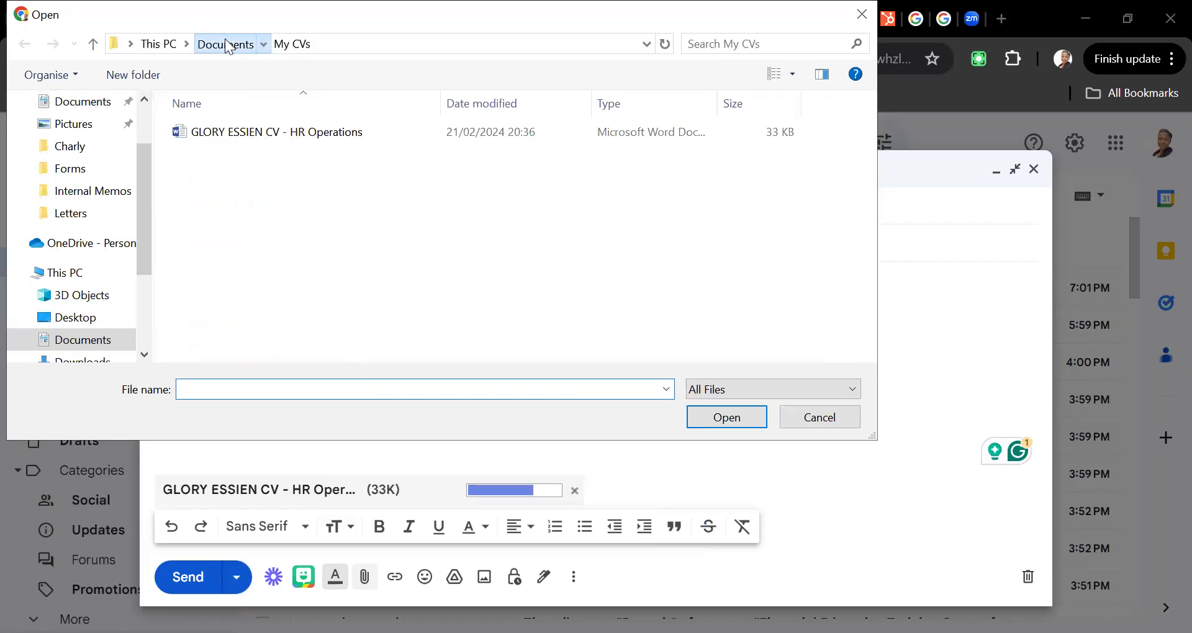
# Attach 'The desktop.png' from Documents > Basic Computer Literacy as the second attachment
pyautogui.click(226, 44)
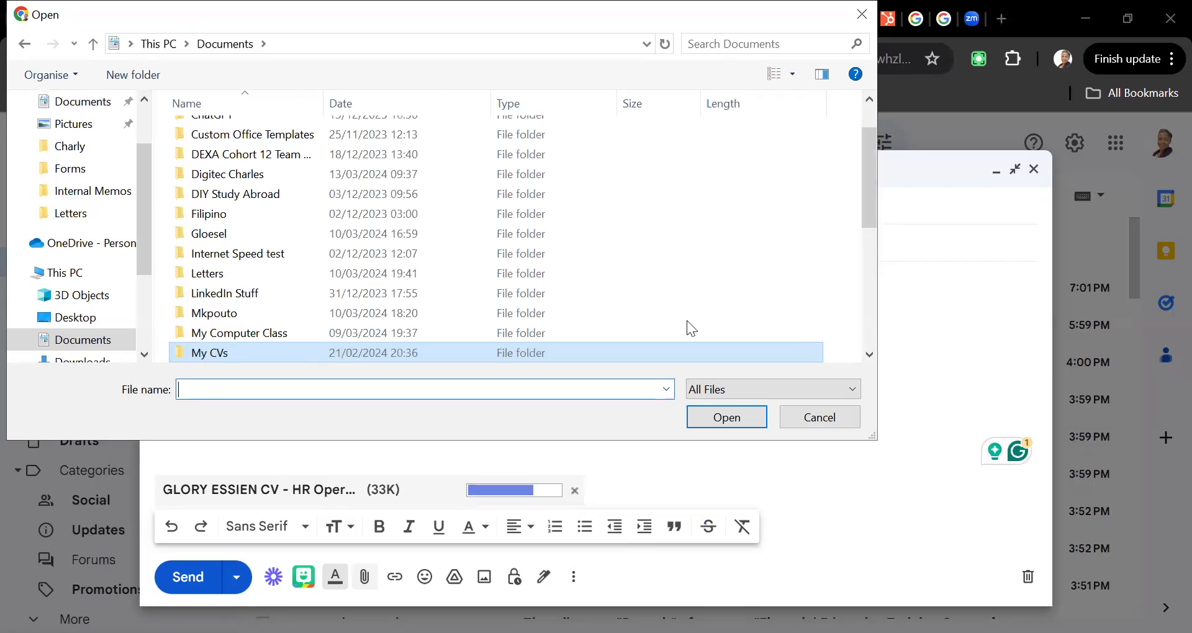
pyautogui.moveTo(866, 186); pyautogui.dragTo(859, 249)
pyautogui.scroll(-2, 859, 251)
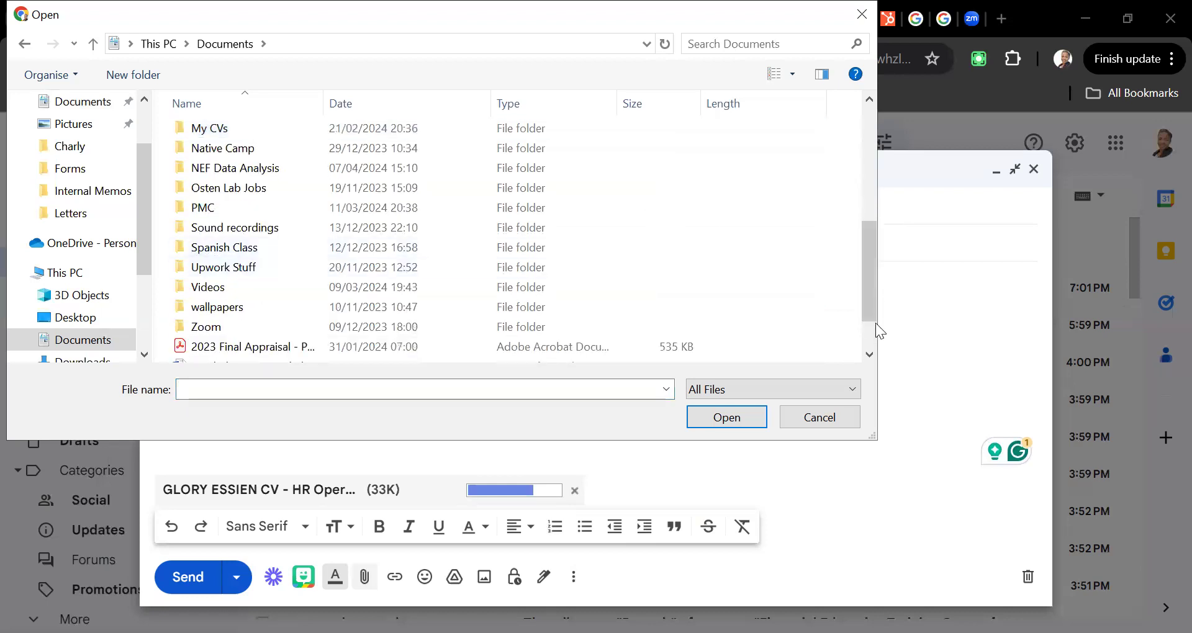
pyautogui.click(871, 354)
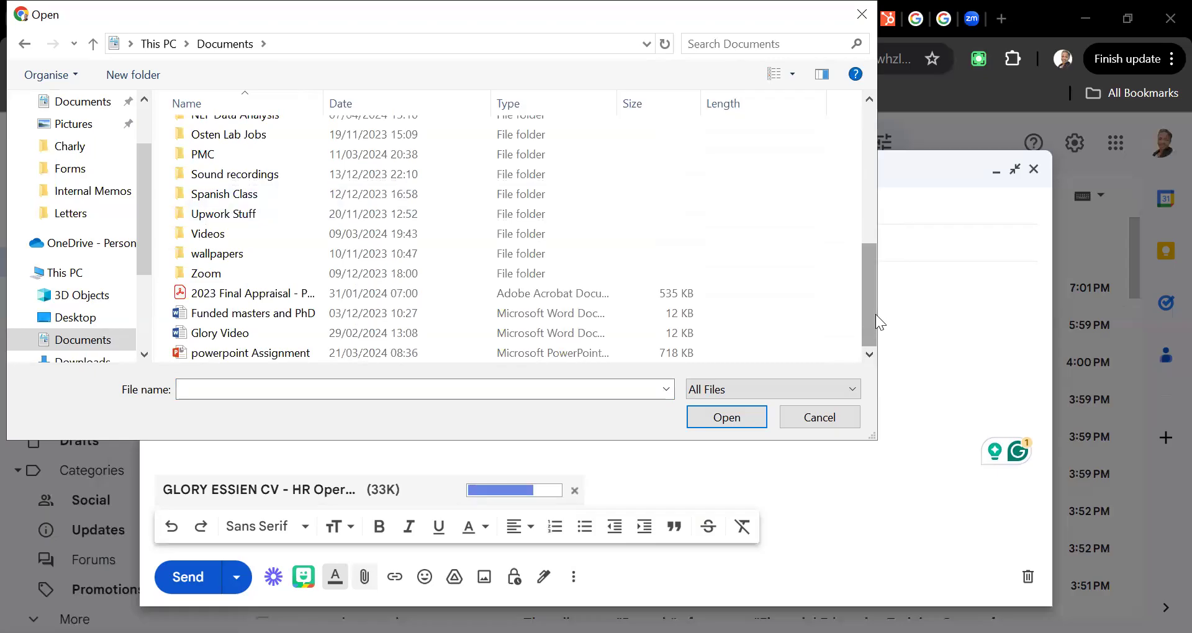
pyautogui.moveTo(876, 314); pyautogui.dragTo(873, 183)
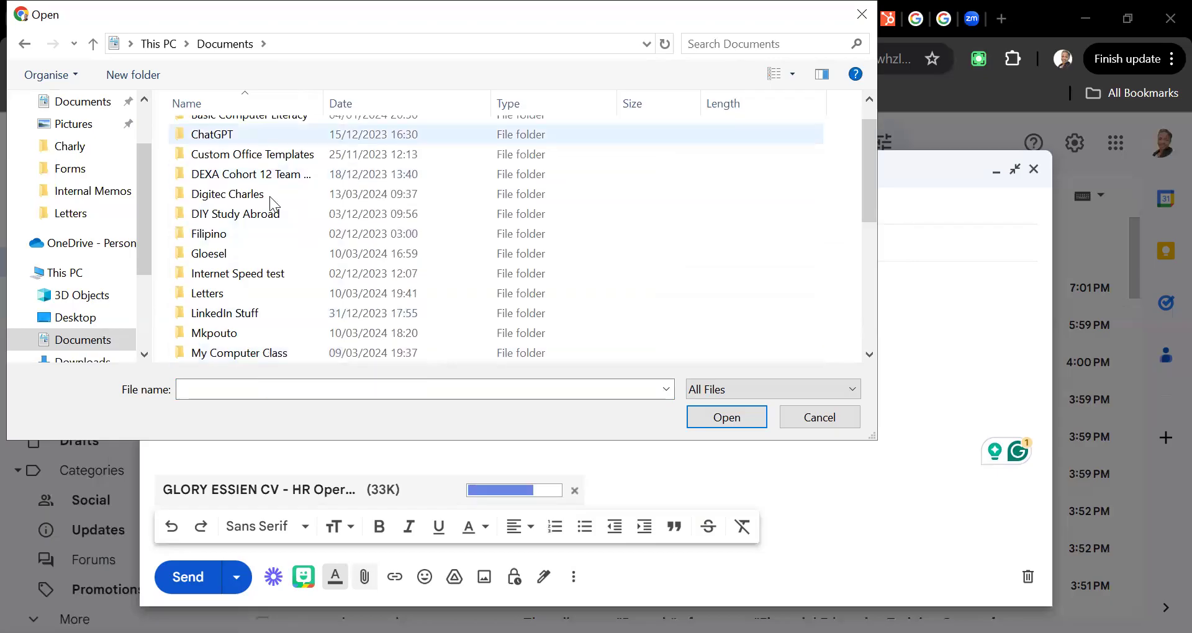
pyautogui.press('Return')
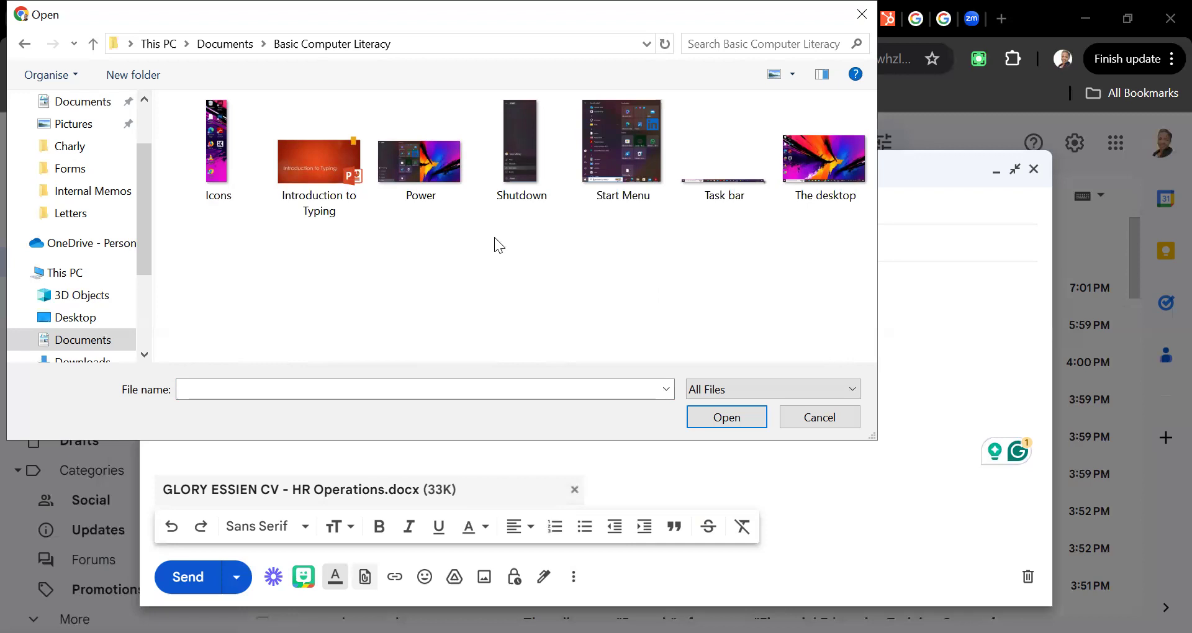
pyautogui.click(781, 201)
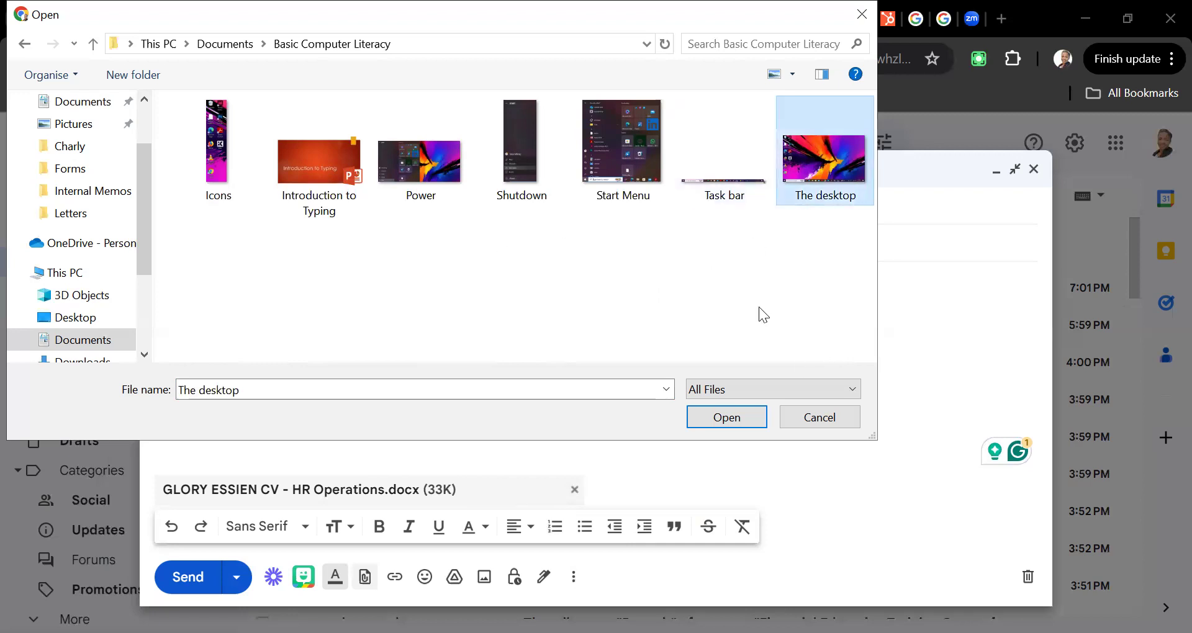
pyautogui.click(746, 414)
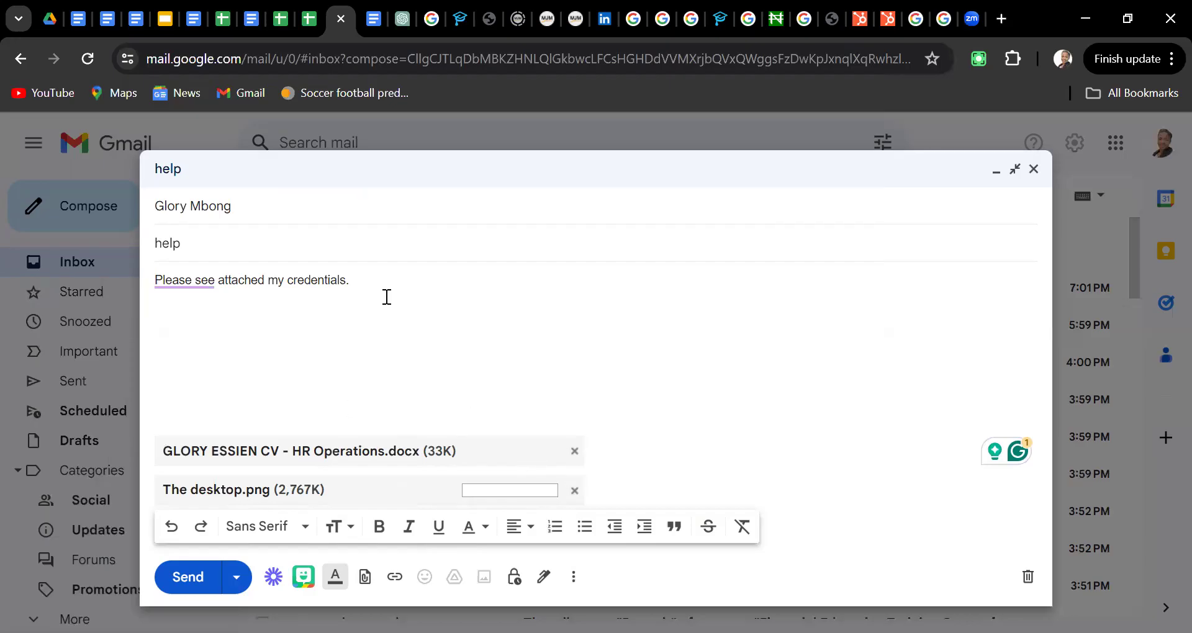
# Schedule the two-attachment draft to send on May 3, 2024 at 9:41 PM
pyautogui.click(237, 580)
pyautogui.click(254, 547)
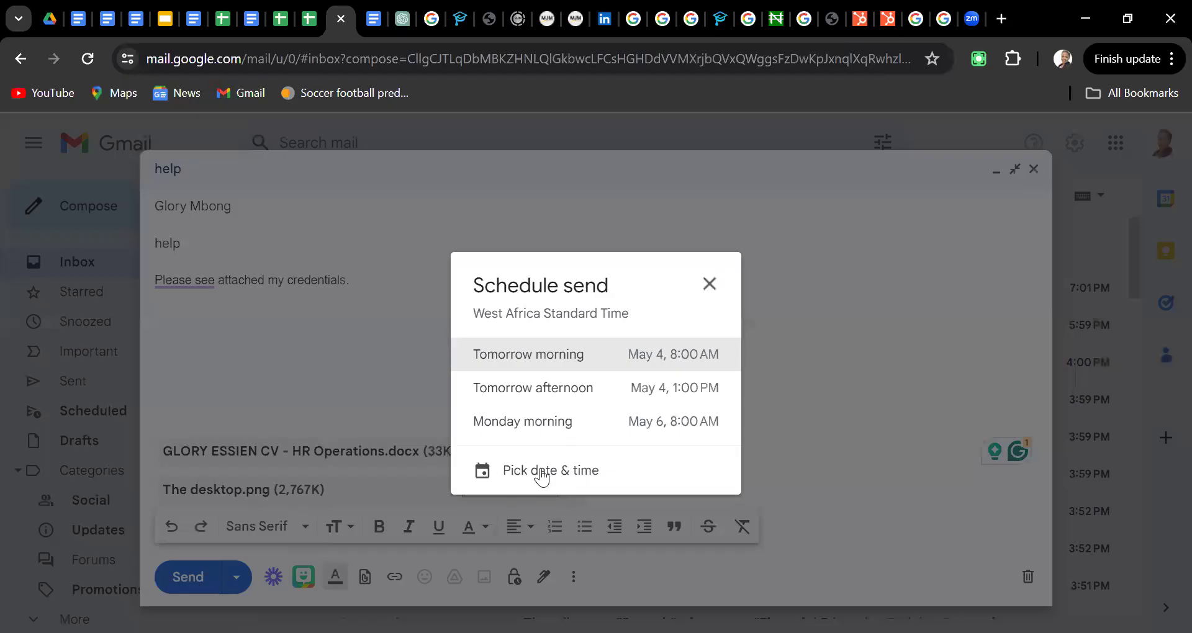
pyautogui.click(540, 472)
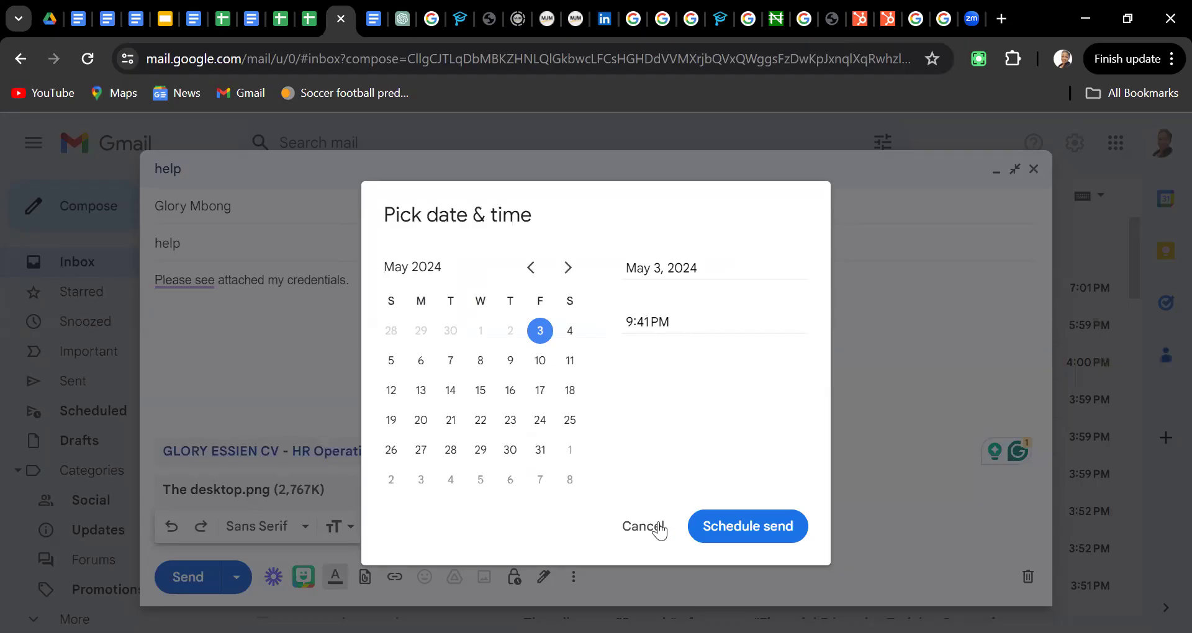
pyautogui.click(724, 531)
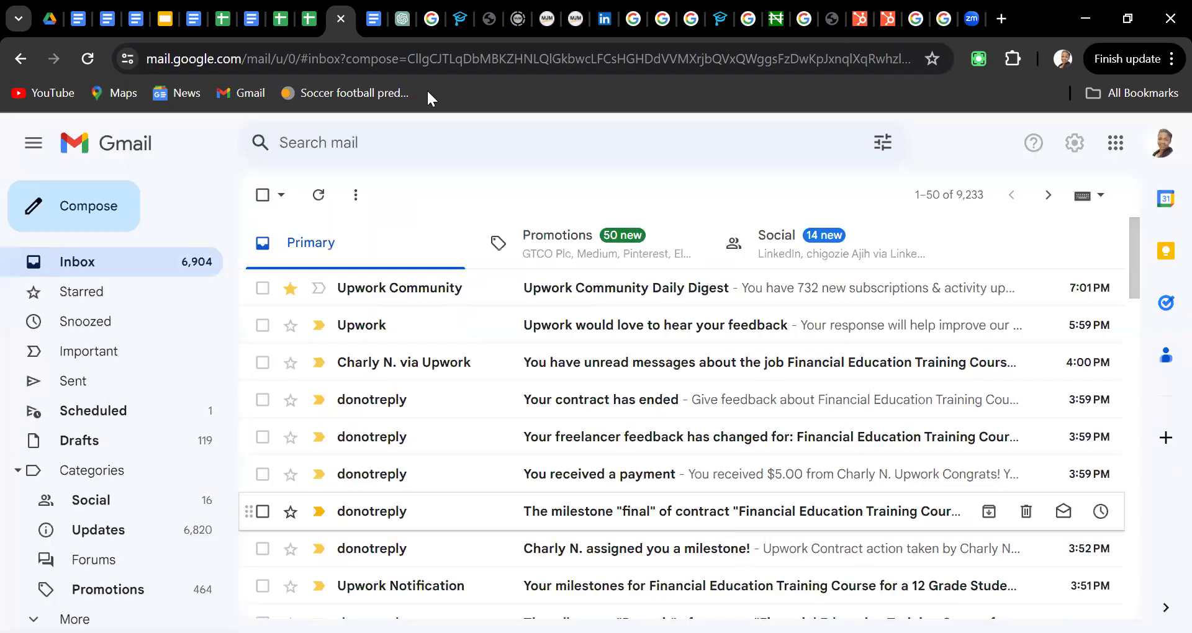
# In the lesson doc, end the Sending step with 'beside Send button.' and add a blank line under heading V
pyautogui.click(80, 21)
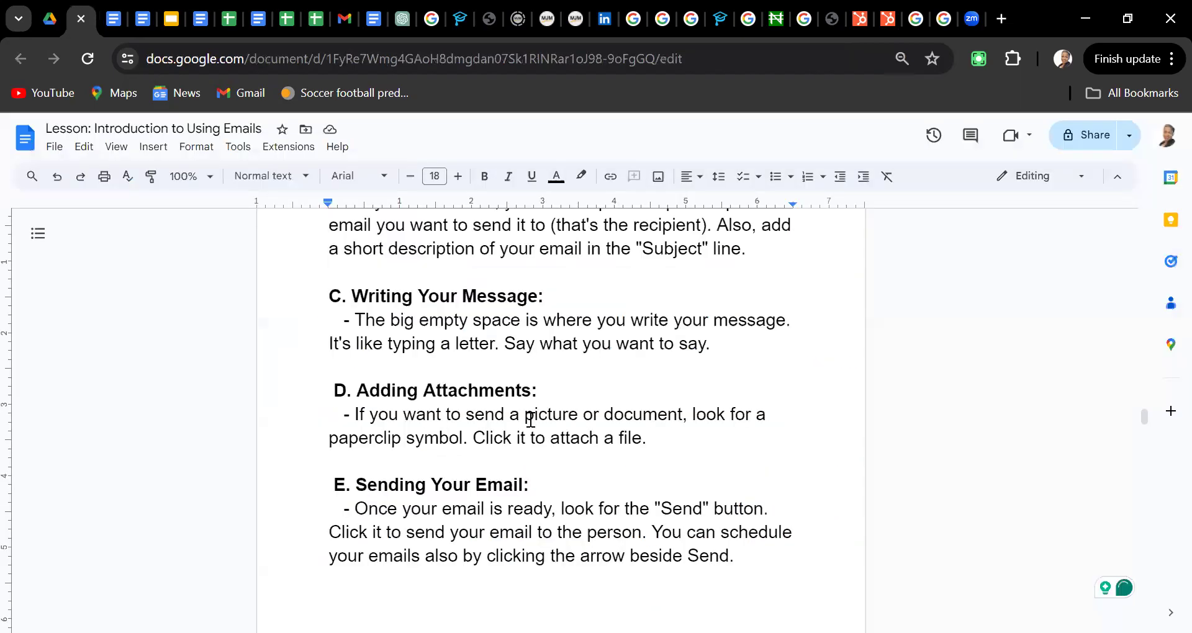
pyautogui.click(526, 414)
pyautogui.press('Down')
pyautogui.press('Down')
pyautogui.press('Down')
pyautogui.press('Down')
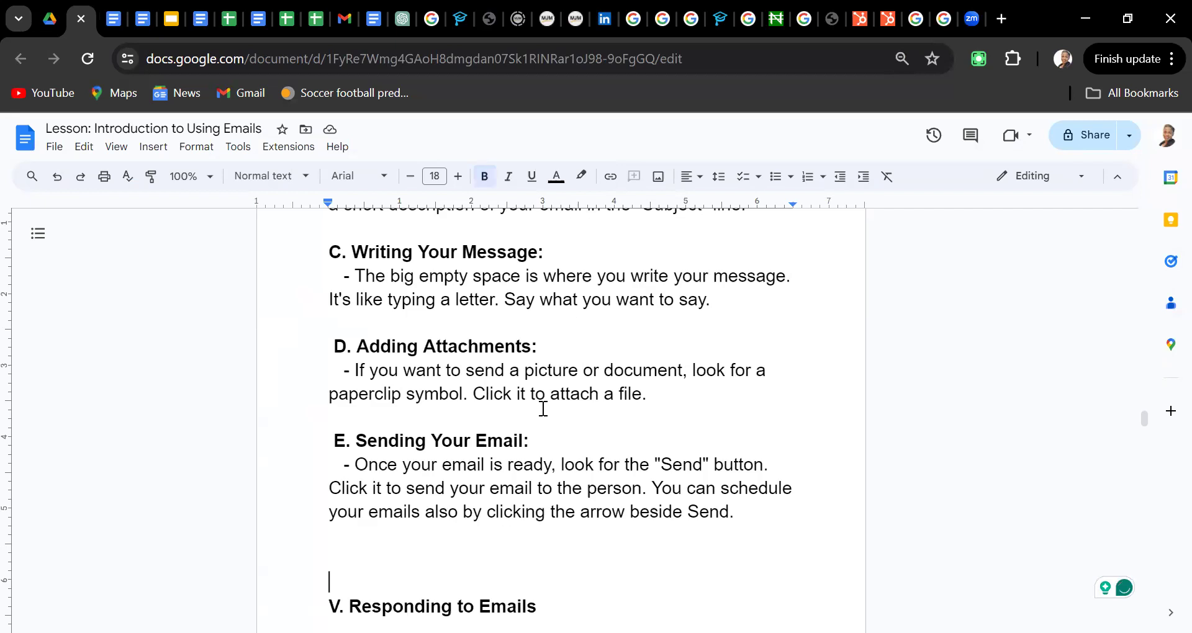
pyautogui.press('Down')
pyautogui.press('Down')
pyautogui.press('Down')
pyautogui.press('Down')
pyautogui.scroll(-1, 683, 366)
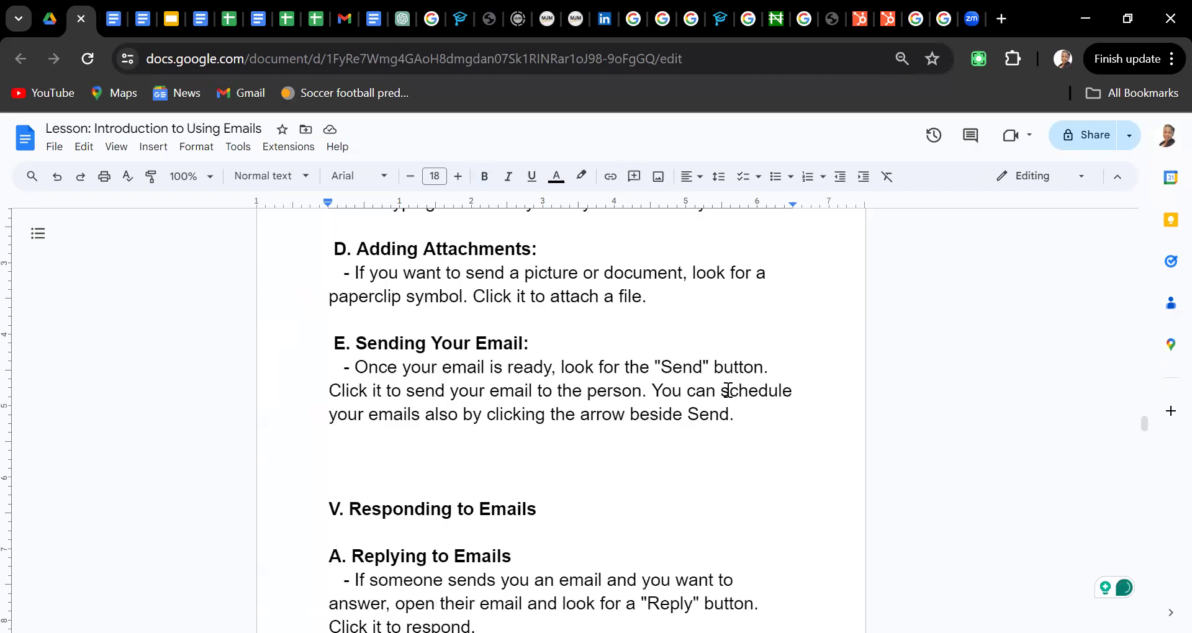
pyautogui.click(735, 415)
pyautogui.press('BackSpace')
pyautogui.write('button.')
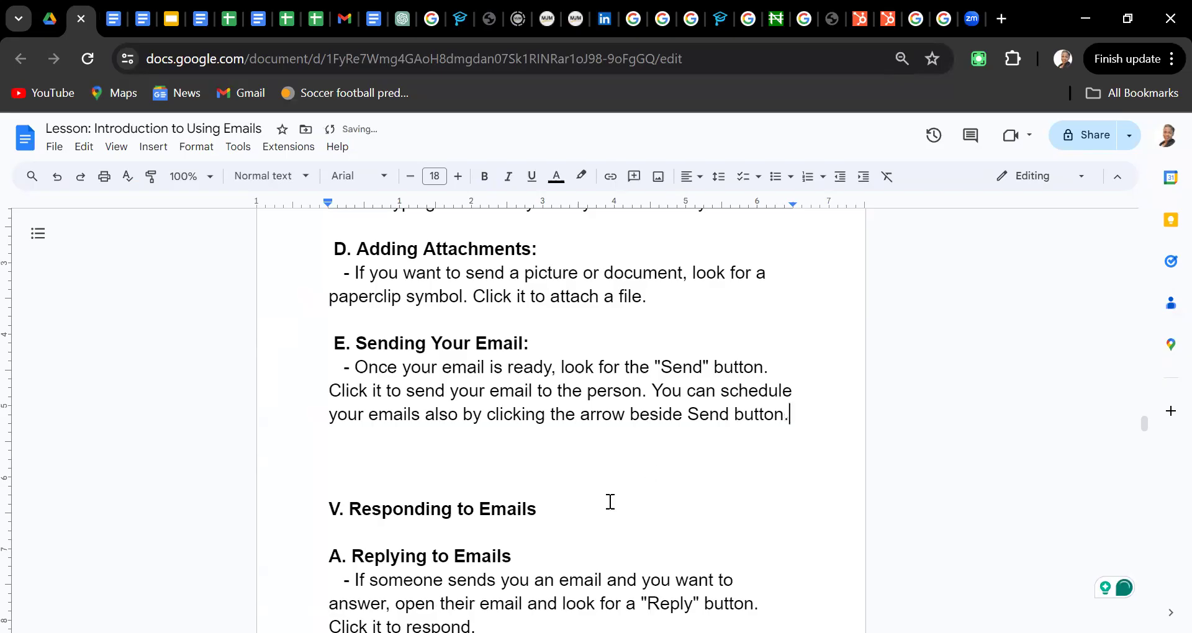
pyautogui.click(422, 540)
pyautogui.press('Return')
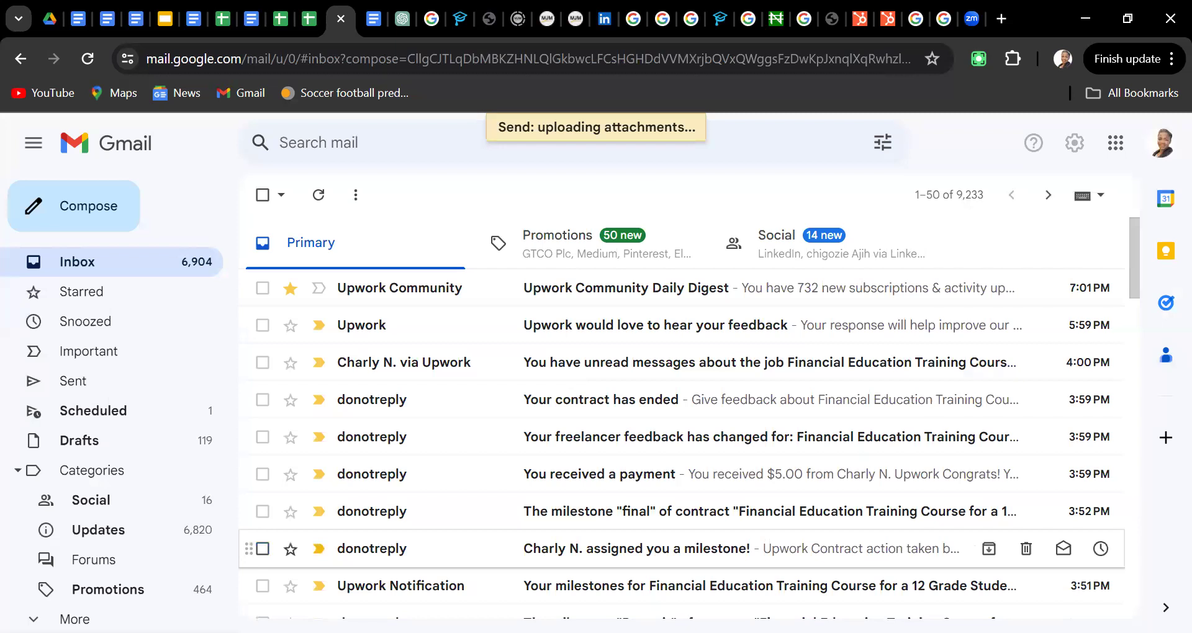
# Open the 'Fwd: ACCOUNT STATEMENT' email near the bottom of the inbox and start a reply
pyautogui.scroll(-5, 683, 416)
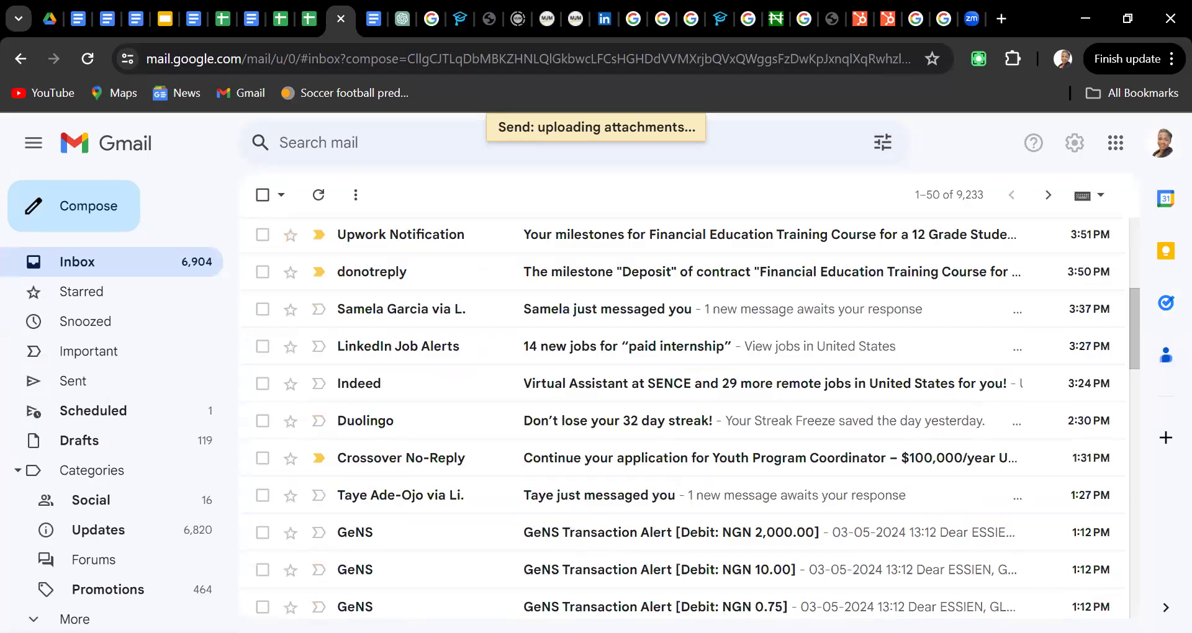
pyautogui.scroll(-5, 683, 416)
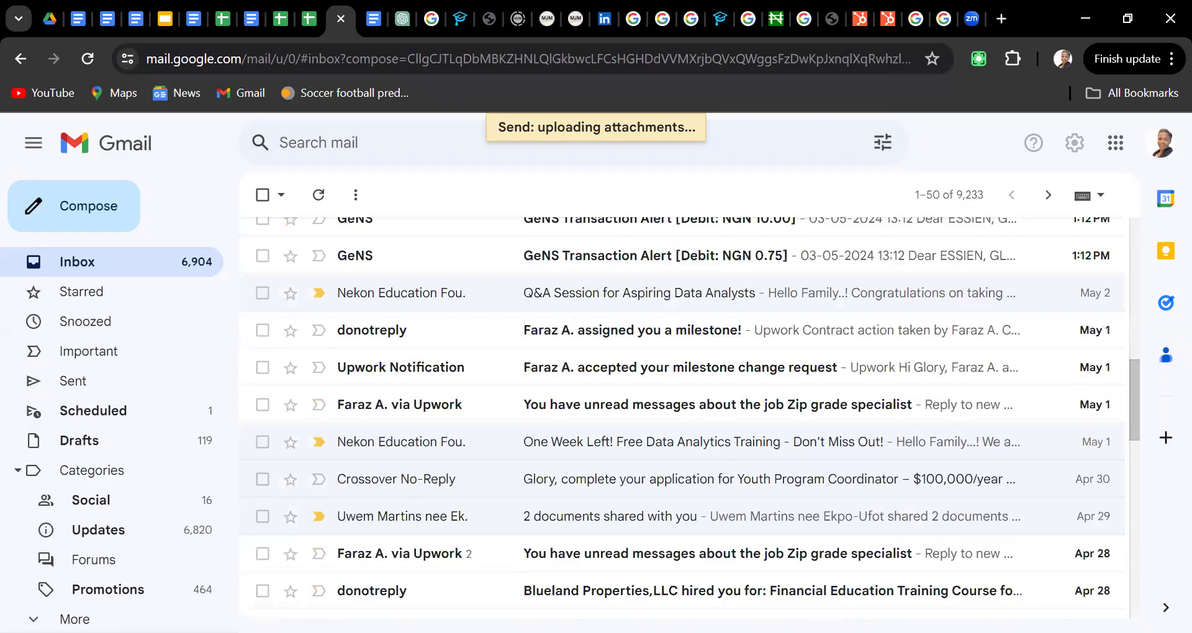
pyautogui.scroll(-5, 683, 416)
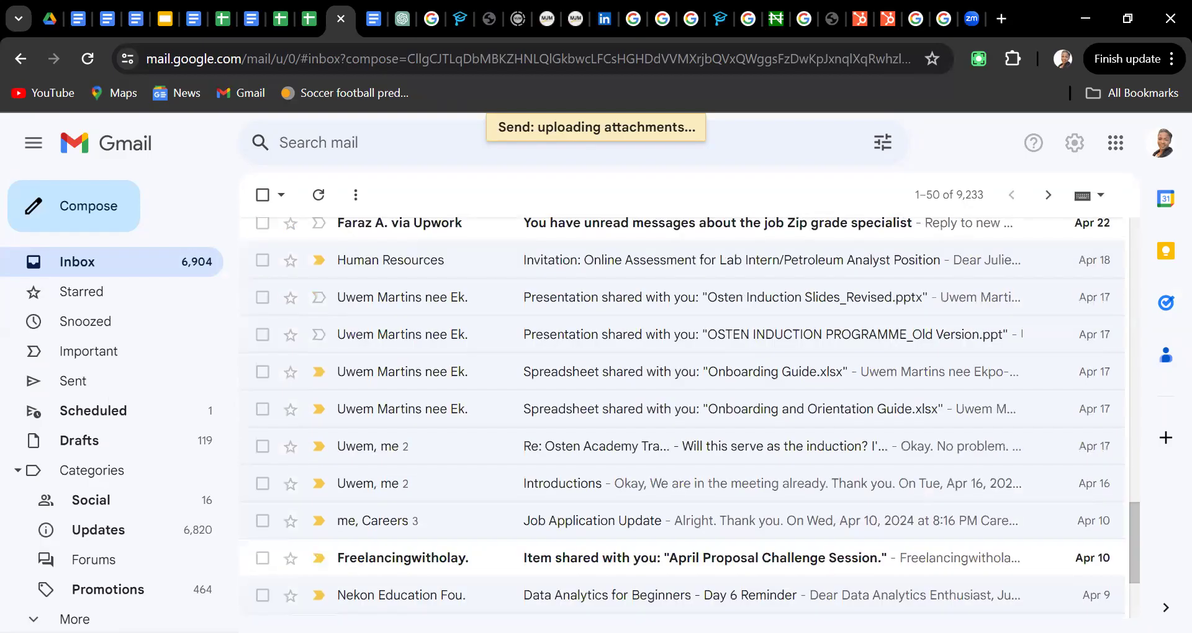
pyautogui.scroll(-3, 658, 459)
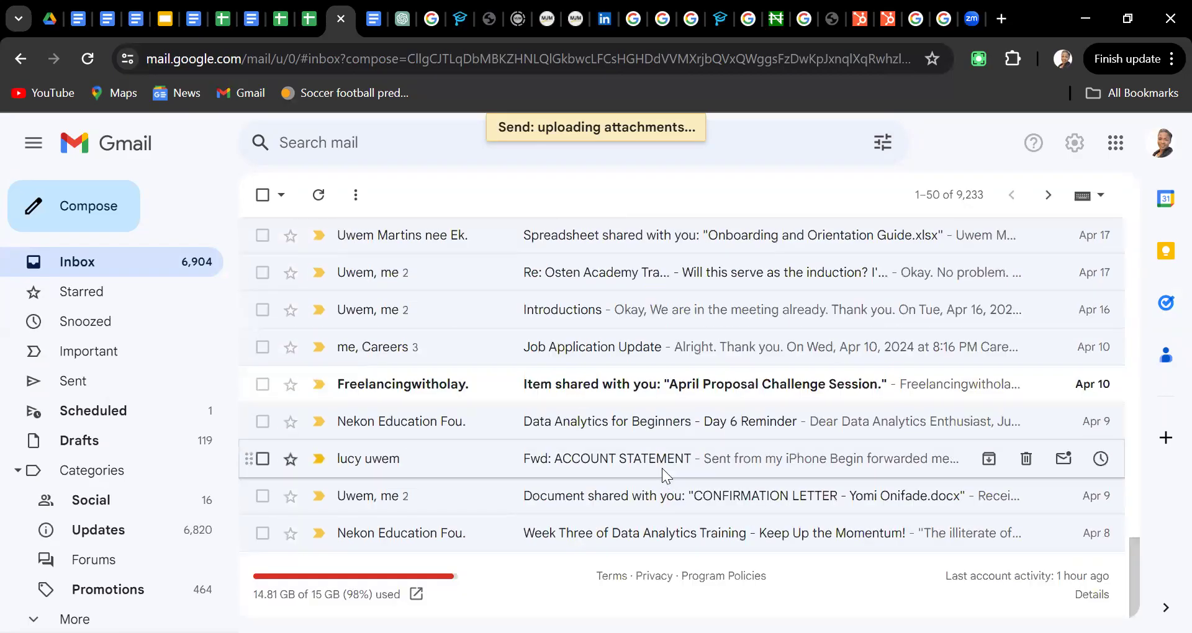
pyautogui.click(662, 469)
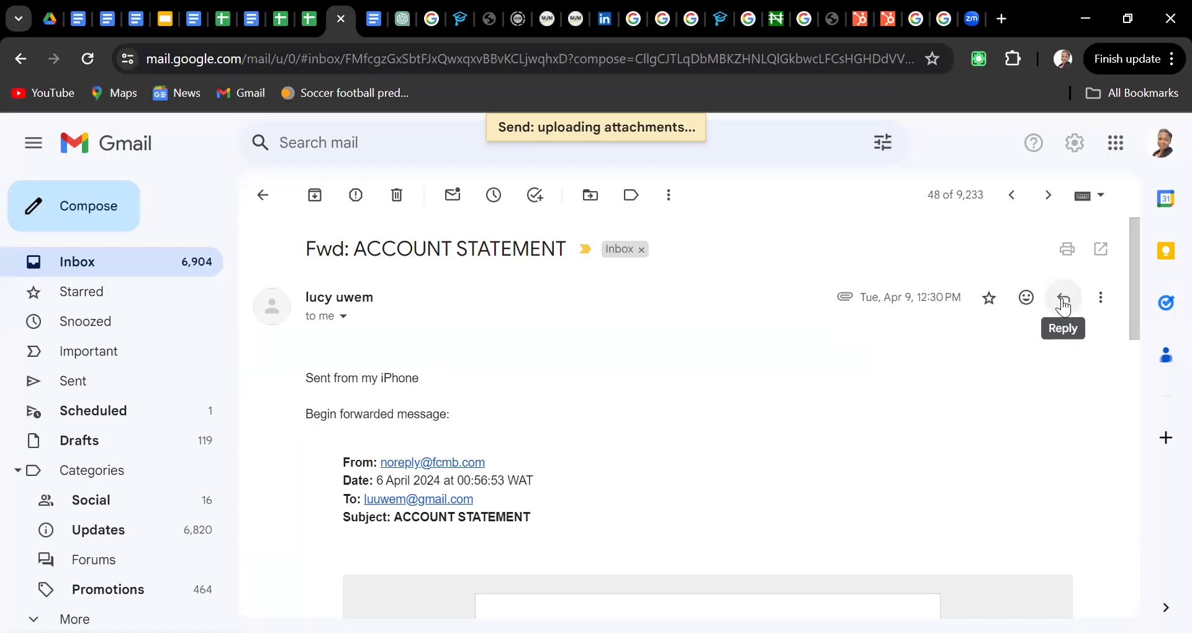
pyautogui.click(1063, 300)
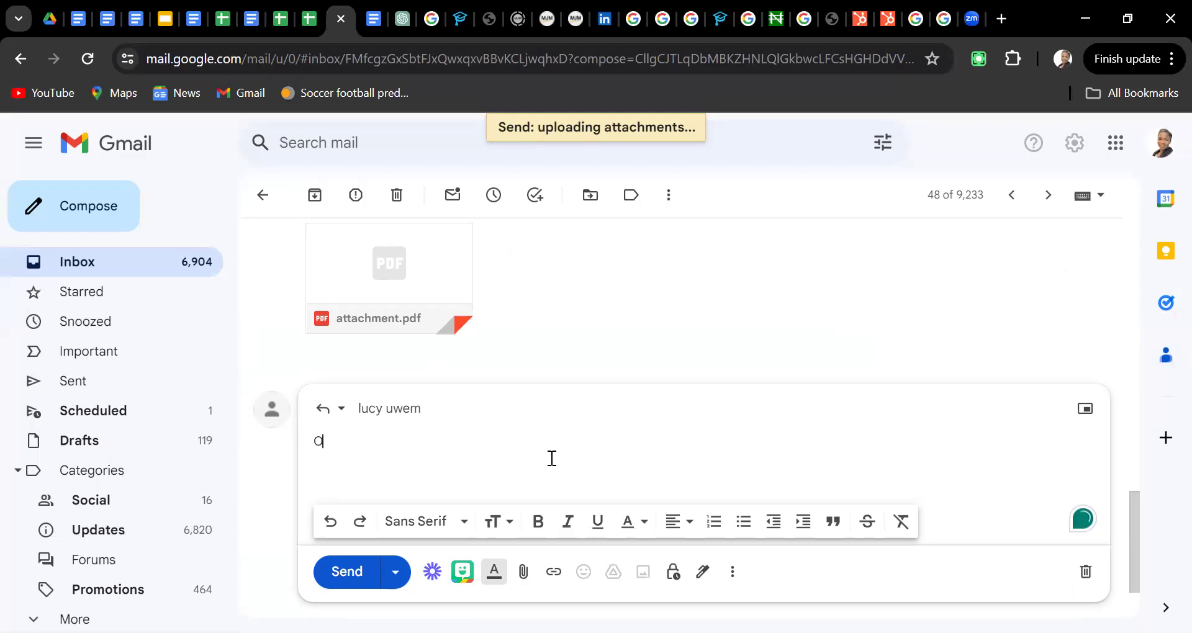
# Type the reply 'Okay, thank you. I'll check and revert.', correcting the typos along the way
pyautogui.write('Okat')
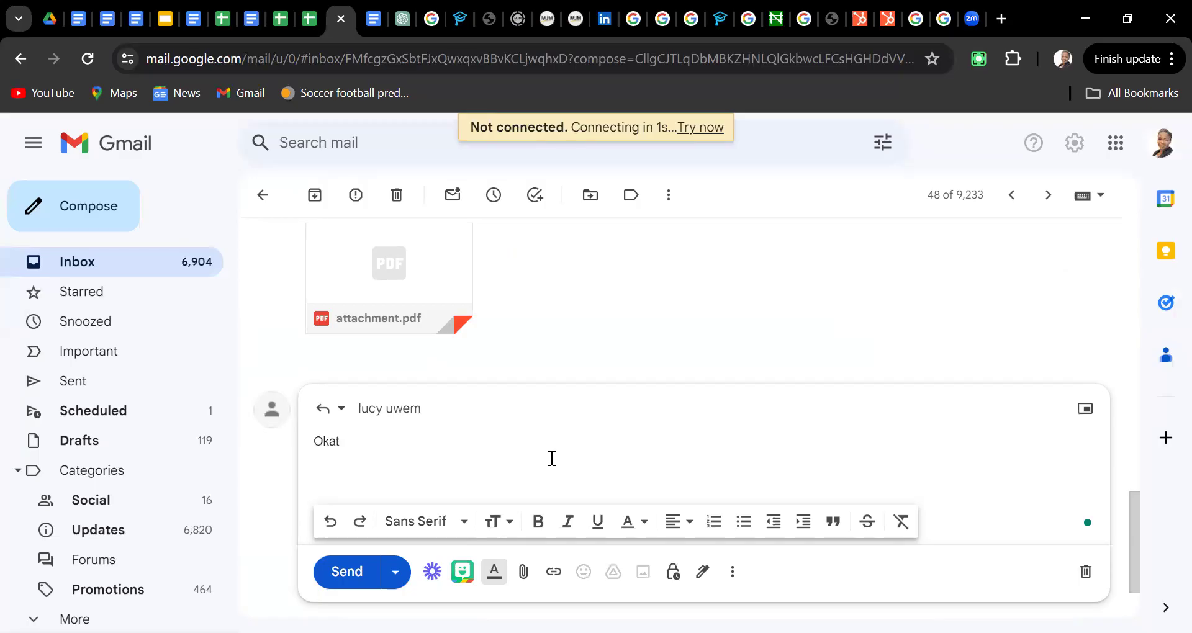
pyautogui.press('BackSpace')
pyautogui.write("y> I'll check and reve")
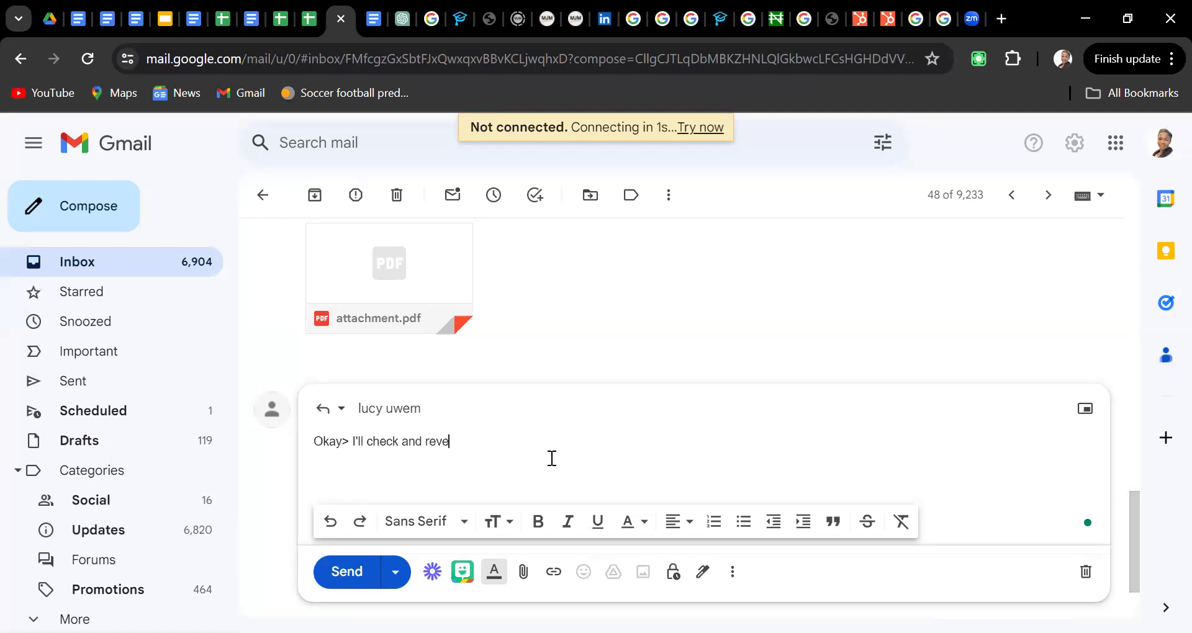
pyautogui.write('rt.')
pyautogui.press('Left')
pyautogui.press('Left')
pyautogui.press('Left')
pyautogui.press('Left')
pyautogui.press('Left')
pyautogui.press('Left')
pyautogui.press('Left')
pyautogui.press('Left')
pyautogui.press('Left')
pyautogui.press('Left')
pyautogui.press('Left')
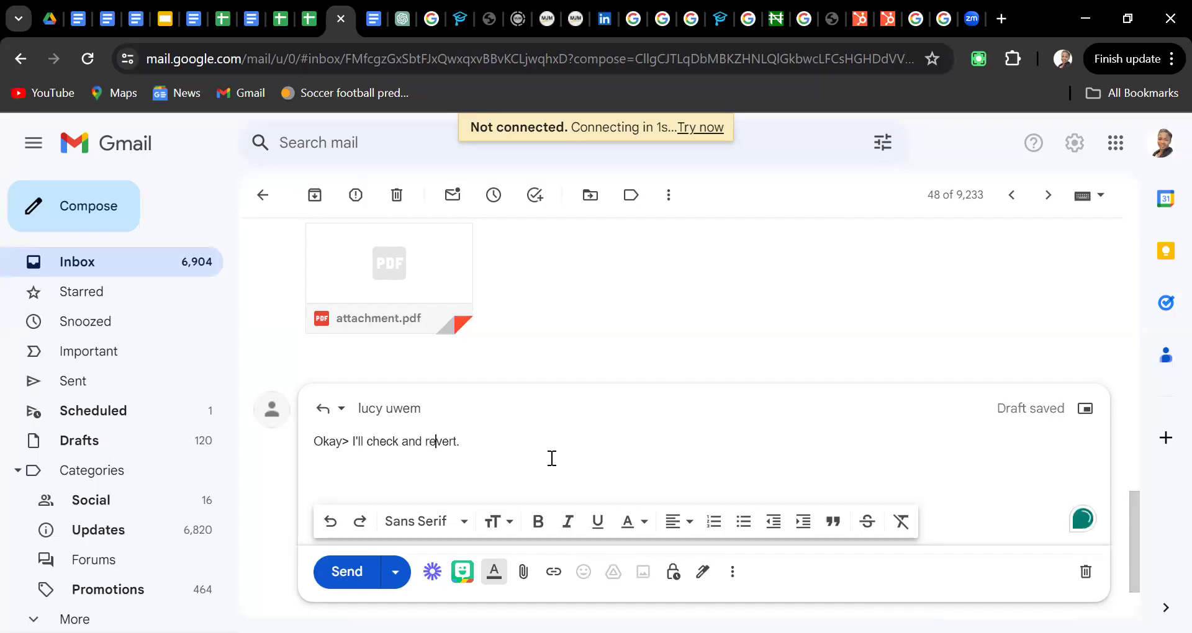
pyautogui.press('Left')
pyautogui.press('Left')
pyautogui.press('Left')
pyautogui.press('Left')
pyautogui.press('Left')
pyautogui.press('Left')
pyautogui.press('Left')
pyautogui.press('Left')
pyautogui.press('Left')
pyautogui.press('Left')
pyautogui.press('BackSpace')
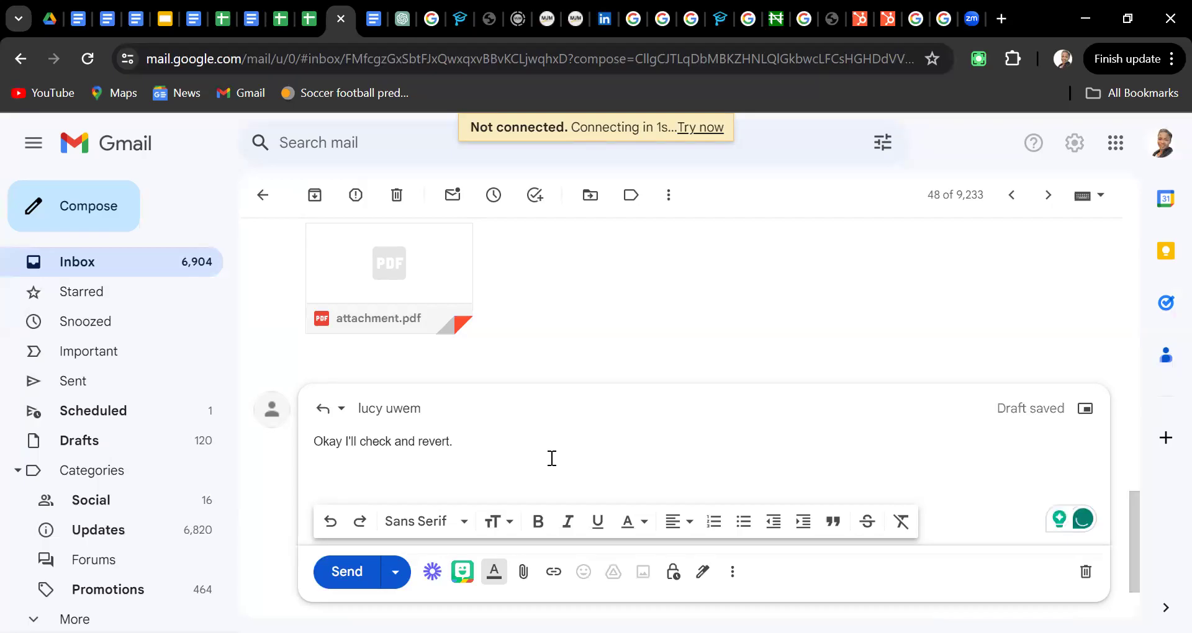
pyautogui.write(', thank')
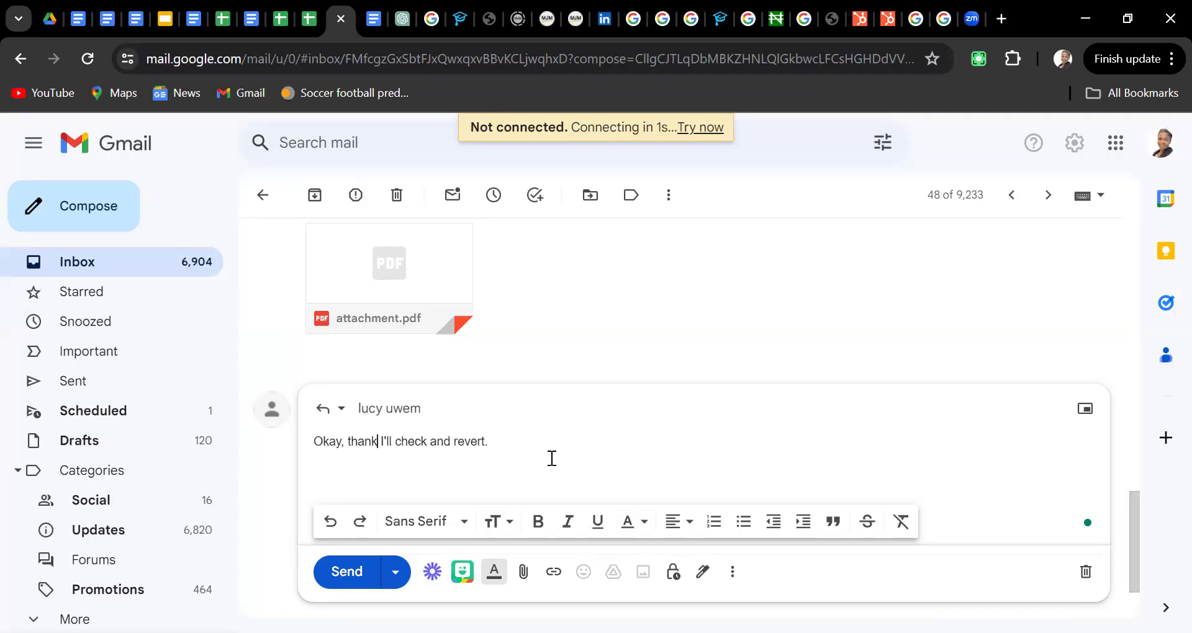
pyautogui.write(' you.')
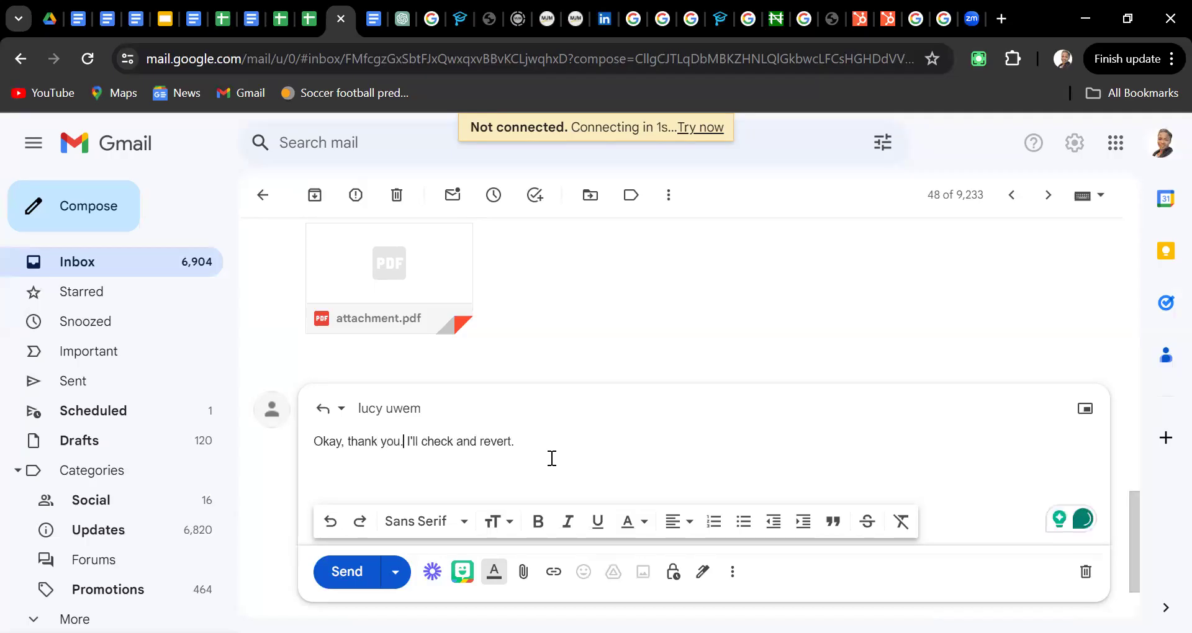
pyautogui.write(' I')
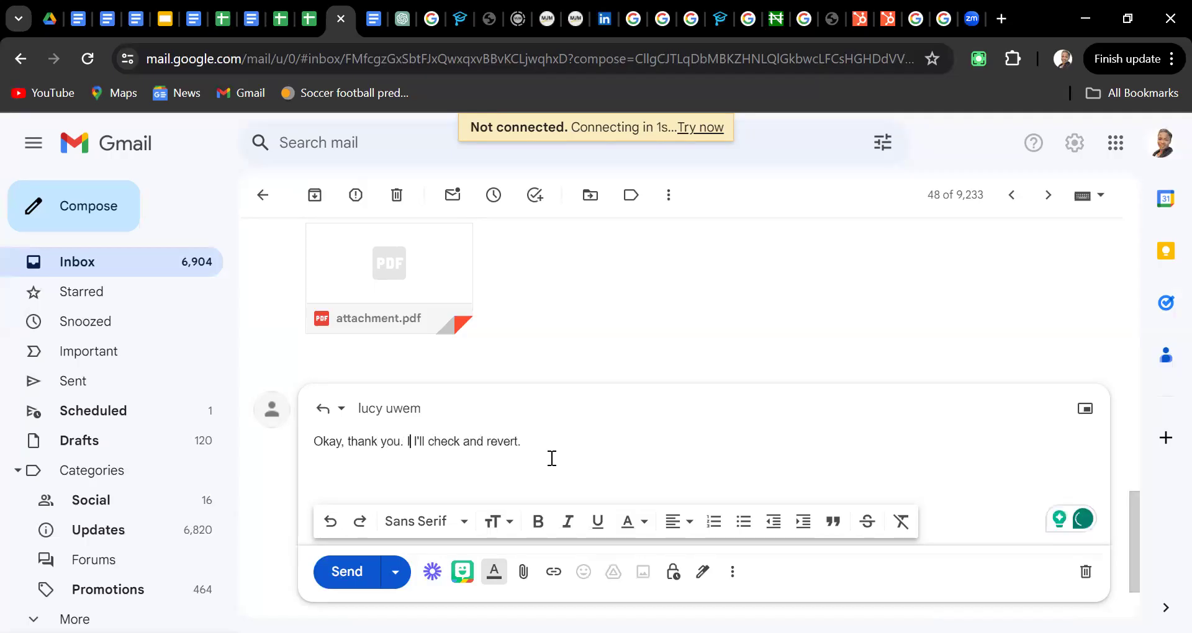
# Insert 'receieved,' before 'thank you' and send the reply past the attachment warning
pyautogui.hotkey('ctrl', 'Return')
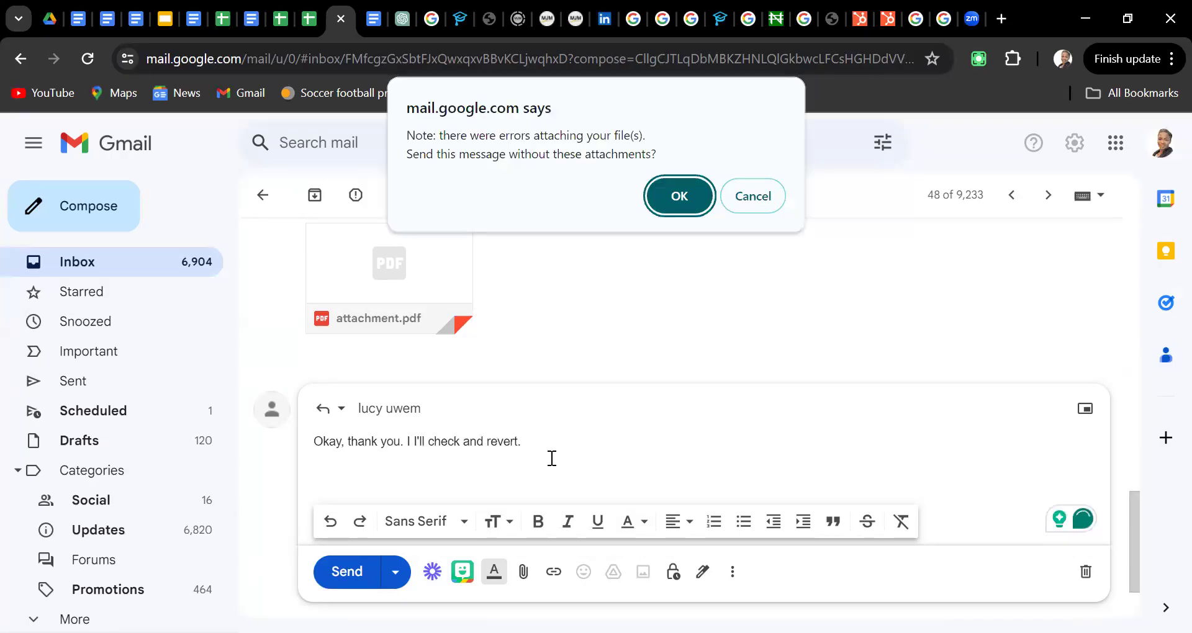
pyautogui.press('Return')
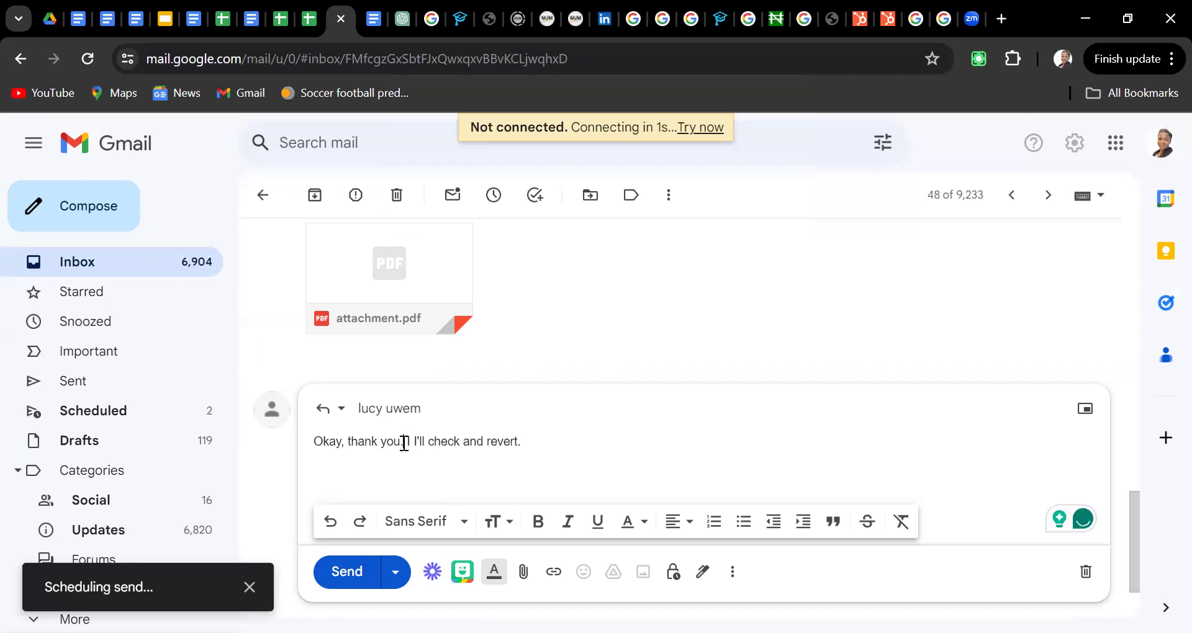
pyautogui.click(348, 442)
pyautogui.write('Tec')
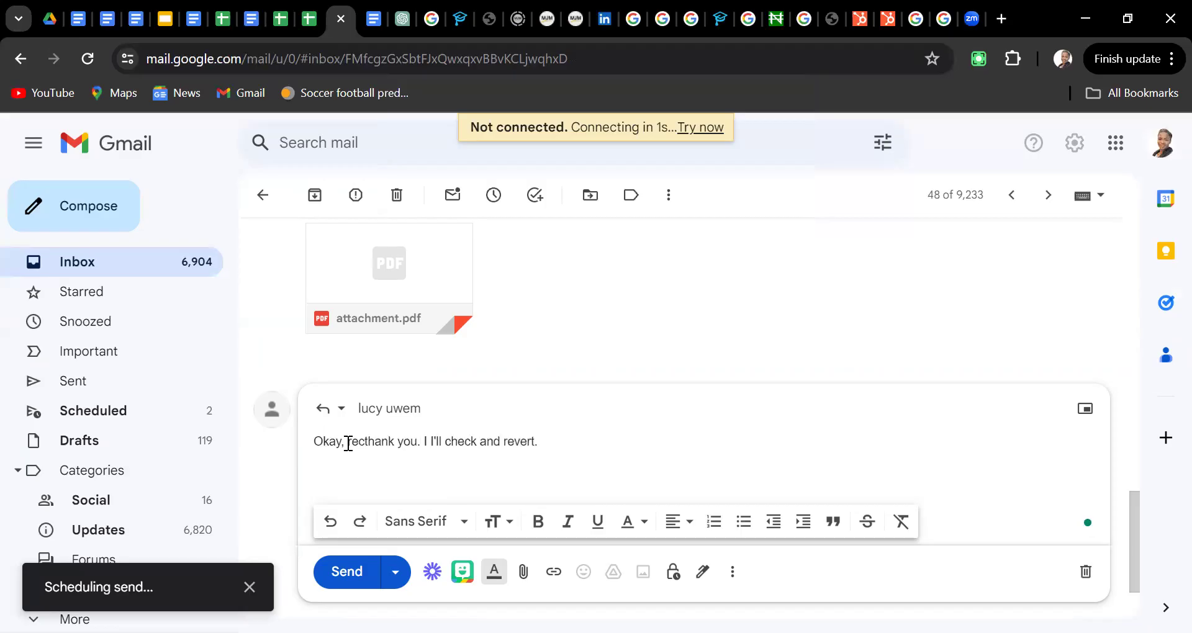
pyautogui.write('eiev')
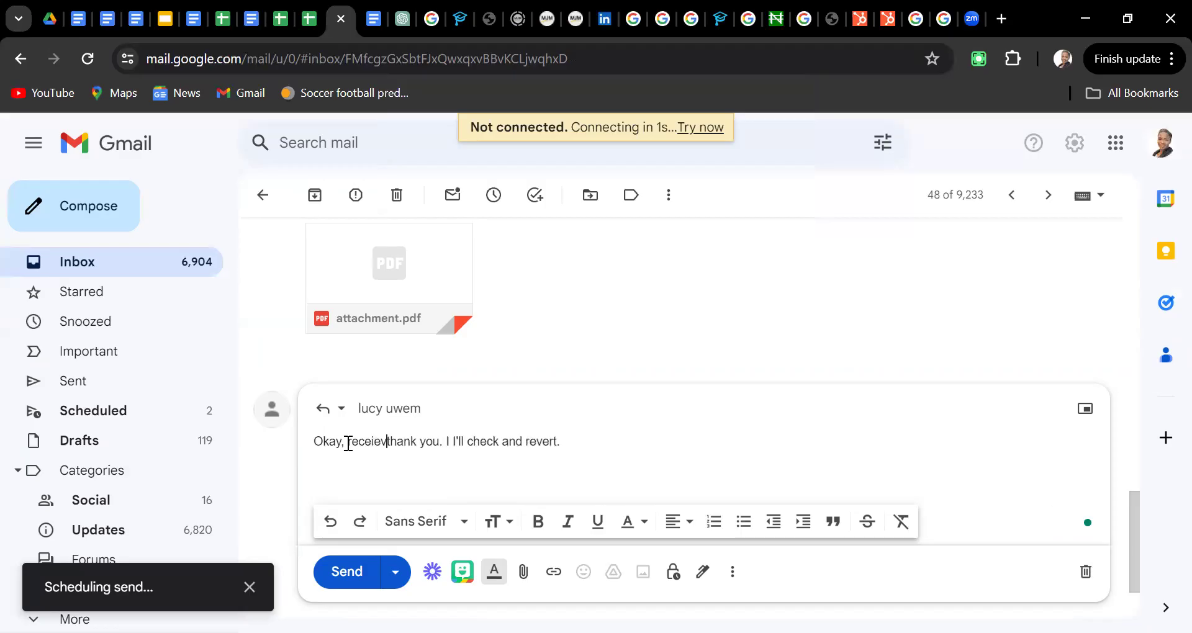
pyautogui.write('ed,')
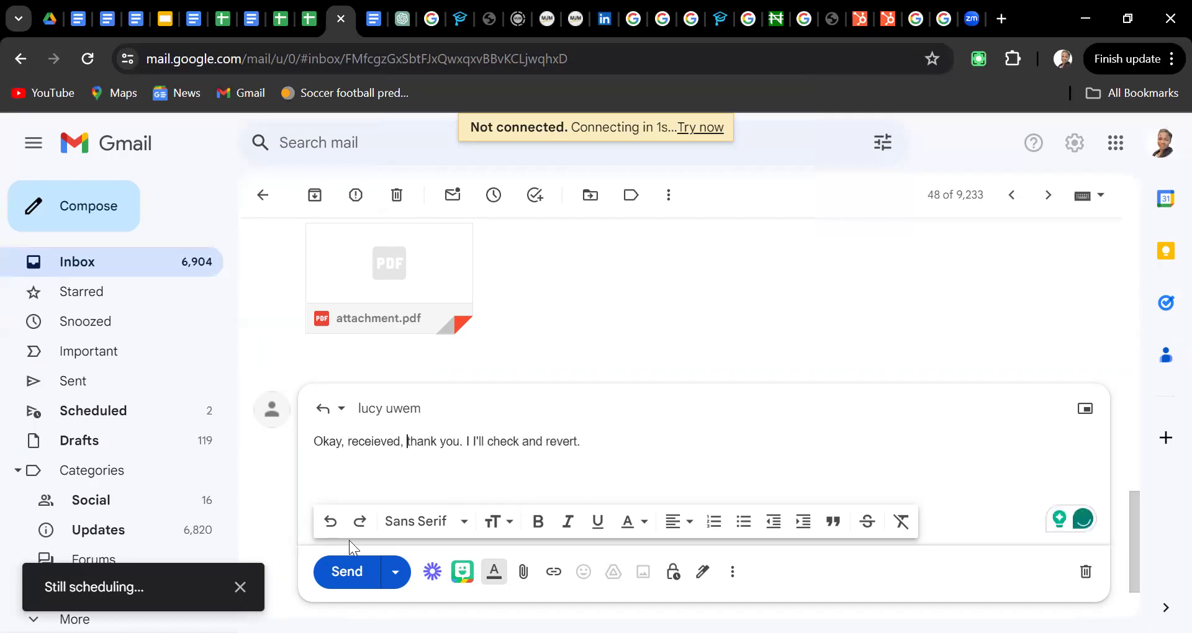
pyautogui.click(348, 572)
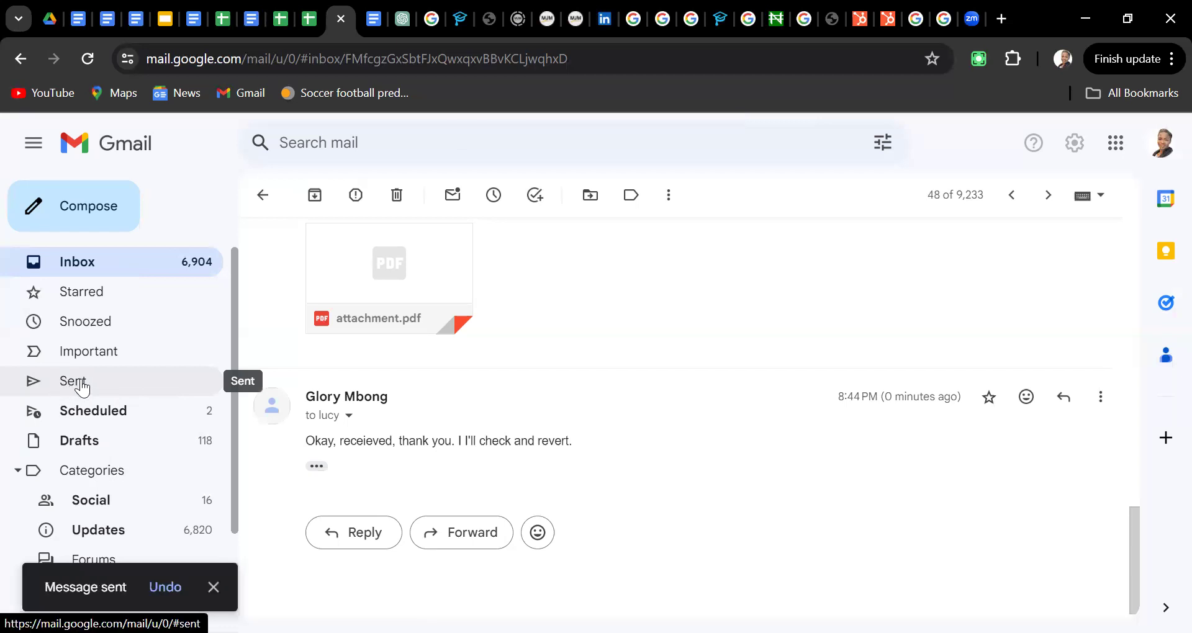
# Open the ACCOUNT STATEMENT reply in Sent to confirm it went out, then view Scheduled messages
pyautogui.click(82, 385)
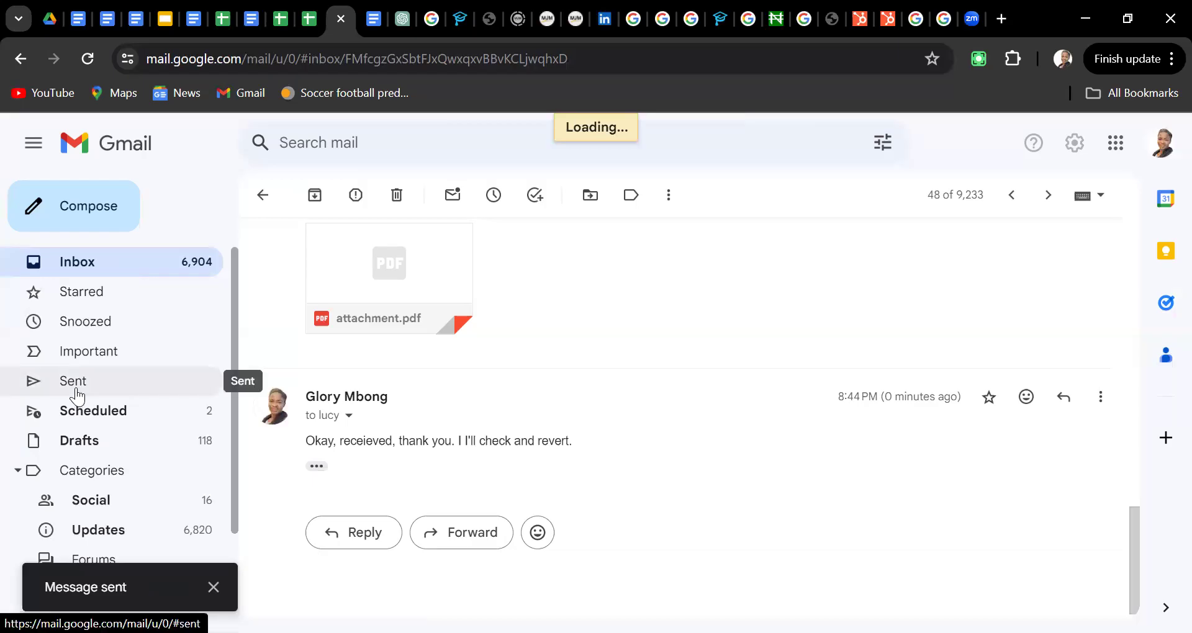
pyautogui.click(77, 395)
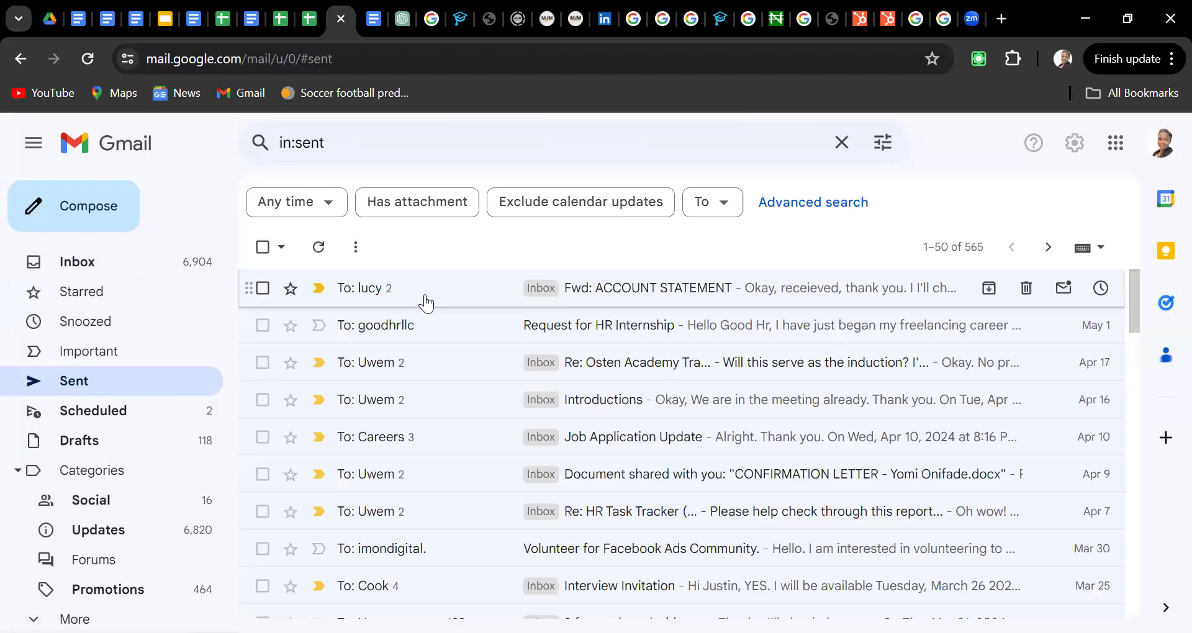
pyautogui.click(668, 297)
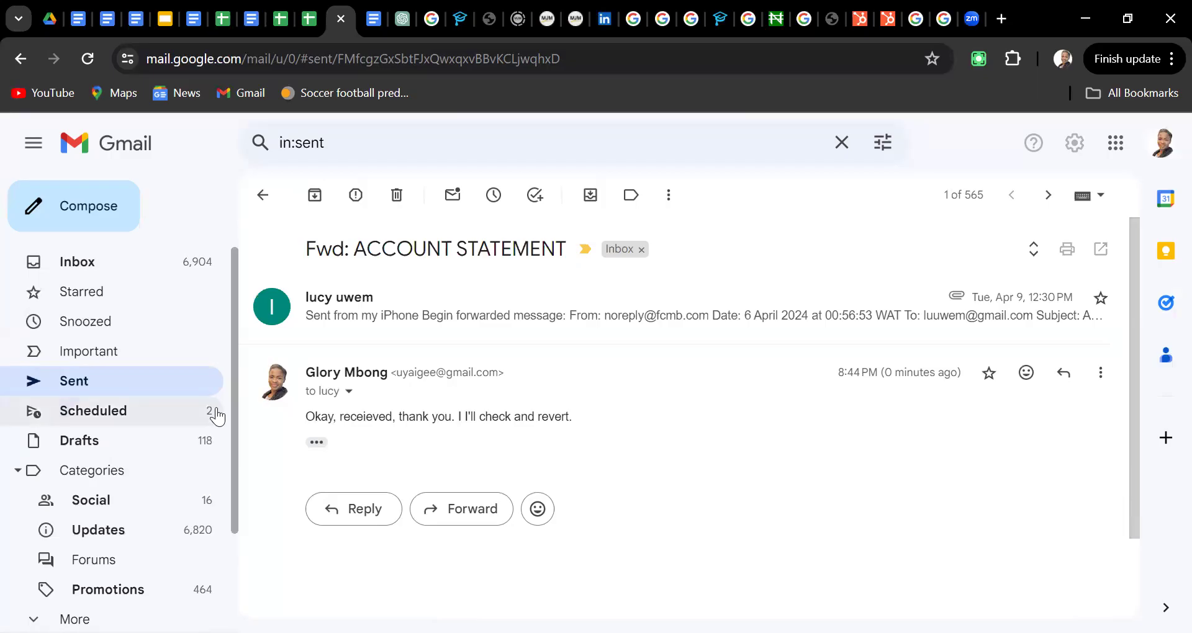
pyautogui.click(110, 415)
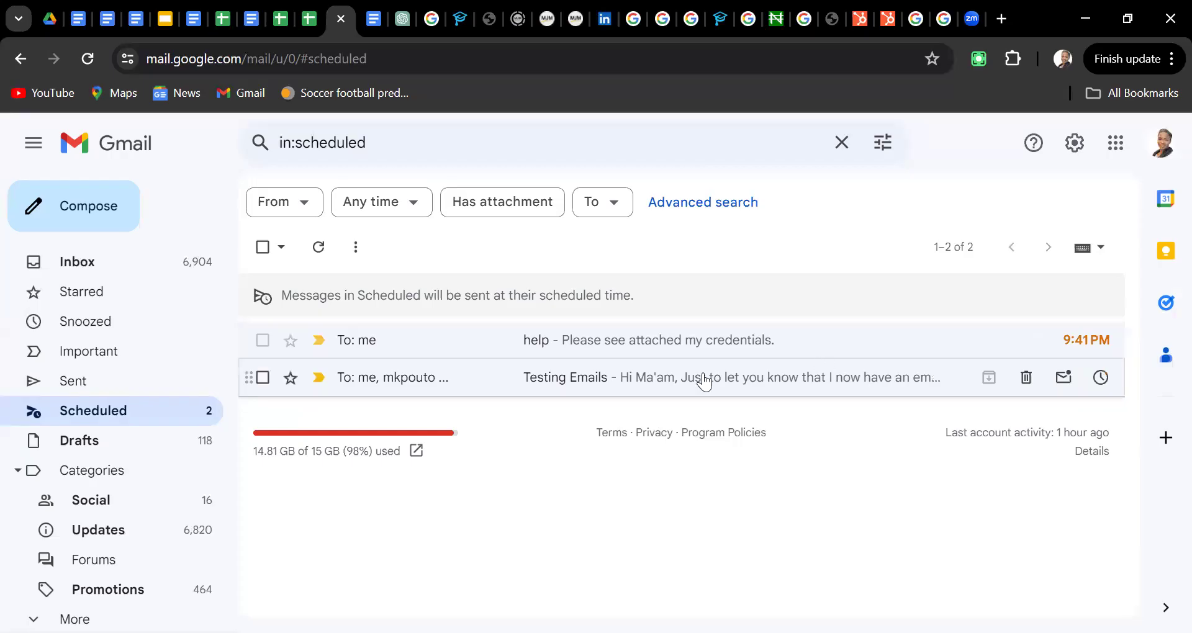
# Cancel the scheduled sends of 'Testing Emails' and 'help', reverting both to drafts
pyautogui.click(680, 380)
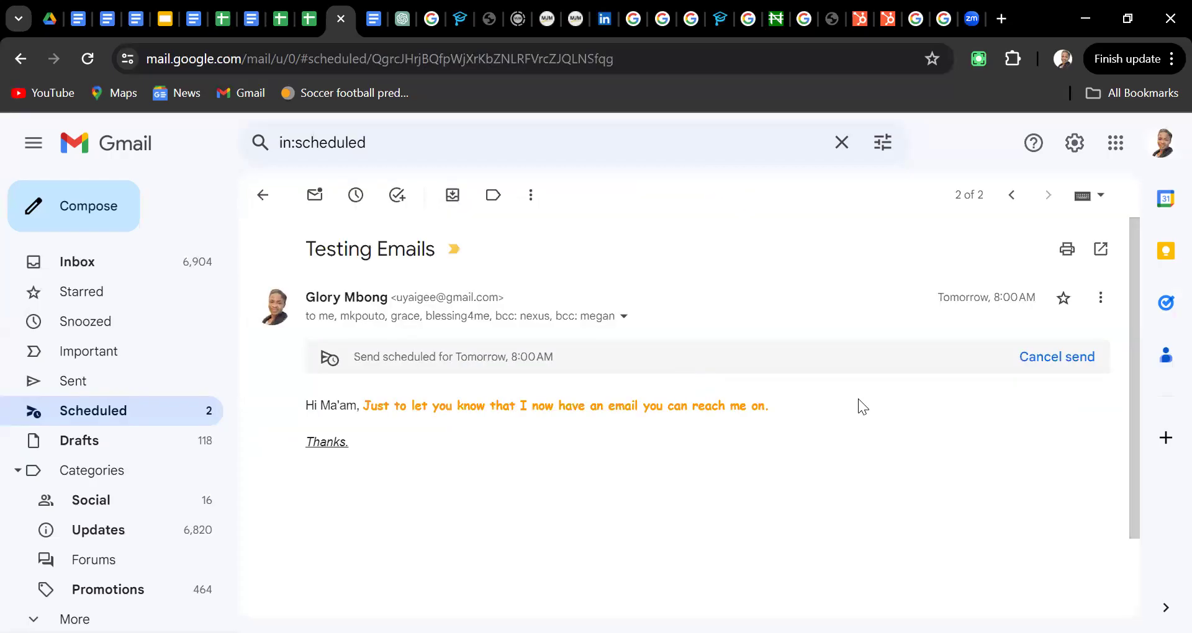
pyautogui.click(1052, 364)
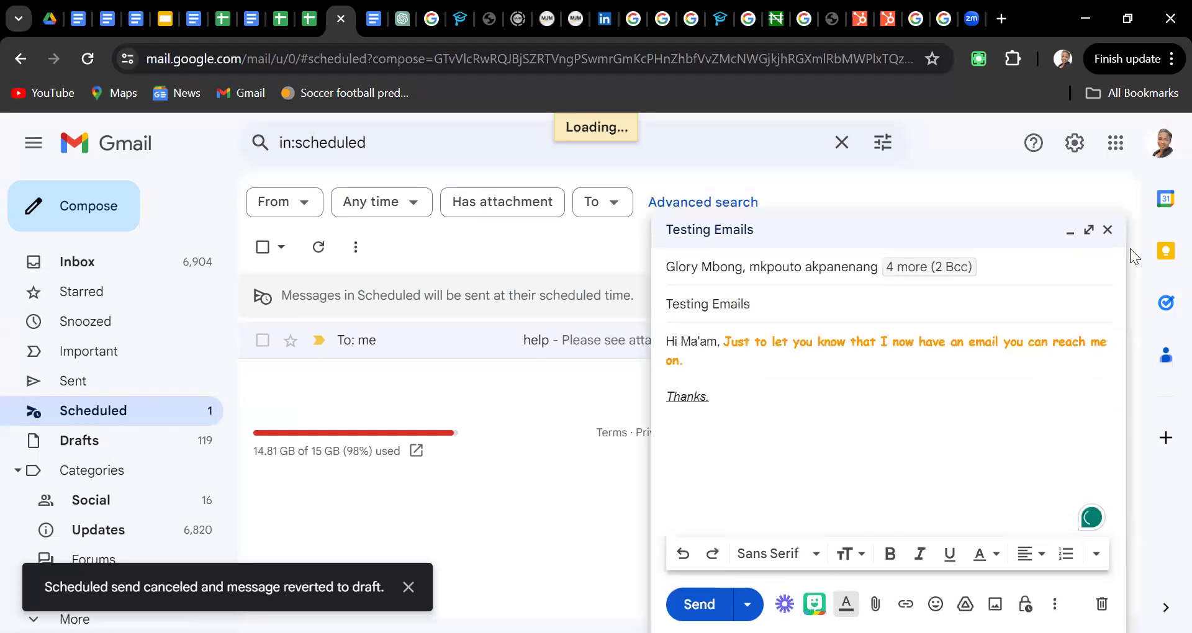
pyautogui.click(1108, 230)
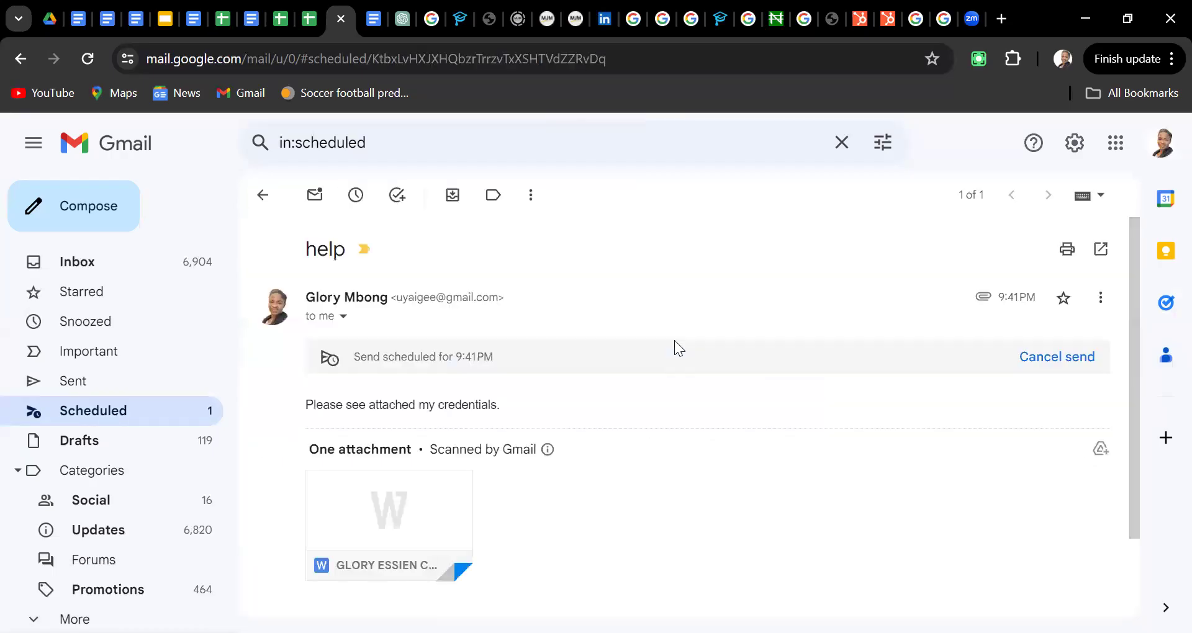
pyautogui.click(1047, 360)
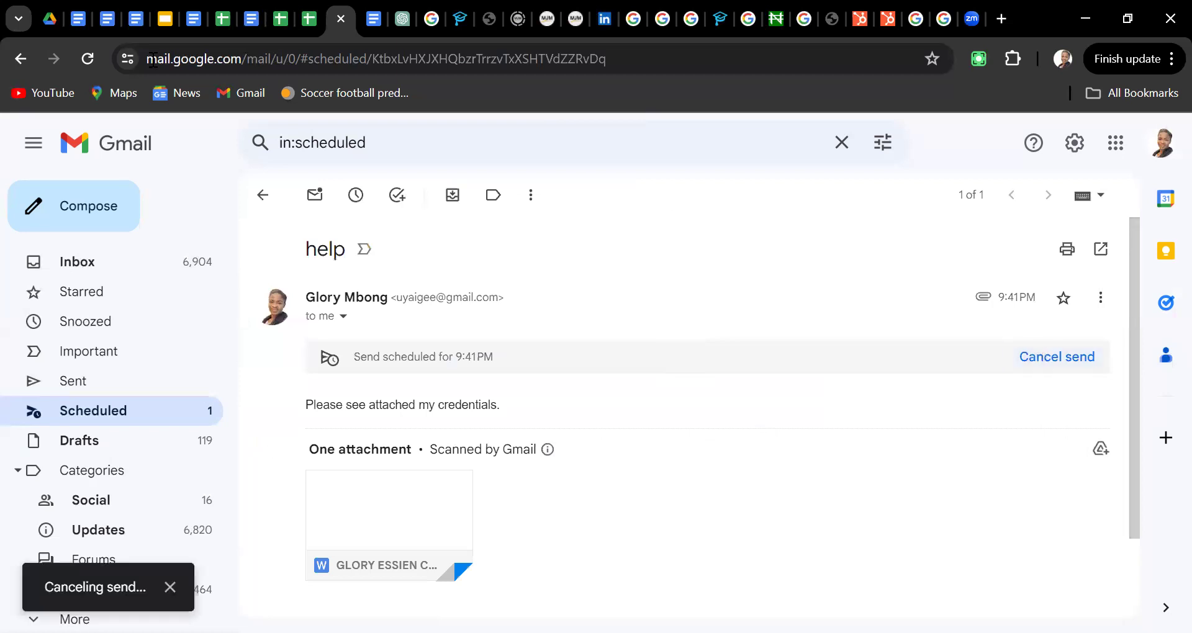
pyautogui.click(50, 28)
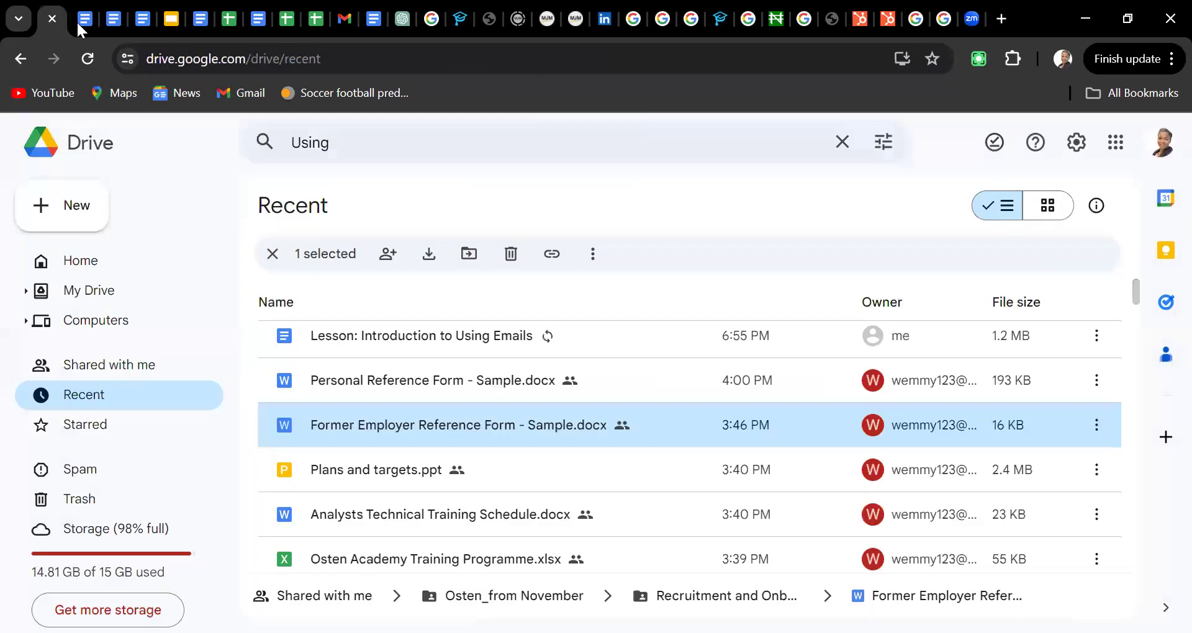
# Open 'Lesson: Introduction to Using Emails' from Drive's Recent list and read through sections V to VII
pyautogui.doubleClick(550, 348)
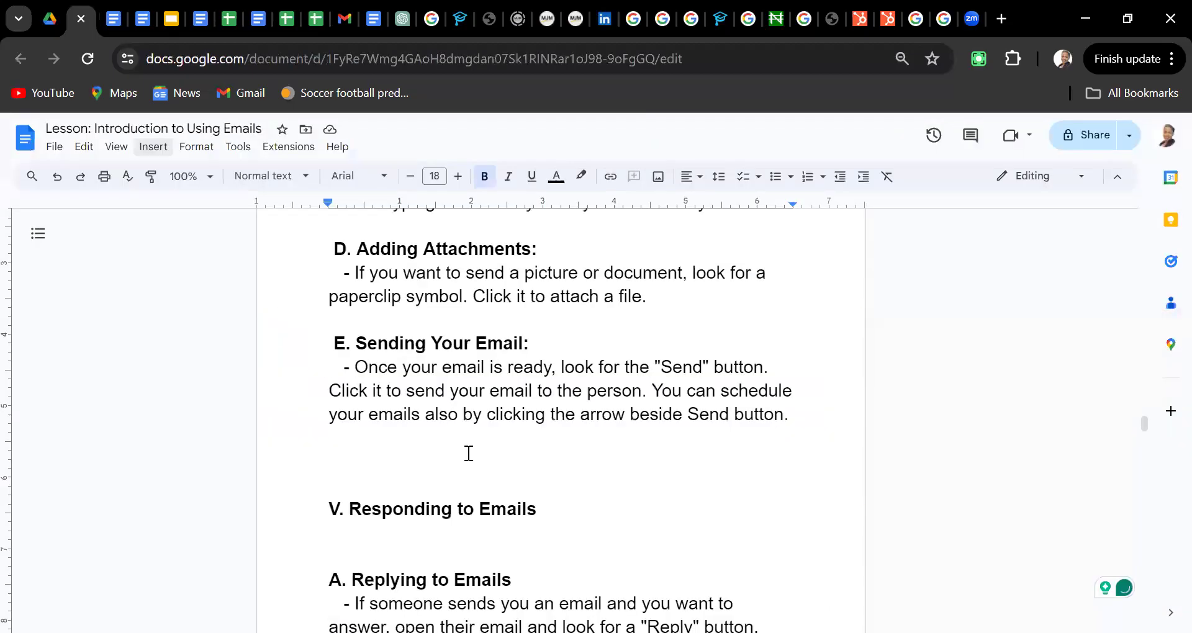
pyautogui.scroll(-4, 469, 454)
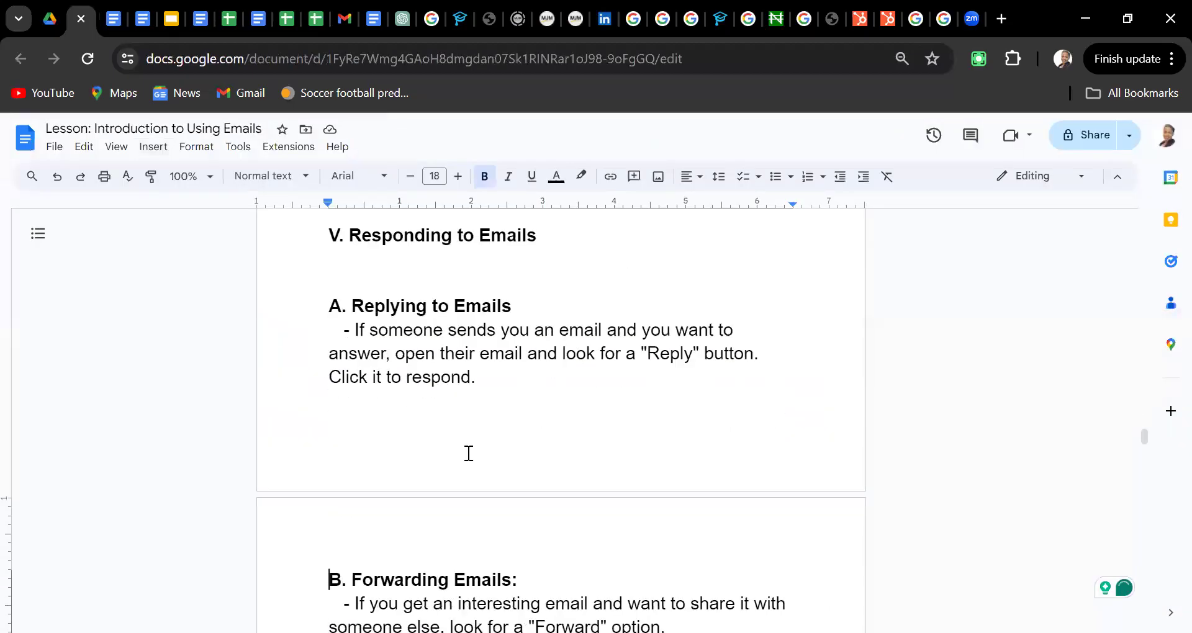
pyautogui.press('Down')
pyautogui.press('Down')
pyautogui.press('Down')
pyautogui.press('Down')
pyautogui.press('Down')
pyautogui.press('Down')
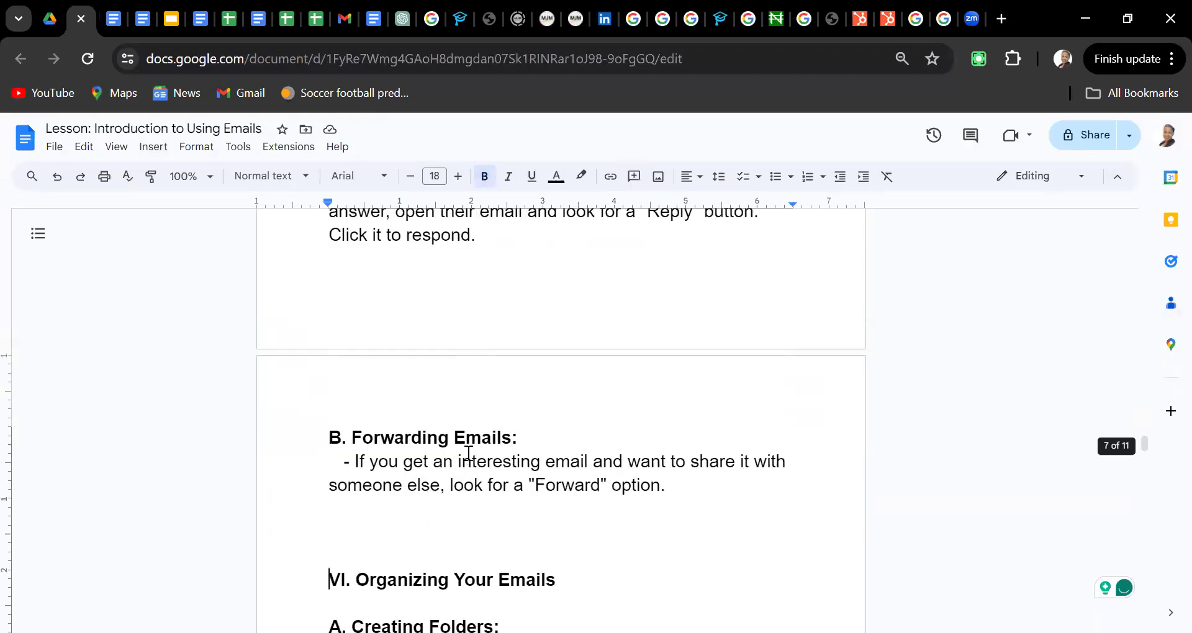
pyautogui.press('Down')
pyautogui.press('Down')
pyautogui.press('Down')
pyautogui.press('Down')
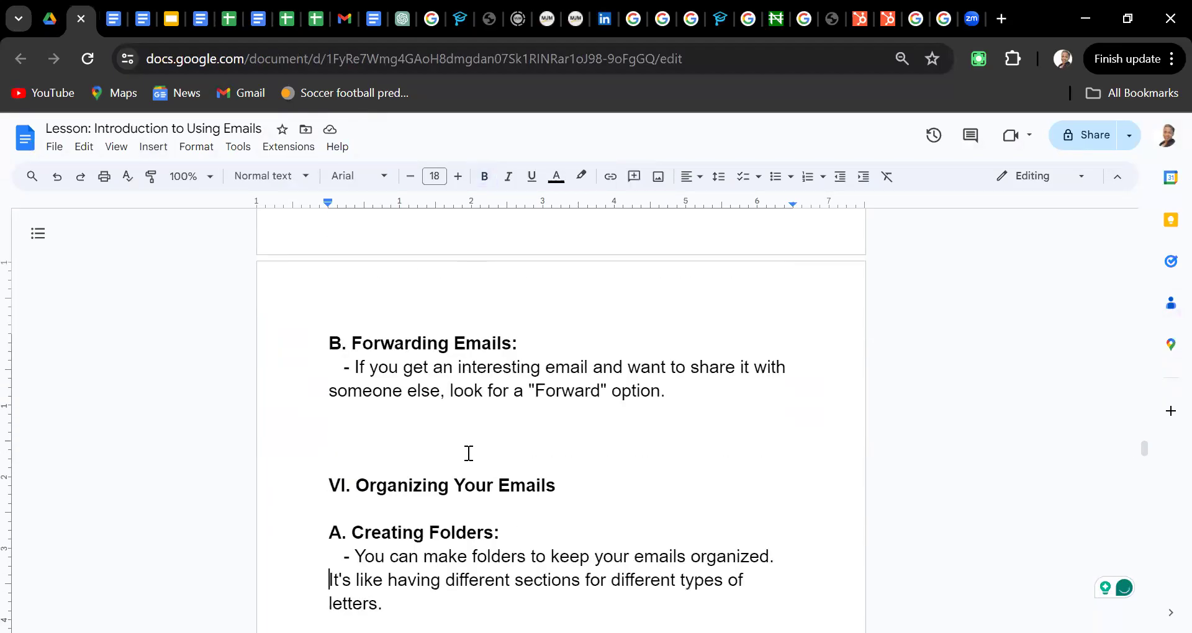
pyautogui.press('Down')
pyautogui.press('Down')
pyautogui.press('Down')
pyautogui.press('Down')
pyautogui.press('Down')
pyautogui.press('Down')
pyautogui.press('Down')
pyautogui.press('Down')
pyautogui.press('Down')
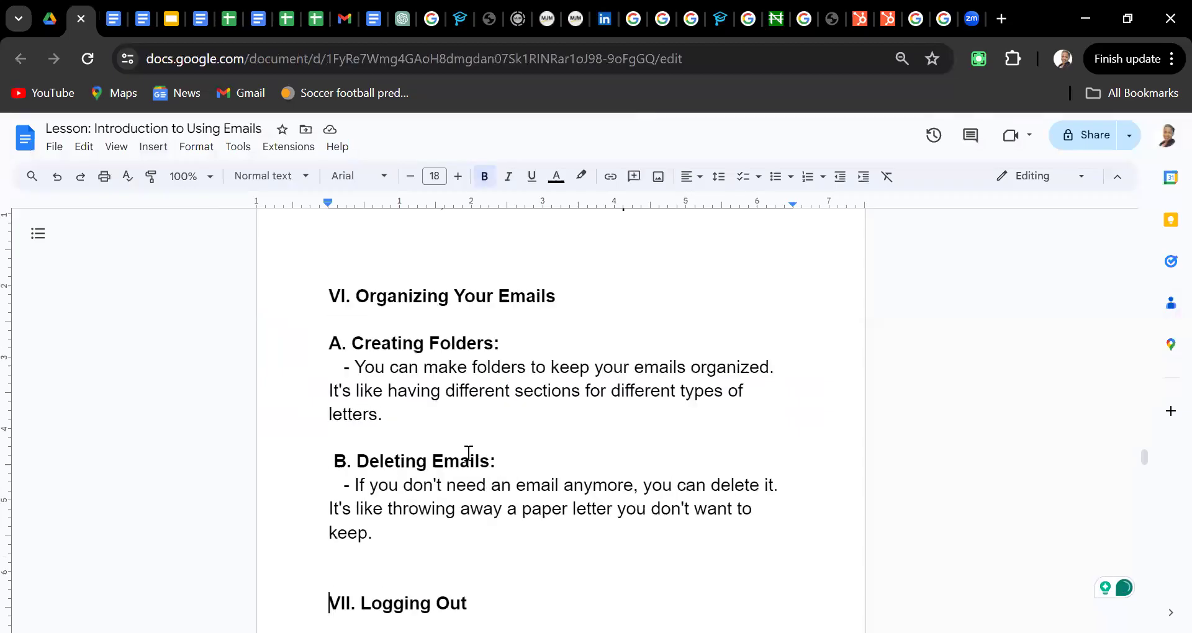
pyautogui.press('Down')
pyautogui.press('Down')
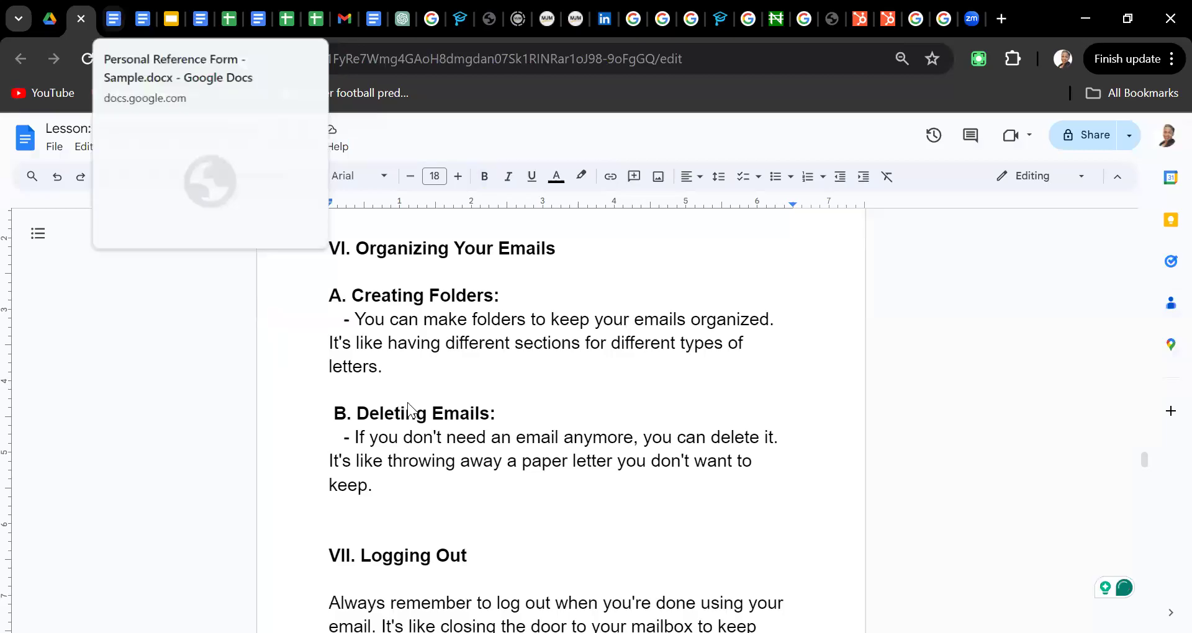
pyautogui.click(341, 20)
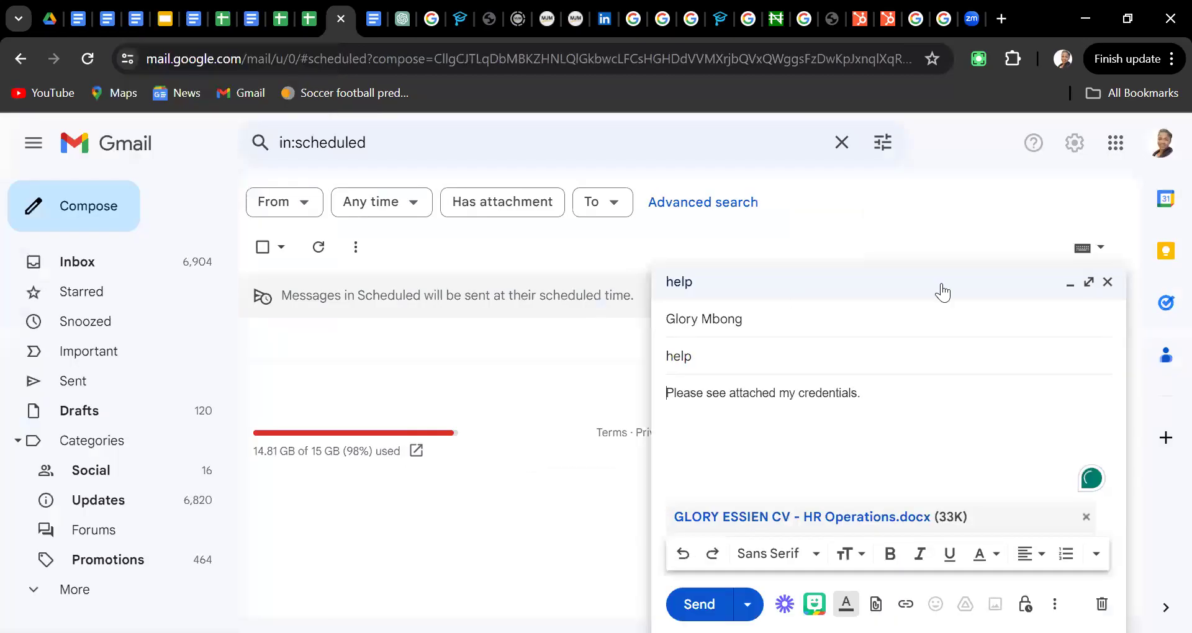
# Close the unfinished compose window, return to the inbox, and open the Fwd: ACCOUNT STATEMENT email
pyautogui.click(1107, 283)
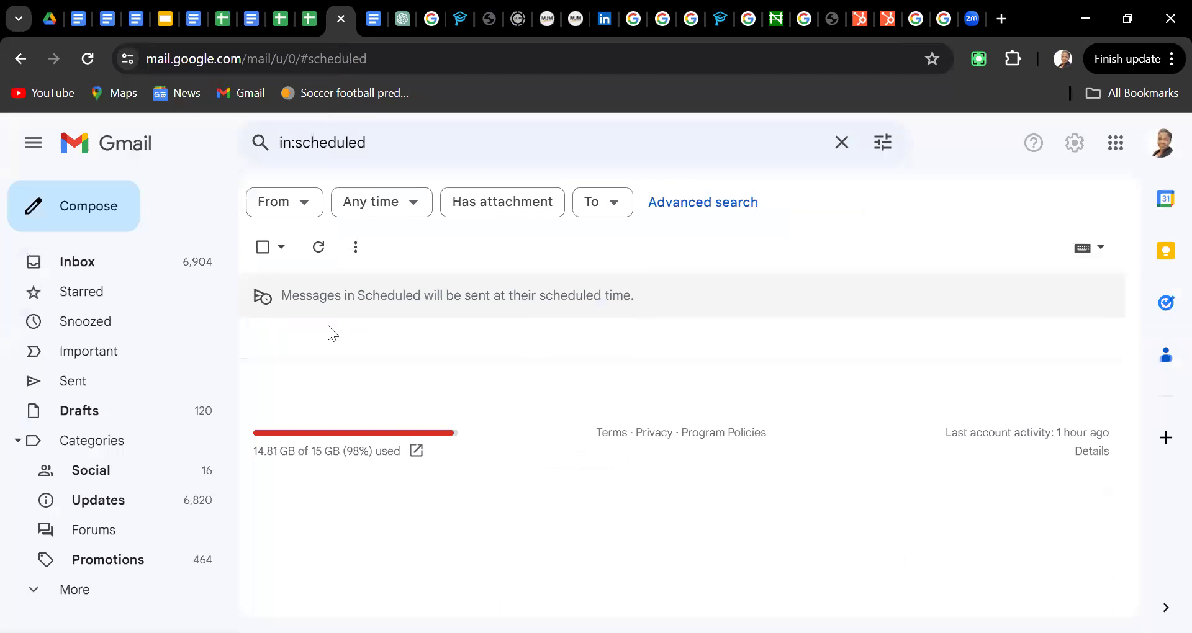
pyautogui.click(77, 264)
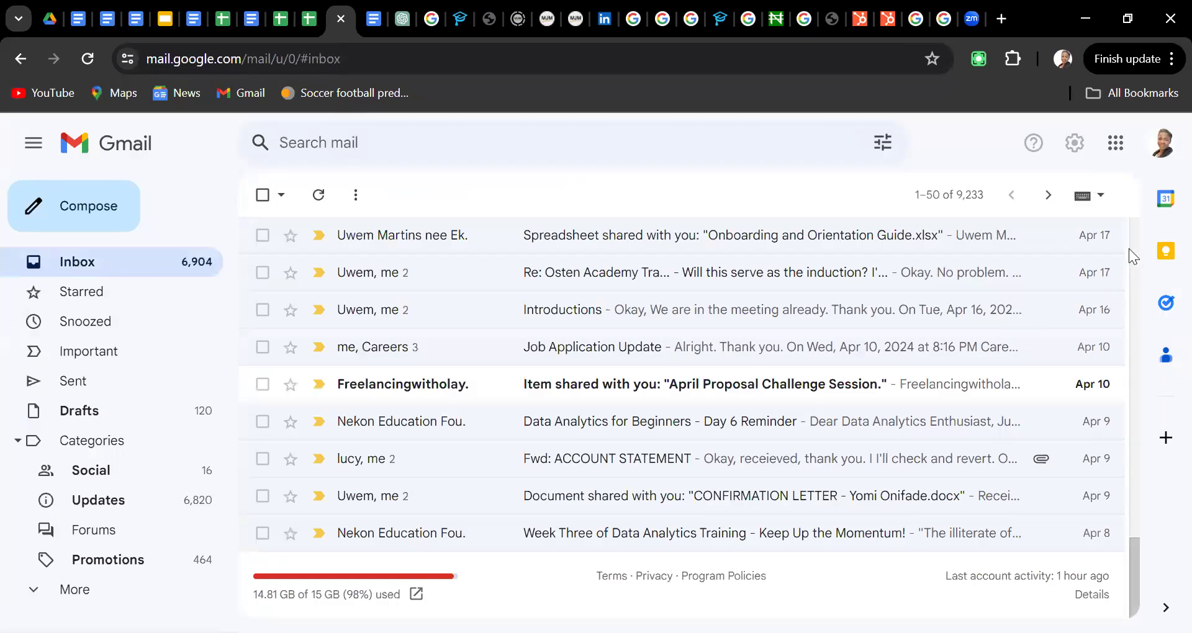
pyautogui.scroll(15, 1128, 249)
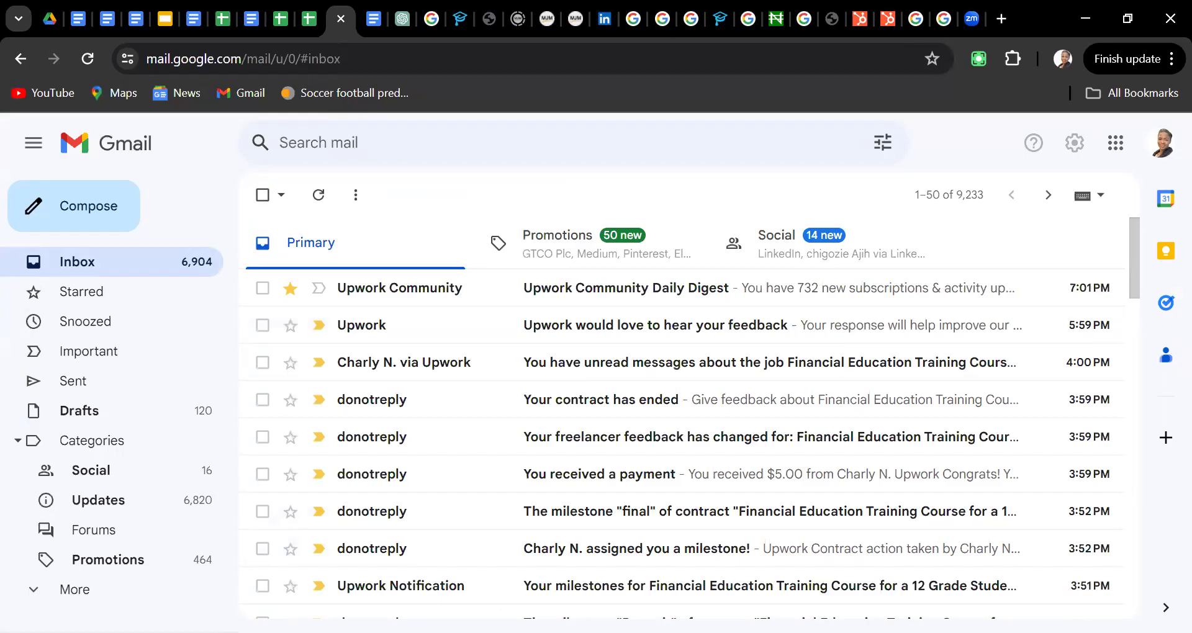
pyautogui.scroll(-6, 1134, 261)
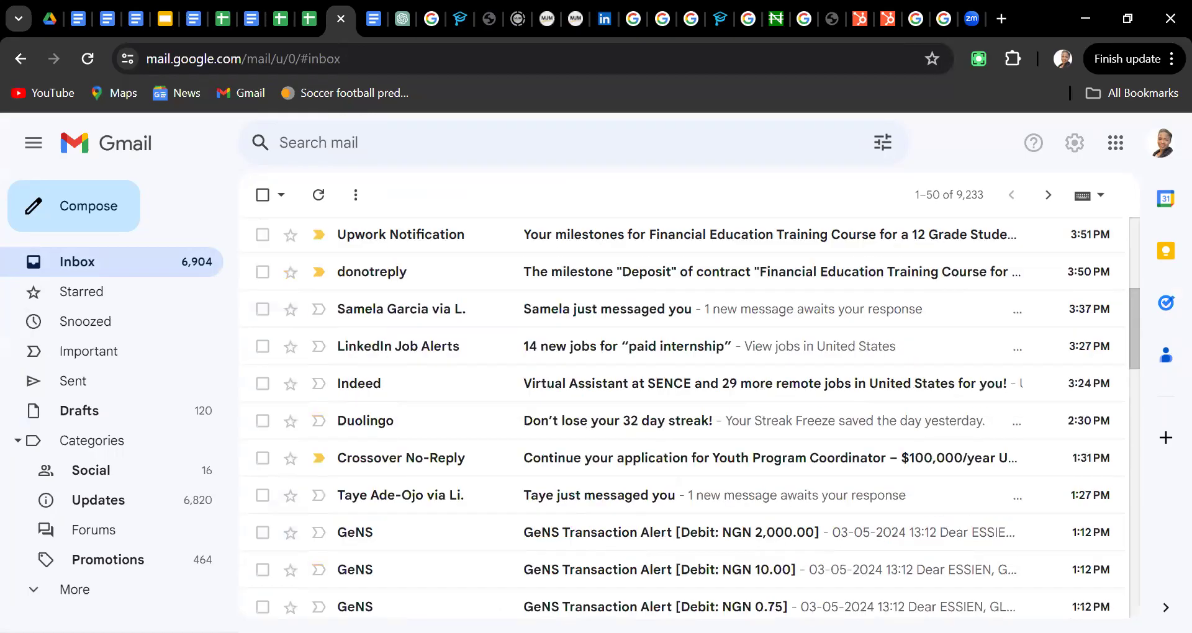
pyautogui.scroll(-6, 683, 416)
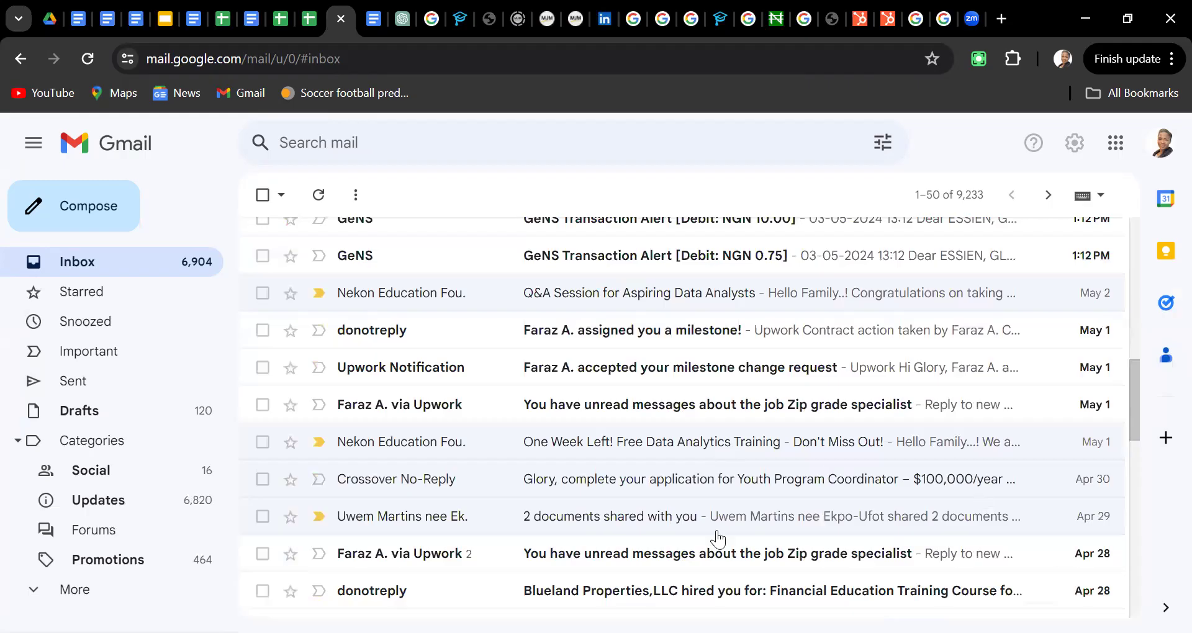
pyautogui.scroll(-6, 683, 543)
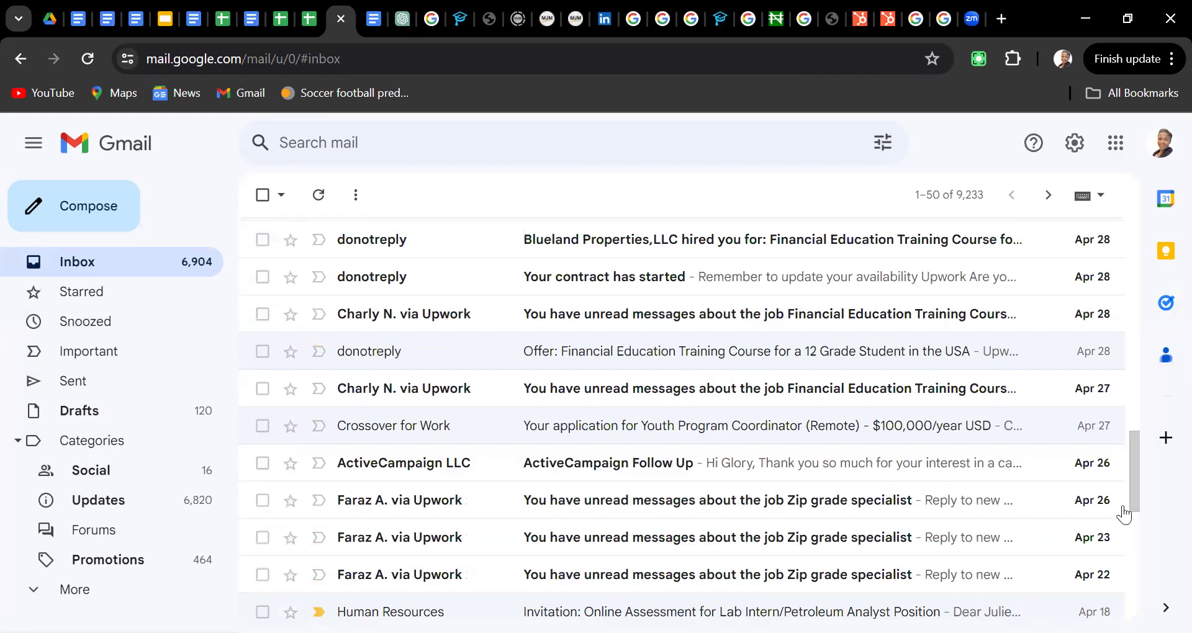
pyautogui.moveTo(1132, 493); pyautogui.dragTo(1131, 571)
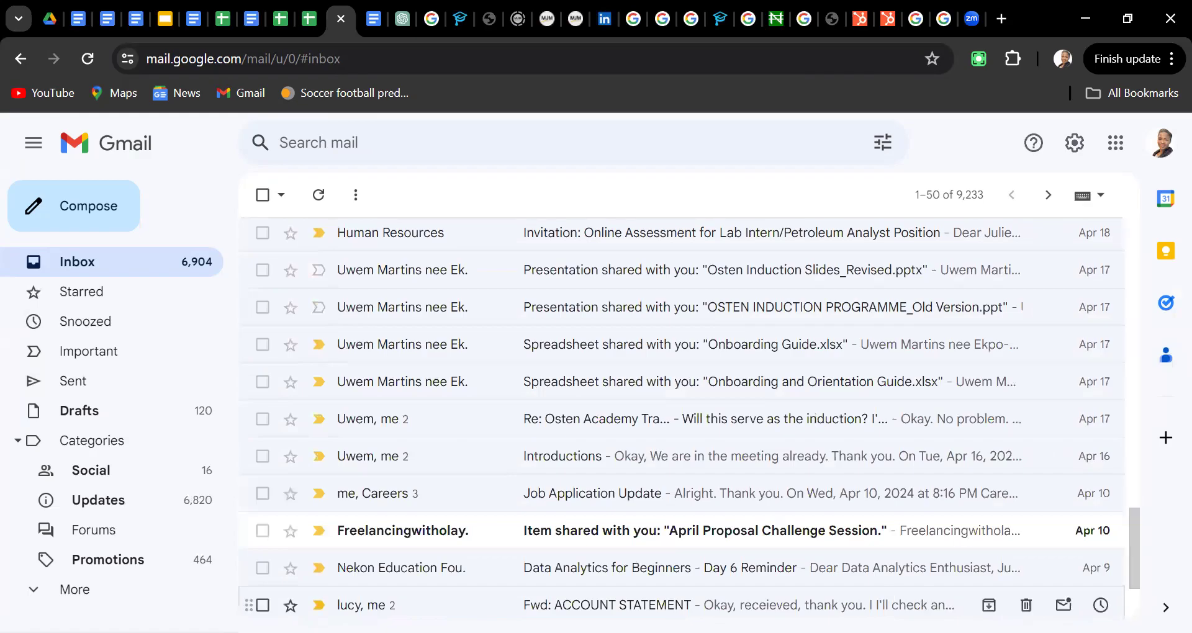
pyautogui.click(607, 605)
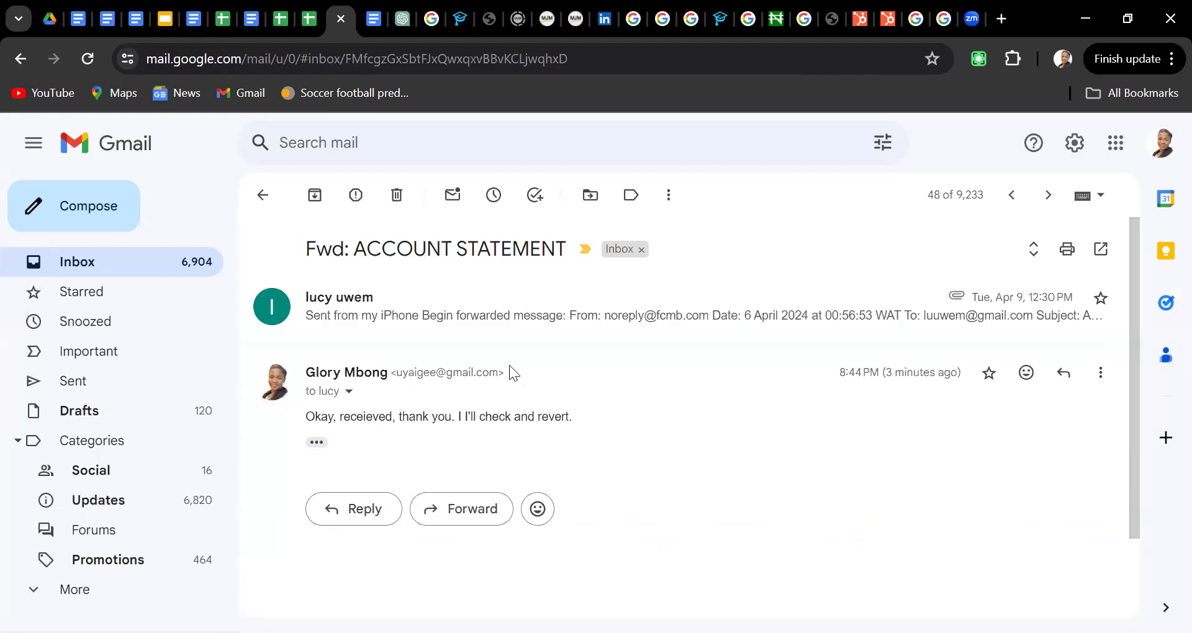
# Expand the forwarded ACCOUNT STATEMENT message and hide the right side panel to read it fully
pyautogui.click(736, 333)
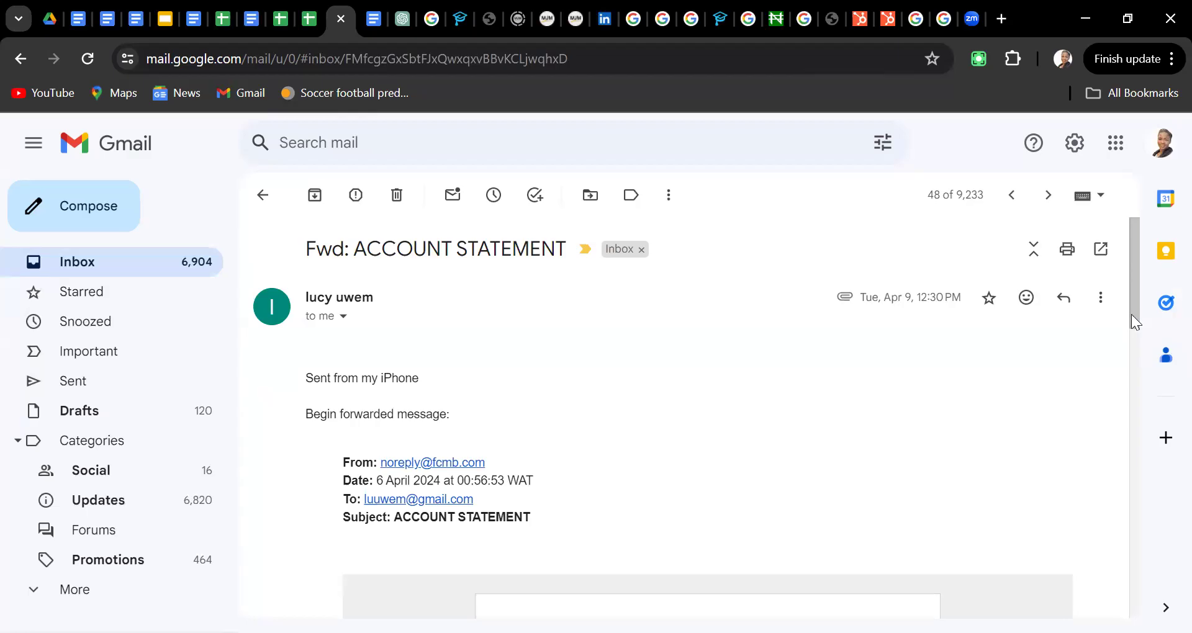
pyautogui.moveTo(1132, 305); pyautogui.dragTo(1150, 598)
pyautogui.click(1166, 607)
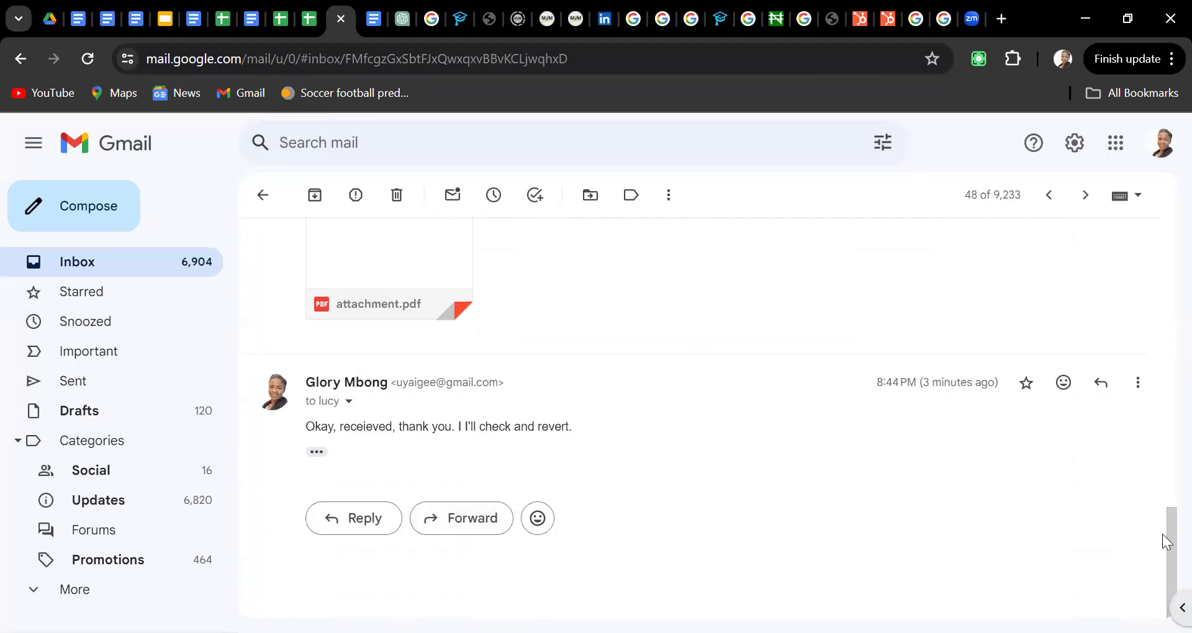
pyautogui.moveTo(1163, 538); pyautogui.dragTo(1163, 218)
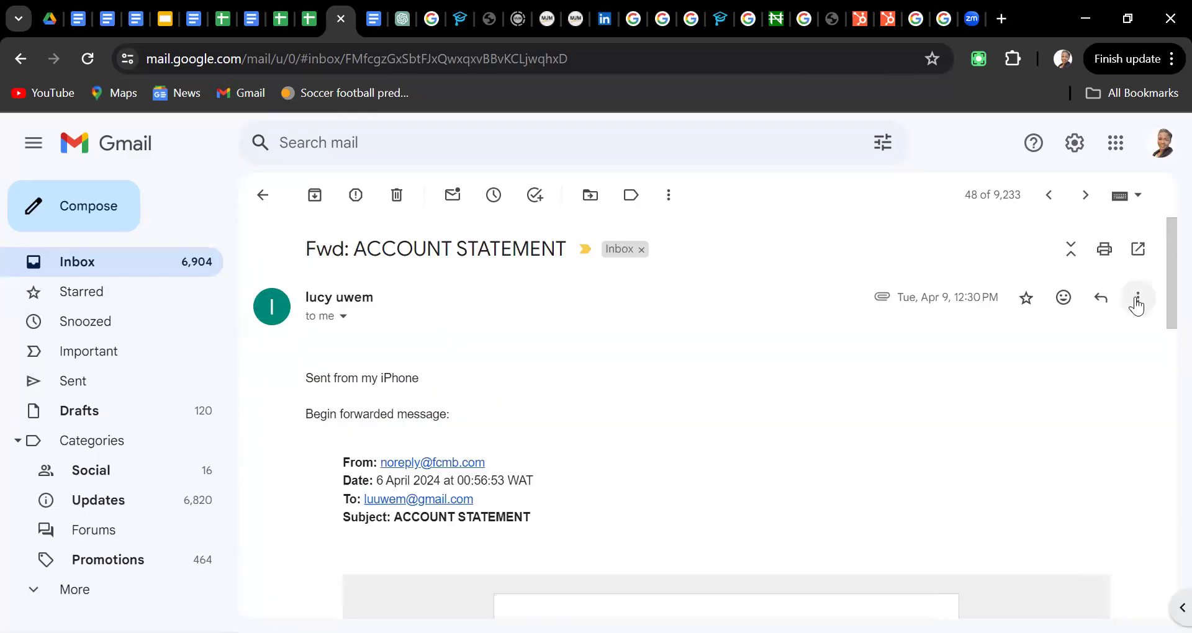
# Start a forward of the ACCOUNT STATEMENT message from its More actions menu
pyautogui.click(1137, 300)
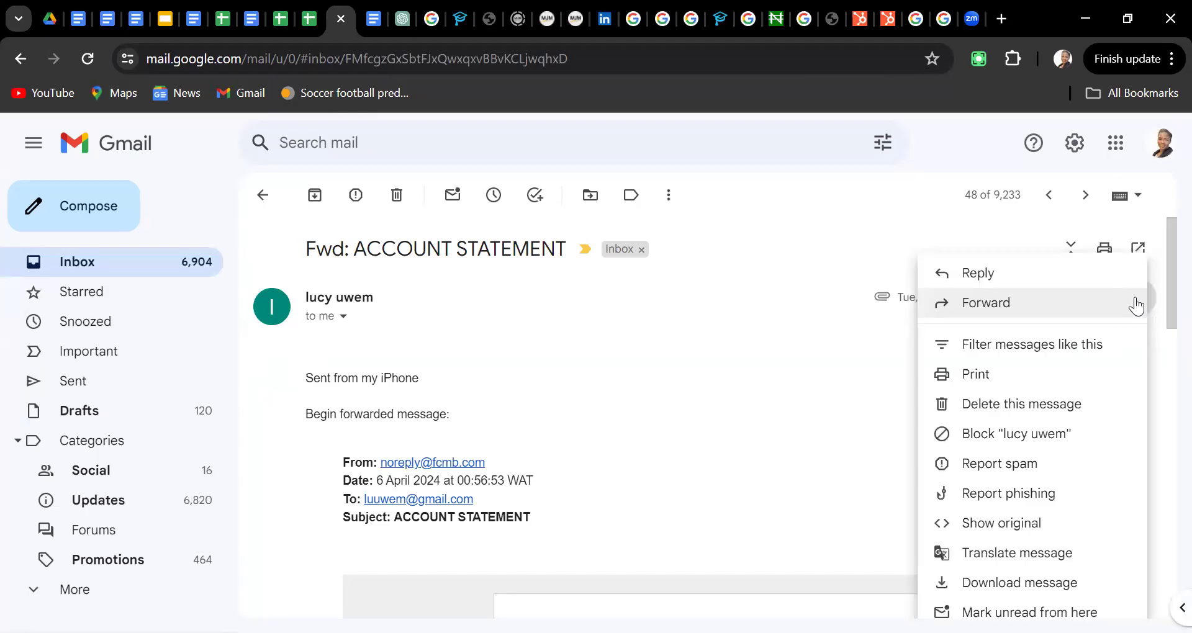
pyautogui.click(816, 385)
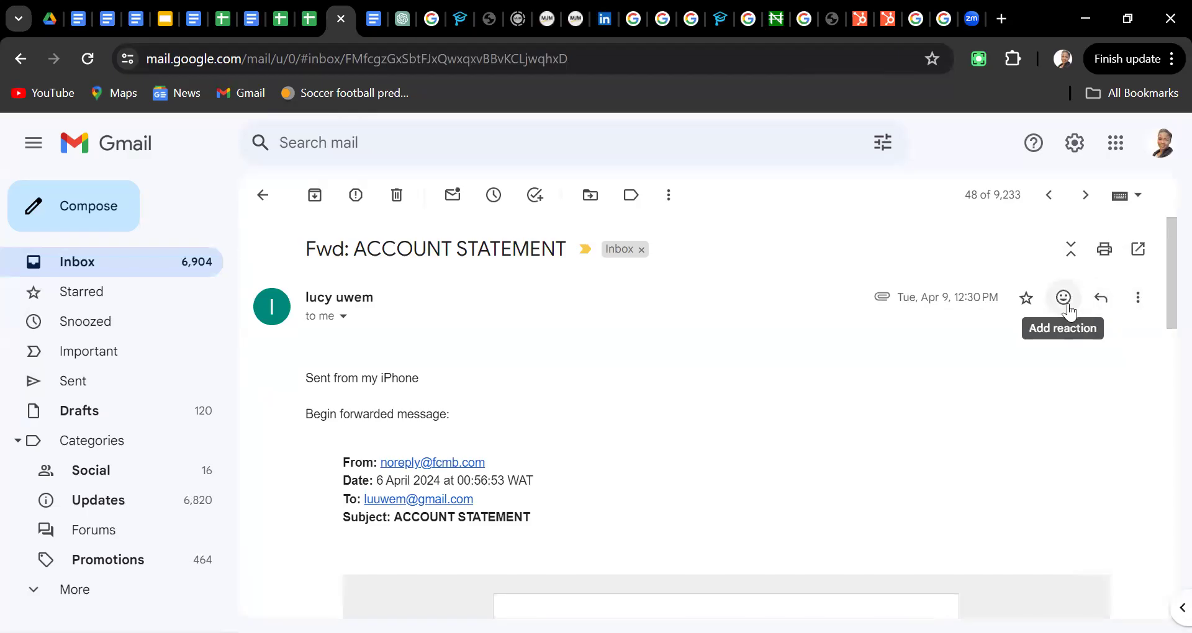
pyautogui.click(1139, 301)
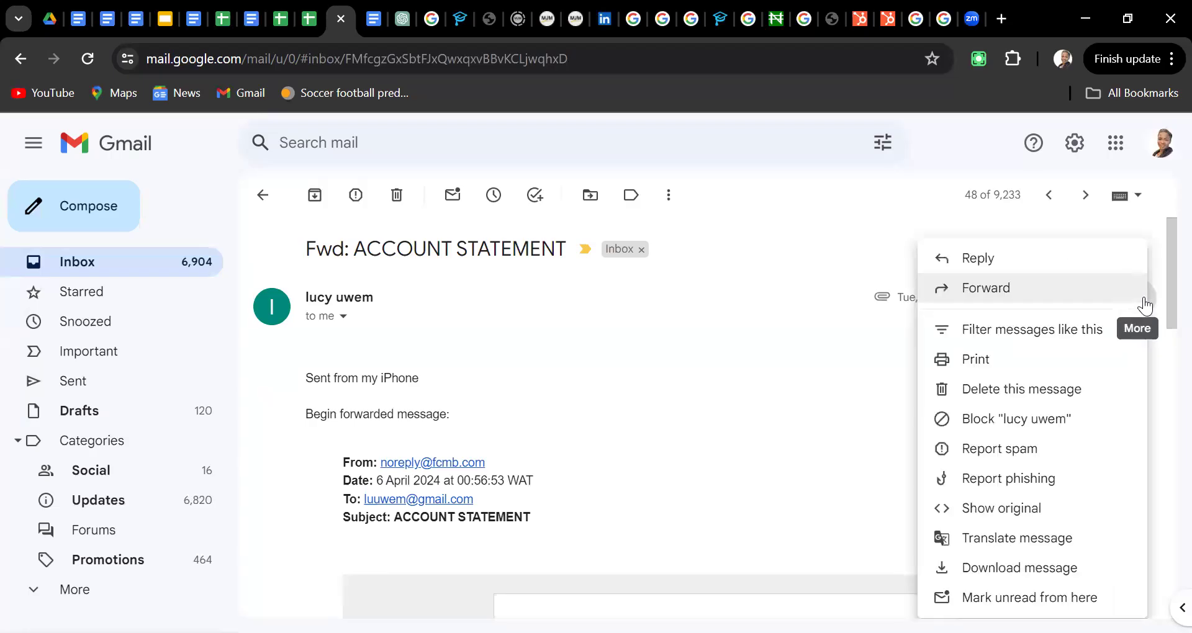
pyautogui.click(1092, 301)
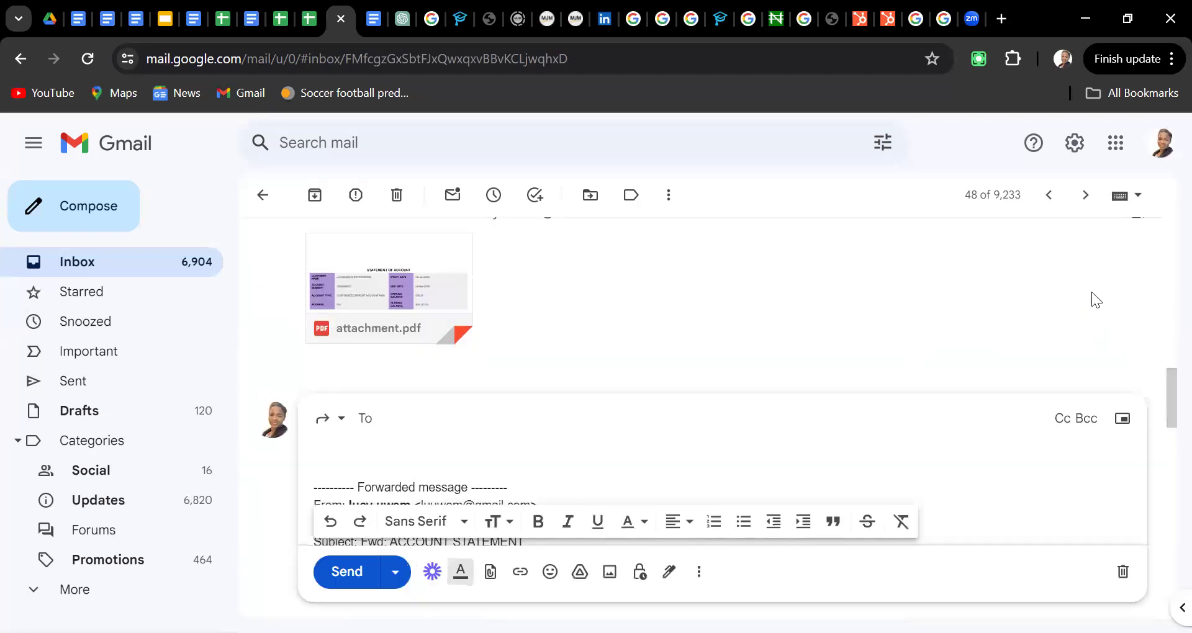
pyautogui.click(711, 451)
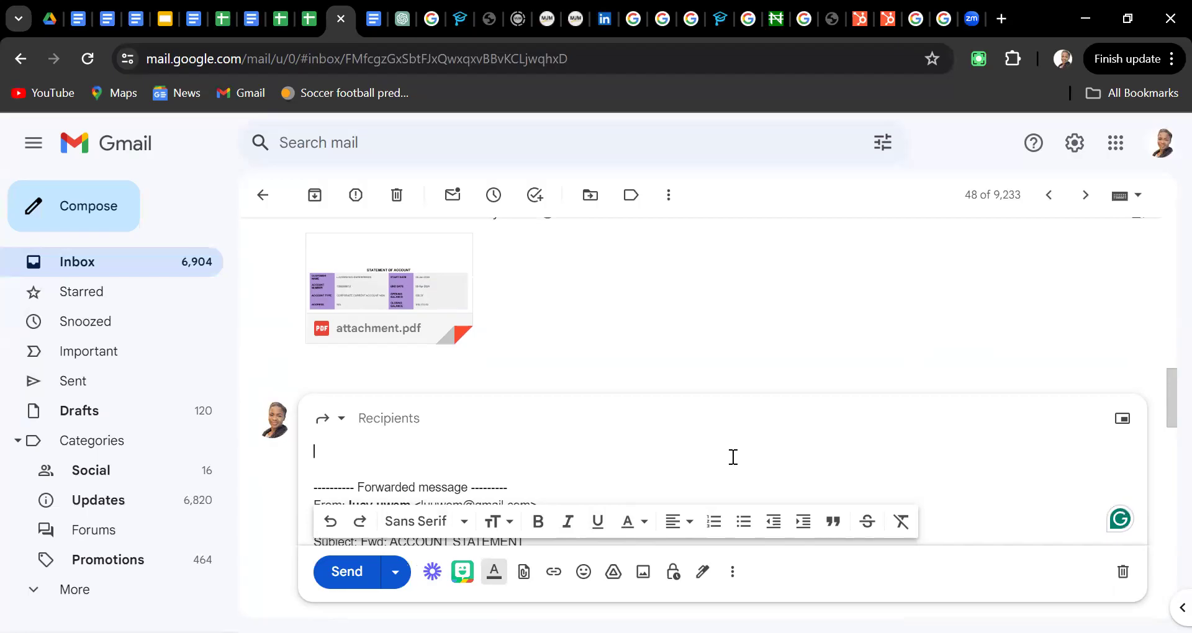
pyautogui.press('Down')
pyautogui.press('Down')
pyautogui.press('Down')
pyautogui.press('Down')
pyautogui.press('Down')
pyautogui.press('Down')
pyautogui.press('Down')
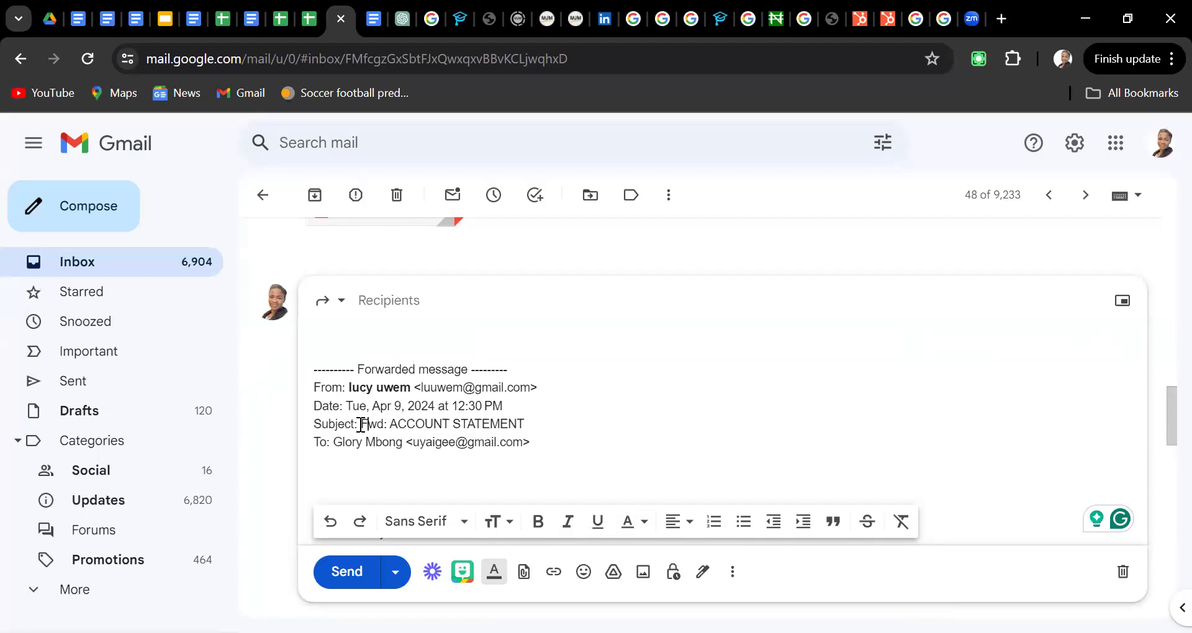
pyautogui.press('Right')
pyautogui.press('Right')
pyautogui.press('Right')
pyautogui.press('Right')
pyautogui.press('Right')
pyautogui.press('Right')
pyautogui.press('Right')
# Add the note 'Please check this out and let me know what you think.' above the forwarded text
pyautogui.click(432, 333)
pyautogui.write('Please che')
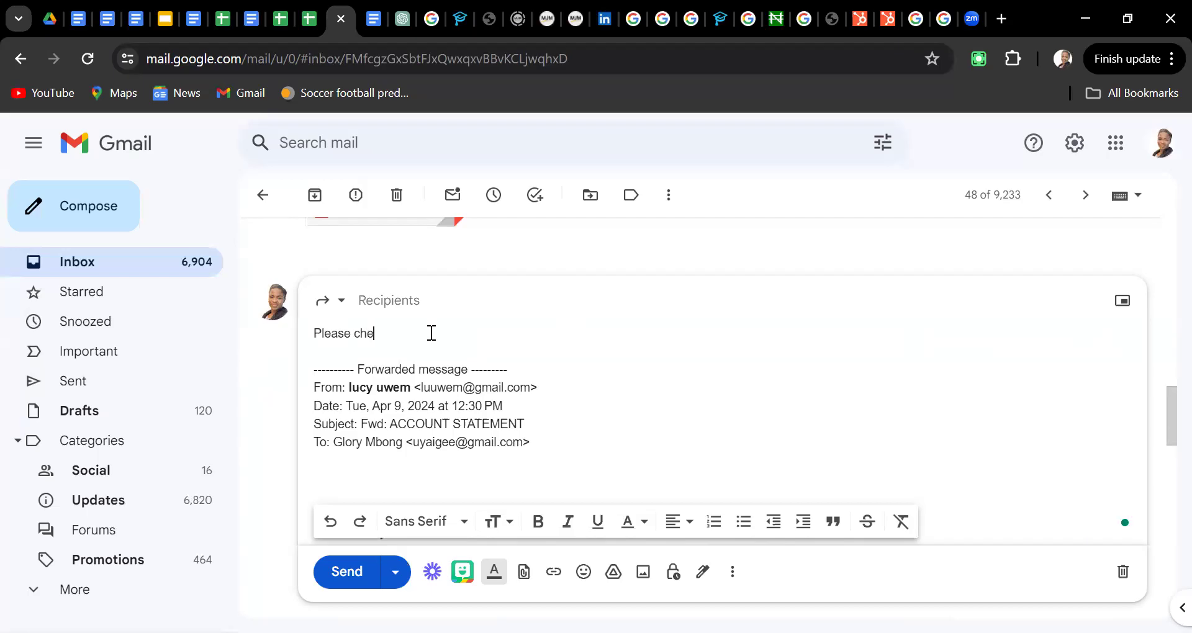
pyautogui.write('ck thi out and')
pyautogui.press('BackSpace')
pyautogui.press('BackSpace')
pyautogui.press('BackSpace')
pyautogui.press('BackSpace')
pyautogui.press('BackSpace')
pyautogui.press('BackSpace')
pyautogui.press('BackSpace')
pyautogui.press('BackSpace')
pyautogui.press('BackSpace')
pyautogui.write('s out and')
pyautogui.write(' e')
pyautogui.press('BackSpace')
pyautogui.write('let me know what you think')
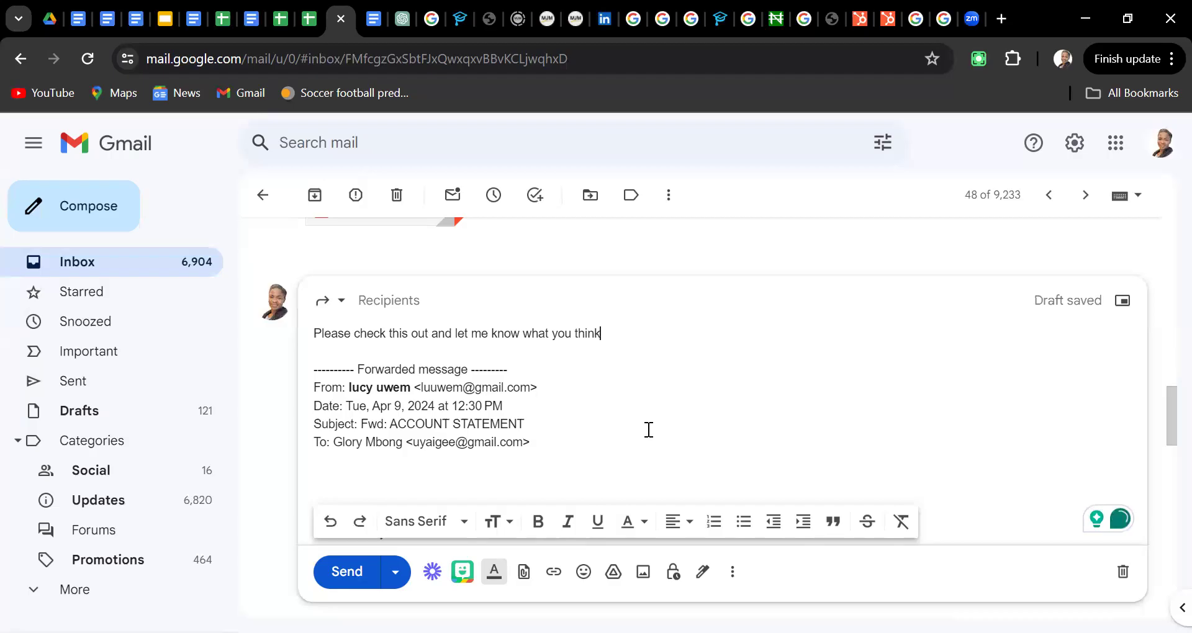
pyautogui.write('.')
# Discard the forward draft and scroll the sidebar down to the Labels section
pyautogui.click(303, 247)
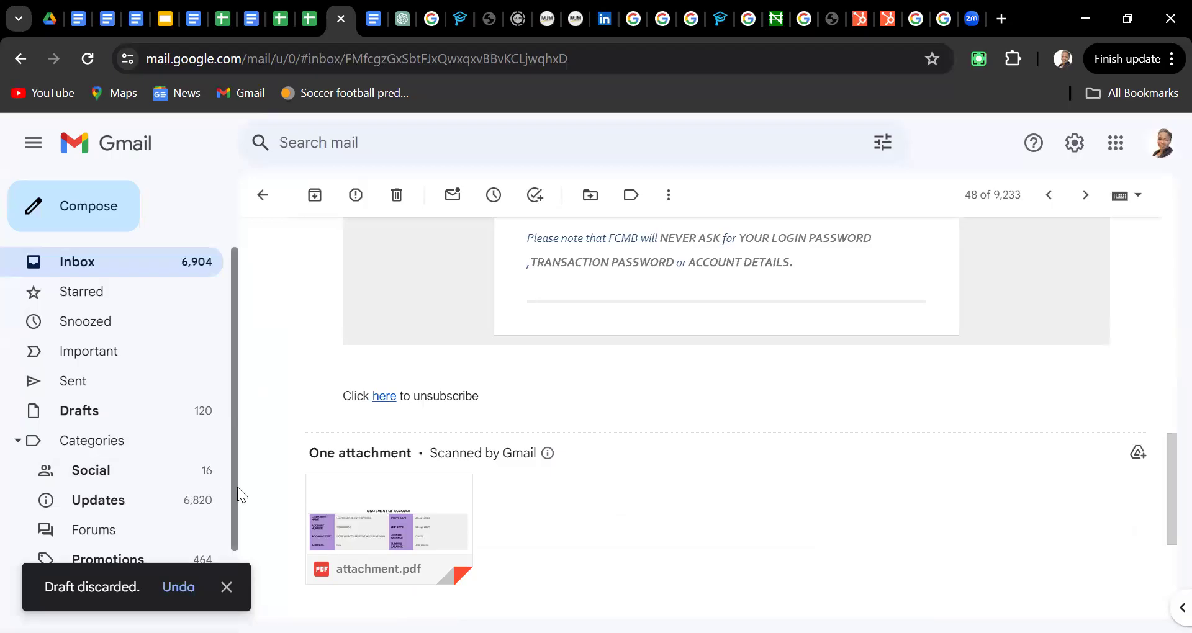
pyautogui.scroll(-2, 237, 488)
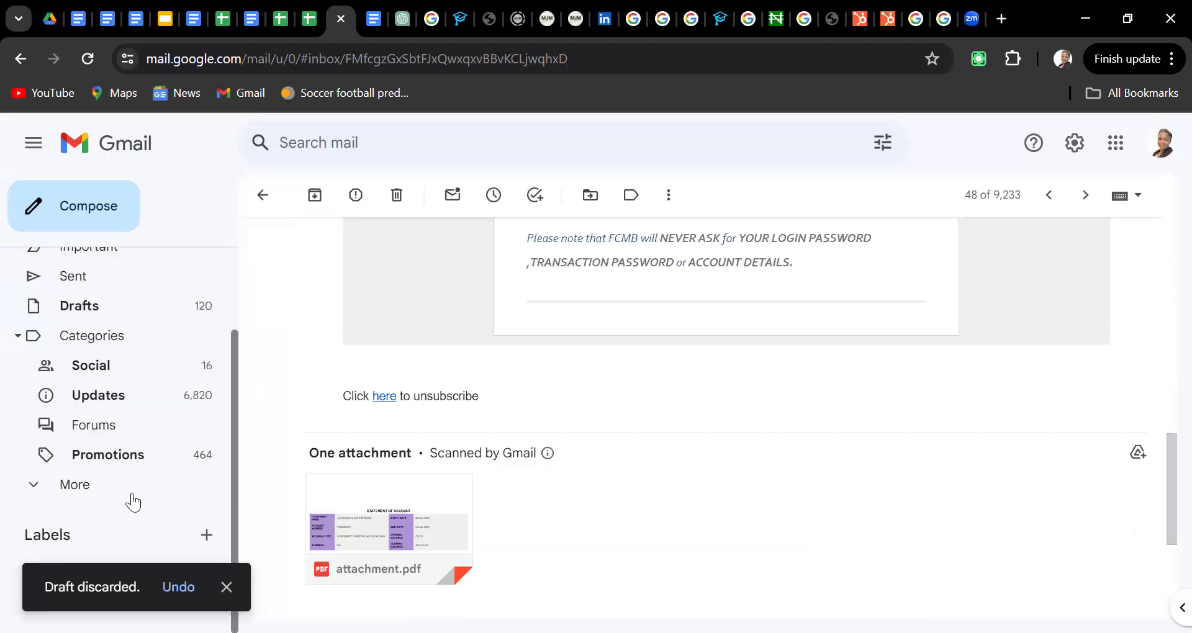
# Name a new label 'Upwork Jobs', check its nesting options, and create it
pyautogui.click(211, 539)
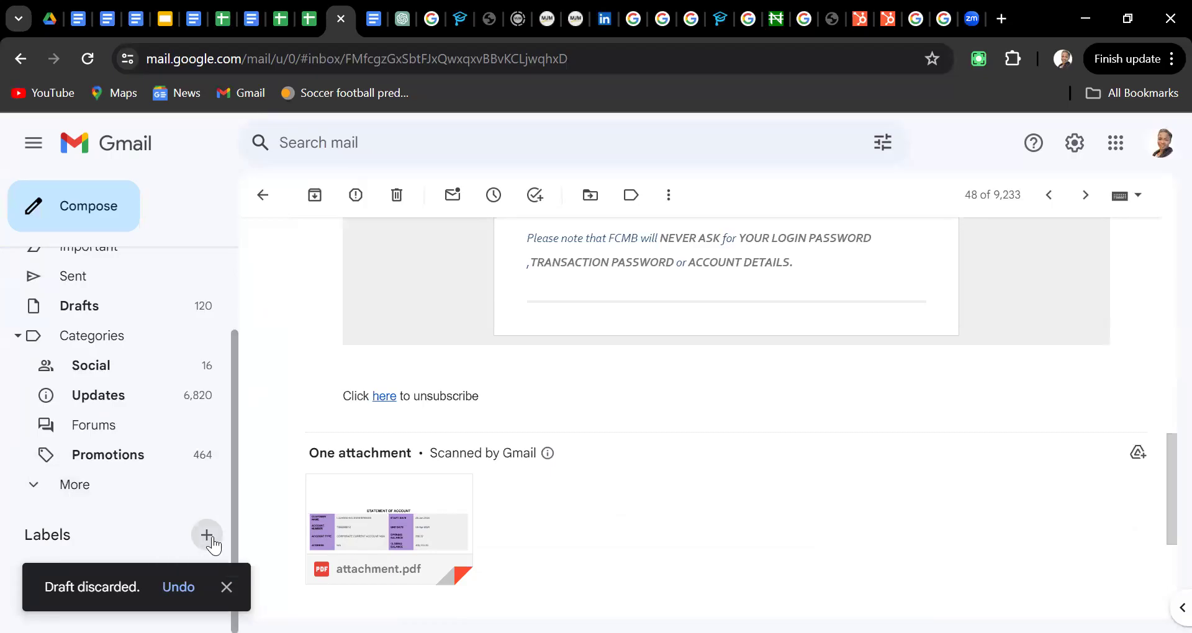
pyautogui.click(228, 587)
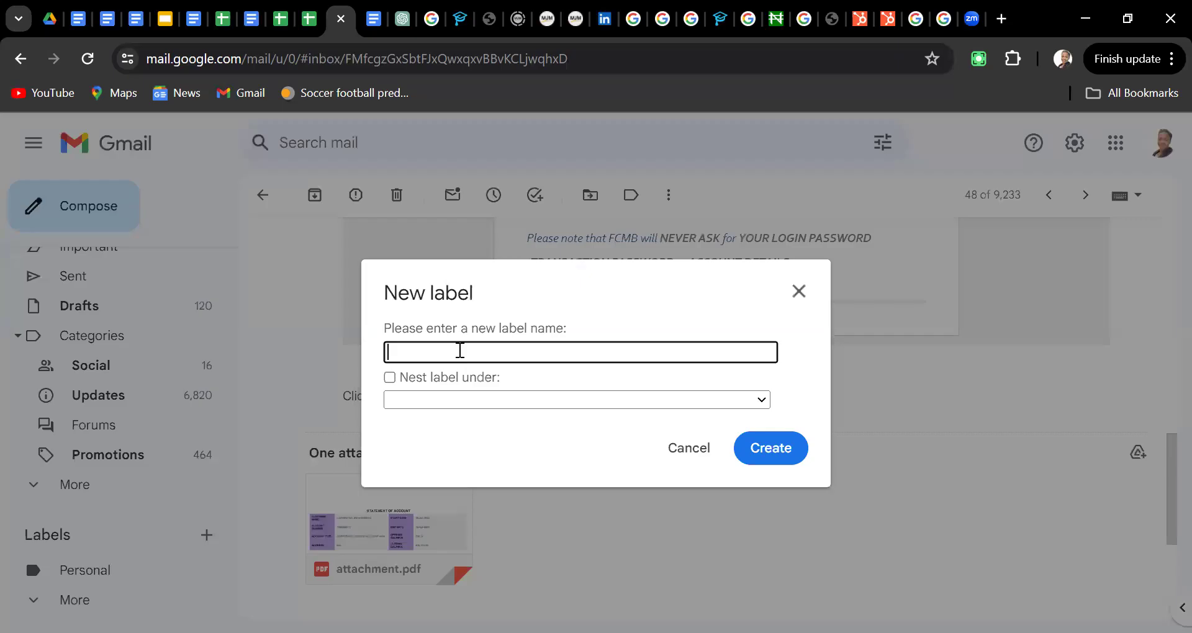
pyautogui.write('Upwork Jobs')
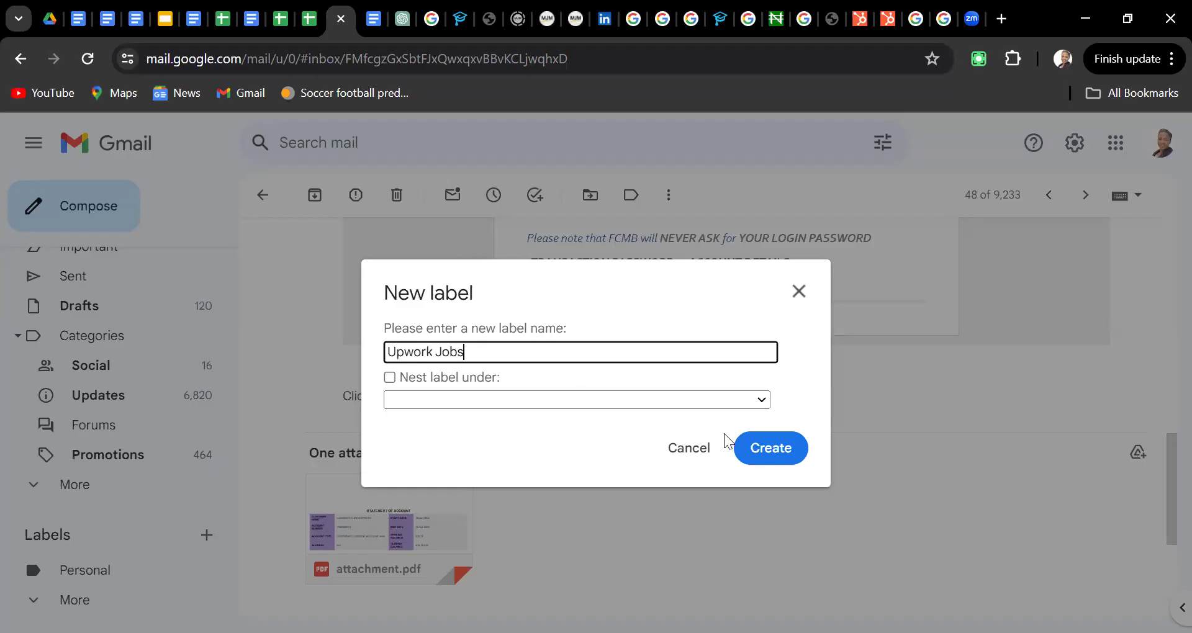
pyautogui.click(745, 449)
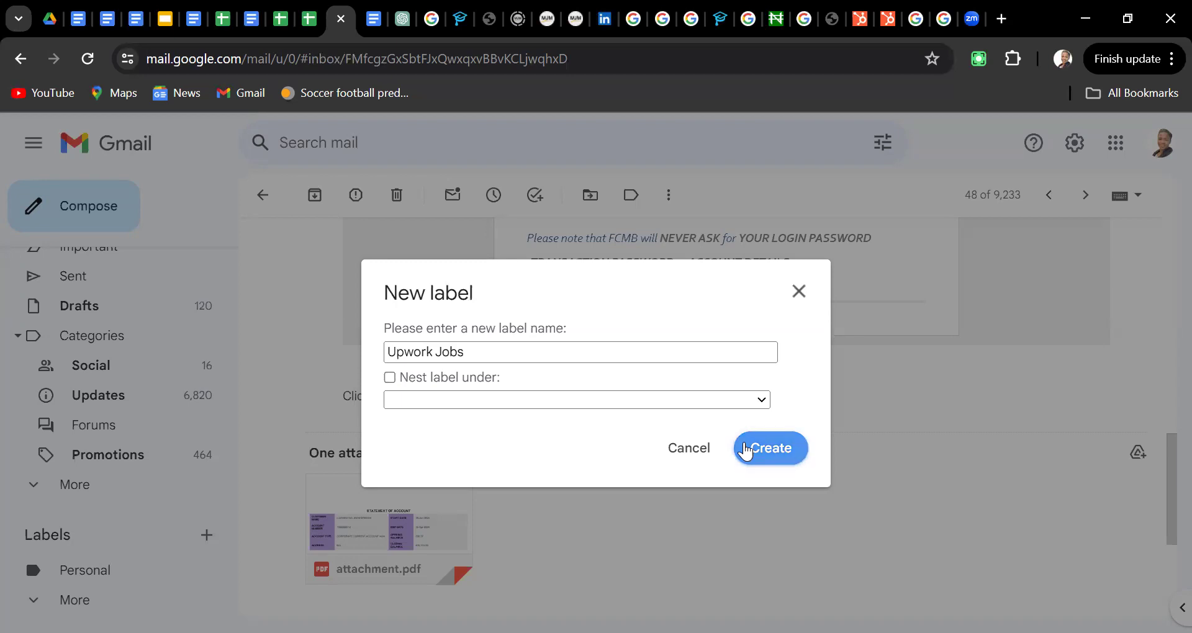
pyautogui.click(763, 401)
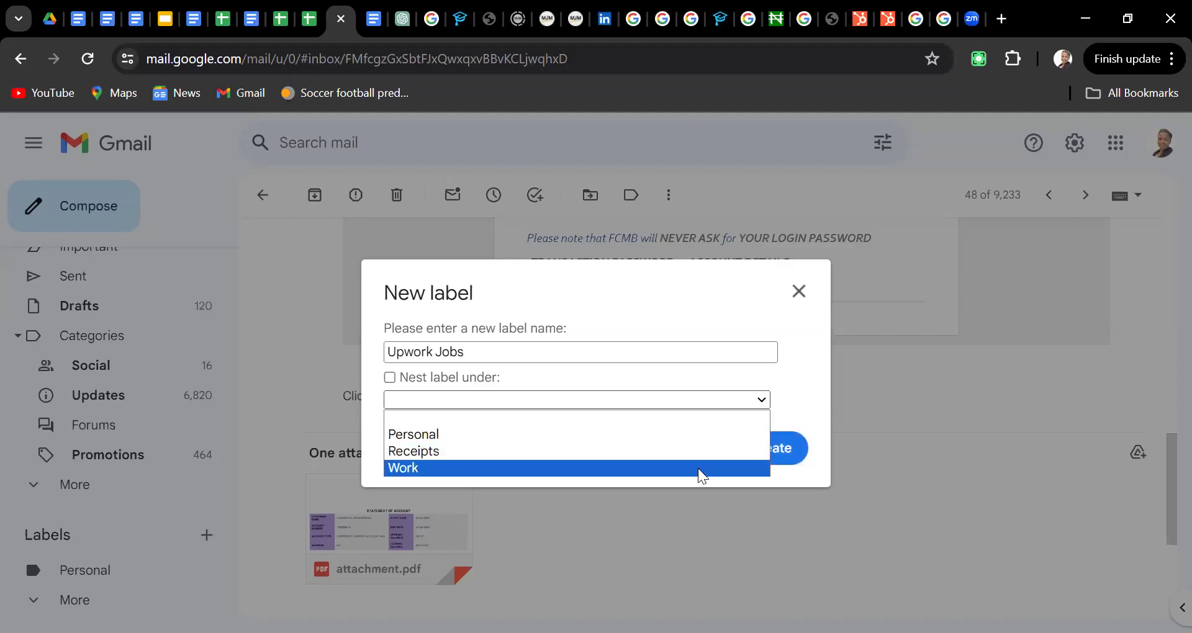
pyautogui.press('Return')
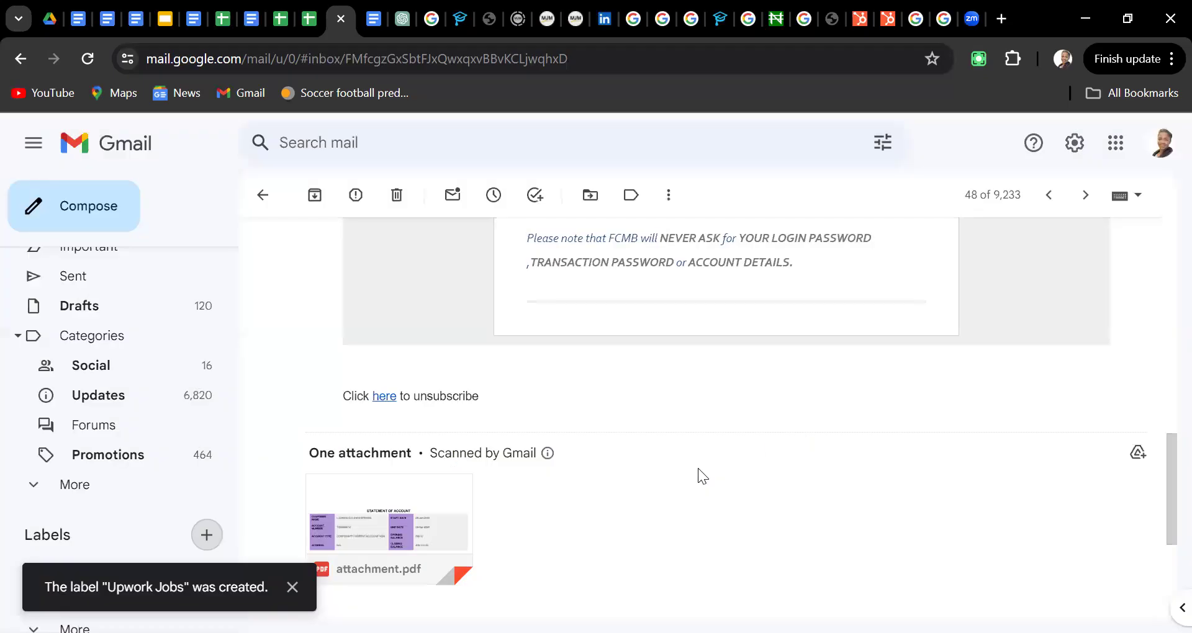
# Open the still-empty Upwork Jobs label from the sidebar, then return to the inbox
pyautogui.click(35, 494)
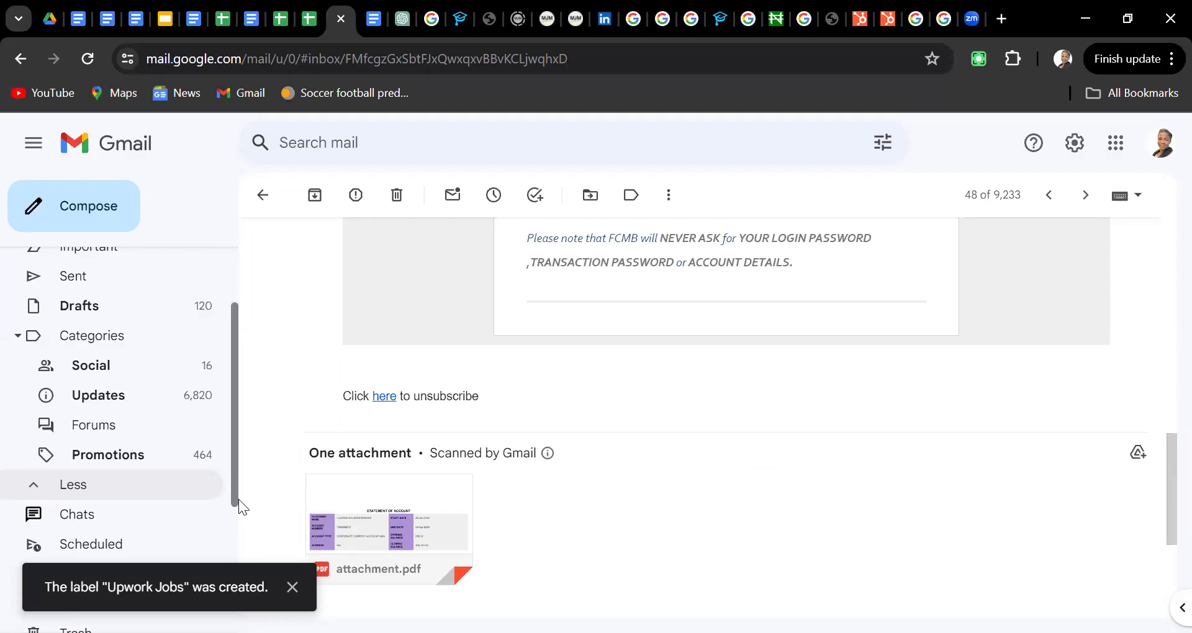
pyautogui.moveTo(232, 475); pyautogui.dragTo(236, 621)
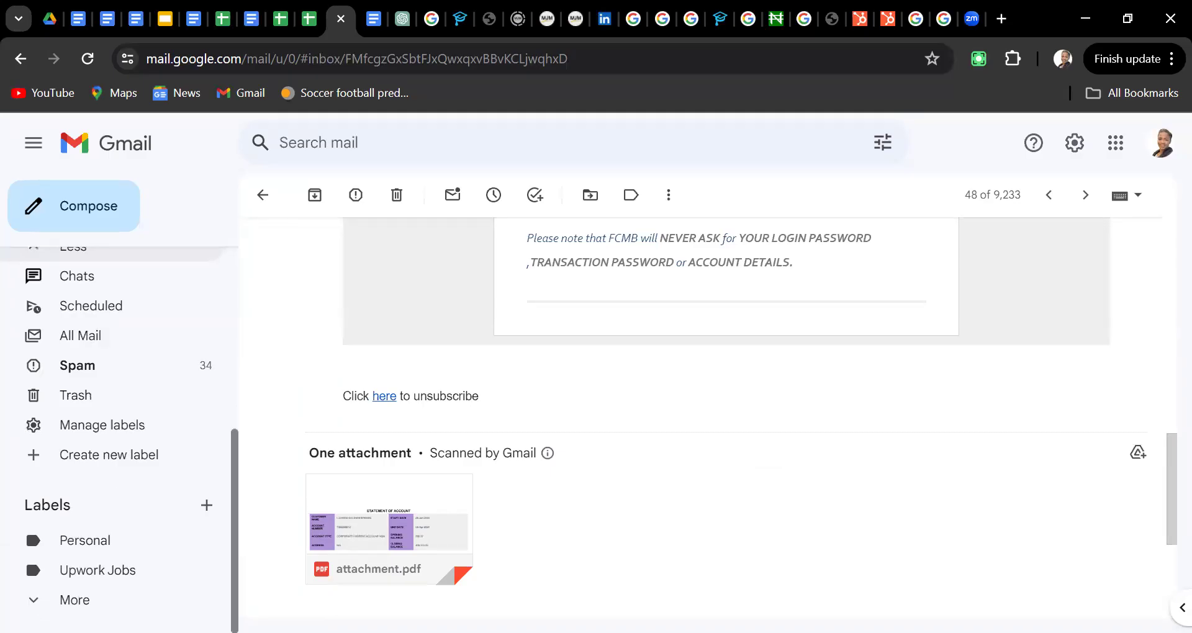
pyautogui.click(90, 571)
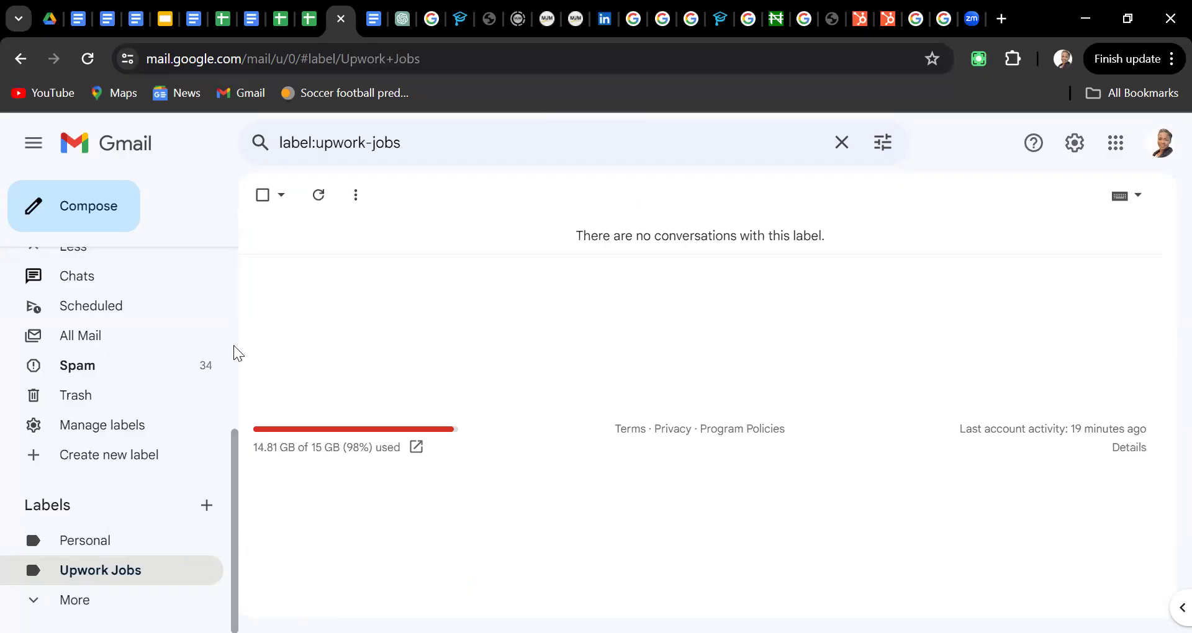
pyautogui.scroll(5, 233, 344)
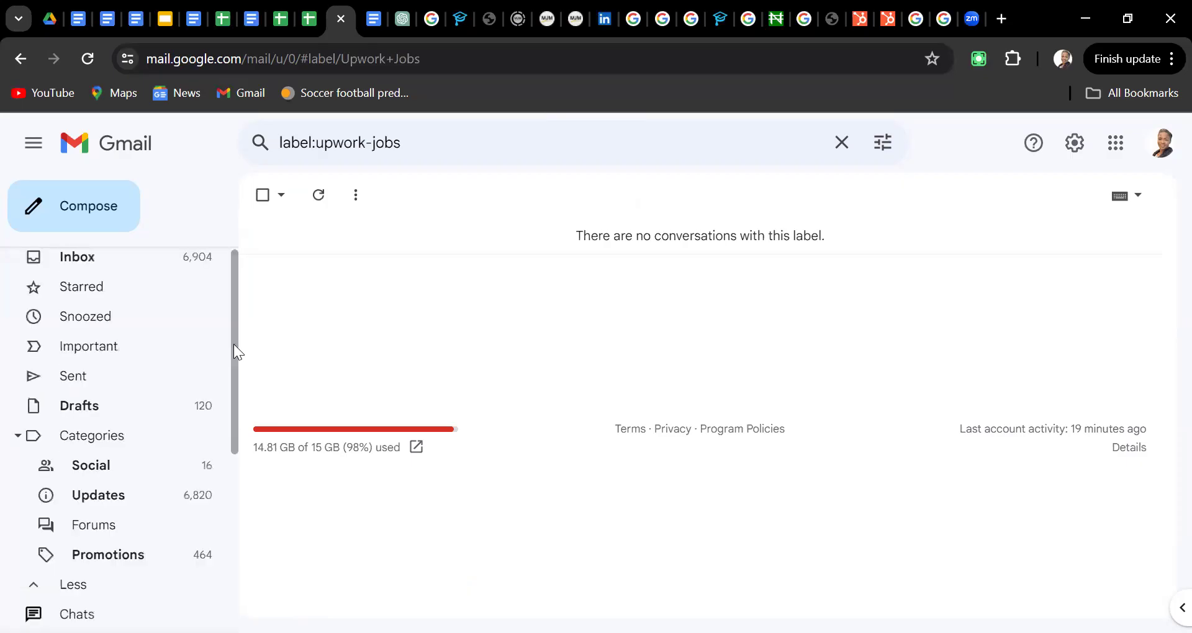
pyautogui.click(114, 265)
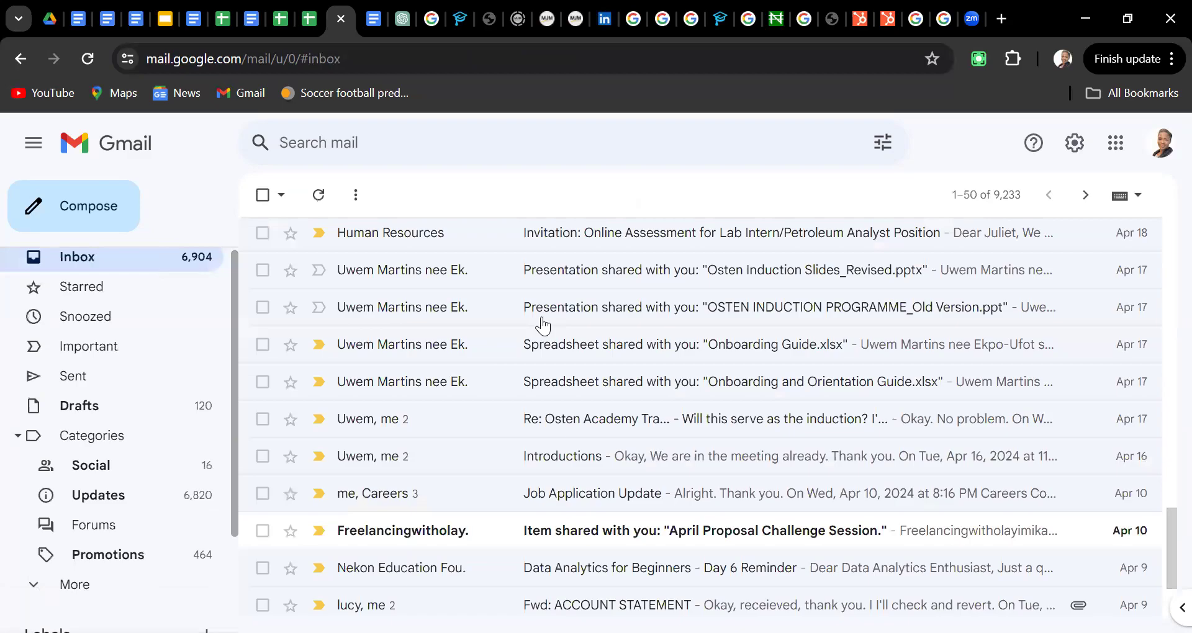
# Select the six Upwork milestone, payment, feedback, contract and message emails and move them to Upwork Jobs
pyautogui.scroll(18, 543, 326)
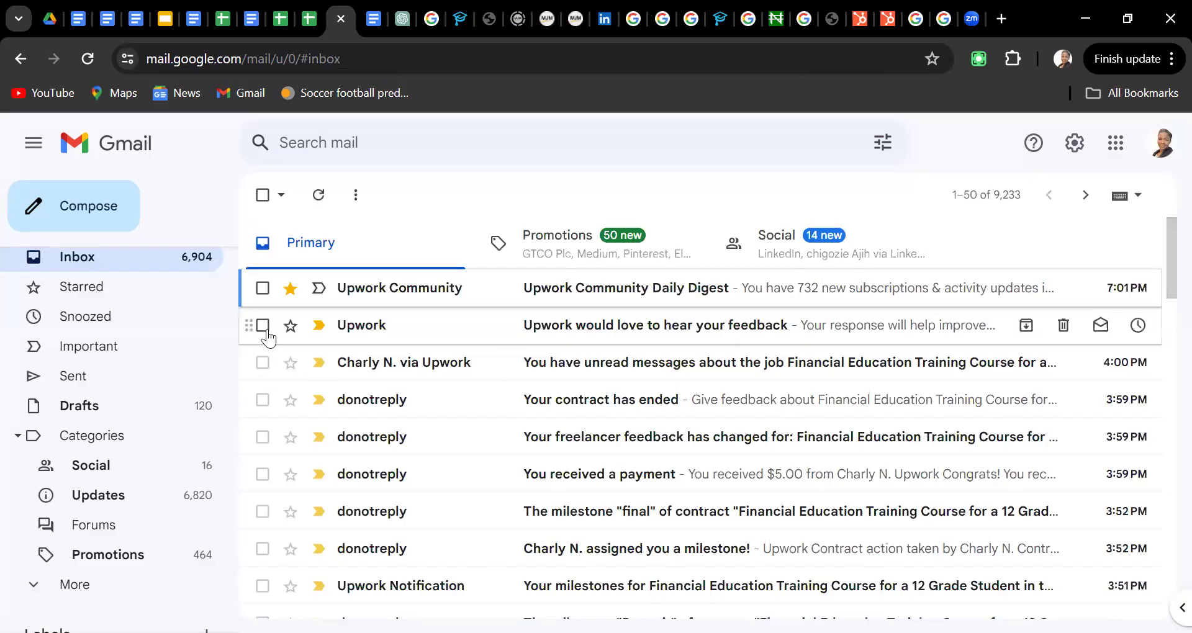
pyautogui.click(263, 549)
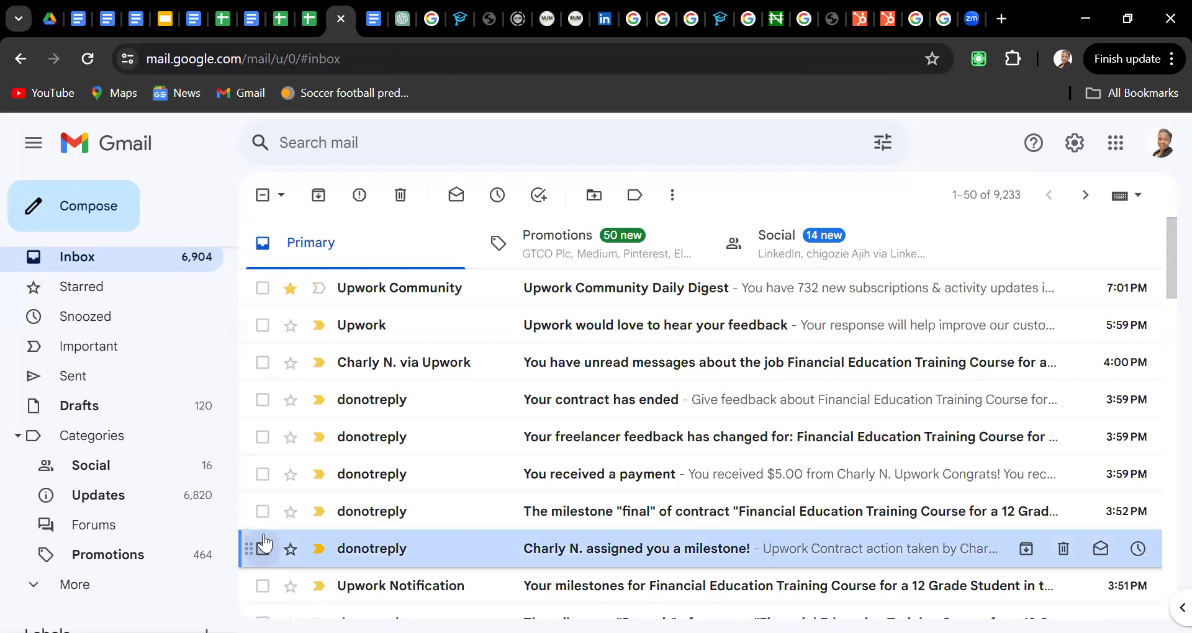
pyautogui.click(261, 515)
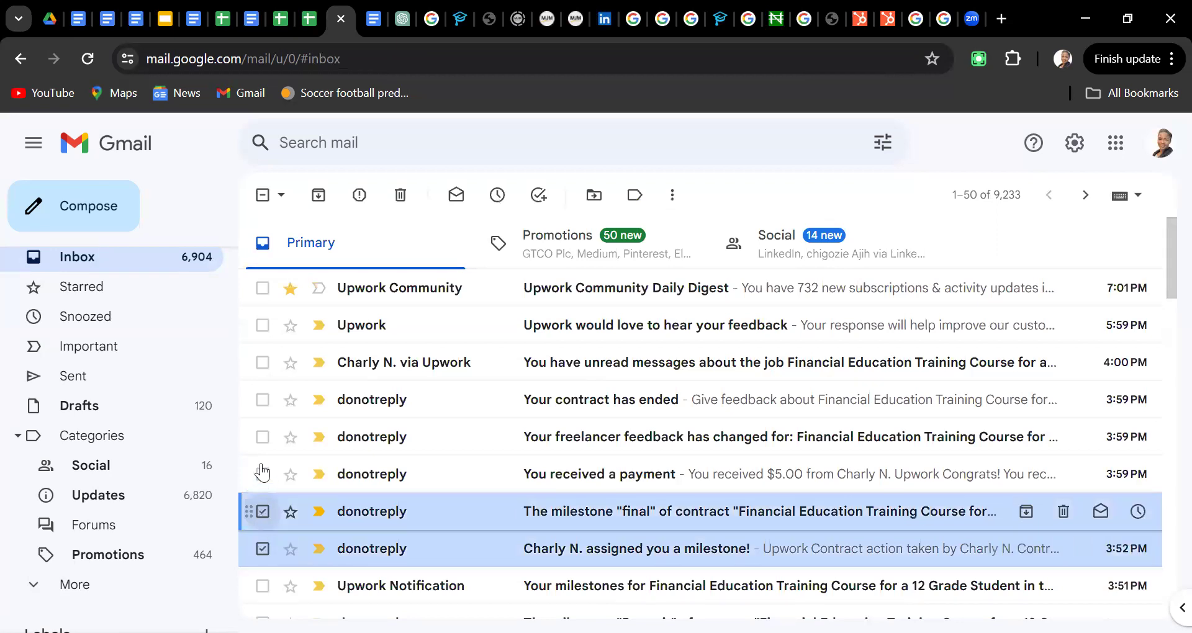
pyautogui.click(263, 477)
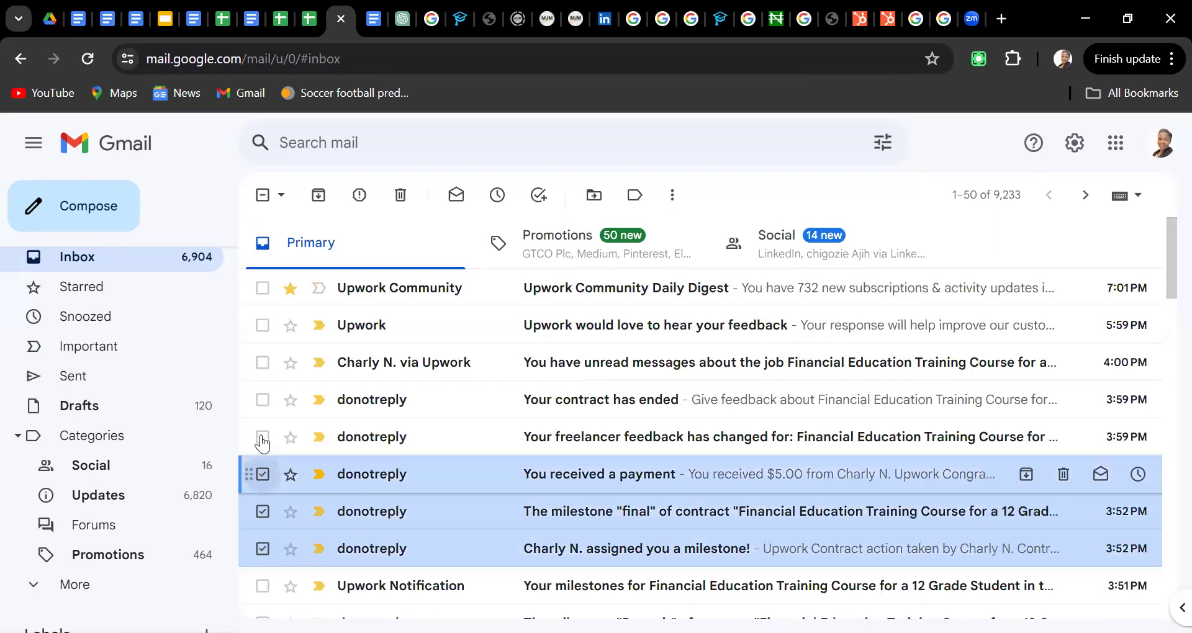
pyautogui.click(262, 439)
pyautogui.click(262, 400)
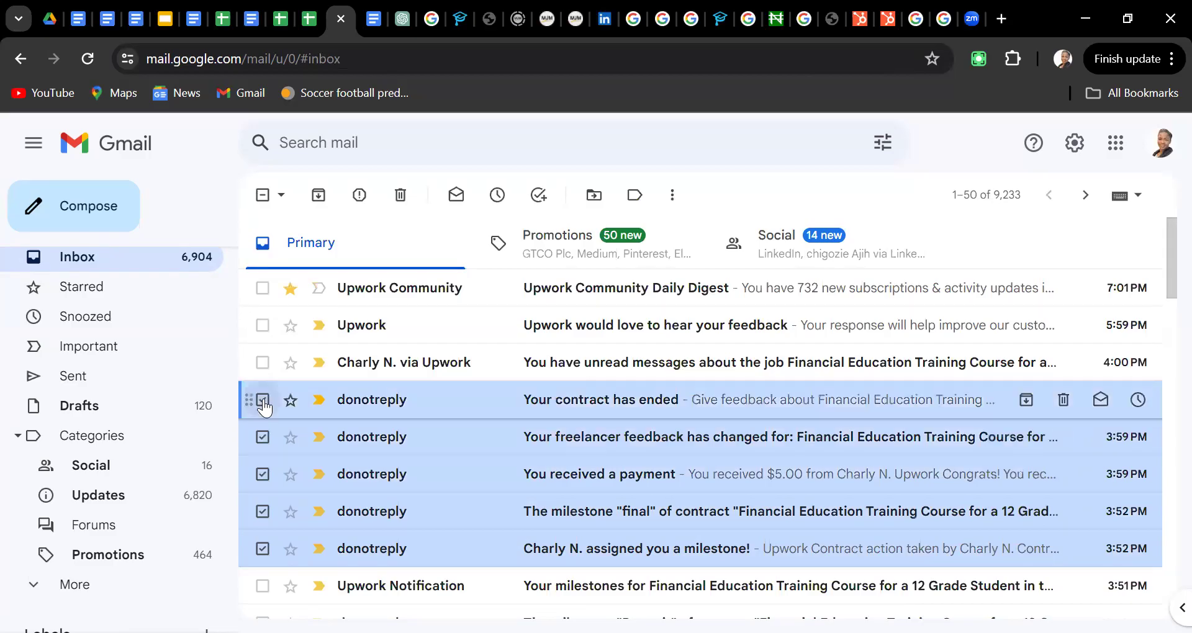
pyautogui.click(263, 364)
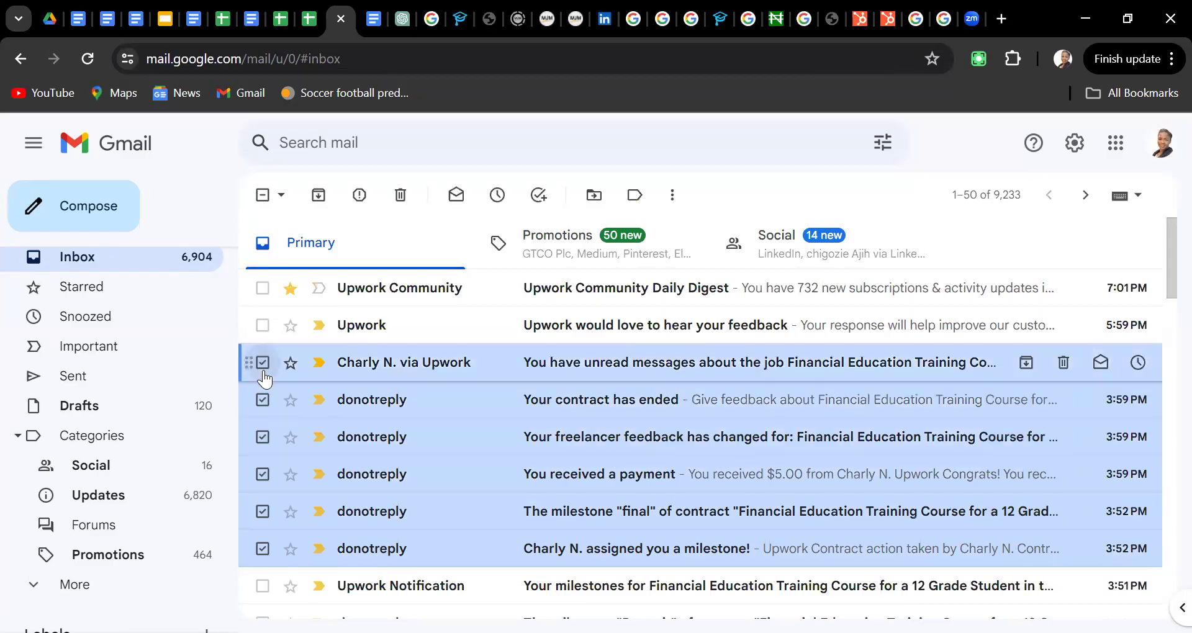
pyautogui.click(672, 196)
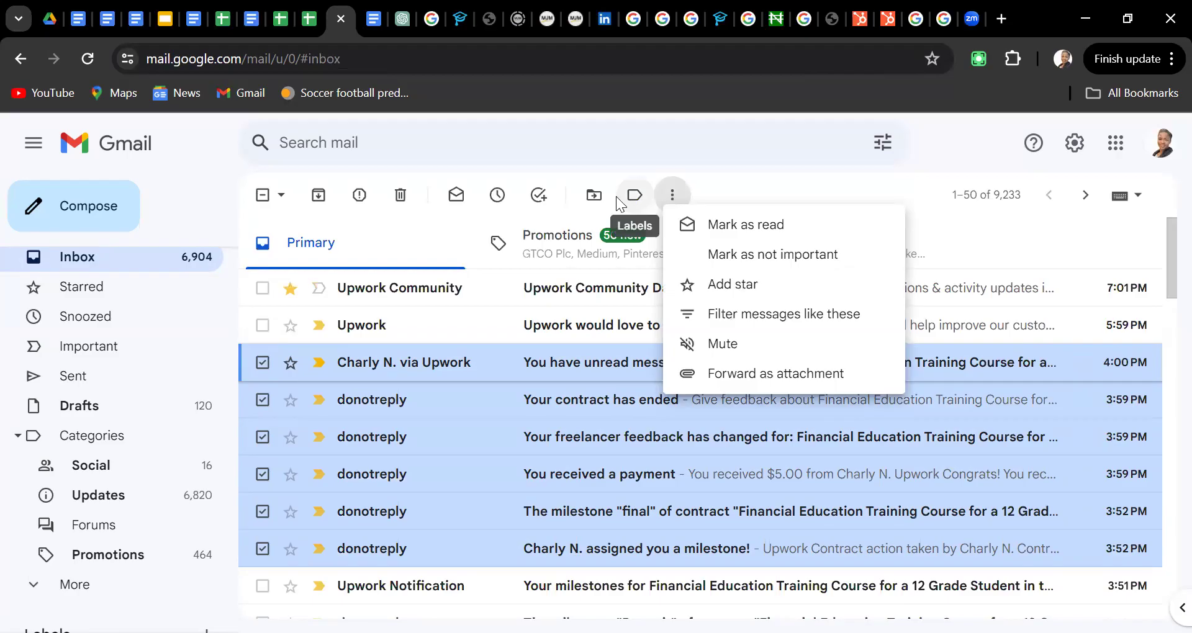
pyautogui.click(594, 196)
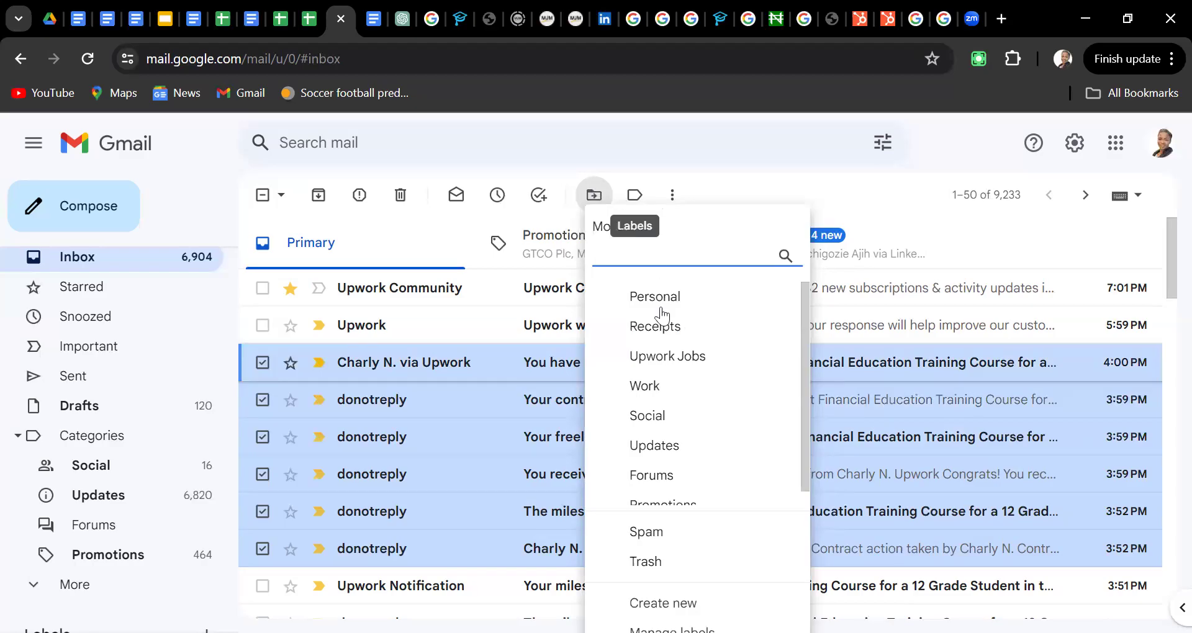
pyautogui.click(668, 357)
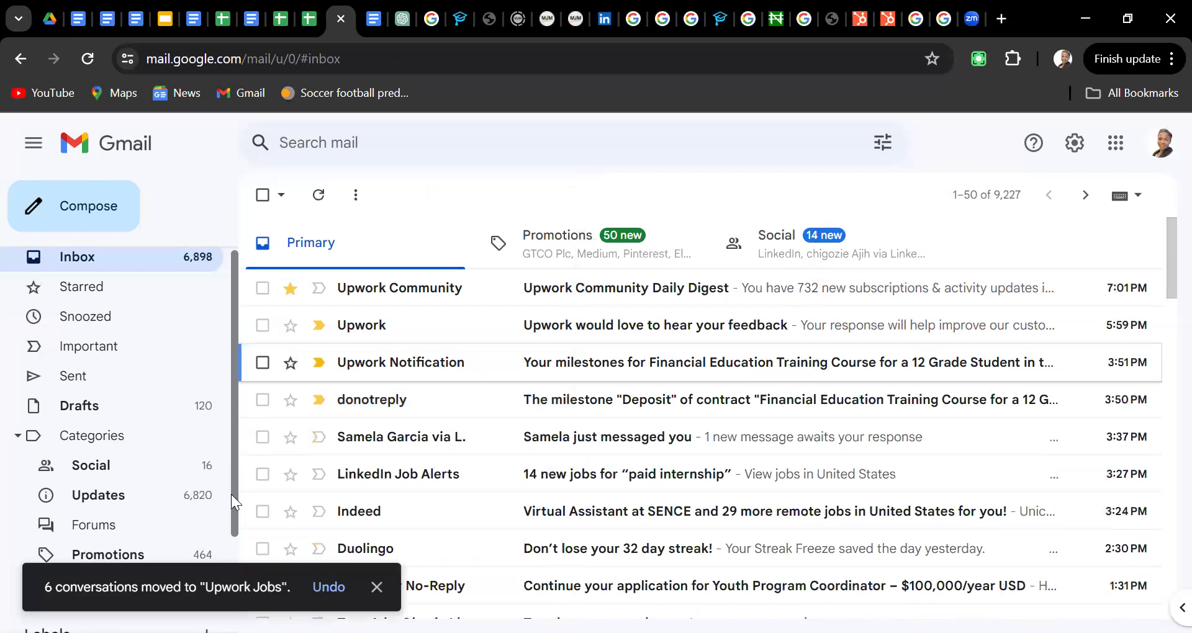
pyautogui.scroll(-1, 231, 497)
pyautogui.scroll(-1, 97, 488)
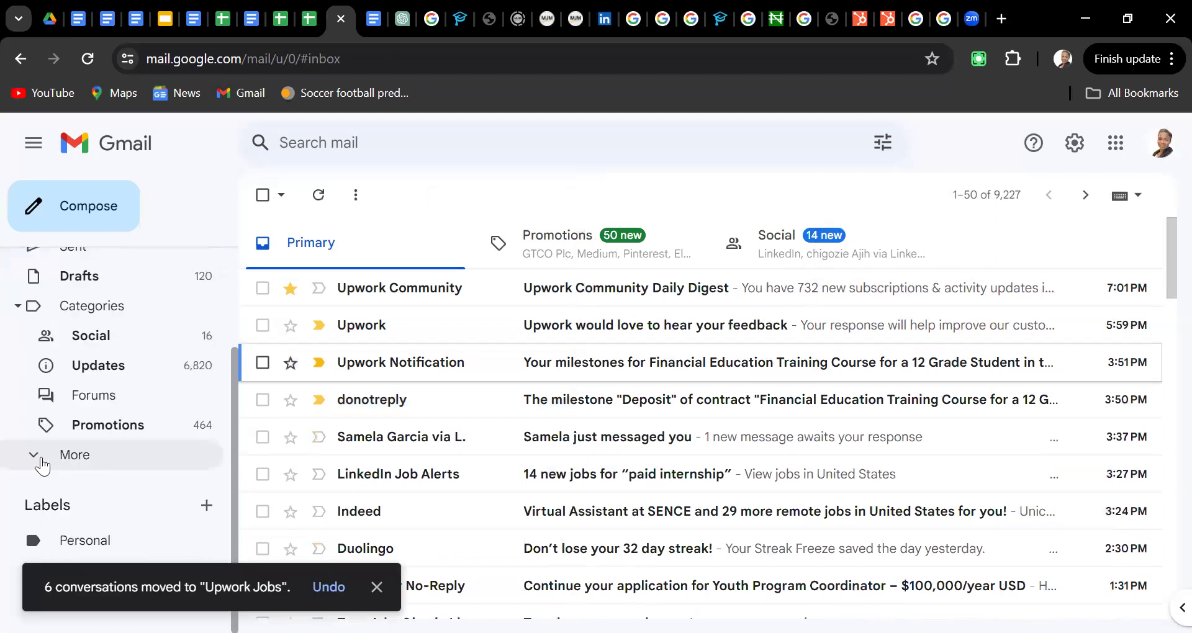
pyautogui.click(42, 460)
pyautogui.moveTo(231, 512); pyautogui.dragTo(238, 618)
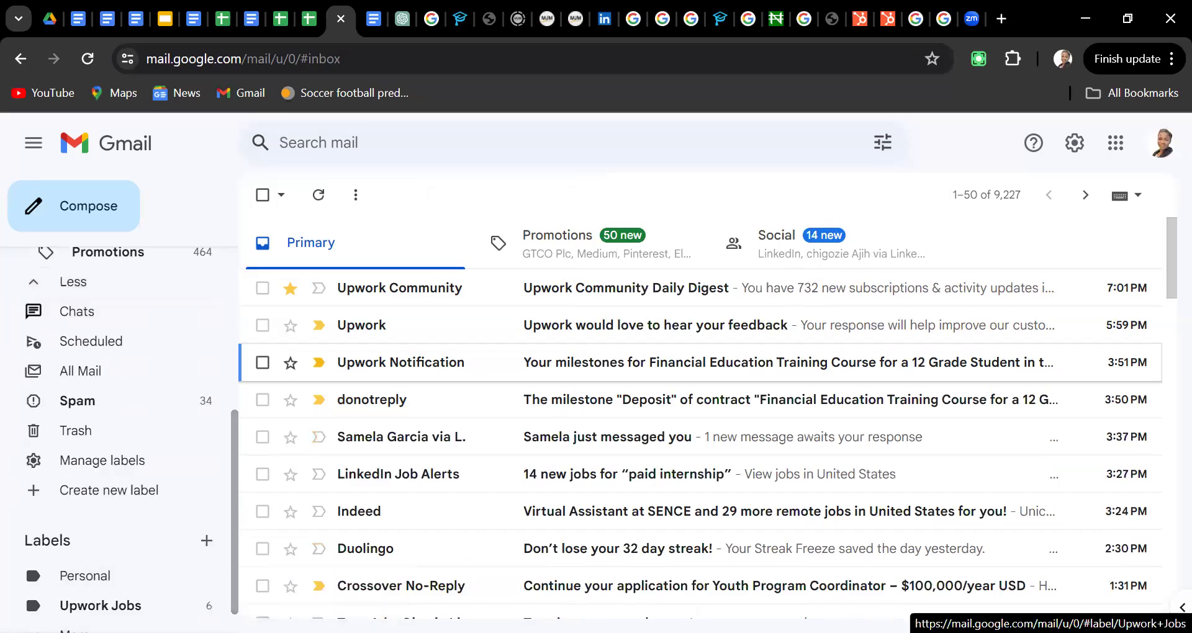
pyautogui.click(99, 605)
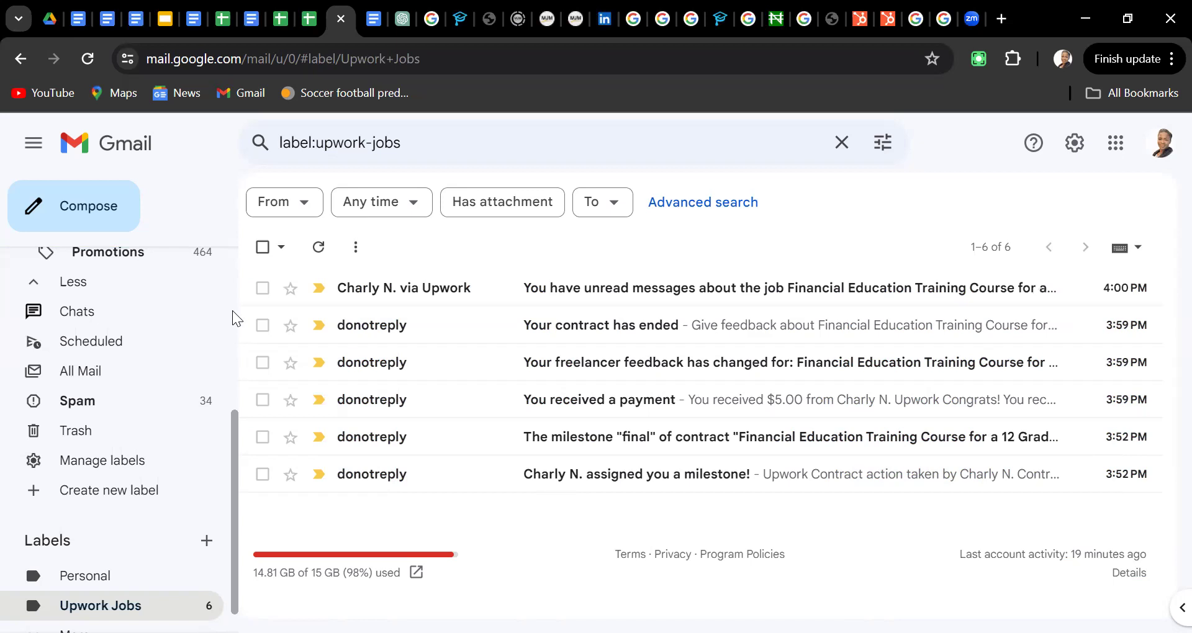
pyautogui.scroll(5, 232, 312)
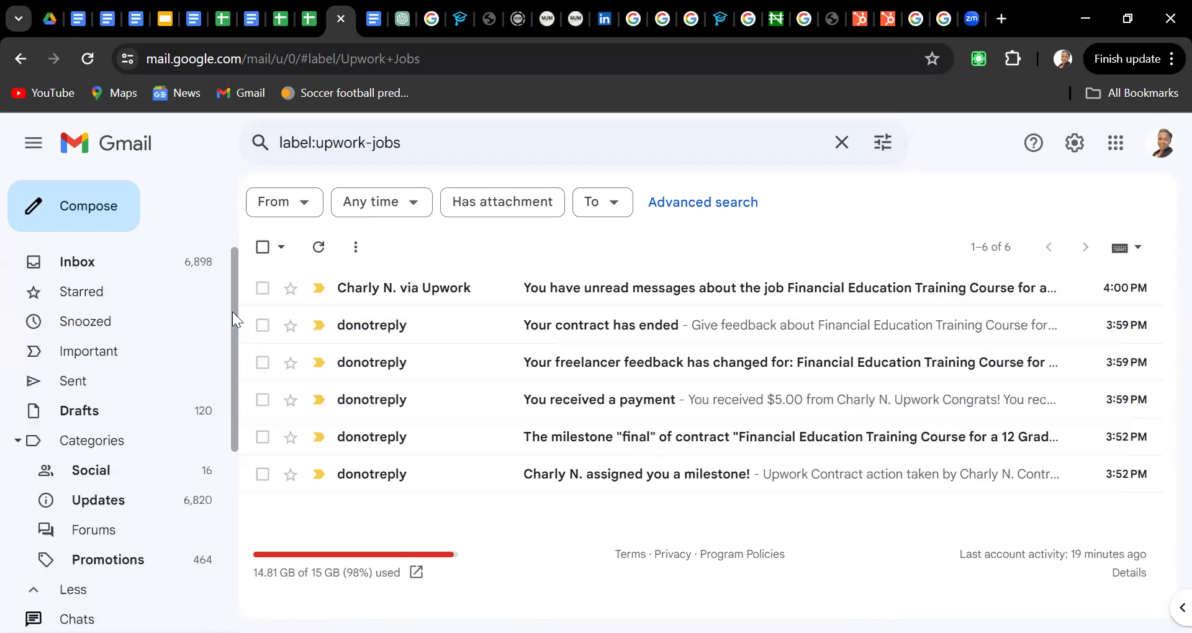
pyautogui.click(69, 273)
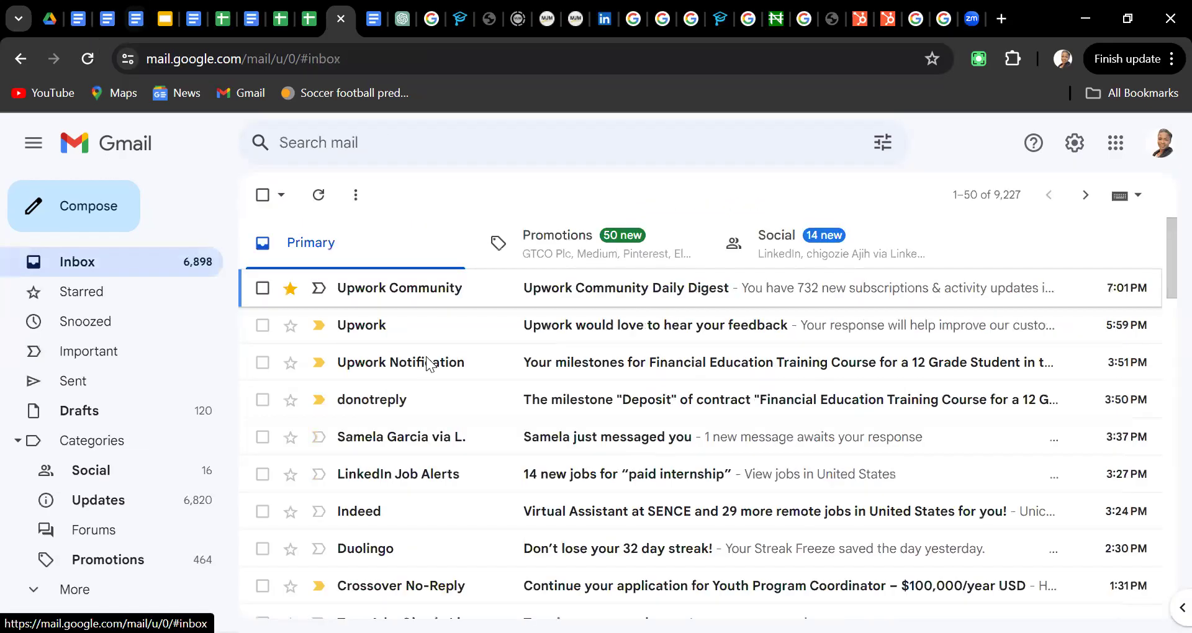
# Switch to the lesson document and read through VII. Logging Out and the Conclusion summary
pyautogui.hotkey('ctrl', '2')
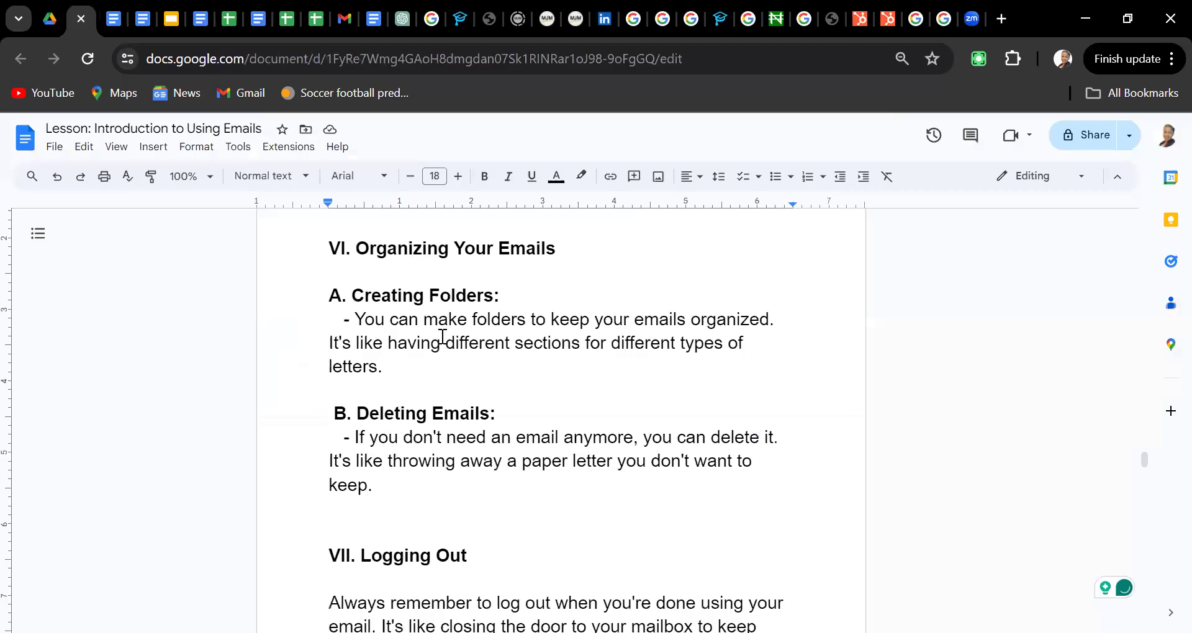
pyautogui.click(418, 512)
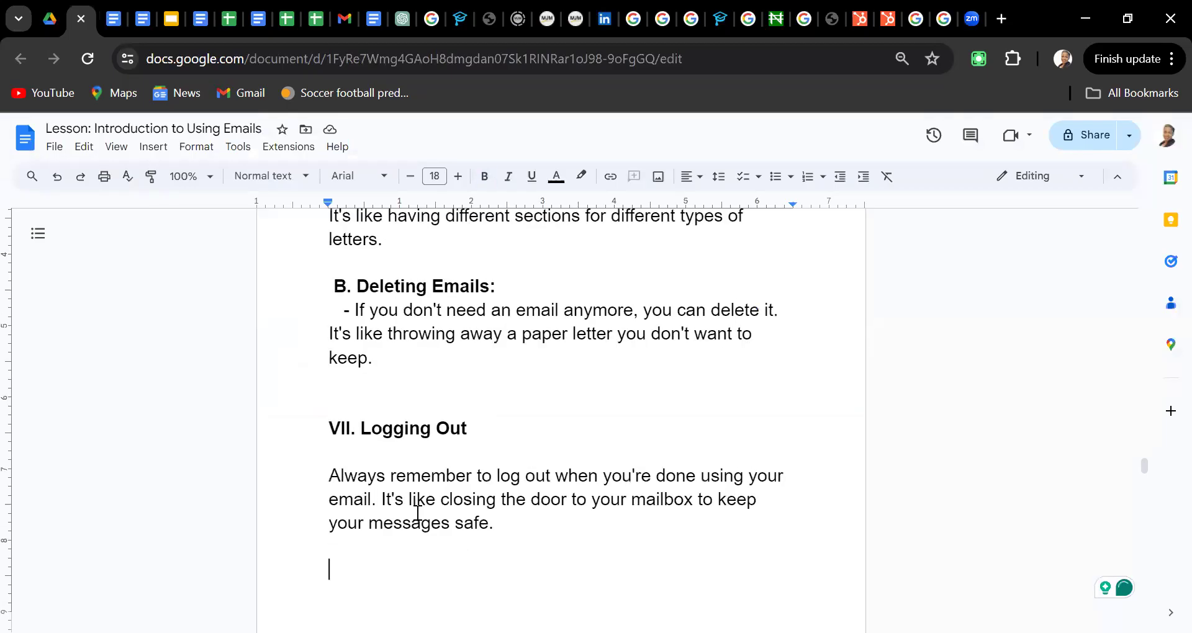
pyautogui.scroll(-4, 417, 513)
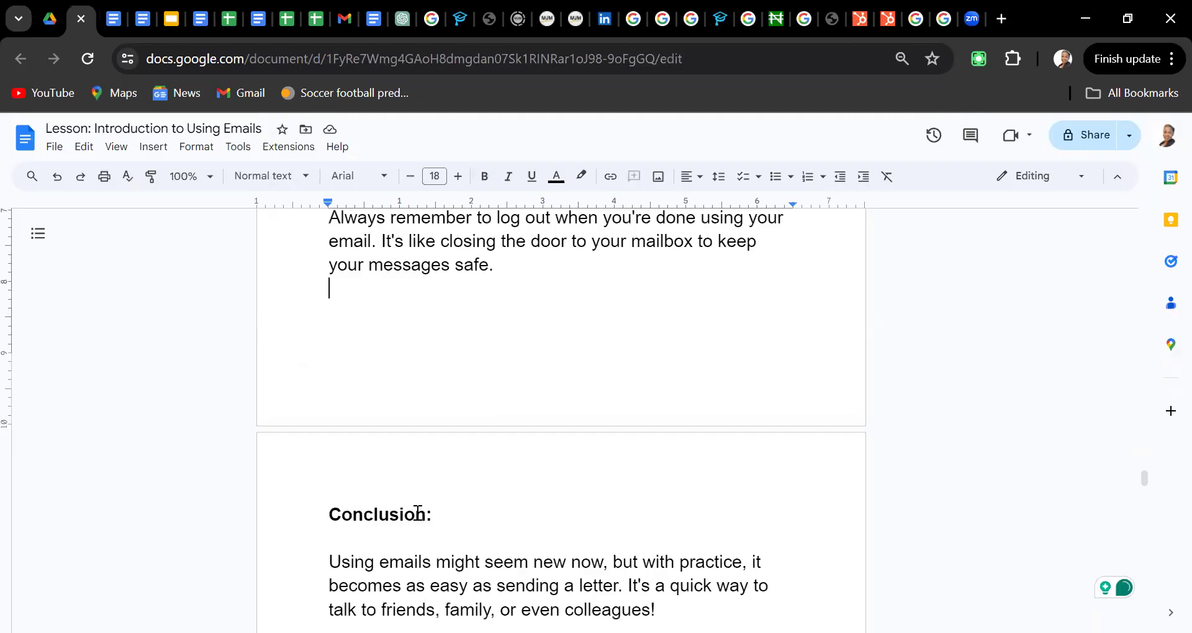
pyautogui.scroll(1, 417, 513)
pyautogui.scroll(1, 418, 513)
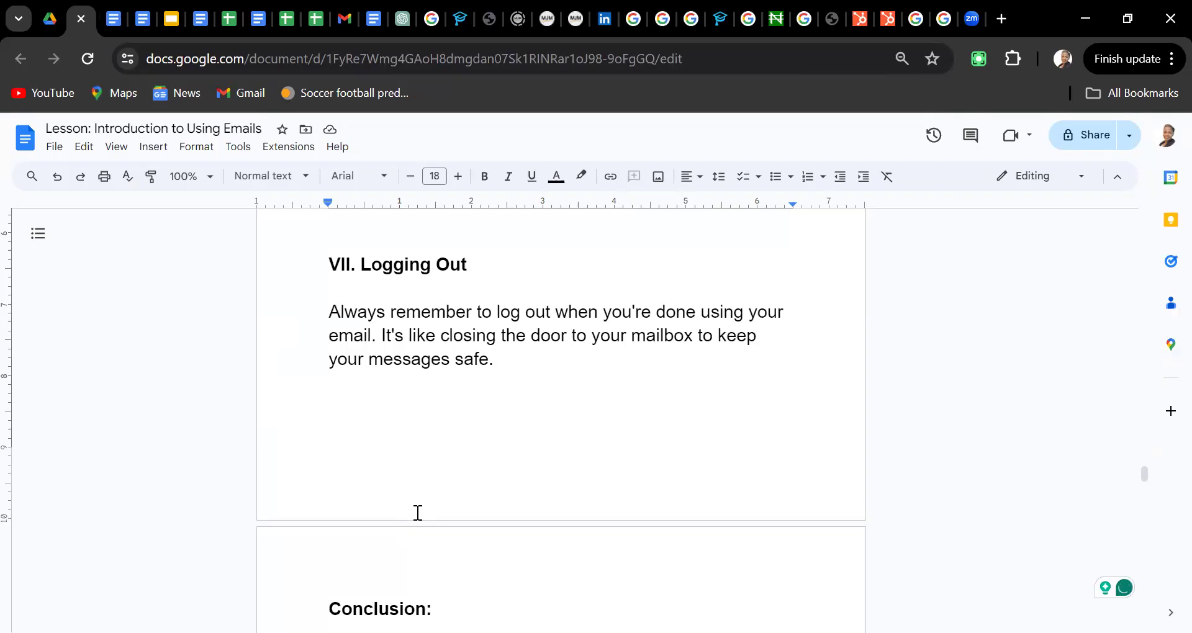
pyautogui.press('Down')
pyautogui.press('Down')
pyautogui.press('Down')
pyautogui.press('Down')
pyautogui.press('Down')
pyautogui.press('Down')
pyautogui.press('Down')
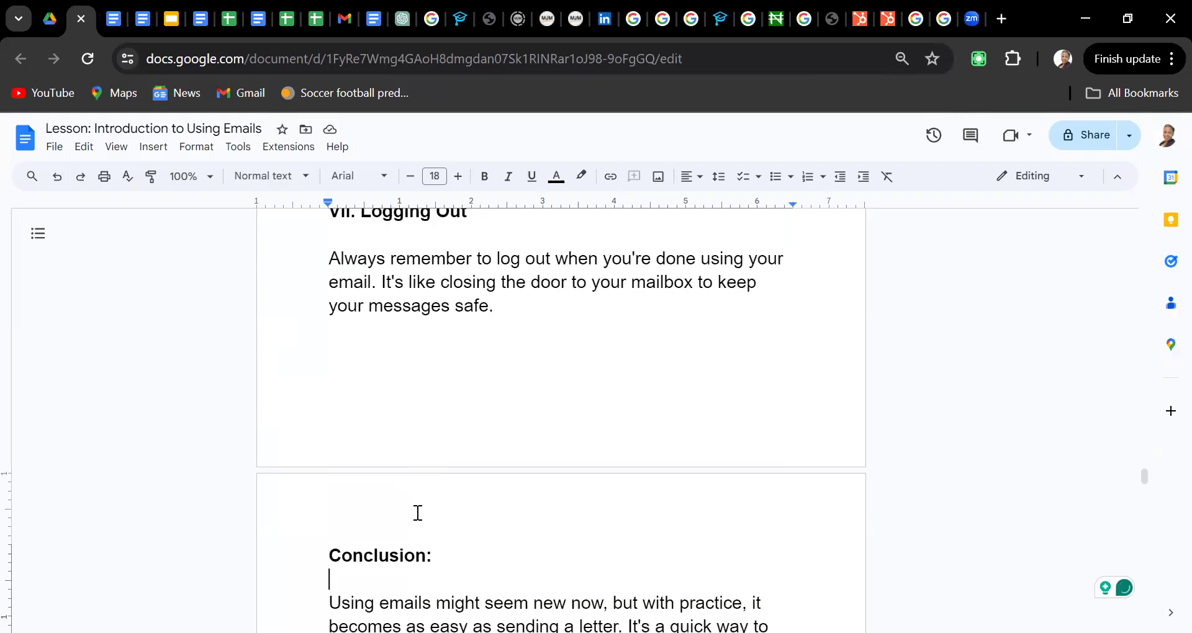
pyautogui.press('Down')
pyautogui.press('Down')
pyautogui.press('Down')
pyautogui.press('Down')
pyautogui.press('Down')
pyautogui.press('Down')
pyautogui.press('Down')
pyautogui.press('Down')
pyautogui.press('Down')
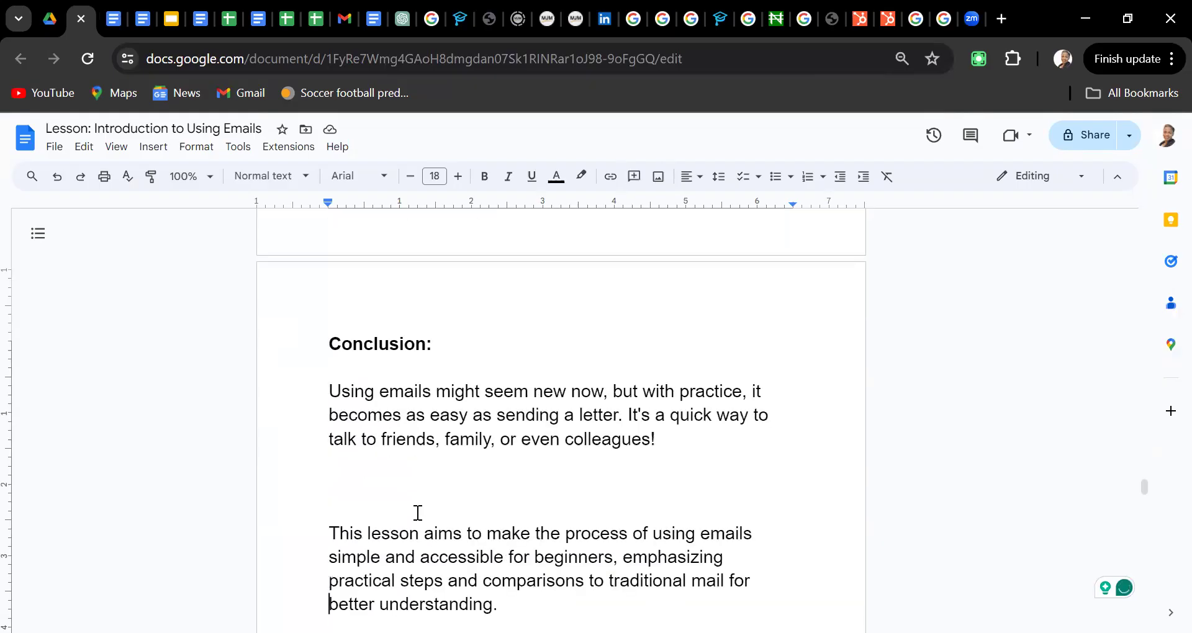
pyautogui.press('Down')
pyautogui.press('Down')
pyautogui.press('Up')
pyautogui.press('Up')
pyautogui.press('Up')
pyautogui.press('Up')
pyautogui.press('Up')
pyautogui.press('Up')
pyautogui.press('Up')
pyautogui.press('Up')
pyautogui.press('Up')
pyautogui.press('Up')
pyautogui.press('Up')
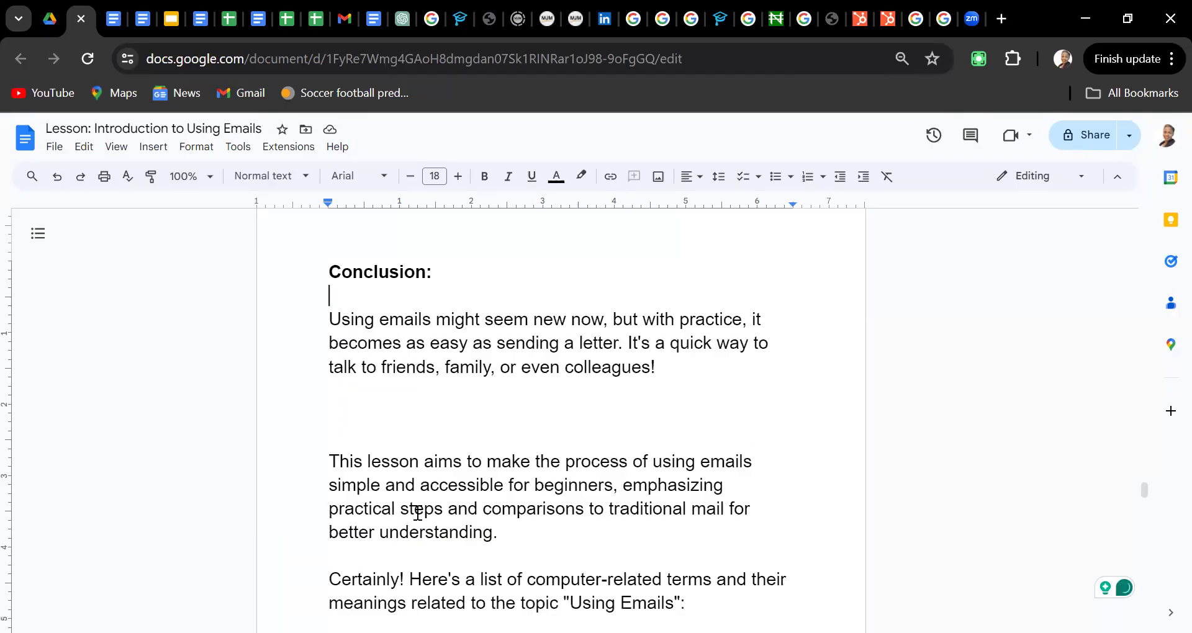
pyautogui.press('Up')
pyautogui.press('Up')
pyautogui.press('Down')
pyautogui.press('Down')
pyautogui.press('Down')
pyautogui.press('Down')
pyautogui.press('Down')
pyautogui.press('Down')
pyautogui.press('Down')
pyautogui.press('Down')
pyautogui.press('Down')
pyautogui.press('Down')
pyautogui.press('Down')
pyautogui.press('Down')
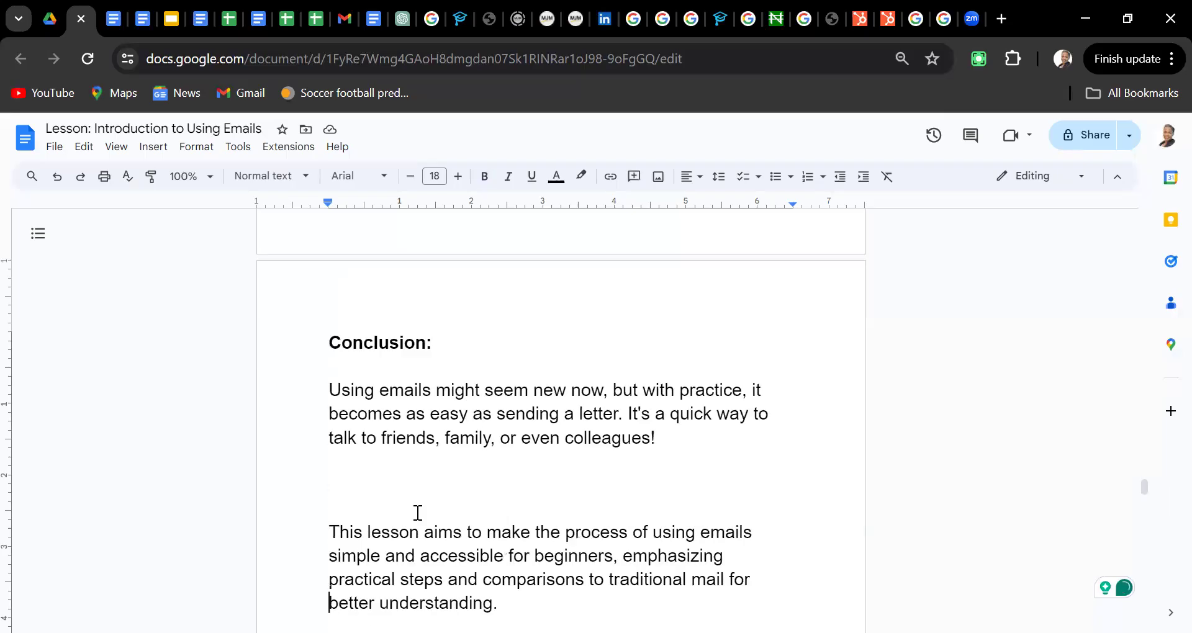
pyautogui.press('Down')
pyautogui.press('Down')
# Delete the word 'Certainly!' from the start of the glossary introduction paragraph
pyautogui.hotkey('shift', 'Down')
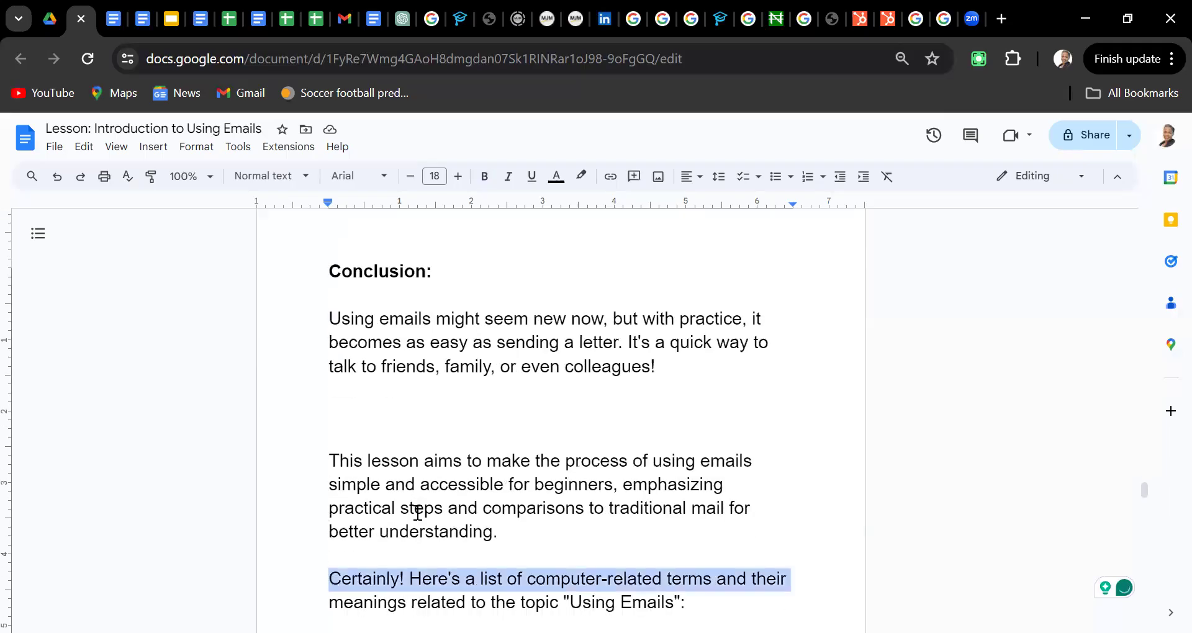
pyautogui.hotkey('shift', 'Down')
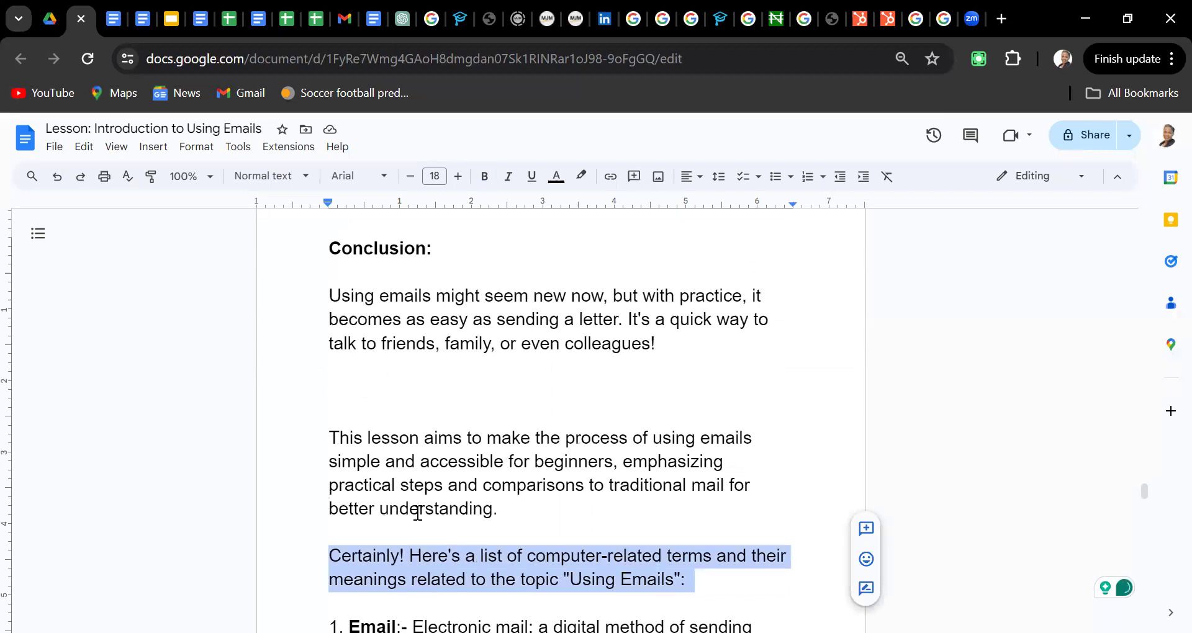
pyautogui.click(418, 513)
pyautogui.press('Delete')
pyautogui.press('Delete')
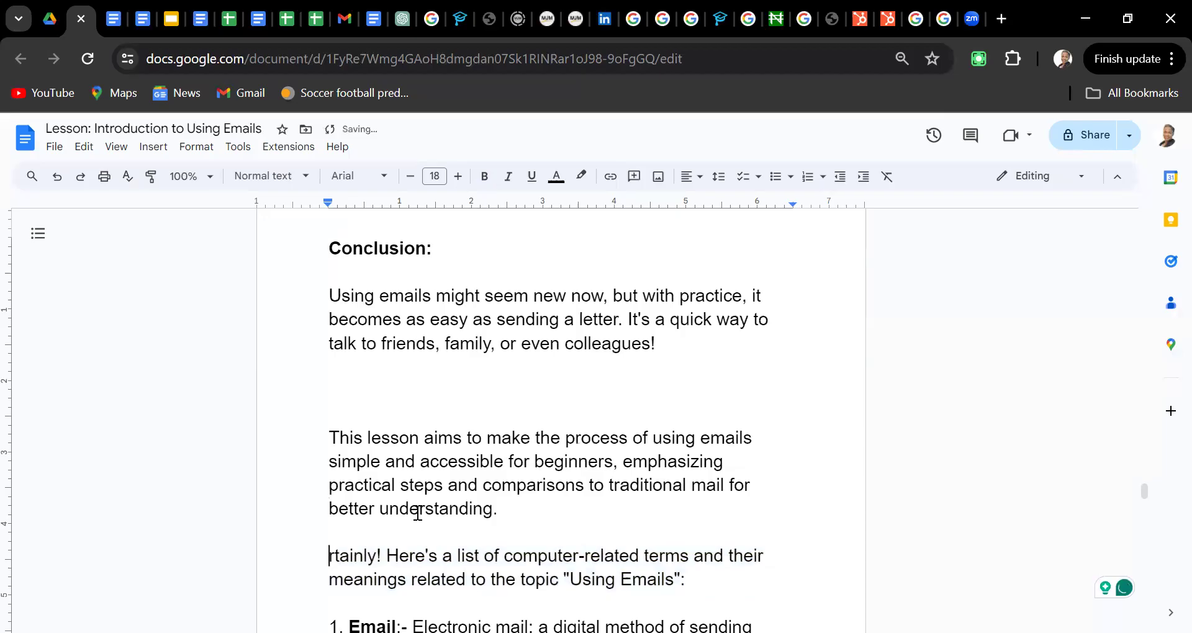
pyautogui.press('Delete')
pyautogui.press('Delete')
pyautogui.press('Delete')
pyautogui.press('Delete')
pyautogui.press('Delete')
pyautogui.press('Delete')
pyautogui.press('Delete')
pyautogui.press('Delete')
pyautogui.press('Delete')
# Read through the glossary terms from Email down to Password, then jump back to the document's start
pyautogui.press('Down')
pyautogui.press('Down')
pyautogui.press('Down')
pyautogui.press('Down')
pyautogui.press('Down')
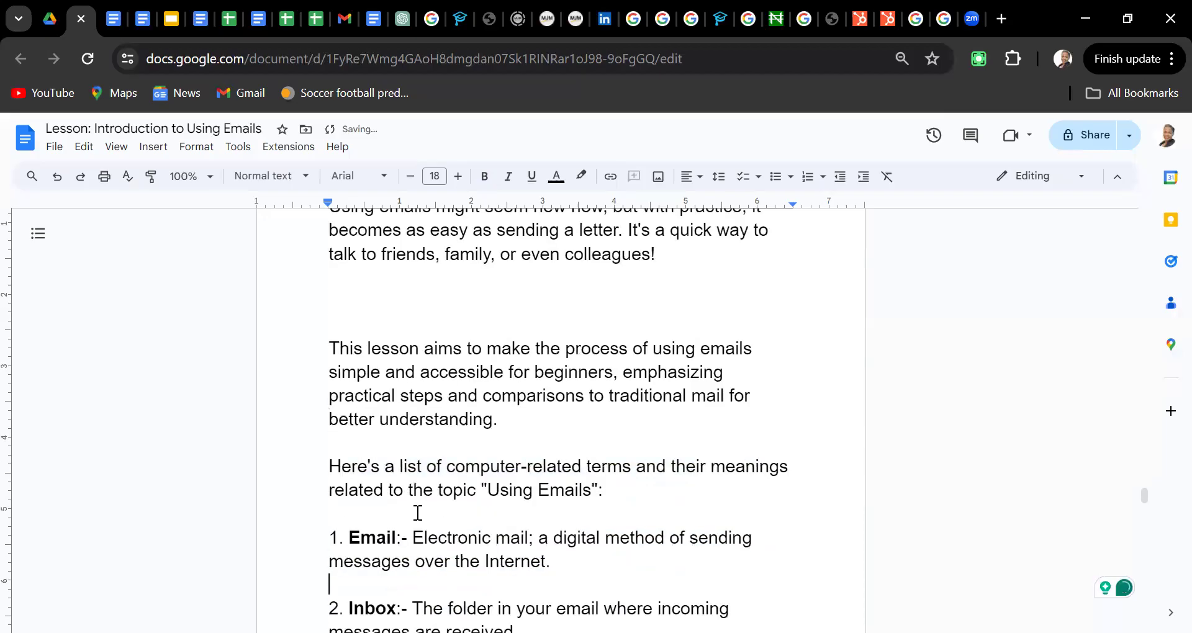
pyautogui.press('Down')
pyautogui.press('Down')
pyautogui.press('Down')
pyautogui.press('Down')
pyautogui.press('Down')
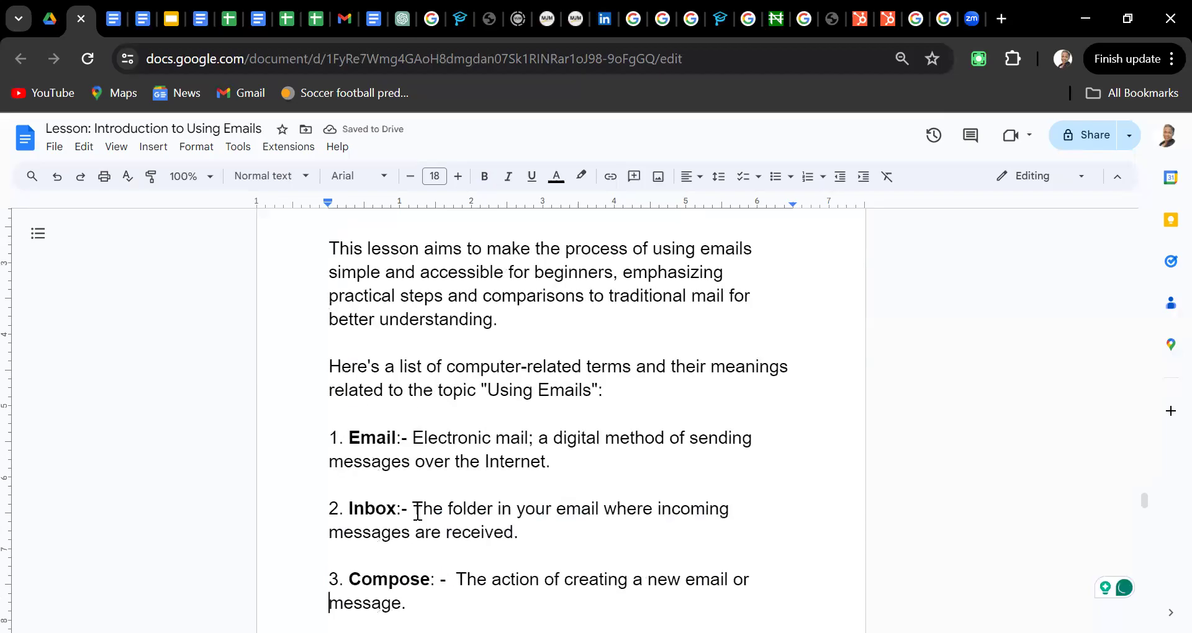
pyautogui.press('Down')
pyautogui.press('Down')
pyautogui.press('Down')
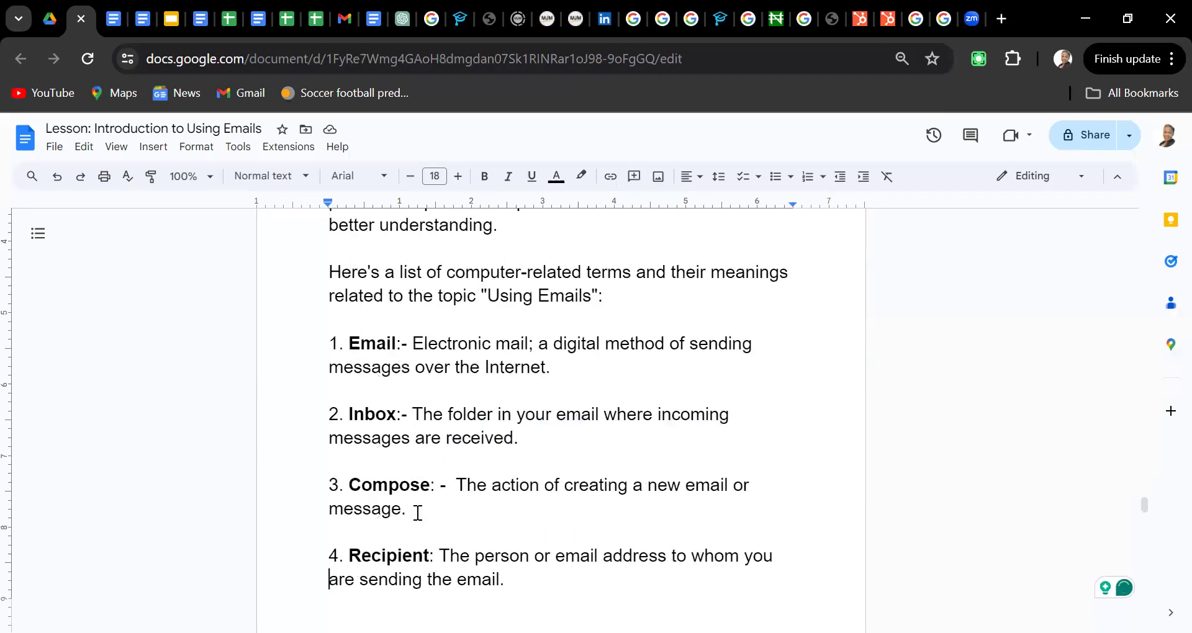
pyautogui.press('Down')
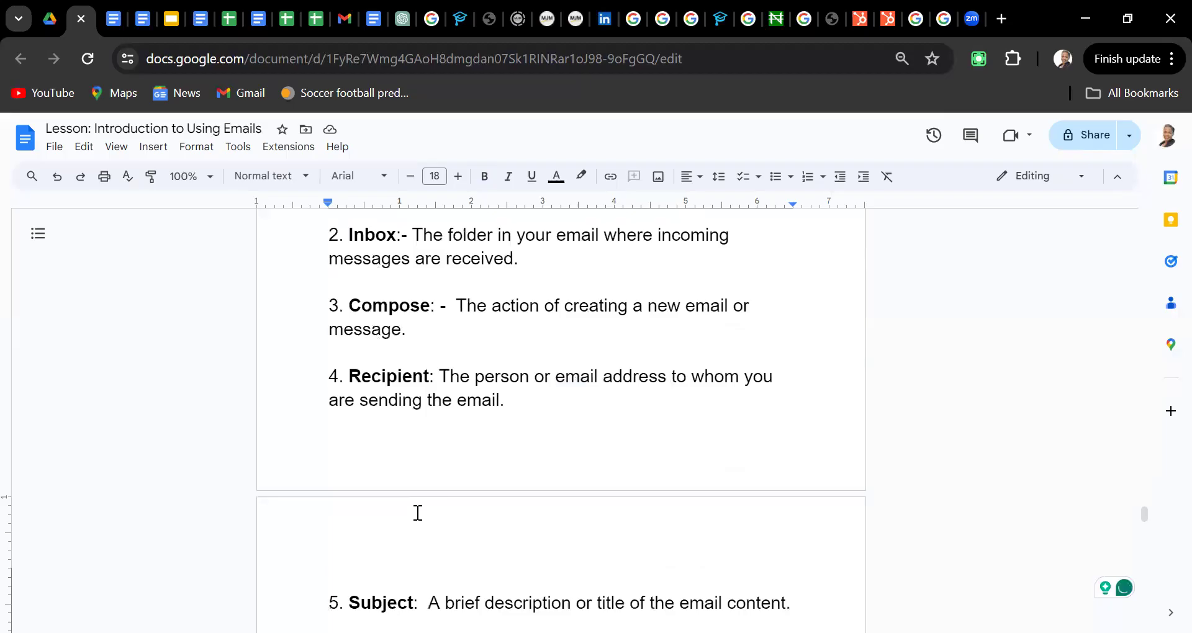
pyautogui.press('Down')
pyautogui.press('Down')
pyautogui.press('Down')
pyautogui.press('Down')
pyautogui.press('Down')
pyautogui.press('Down')
pyautogui.press('Down')
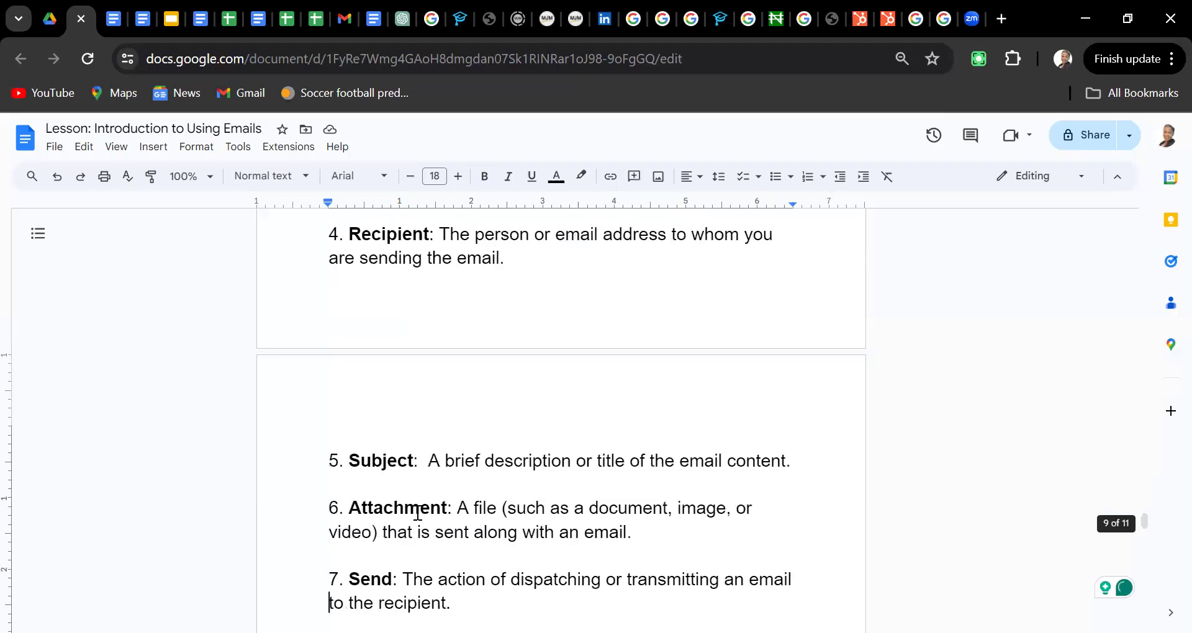
pyautogui.press('Down')
pyautogui.press('Down')
pyautogui.press('Down')
pyautogui.press('Down')
pyautogui.press('Down')
pyautogui.press('Down')
pyautogui.press('Down')
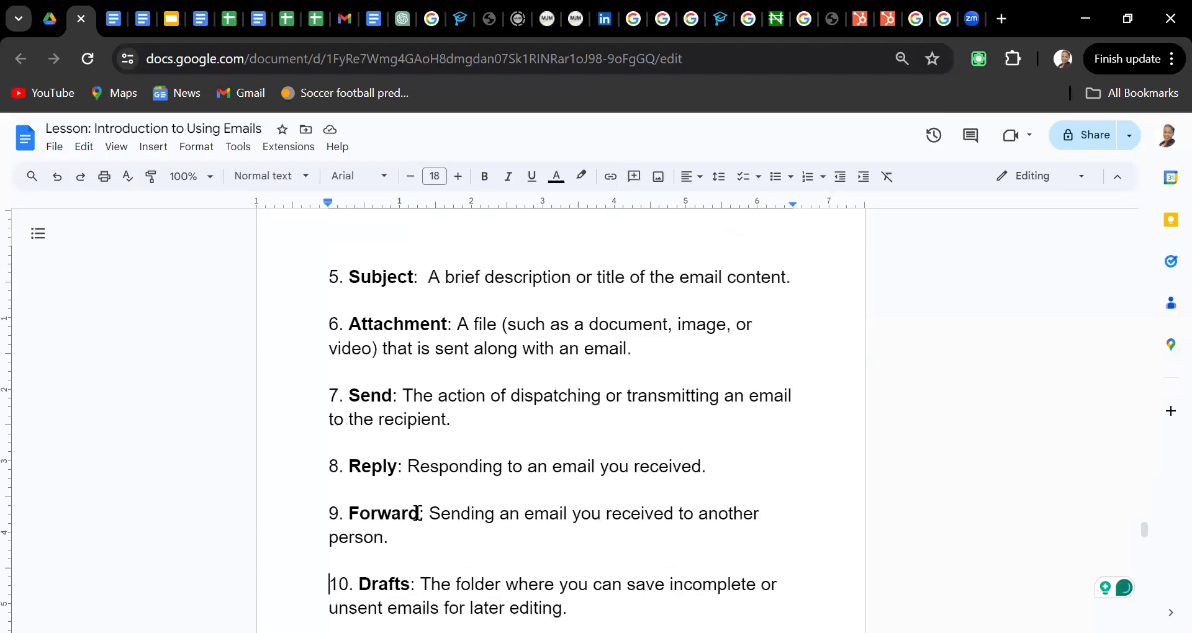
pyautogui.press('Down')
pyautogui.press('Down')
pyautogui.press('Down')
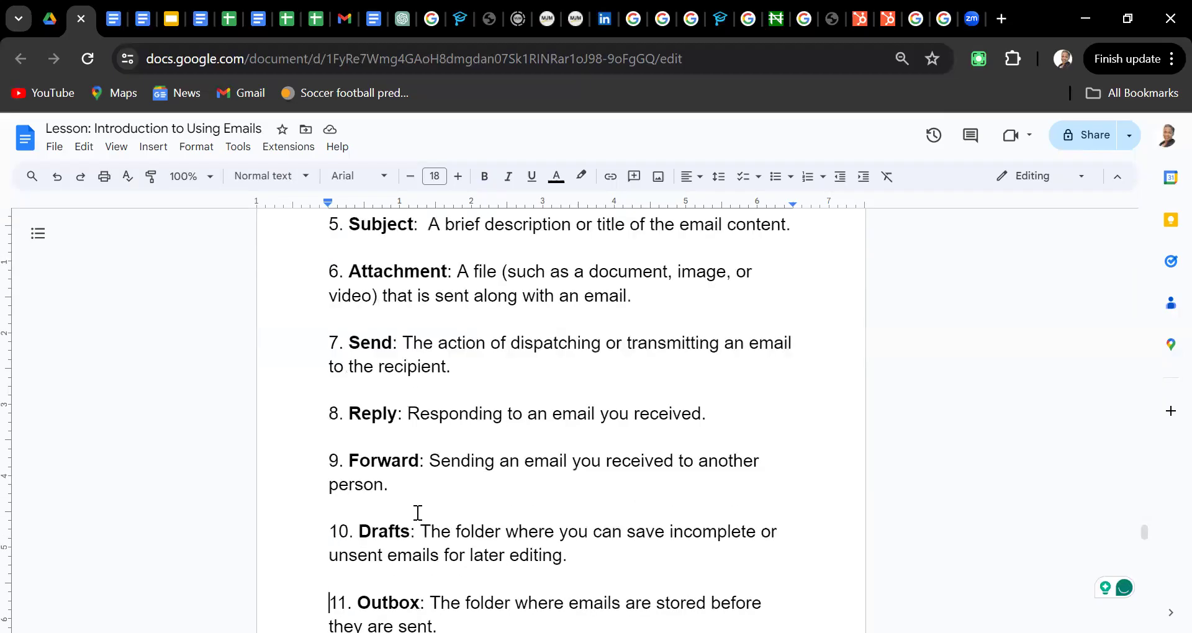
pyautogui.press('pagedown')
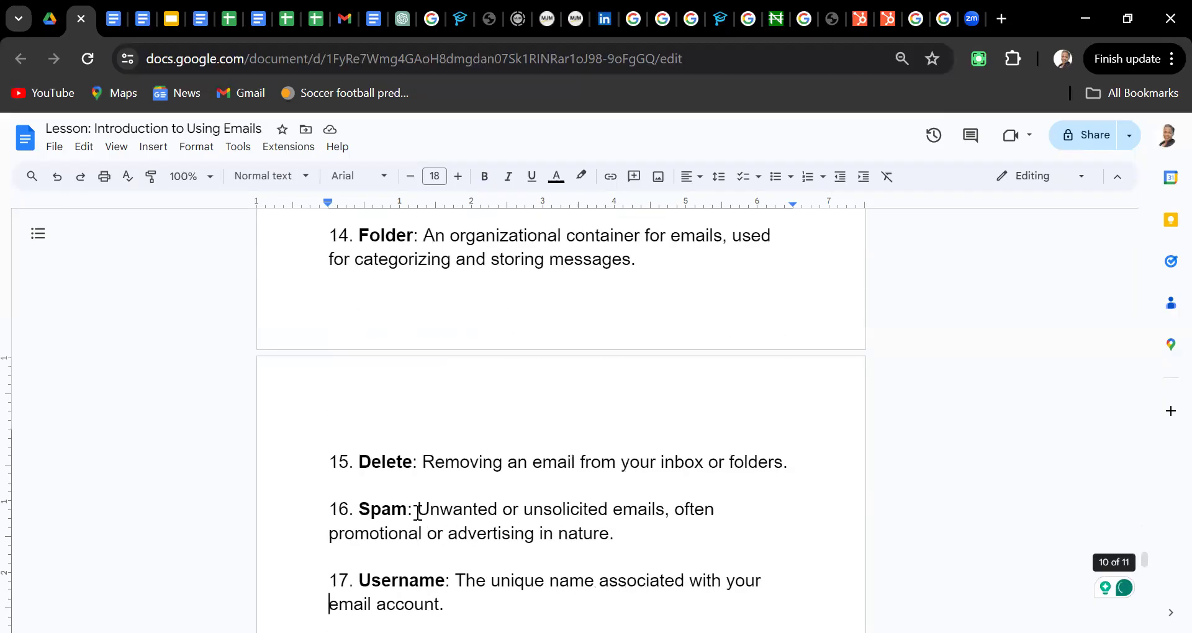
pyautogui.press('Down')
pyautogui.press('Down')
pyautogui.press('Down')
pyautogui.press('Down')
pyautogui.press('Down')
pyautogui.press('Down')
pyautogui.press('Down')
pyautogui.press('Down')
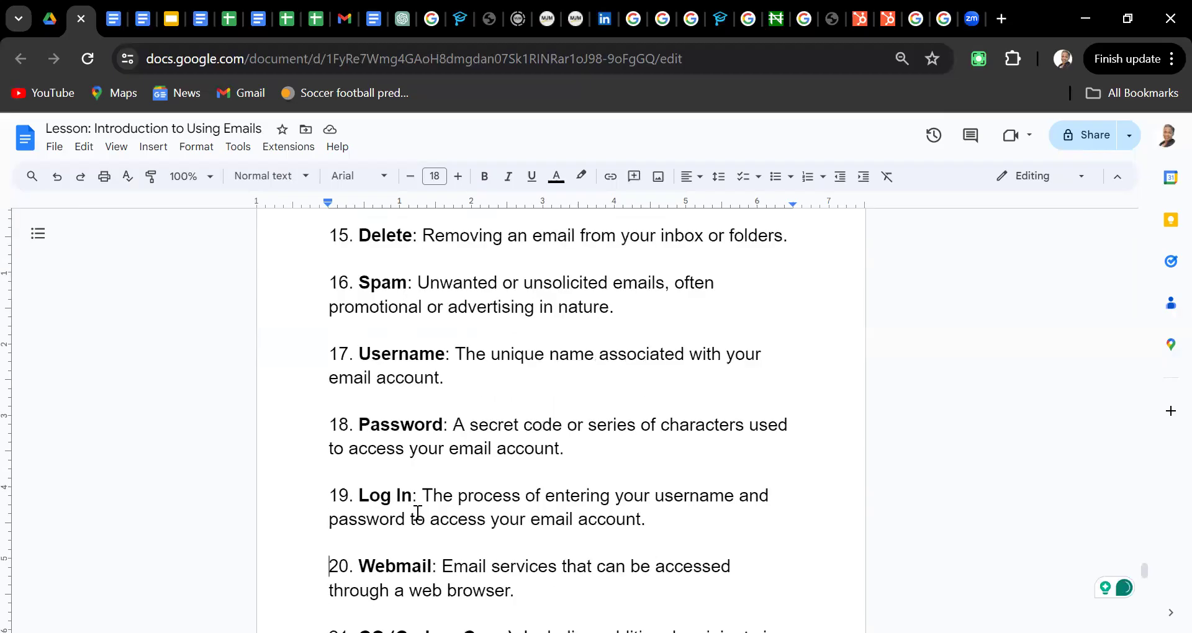
pyautogui.press('pageup')
pyautogui.press('pageup')
pyautogui.press('pageup')
pyautogui.press('pageup')
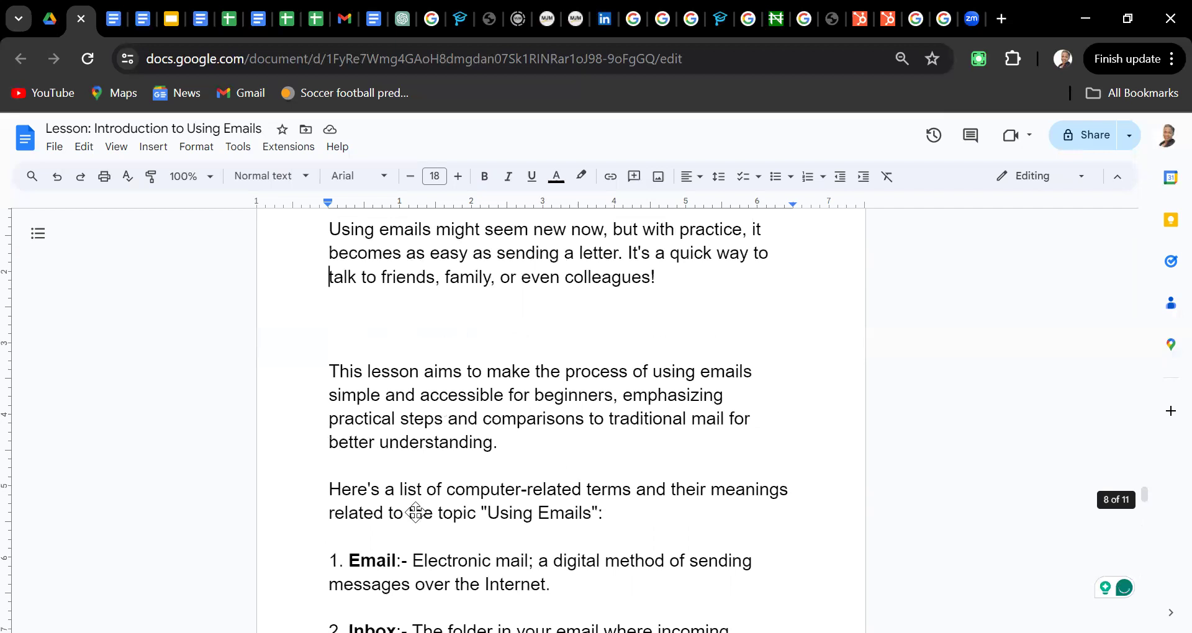
pyautogui.hotkey('ctrl', 'Home')
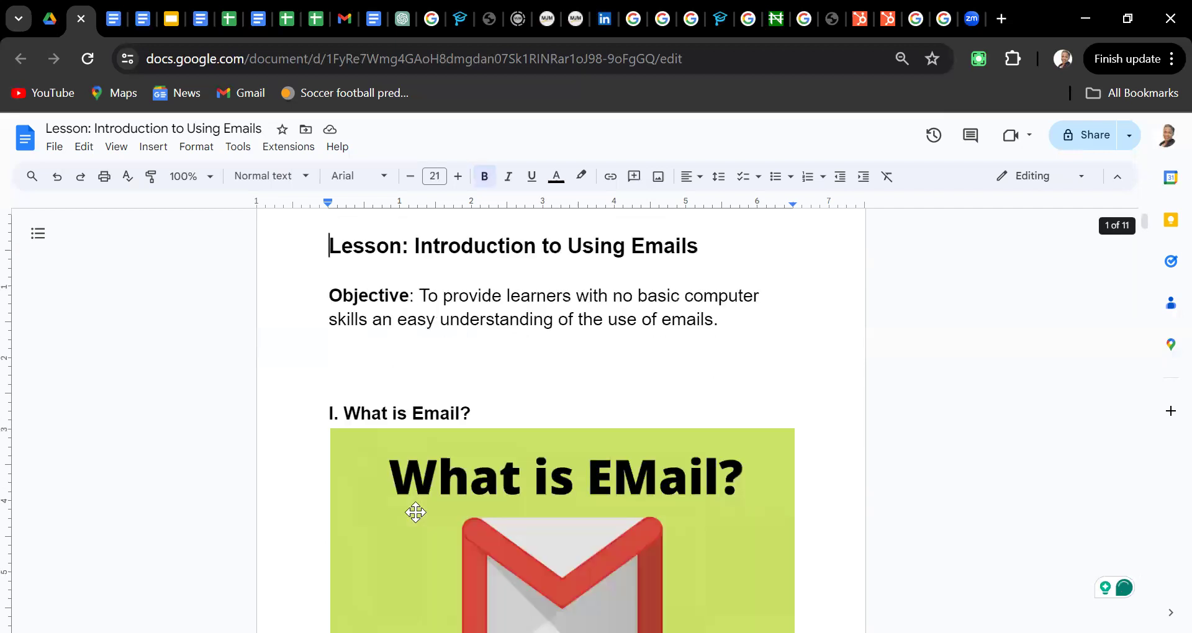
# Read the Objective, the Setting Up Your Email Account steps and the inbox section
pyautogui.scroll(1, 415, 512)
pyautogui.press('Down')
pyautogui.press('Down')
pyautogui.press('Down')
pyautogui.press('Down')
pyautogui.press('Down')
pyautogui.press('Down')
pyautogui.press('Down')
pyautogui.press('Down')
pyautogui.press('Down')
pyautogui.press('Down')
pyautogui.press('Down')
pyautogui.press('Down')
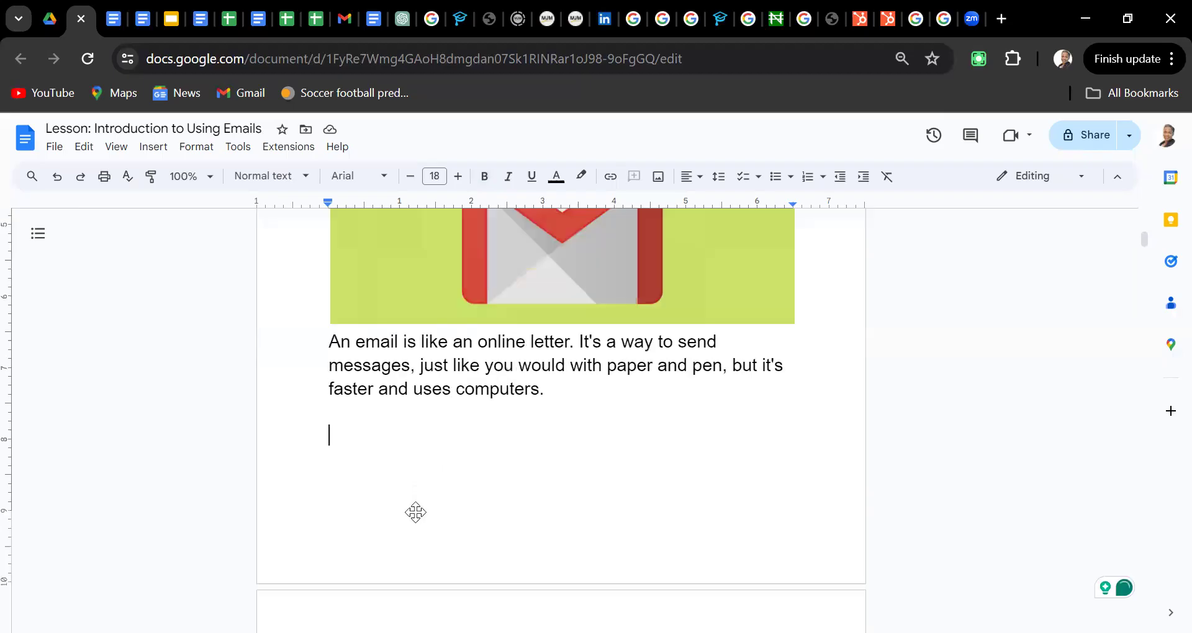
pyautogui.press('Down')
pyautogui.press('Down')
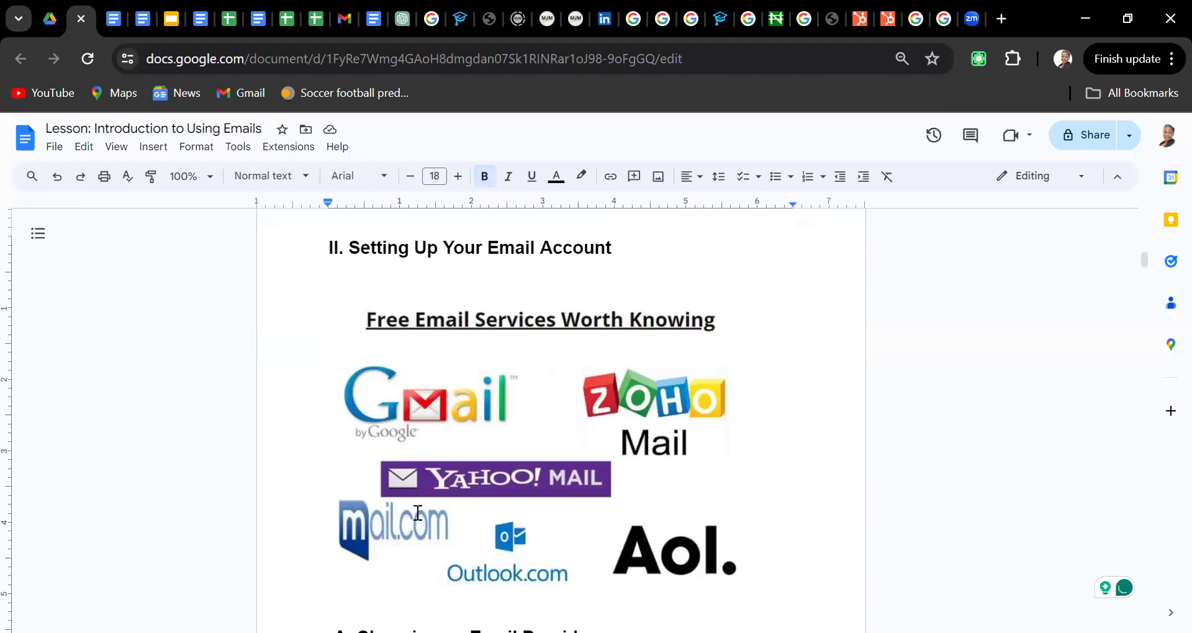
pyautogui.press('pagedown')
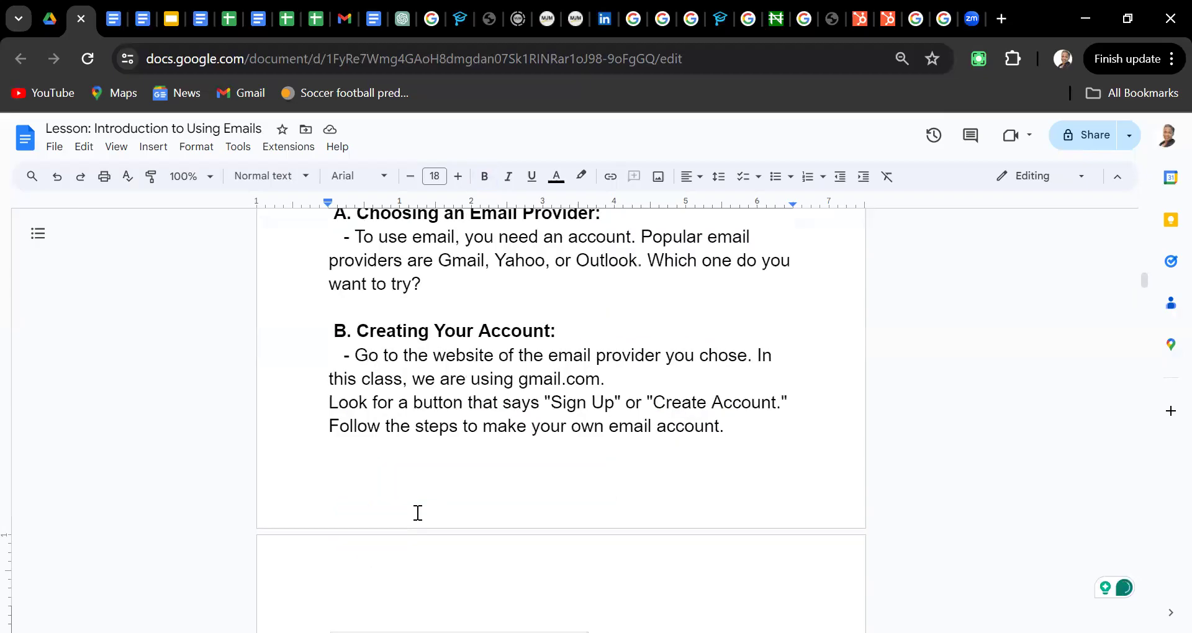
pyautogui.scroll(-3, 418, 513)
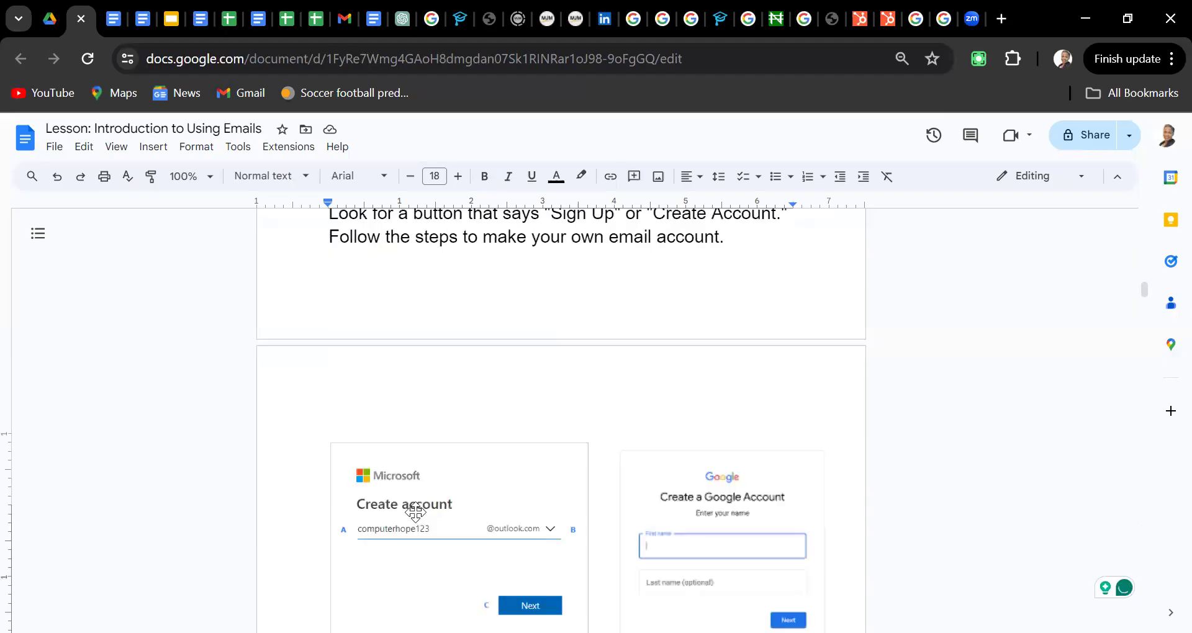
pyautogui.scroll(-4, 416, 512)
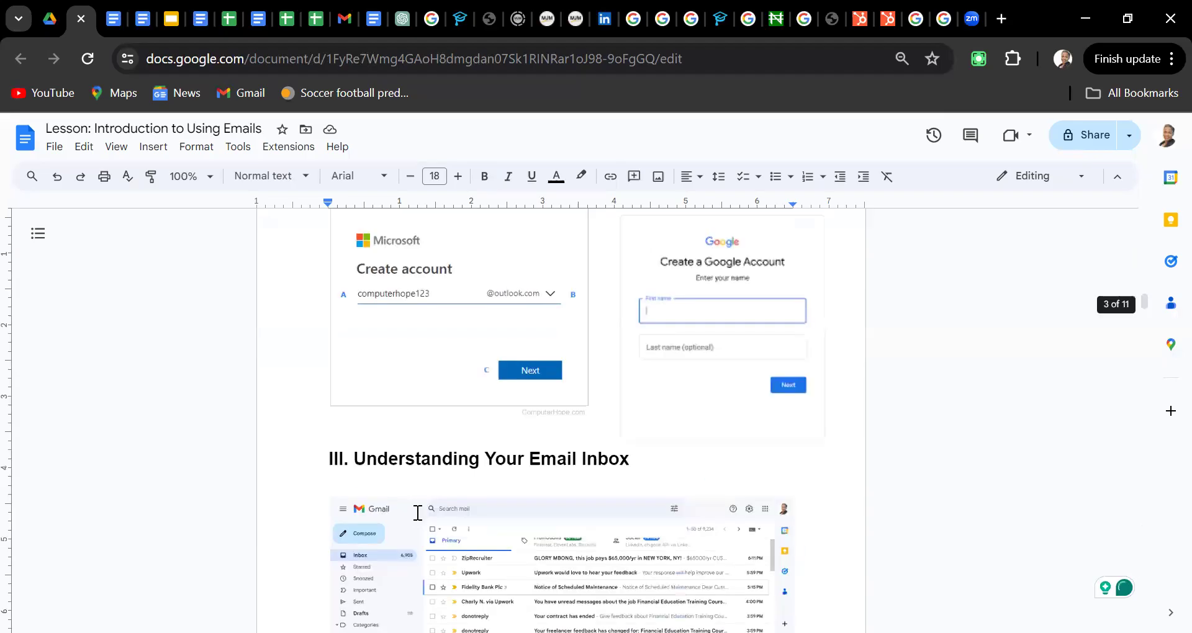
pyautogui.scroll(-7, 417, 512)
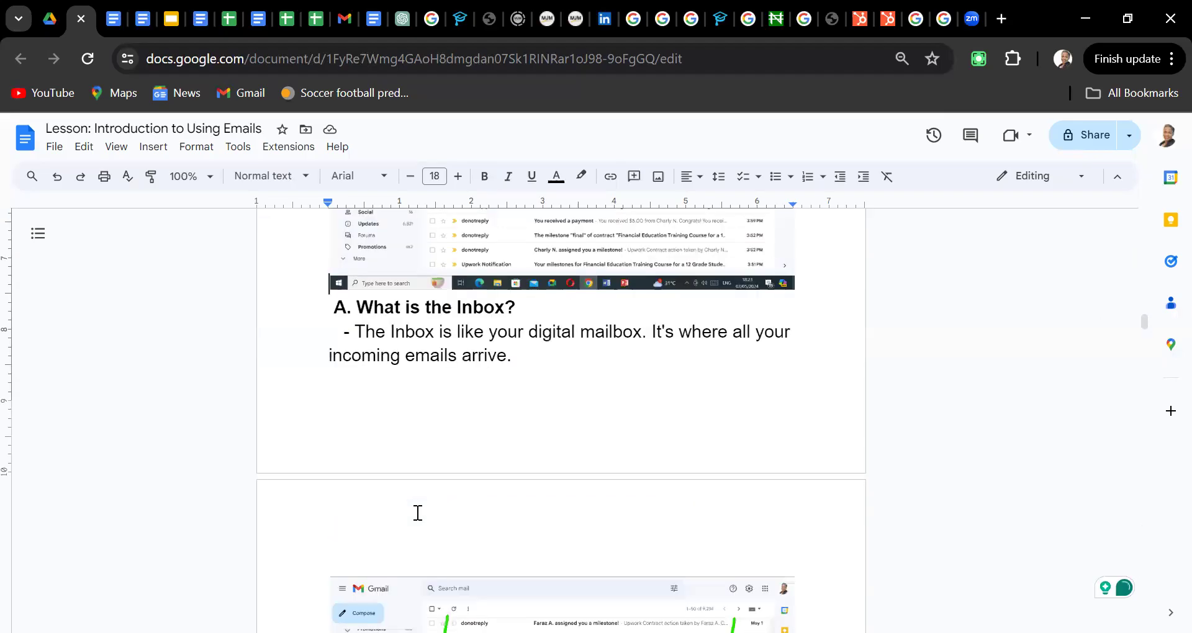
pyautogui.scroll(3, 418, 513)
pyautogui.press('Down')
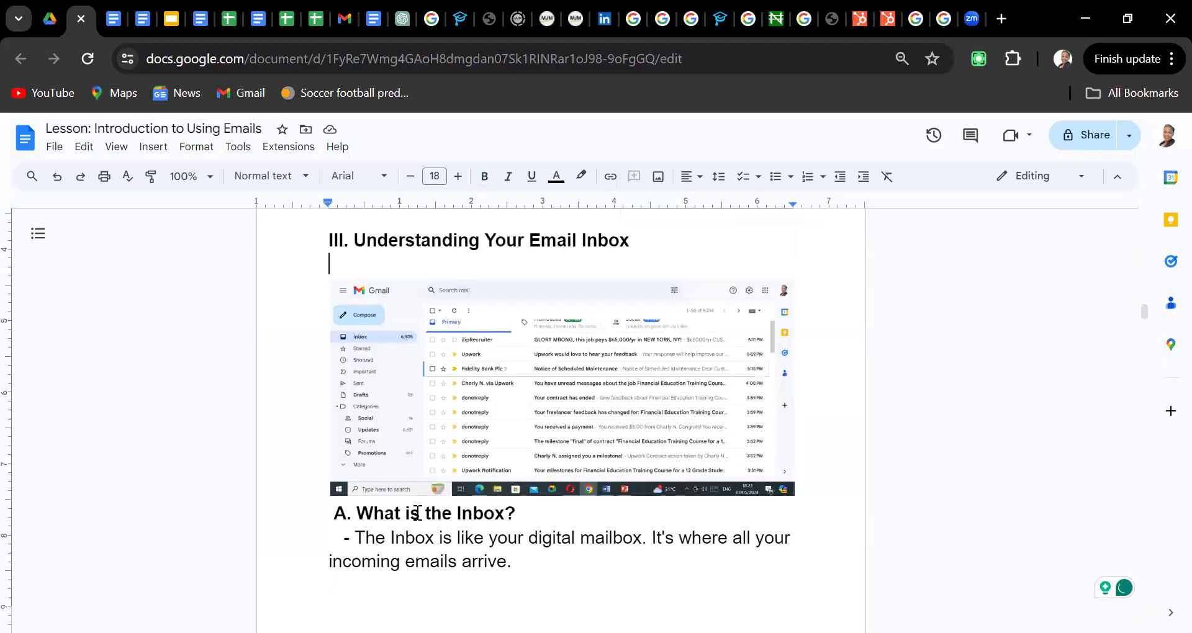
pyautogui.press('Down')
pyautogui.press('Down')
pyautogui.press('Down')
pyautogui.press('Down')
pyautogui.press('Down')
# Read on from Opening and Reading Emails through Logging Out to the closing Conclusion summary
pyautogui.press('Down')
pyautogui.press('Down')
pyautogui.press('Down')
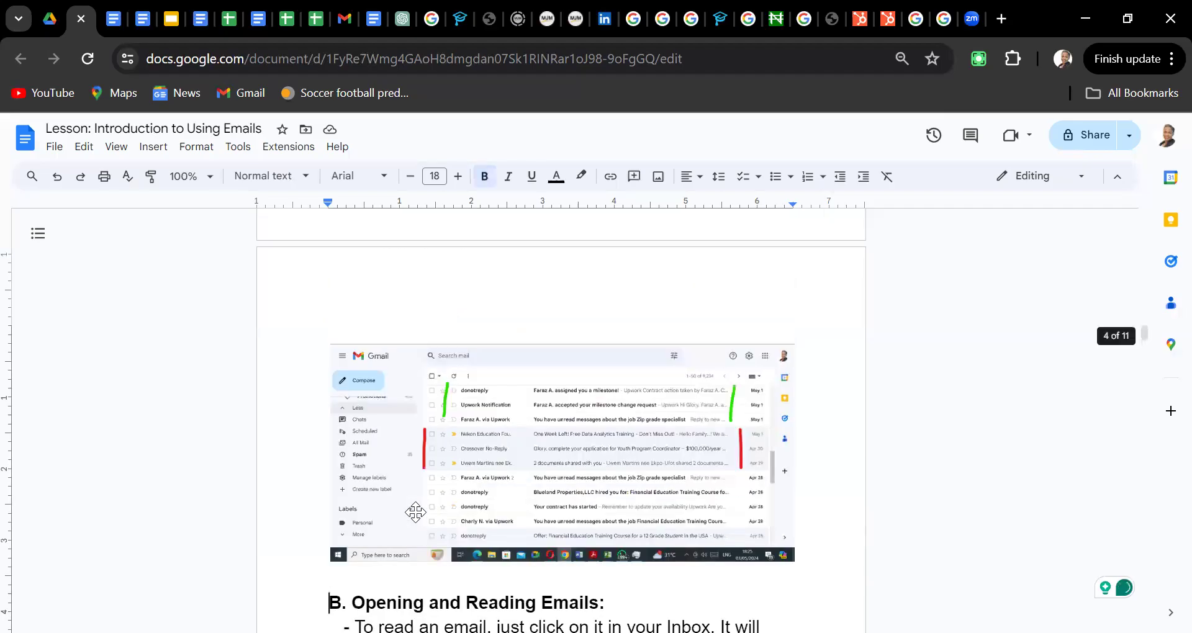
pyautogui.press('Down')
pyautogui.press('Down')
pyautogui.press('Down')
pyautogui.press('Down')
pyautogui.press('Down')
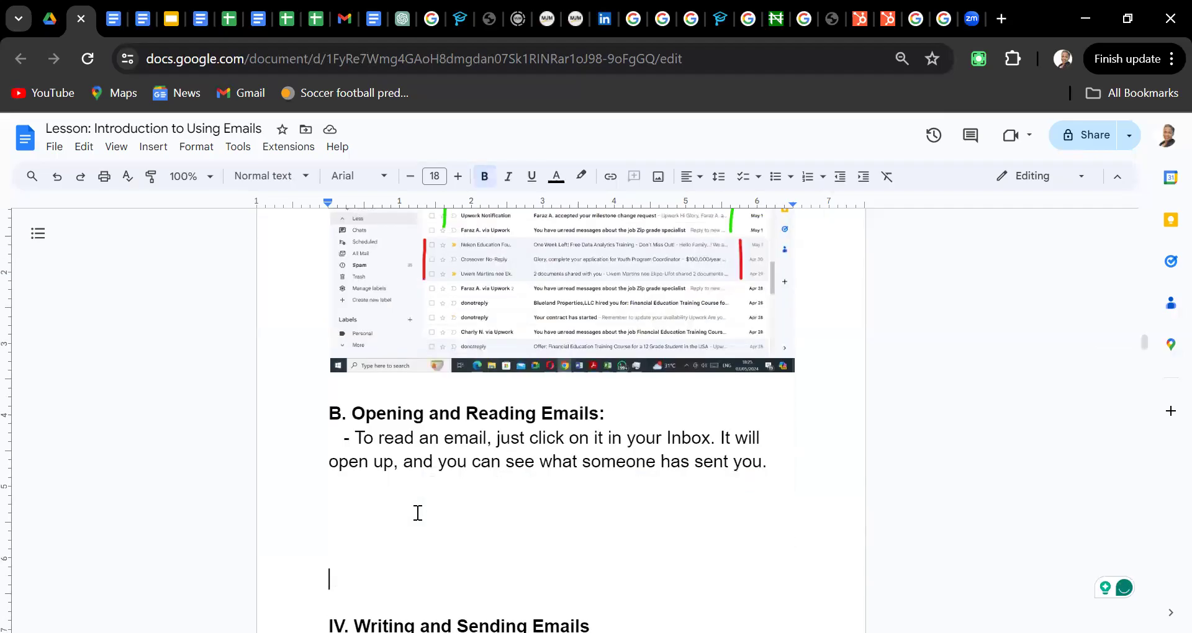
pyautogui.press('Down')
pyautogui.press('Down')
pyautogui.press('Down')
pyautogui.press('Down')
pyautogui.press('Down')
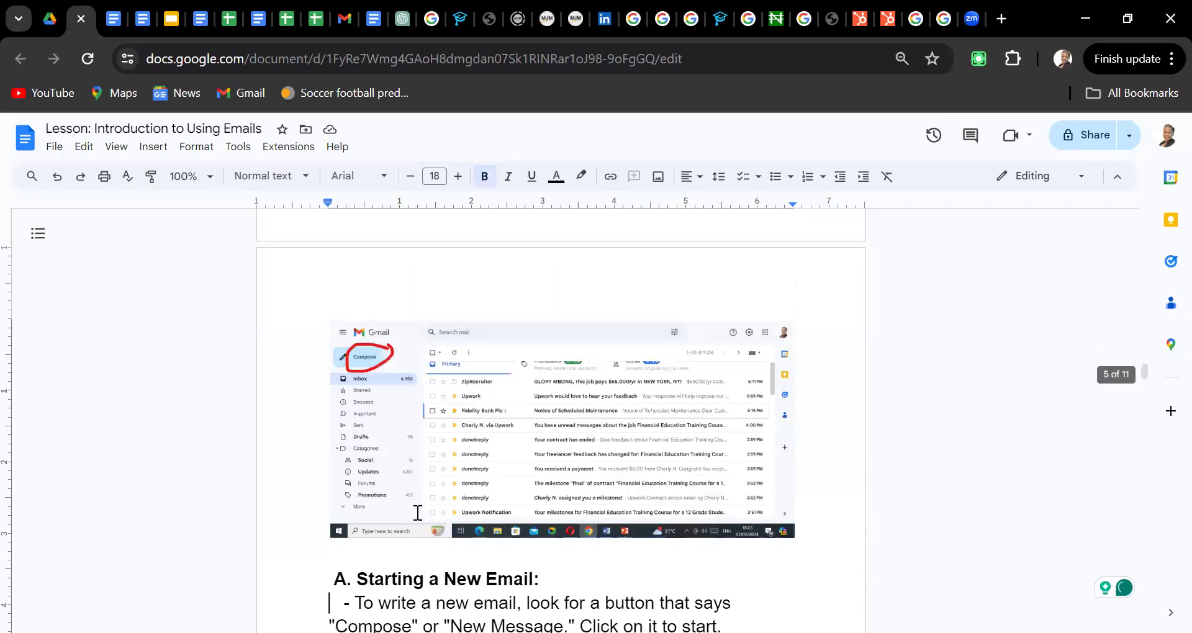
pyautogui.press('Down')
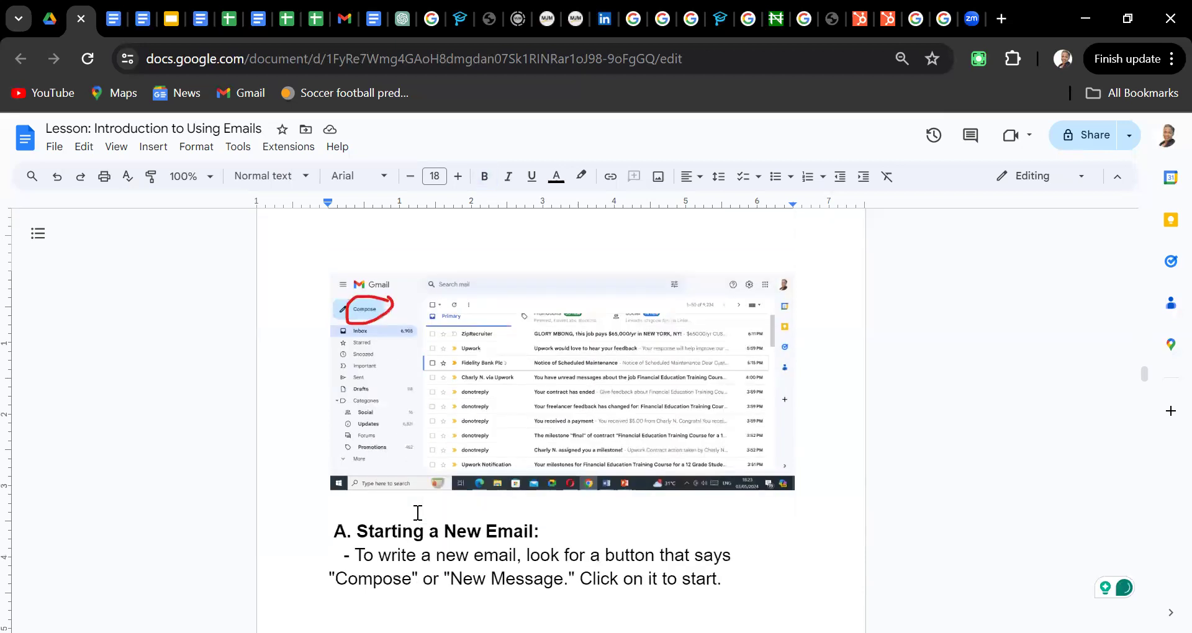
pyautogui.press('Down')
pyautogui.press('Down')
pyautogui.press('Down')
pyautogui.press('Down')
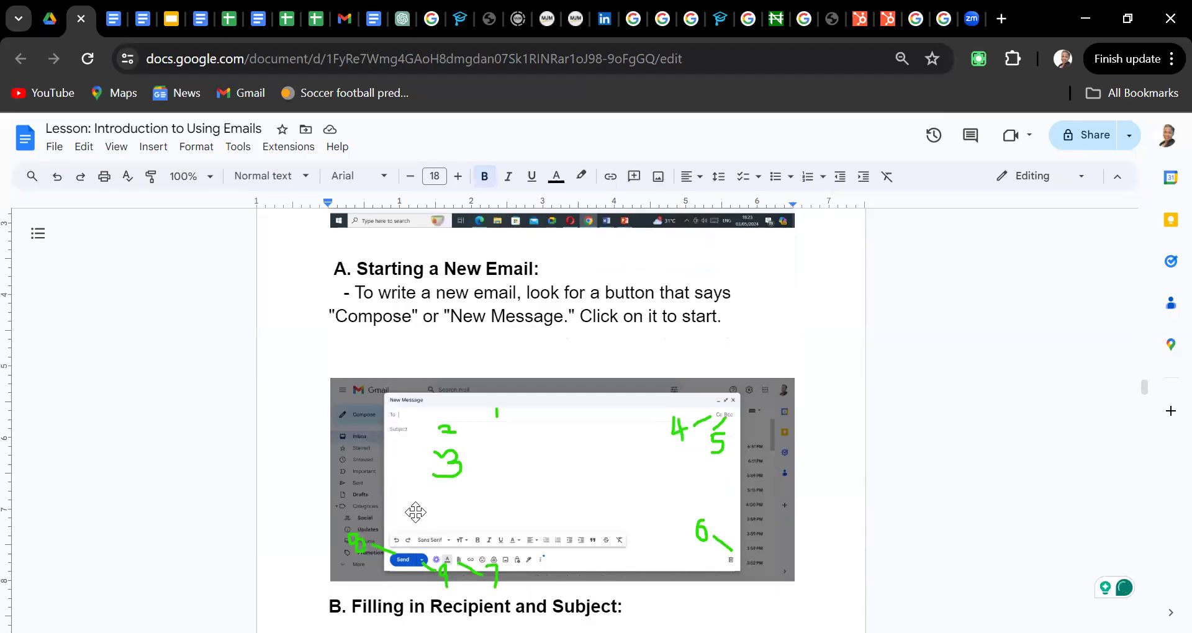
pyautogui.press('Down')
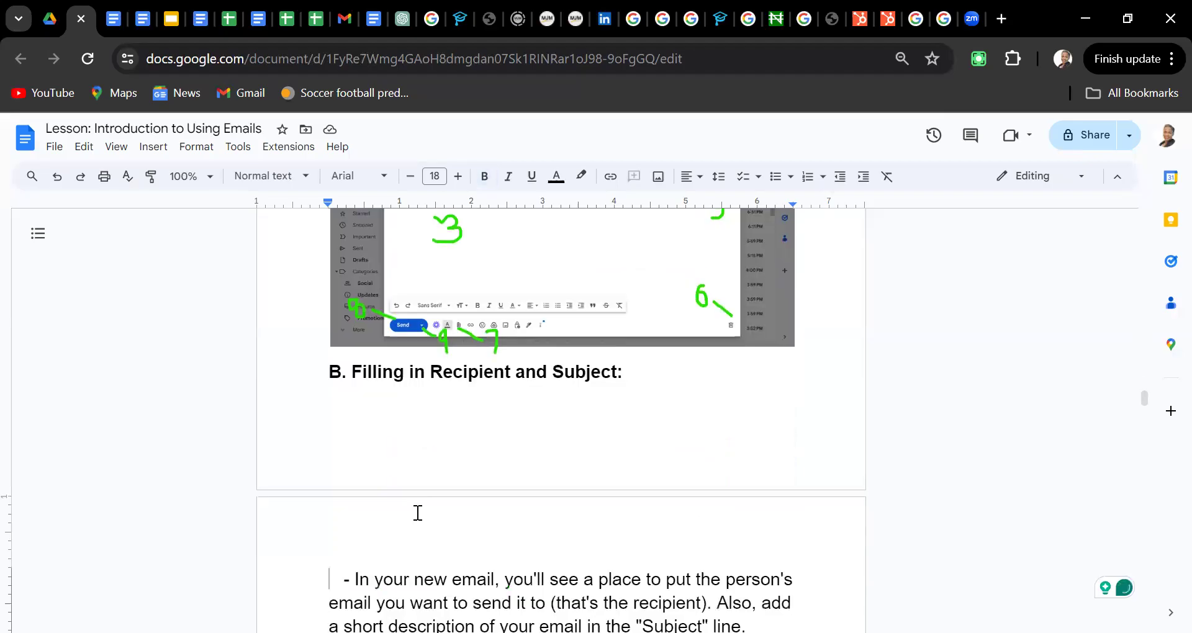
pyautogui.press('Down')
pyautogui.press('Down')
pyautogui.press('Down')
pyautogui.press('Down')
pyautogui.press('Down')
pyautogui.press('Down')
pyautogui.press('Down')
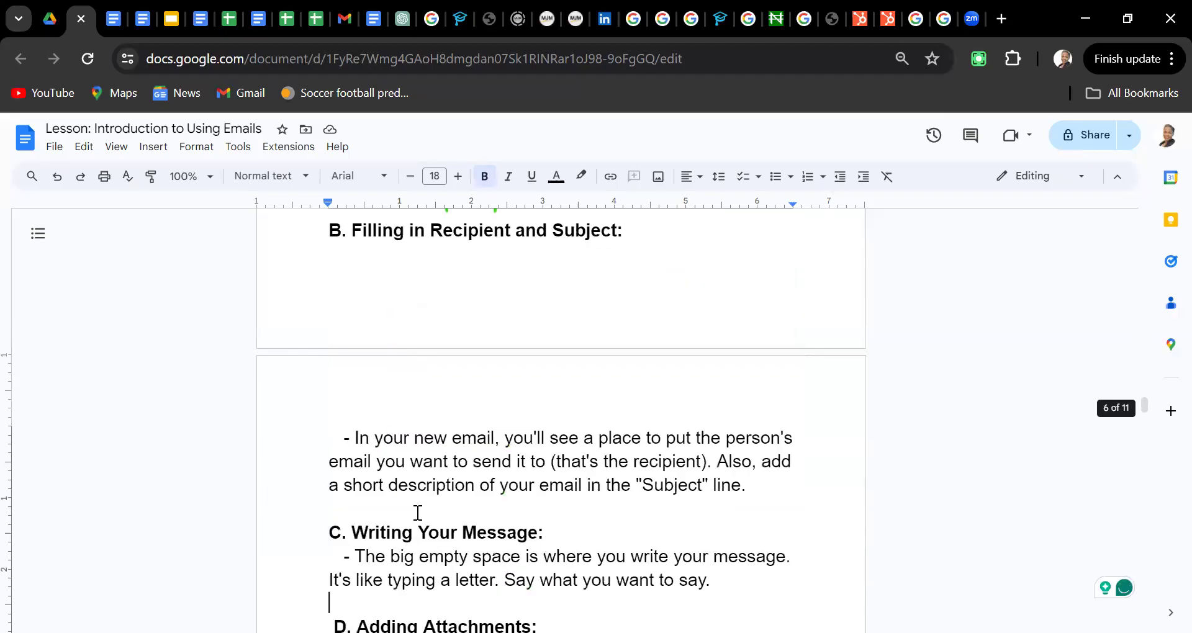
pyautogui.press('Down')
pyautogui.press('Down')
pyautogui.press('Down')
pyautogui.press('Down')
pyautogui.press('Down')
pyautogui.press('Down')
pyautogui.press('Down')
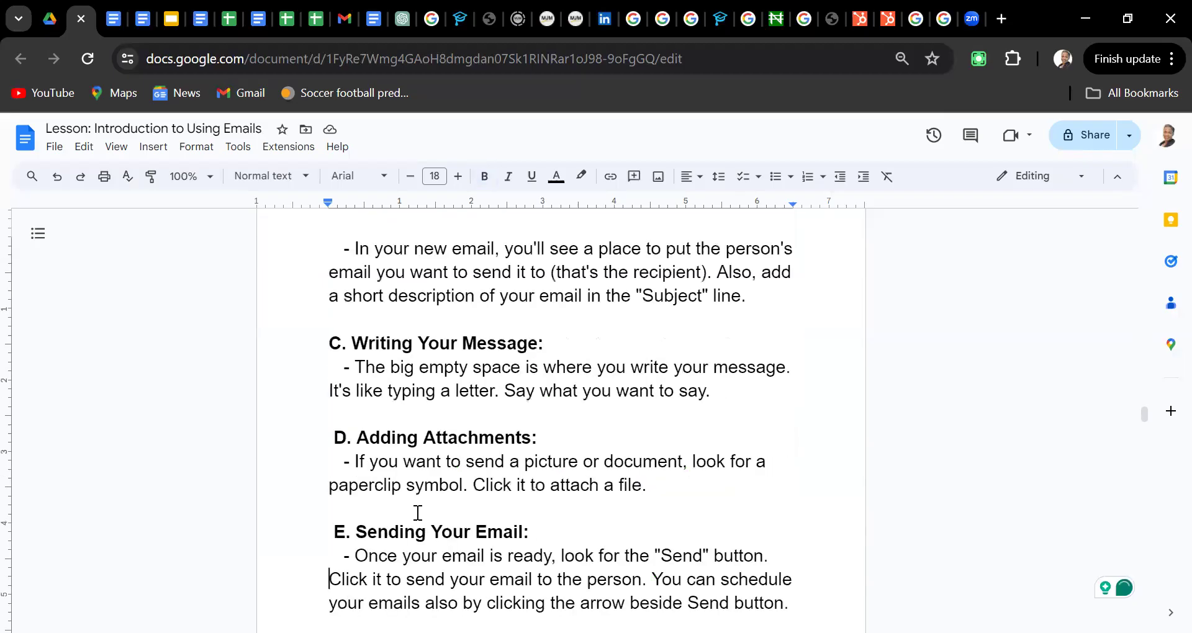
pyautogui.press('Down')
pyautogui.press('Down')
pyautogui.press('Down')
pyautogui.press('Down')
pyautogui.press('Down')
pyautogui.press('Down')
pyautogui.press('Down')
pyautogui.press('Down')
pyautogui.press('Down')
pyautogui.press('Down')
pyautogui.press('Down')
pyautogui.press('Down')
pyautogui.press('Down')
pyautogui.press('Down')
pyautogui.press('Down')
pyautogui.press('Down')
pyautogui.press('Down')
pyautogui.press('Down')
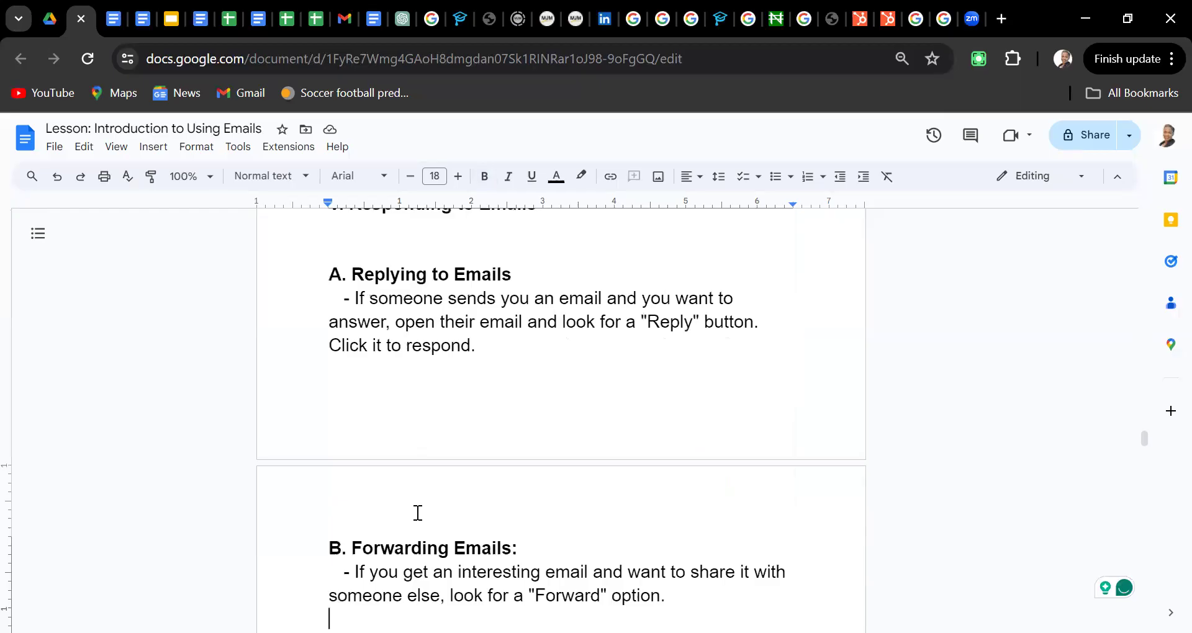
pyautogui.press('Down')
pyautogui.press('Down')
pyautogui.press('Down')
pyautogui.press('Down')
pyautogui.press('Down')
pyautogui.press('Down')
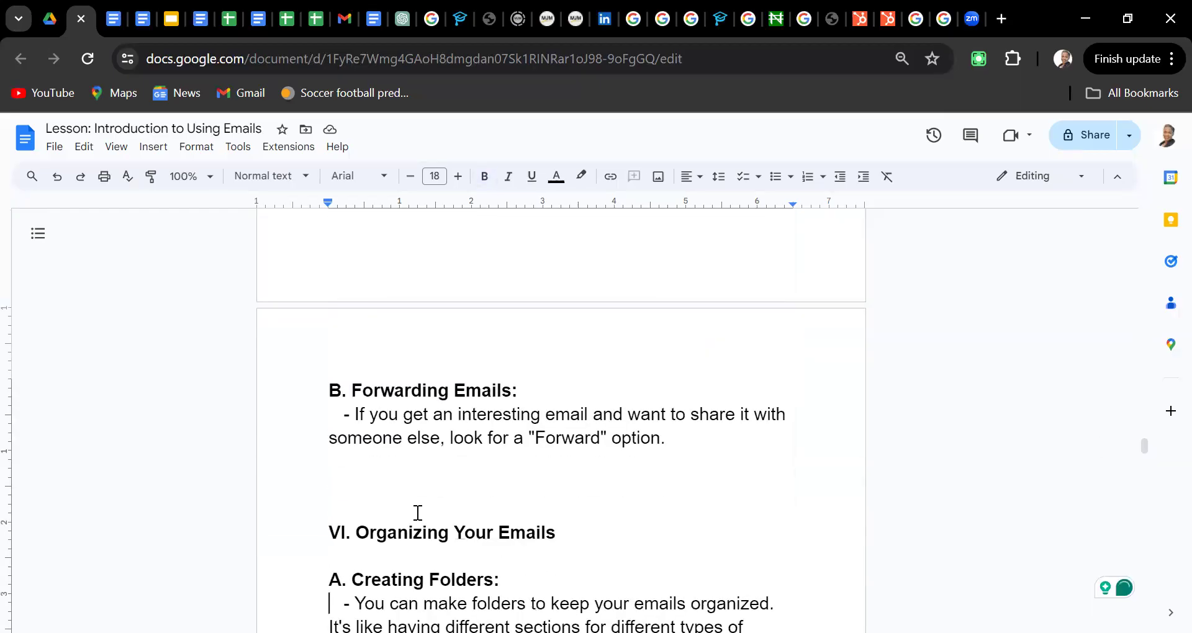
pyautogui.press('Down')
pyautogui.press('Down')
pyautogui.press('Down')
pyautogui.press('Down')
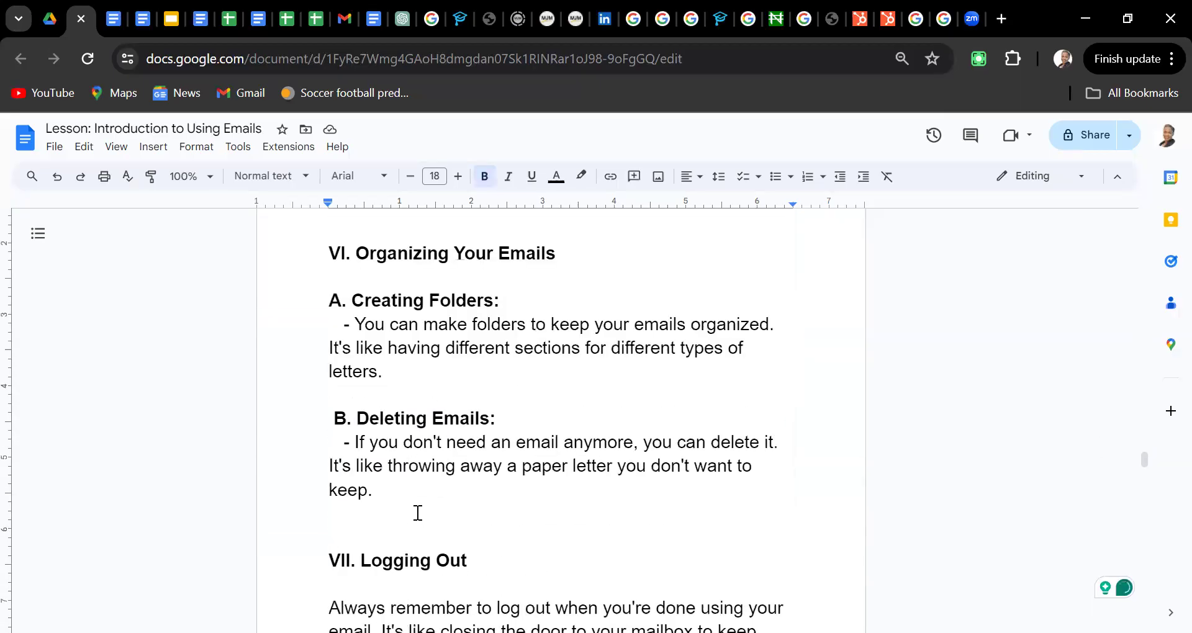
pyautogui.press('Down')
pyautogui.press('Down')
pyautogui.press('Down')
pyautogui.press('Down')
pyautogui.press('Down')
pyautogui.press('Down')
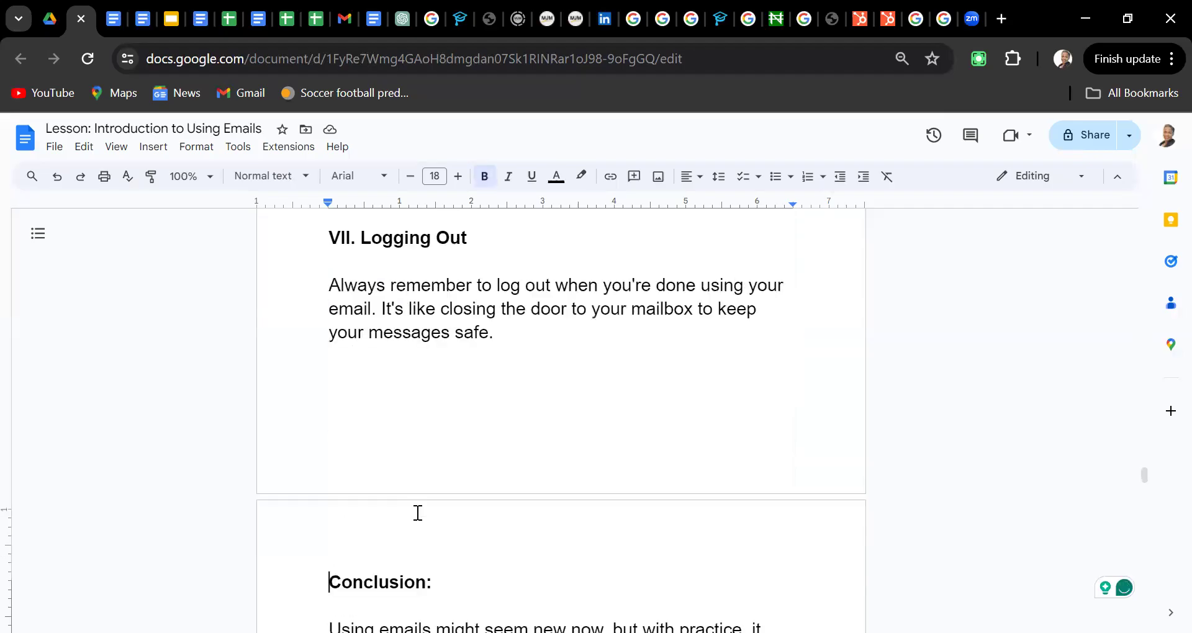
pyautogui.press('Down')
pyautogui.press('Down')
pyautogui.press('Down')
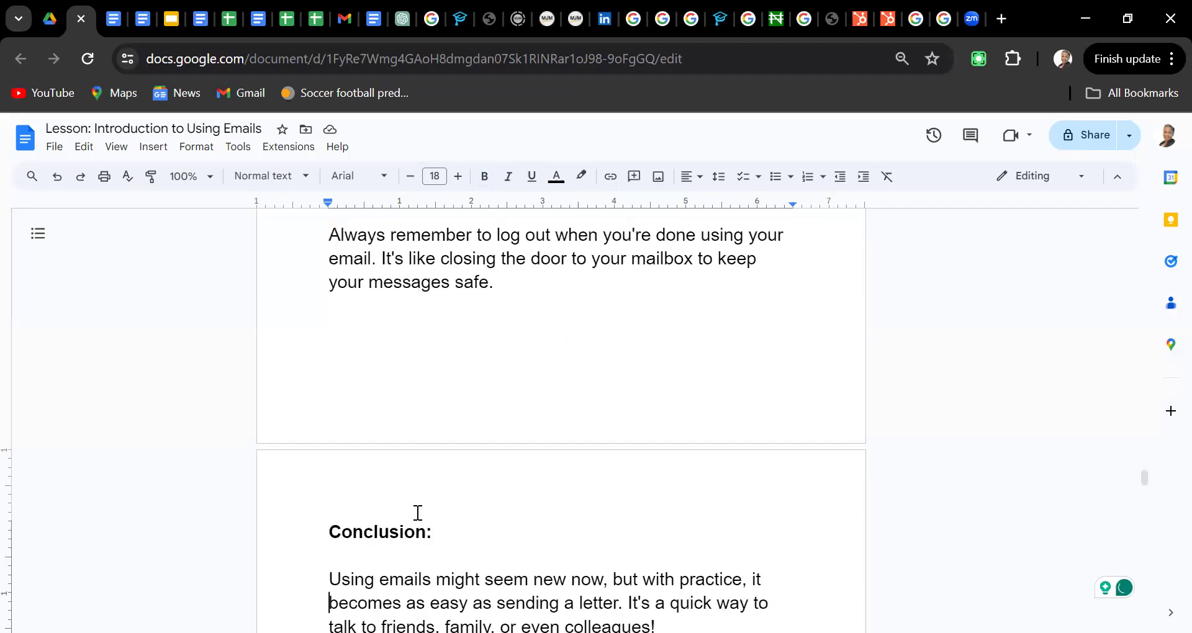
pyautogui.press('Down')
pyautogui.press('Down')
pyautogui.press('Down')
pyautogui.press('Down')
pyautogui.press('Down')
pyautogui.press('Down')
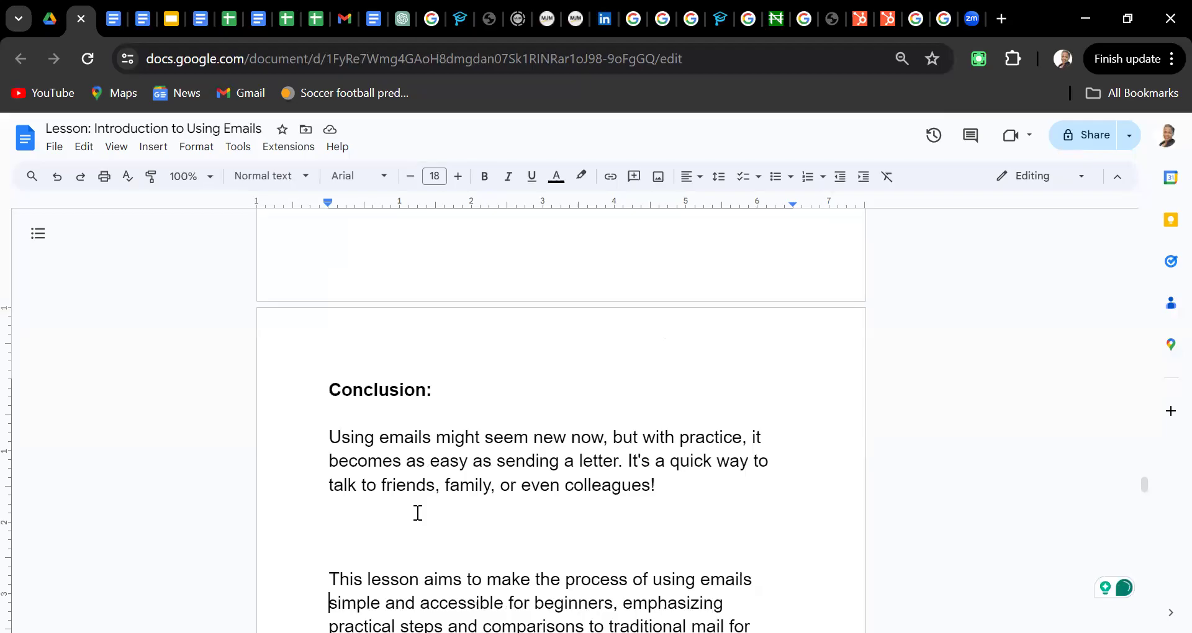